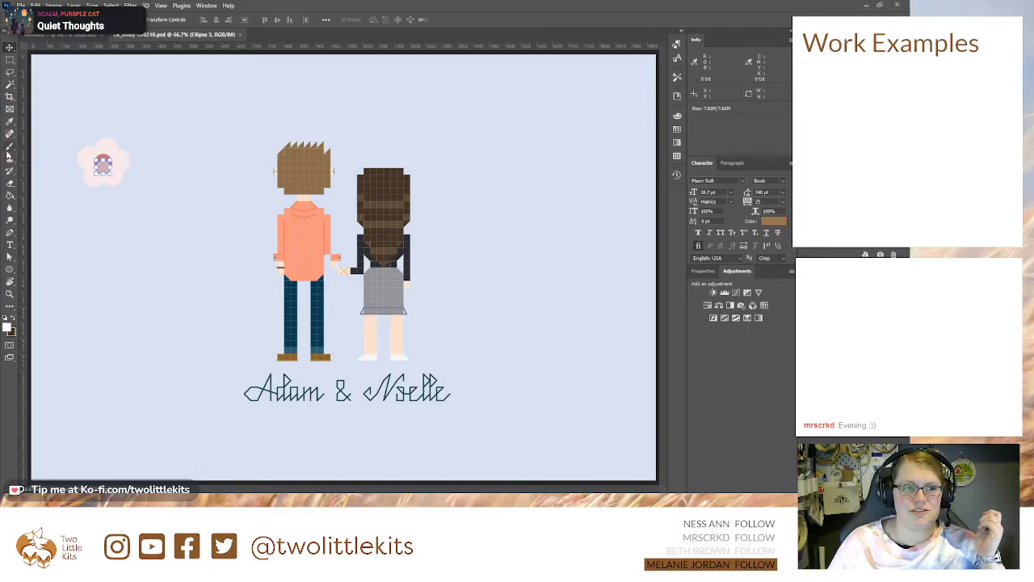
Step: Add a new layer for painting and reduce the Brush tool to a small tip
key("b")
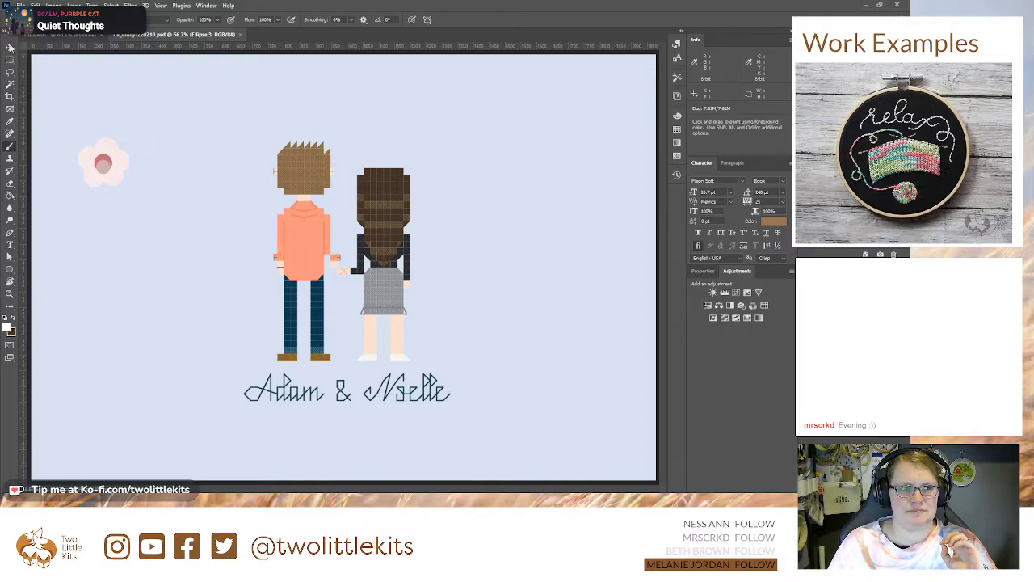
left_click(880, 486)
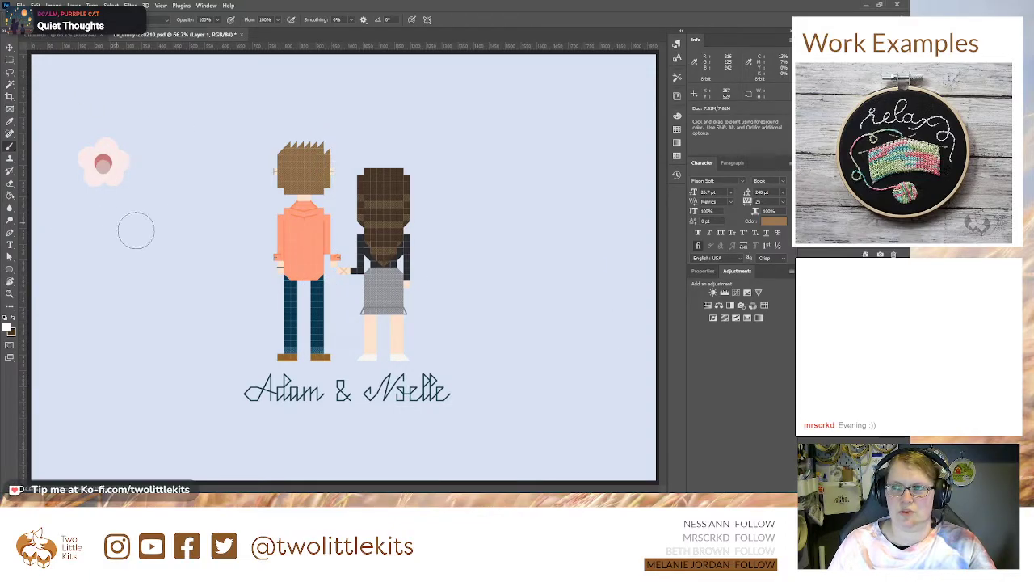
key("bracketleft")
key("bracketleft")
key("bracketleft")
key("bracketleft")
key("bracketleft")
key("bracketleft")
key("bracketleft")
key("bracketleft")
key("bracketleft")
key("bracketleft")
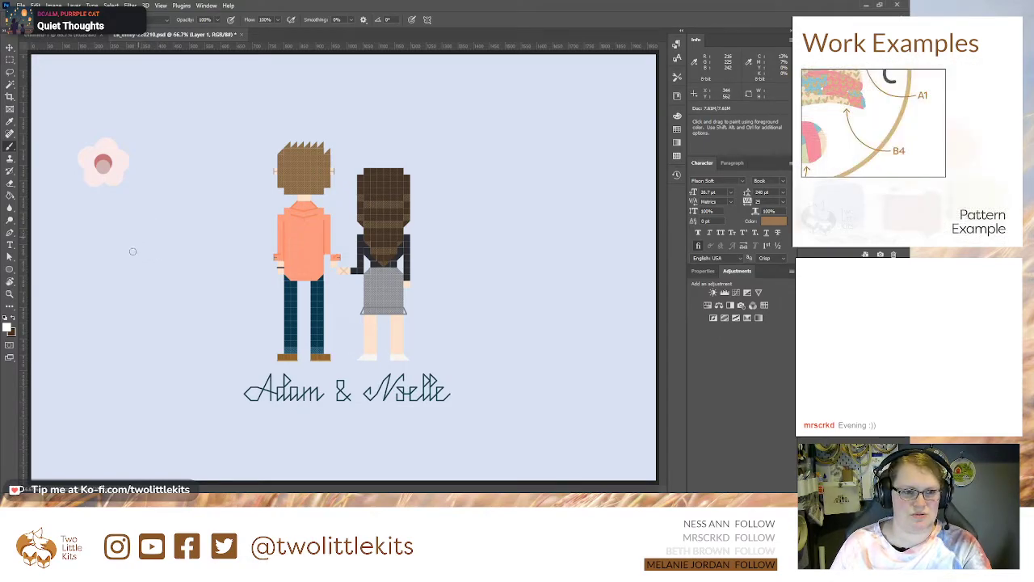
Step: Choose a dark green paint colour and brush a slanted stem under the pink flower, plus a curved stem to its right
left_click(12, 321)
key("i")
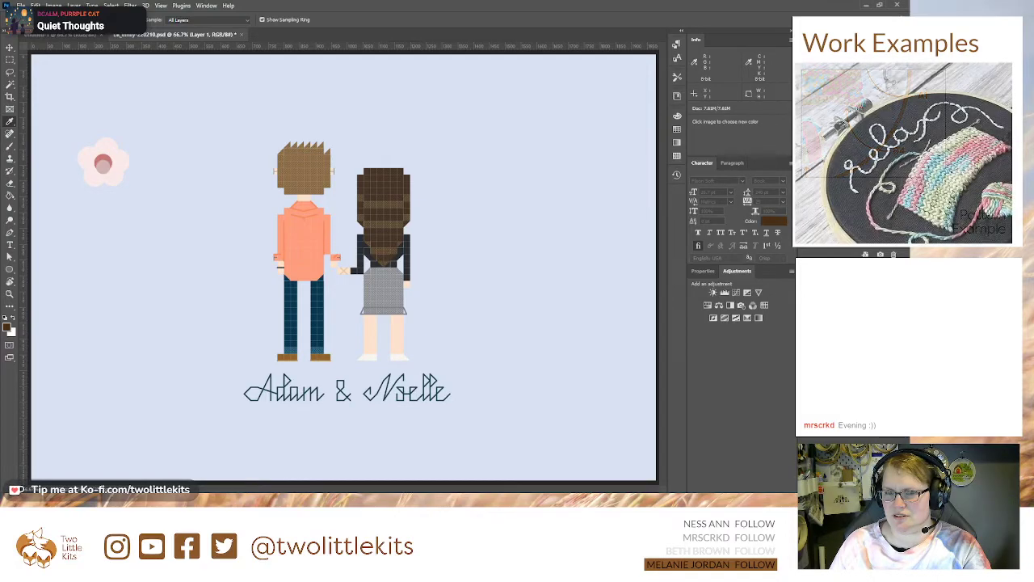
key("b")
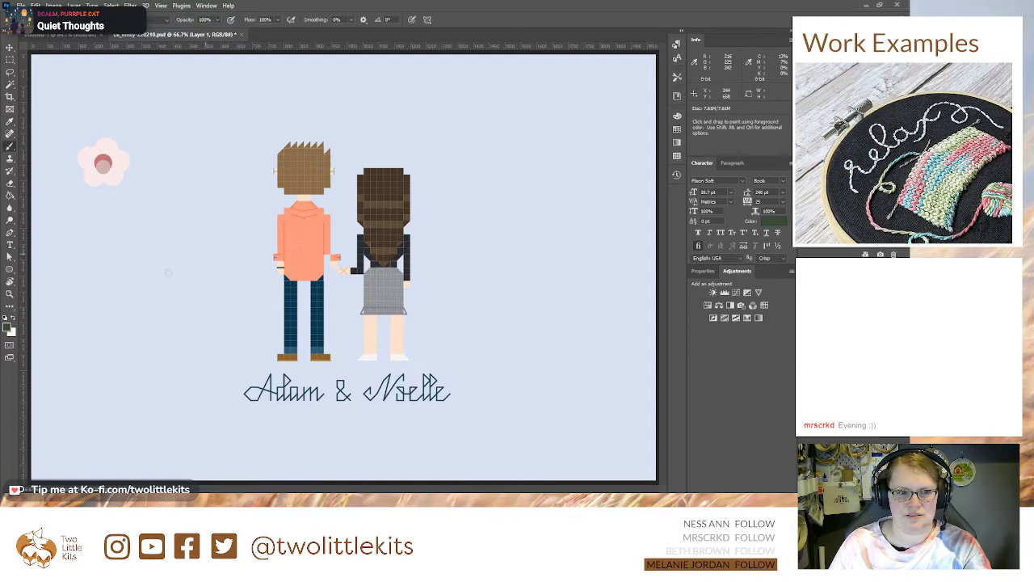
left_click_drag(134, 290, 99, 187)
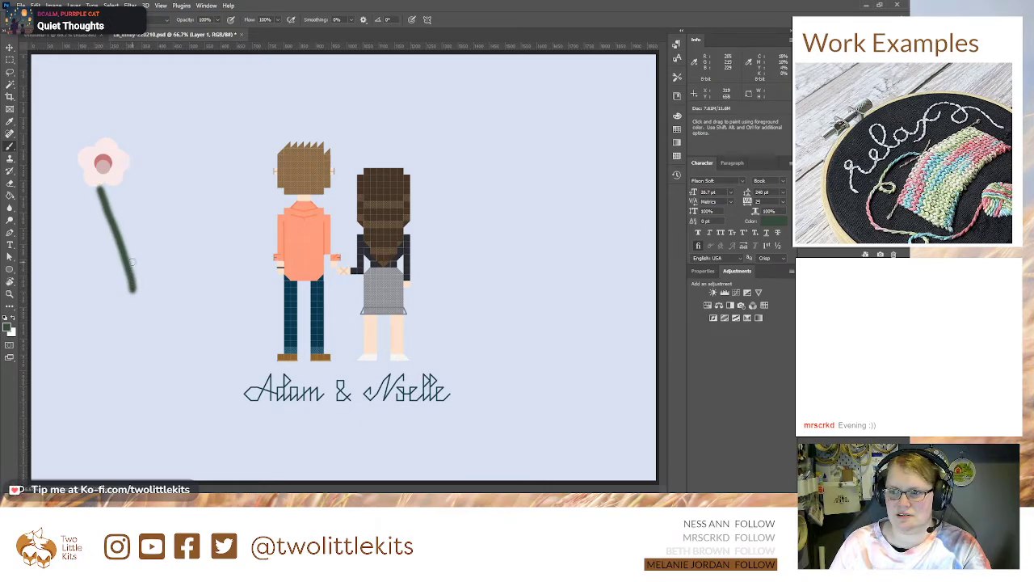
left_click_drag(150, 252, 150, 160)
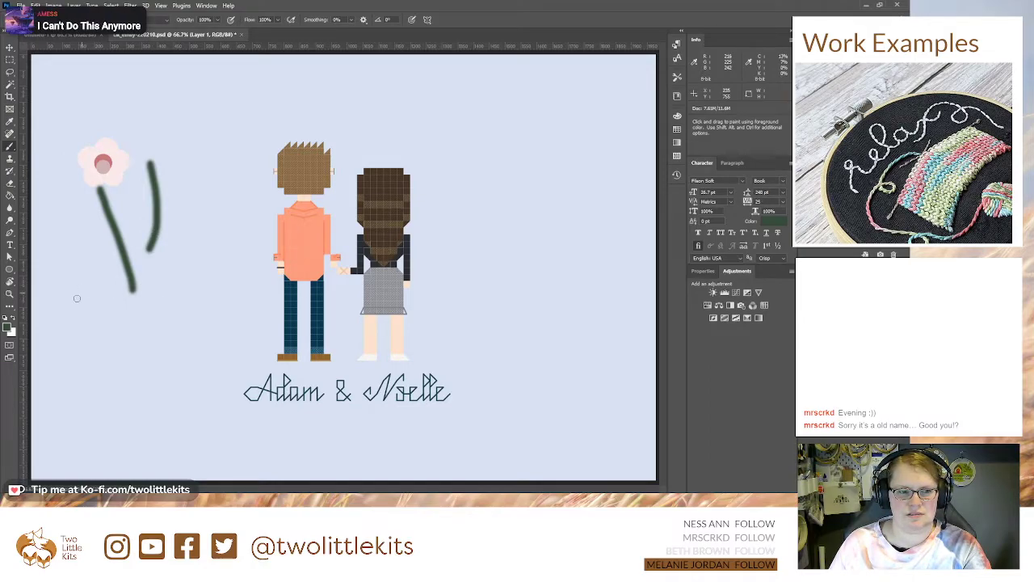
left_click_drag(91, 313, 65, 198)
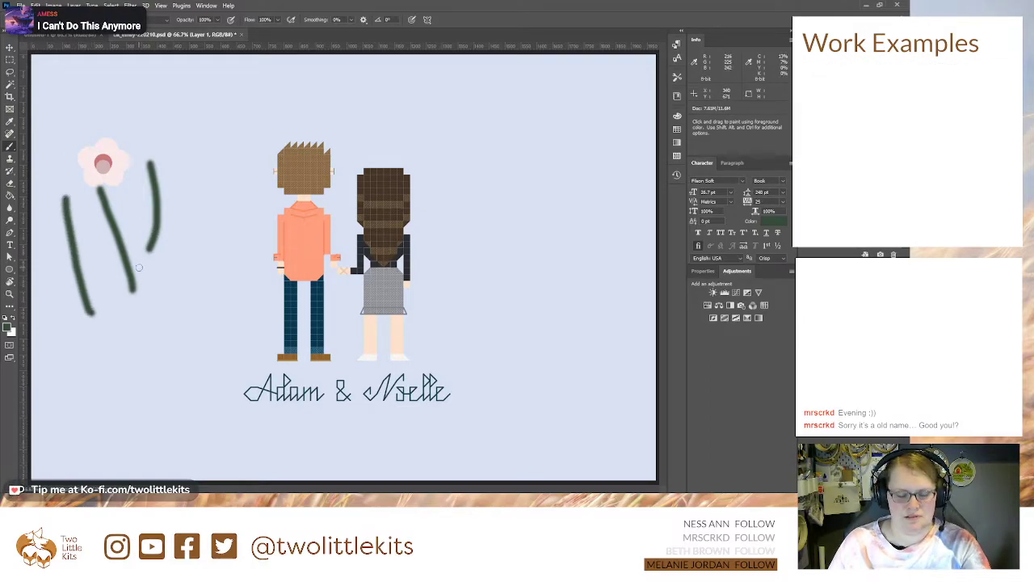
key("ctrl+z")
left_click_drag(91, 315, 80, 211)
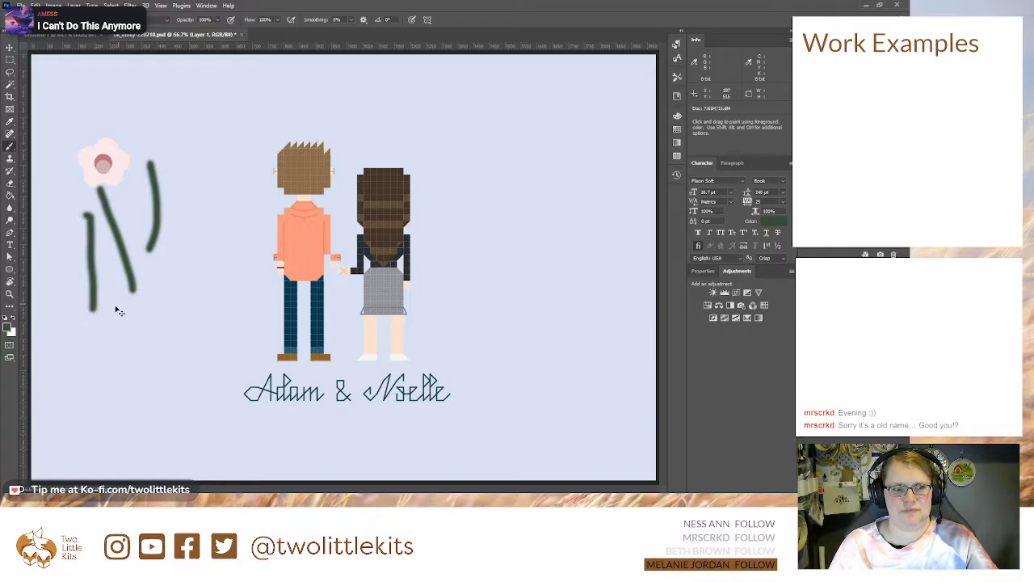
key("ctrl+z")
Step: Paint a short green stem left of the flower and a tall one near the couple, and add side branches to the three taller stems
left_click_drag(84, 303, 71, 240)
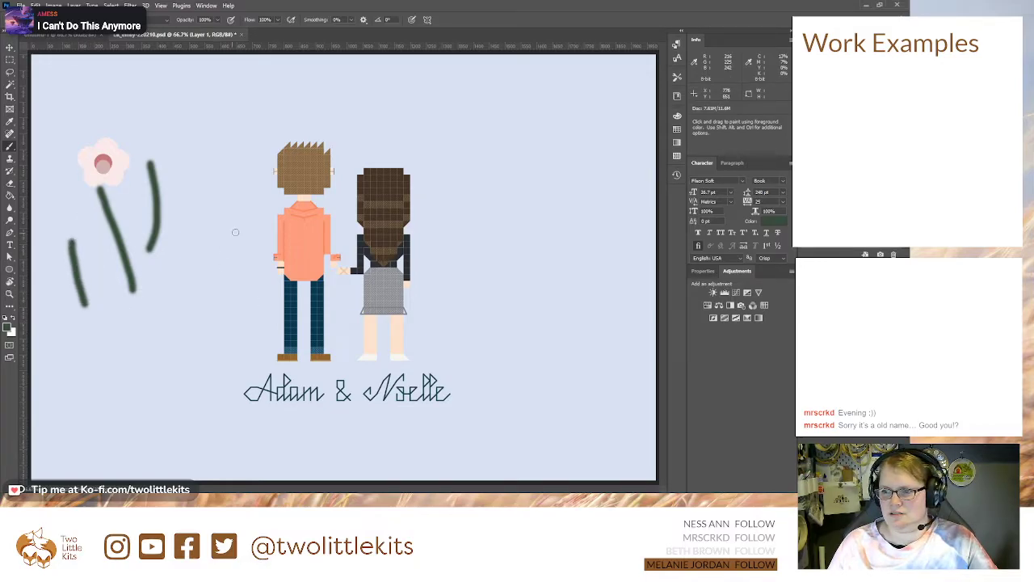
left_click_drag(188, 236, 206, 145)
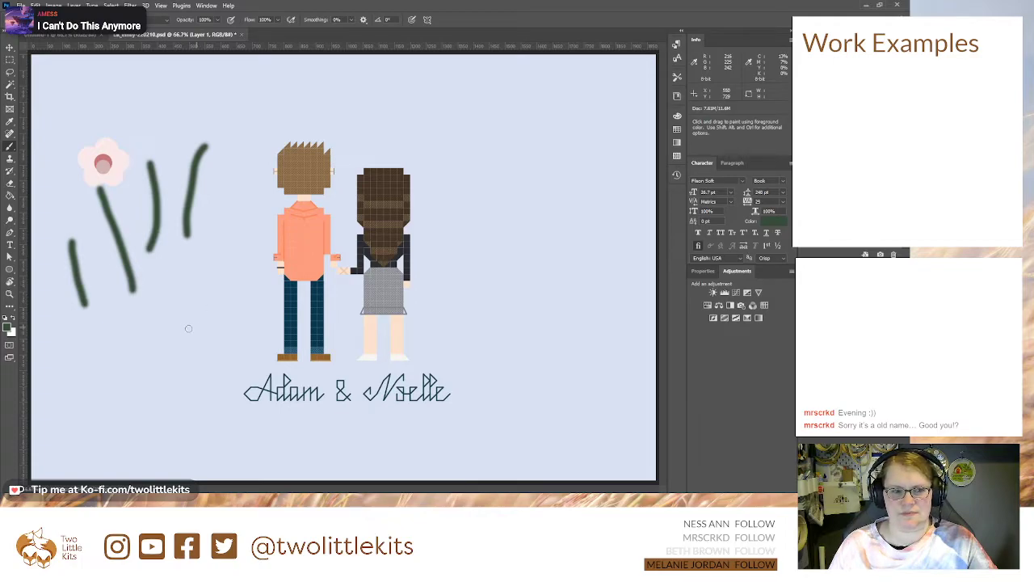
left_click_drag(117, 239, 86, 208)
mouse_move(159, 199)
left_mouse_down()
mouse_move(171, 183)
mouse_move(207, 181)
mouse_move(227, 156)
left_mouse_up()
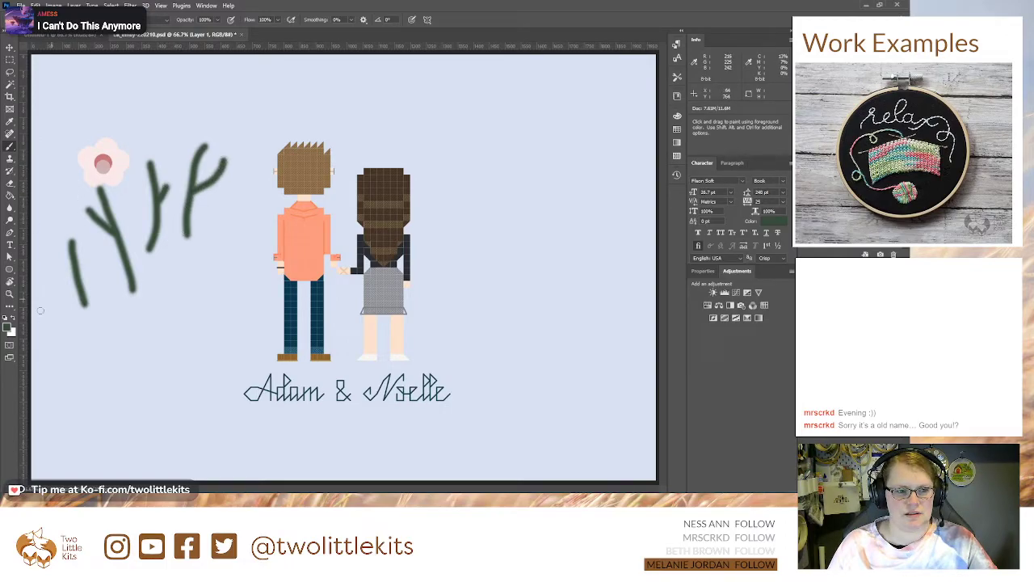
Step: Change the paint colour to a darker green and make Layer 2 the active layer
key("i")
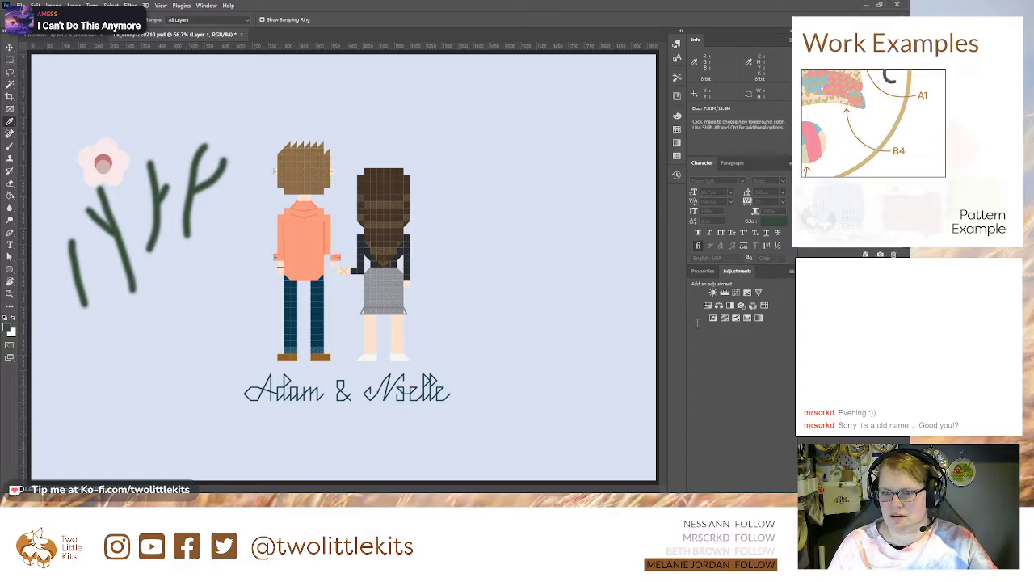
key("b")
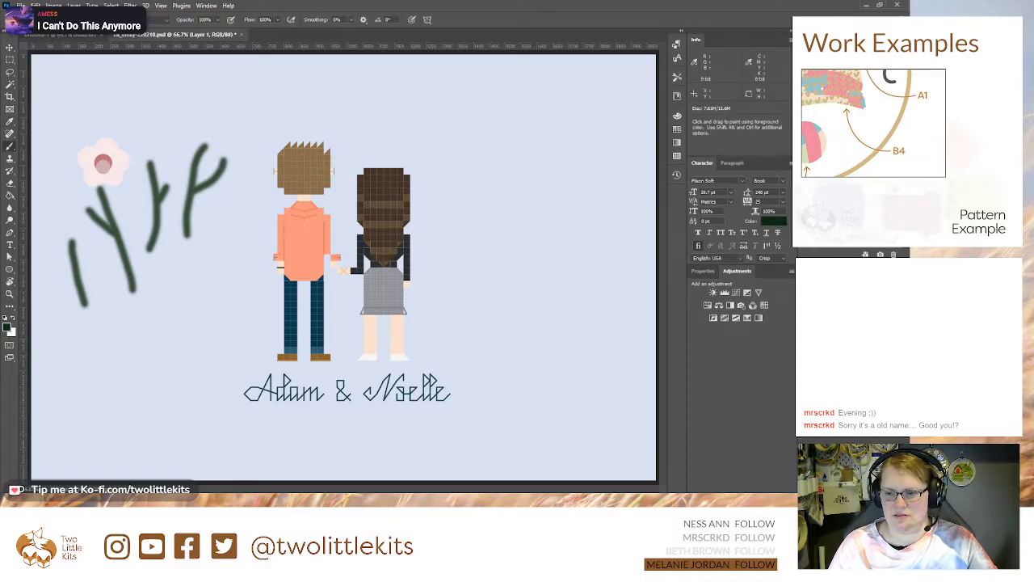
left_click(835, 233)
left_click(835, 222)
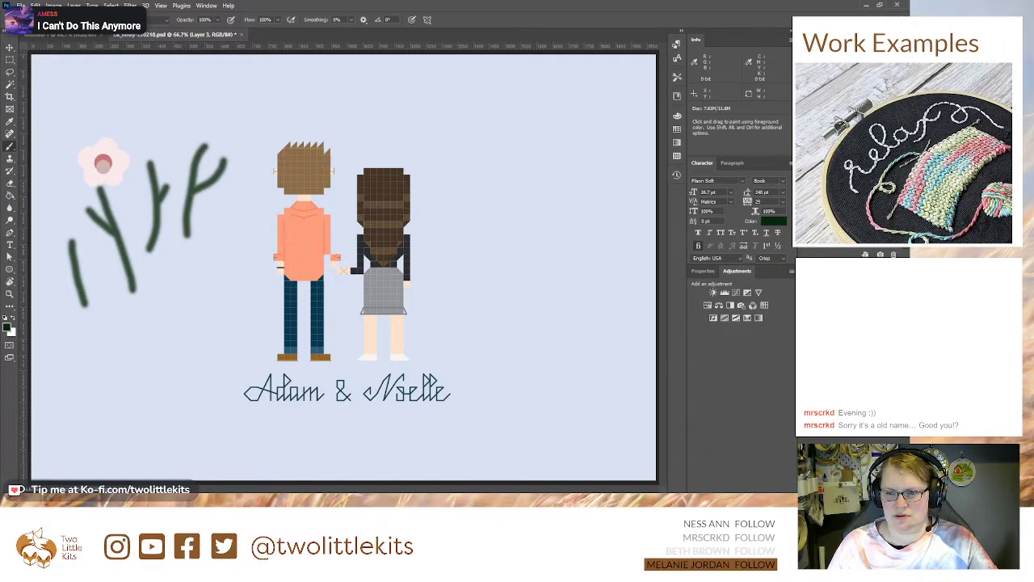
left_click(844, 364)
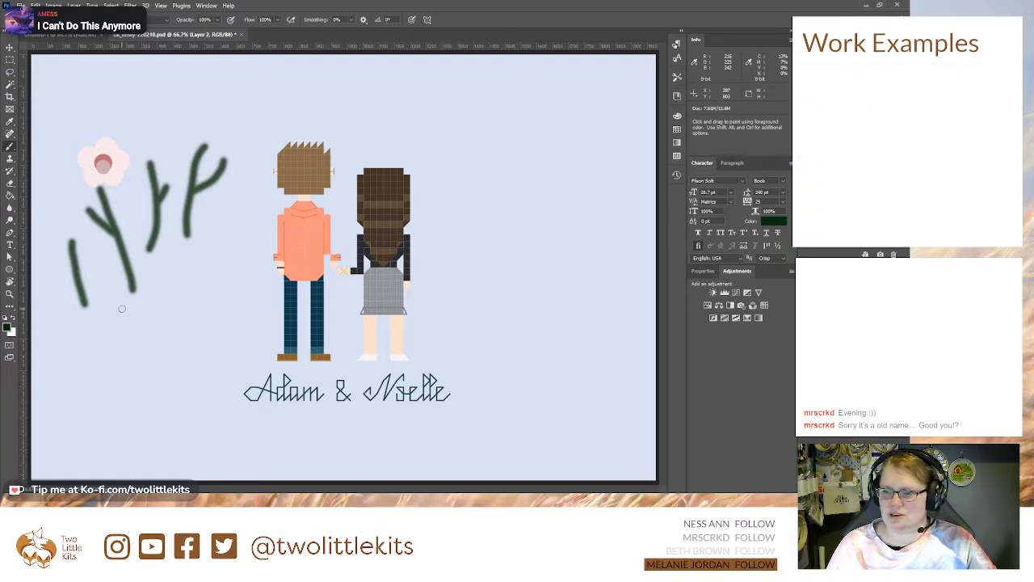
Step: Paint two tufts of curved dark green leaves at the base of the stems
mouse_move(128, 302)
left_mouse_down()
mouse_move(89, 286)
mouse_move(129, 302)
mouse_move(104, 264)
left_mouse_up()
mouse_move(129, 302)
left_mouse_down()
mouse_move(144, 266)
mouse_move(128, 305)
mouse_move(192, 288)
left_mouse_up()
key("ctrl+z")
mouse_move(128, 302)
left_mouse_down()
mouse_move(153, 282)
mouse_move(159, 226)
left_mouse_up()
left_click_drag(184, 260, 183, 221)
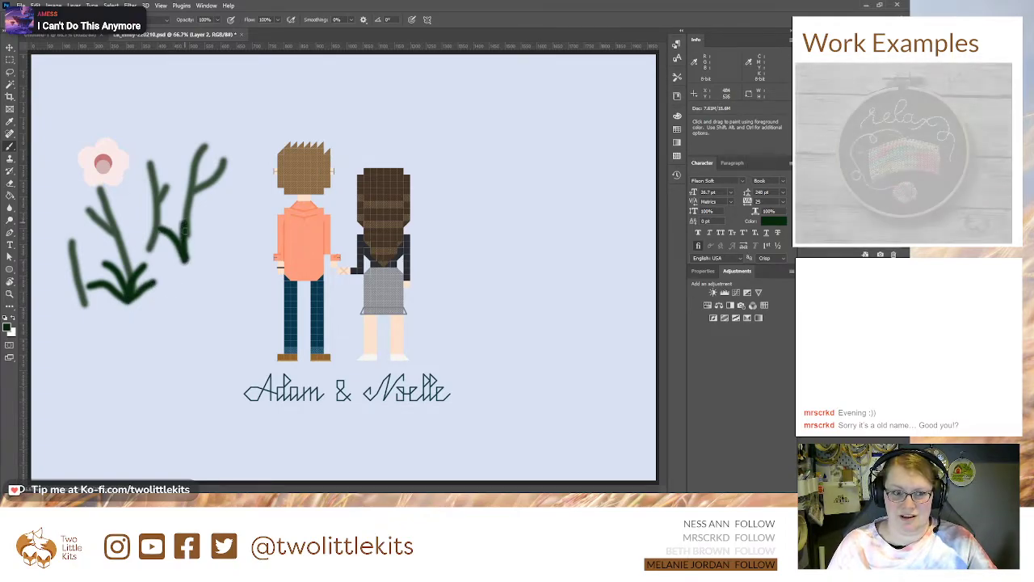
mouse_move(182, 261)
left_mouse_down()
mouse_move(223, 228)
mouse_move(159, 250)
left_mouse_up()
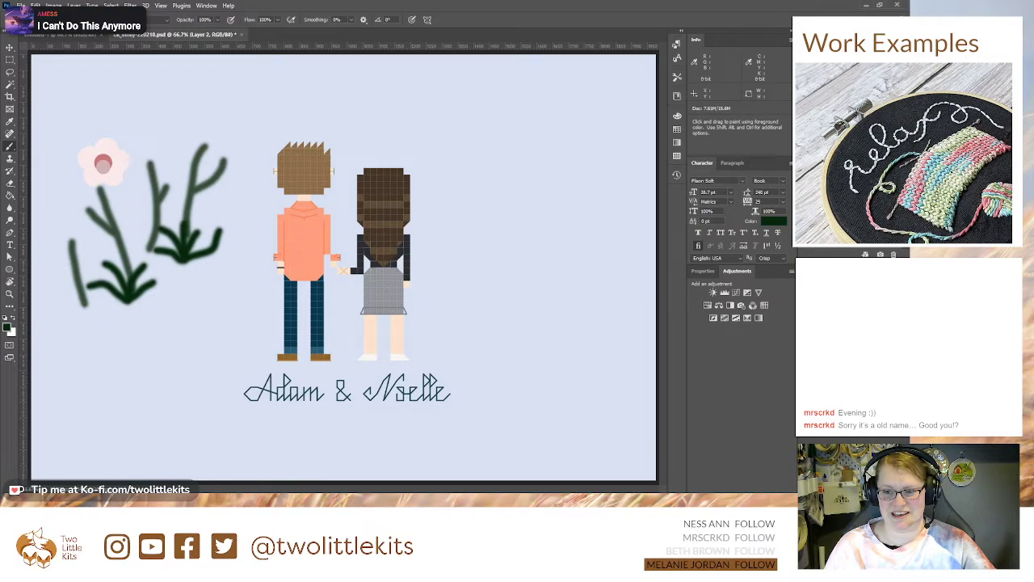
Step: Group the pink flower's shape layers and hide the group
left_click(852, 348, "shift")
key("ctrl+g")
left_click(805, 335)
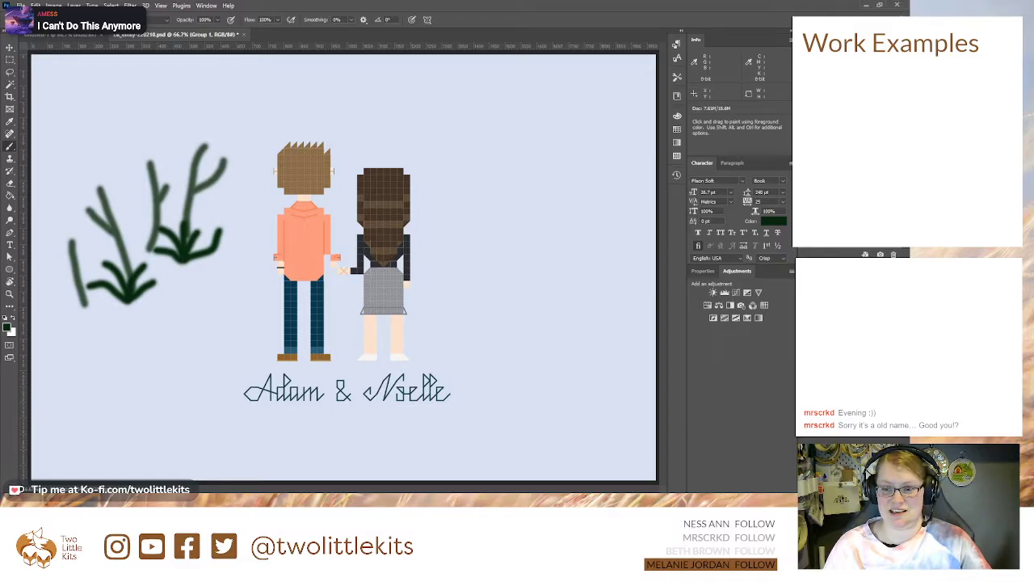
Step: Activate Layer 3 and sample the flower's pale pink petal colour, showing the flower group only while sampling
left_click(848, 347)
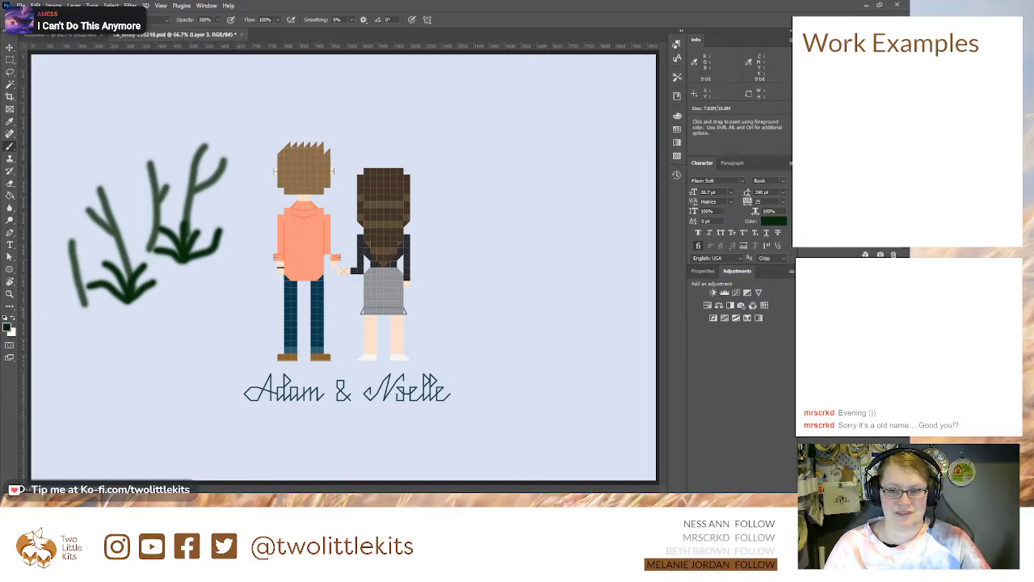
left_click(803, 331)
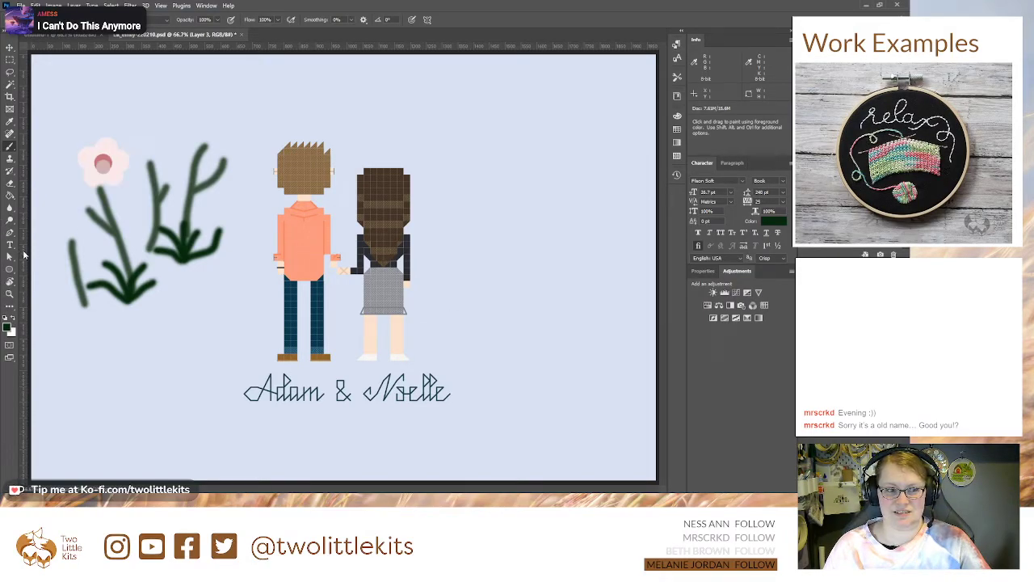
left_click(9, 121)
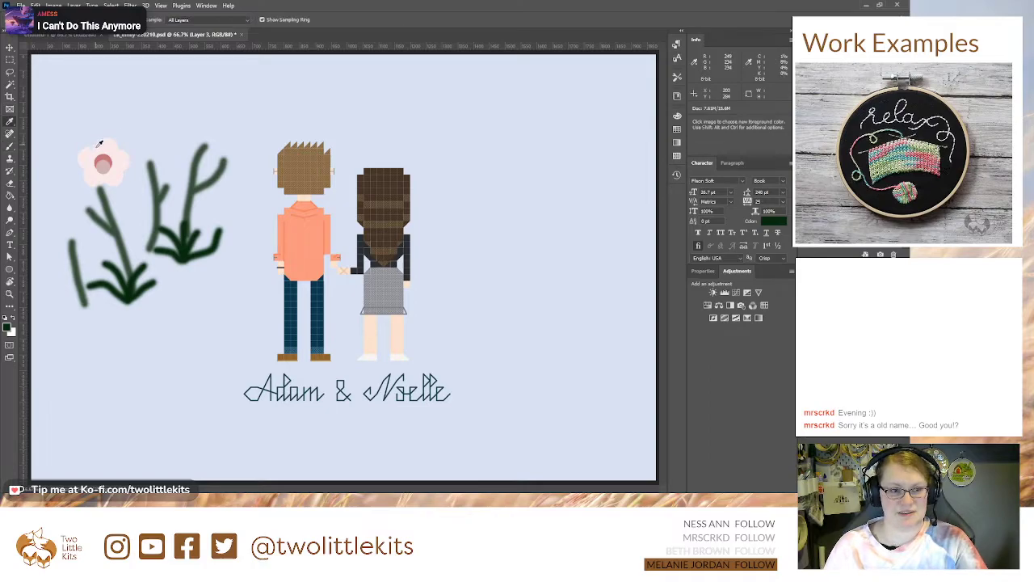
left_click(101, 144)
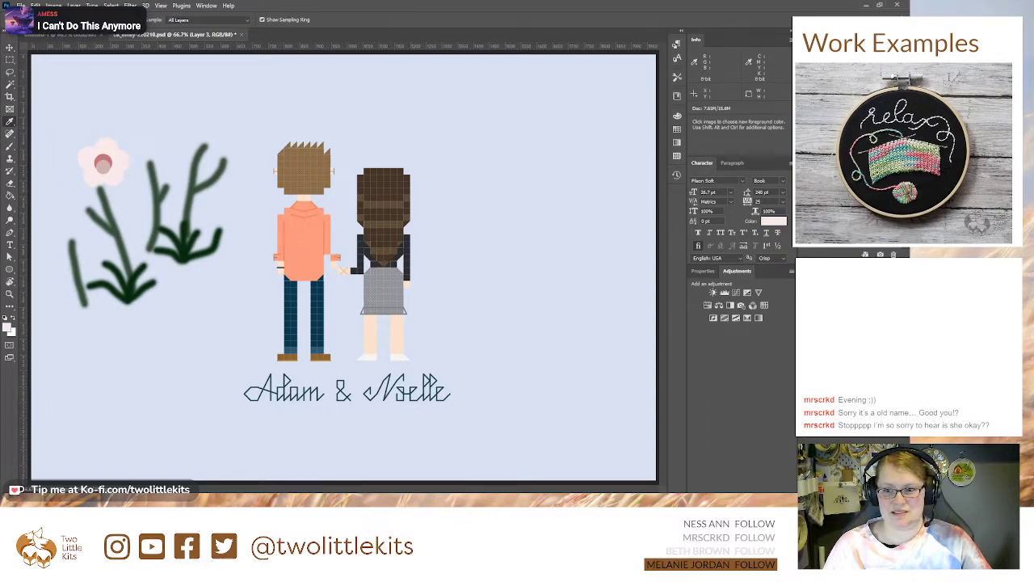
left_click(802, 121)
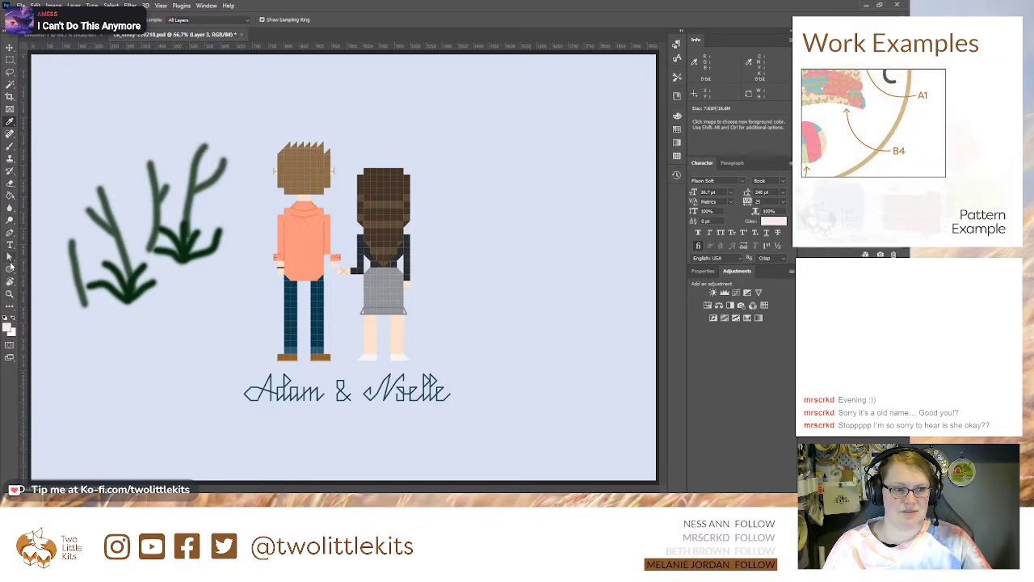
Step: Paint pale pink three-petal blossoms on top of the two leftmost stems
key("b")
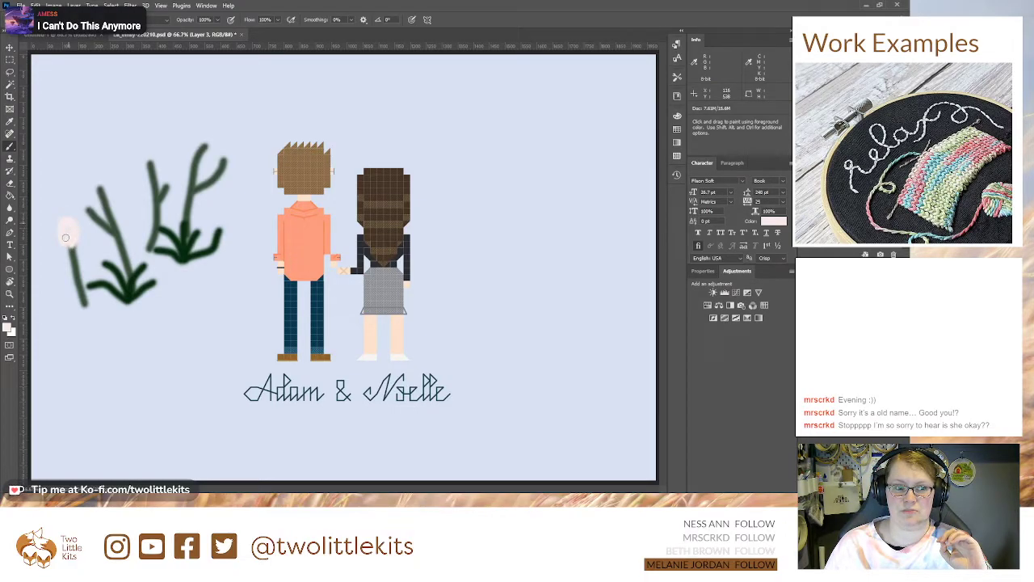
mouse_move(69, 244)
left_mouse_down()
mouse_move(58, 256)
mouse_move(78, 246)
mouse_move(89, 263)
mouse_move(77, 240)
left_mouse_up()
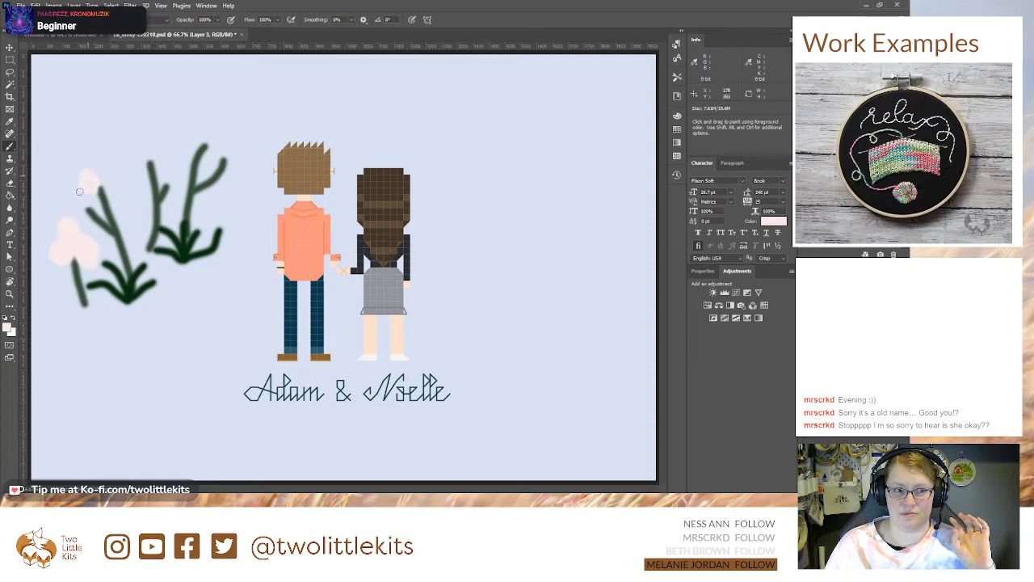
mouse_move(98, 173)
left_mouse_down()
mouse_move(107, 181)
mouse_move(113, 167)
mouse_move(100, 187)
mouse_move(111, 193)
left_mouse_up()
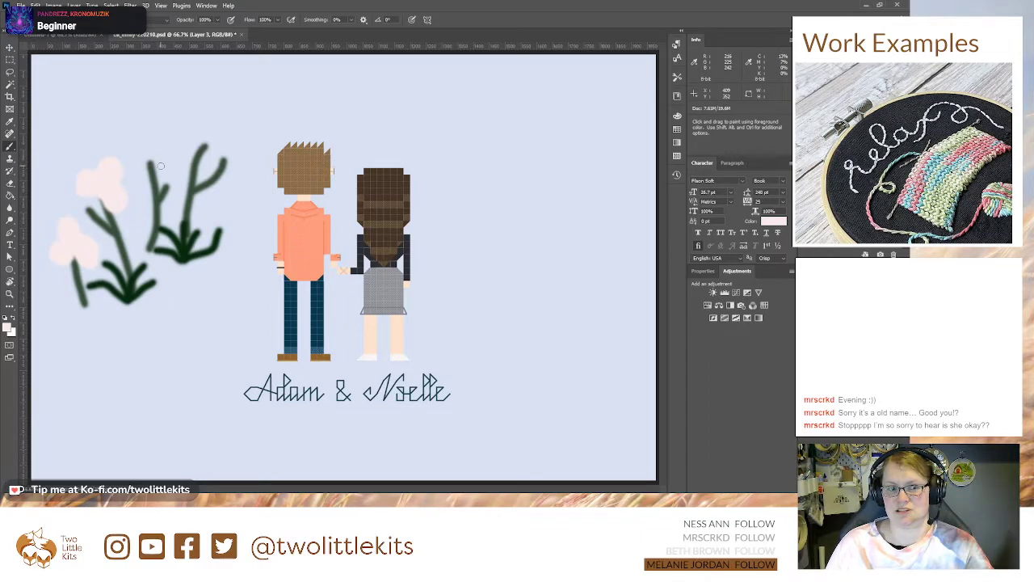
Step: Set the paint colour to a pale greyish lilac and add a new layer above the pink blossoms
left_click(12, 318)
left_click(7, 329)
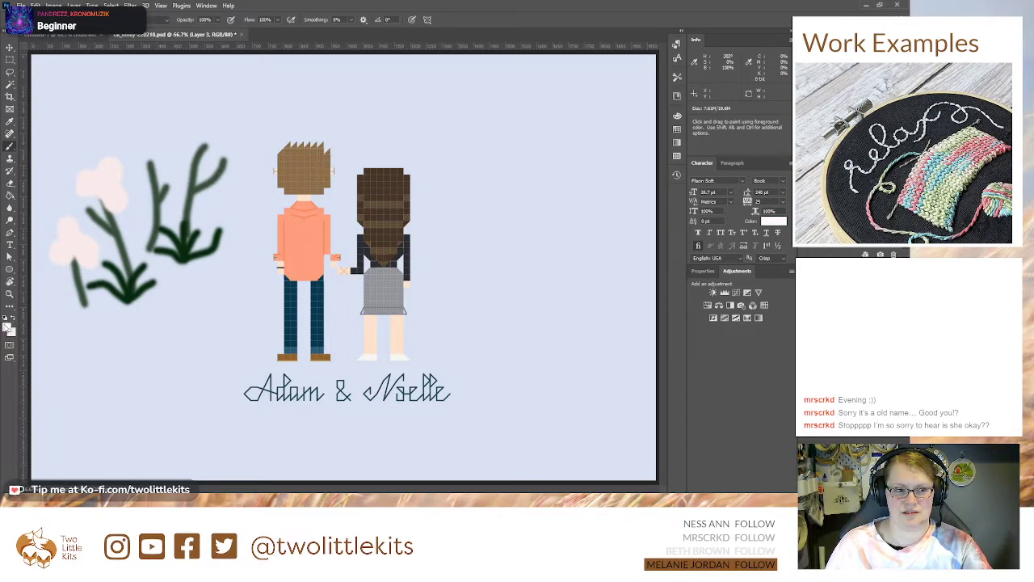
key("i")
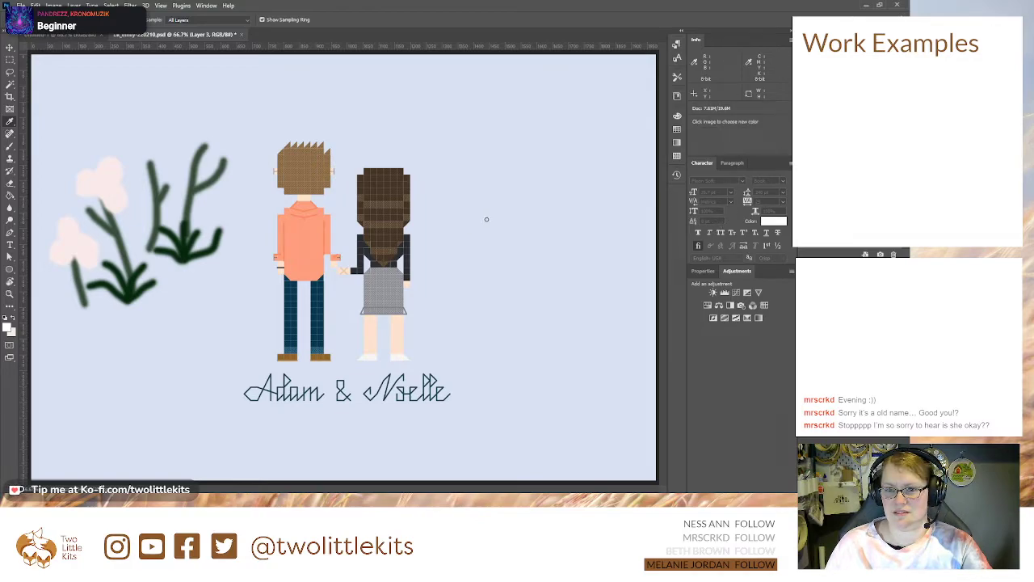
key("b")
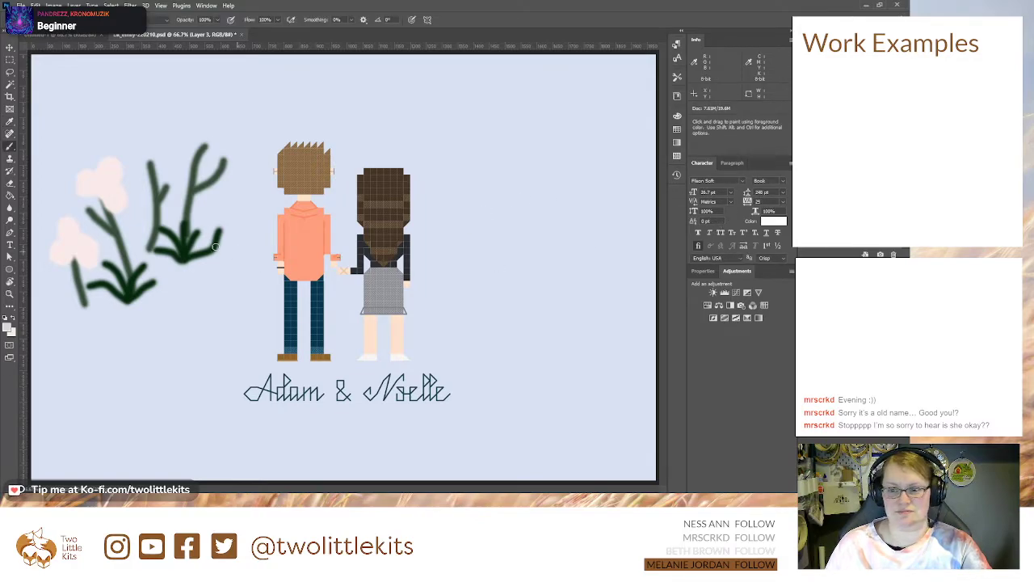
left_click(881, 487)
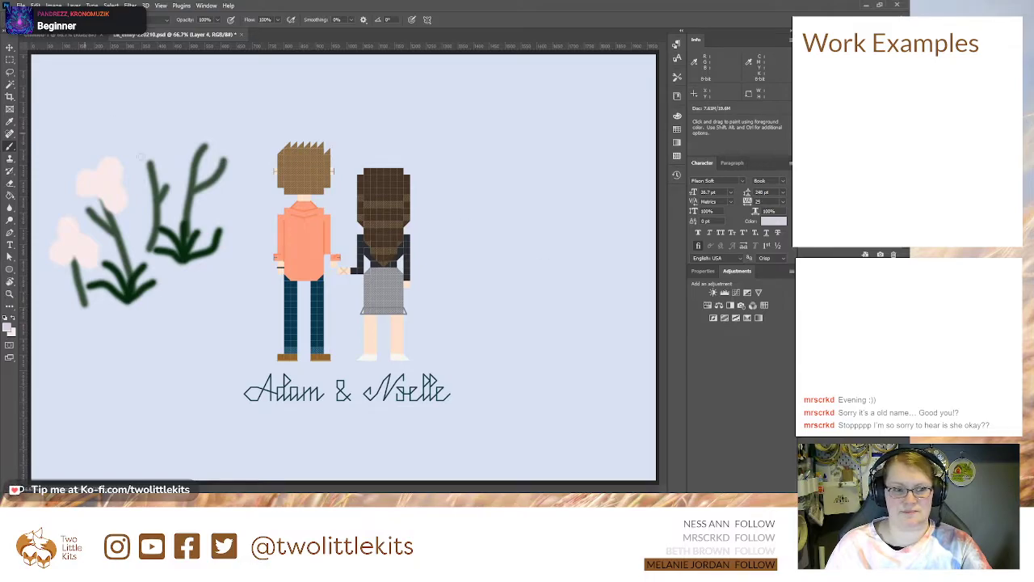
Step: Change the paint colour to a brighter pale lilac and paint a blossom on top of the third stem
mouse_move(153, 168)
left_mouse_down()
mouse_move(142, 161)
mouse_move(154, 169)
left_mouse_up()
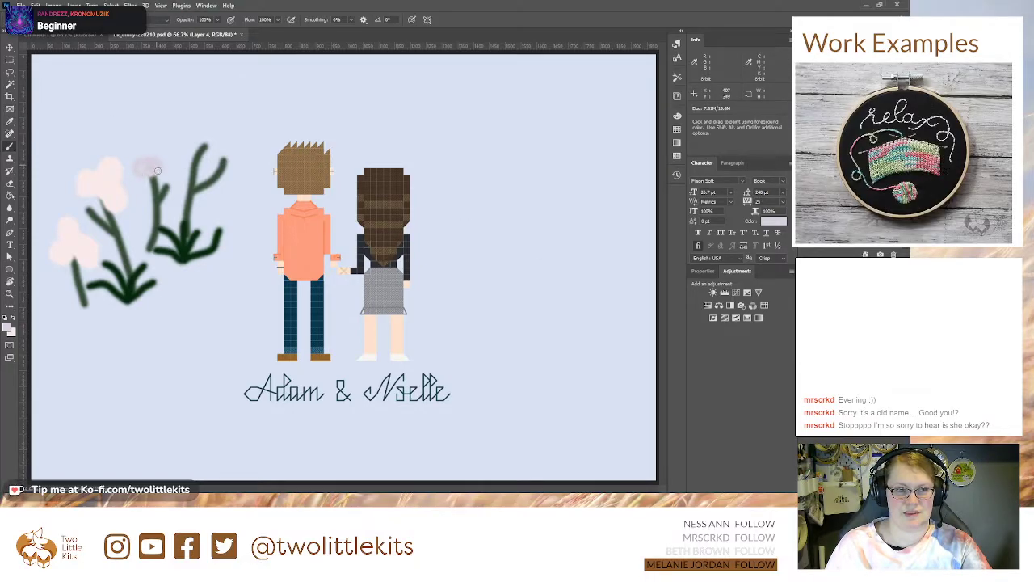
key("ctrl+z")
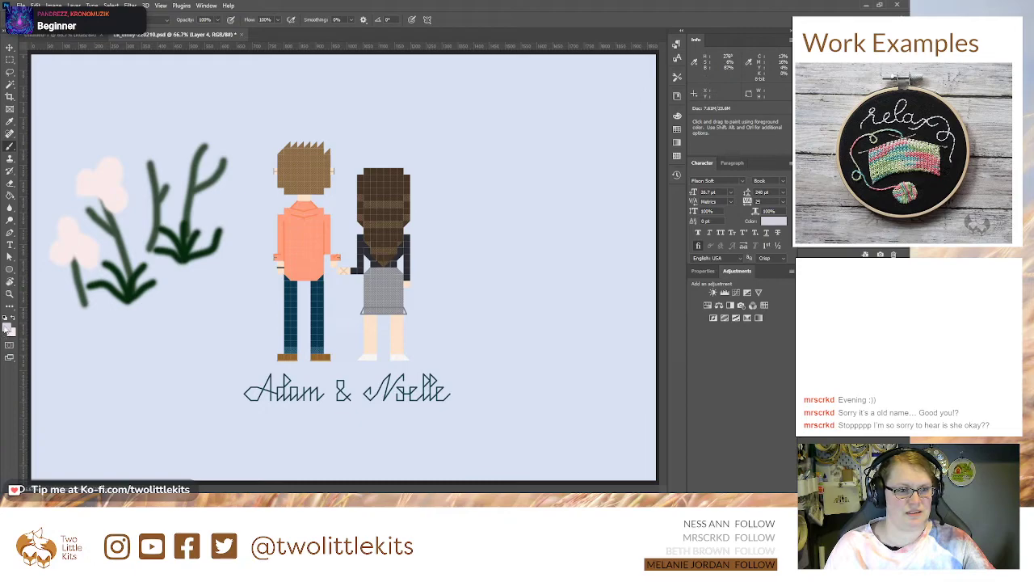
left_click(6, 327)
key("i")
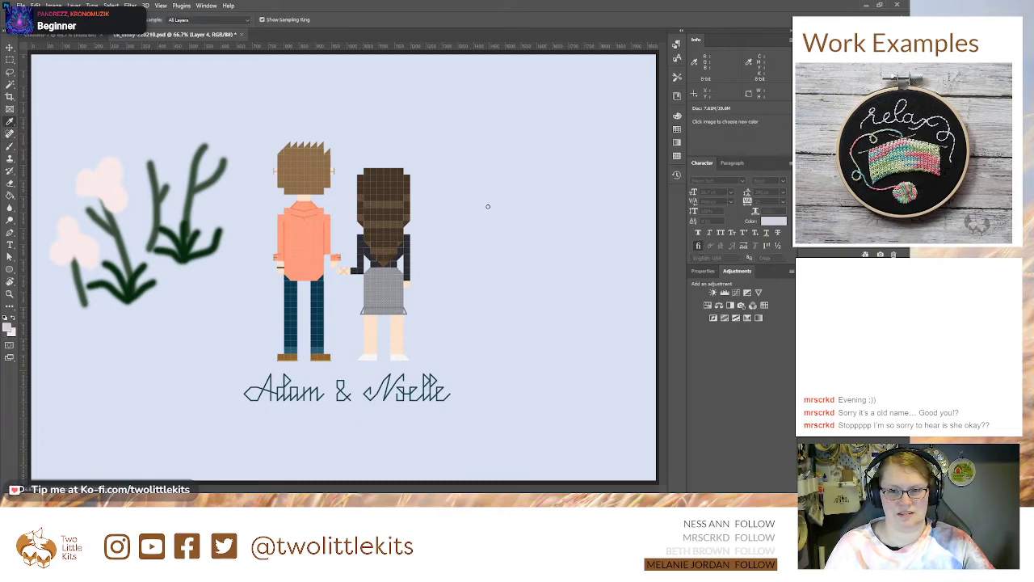
key("b")
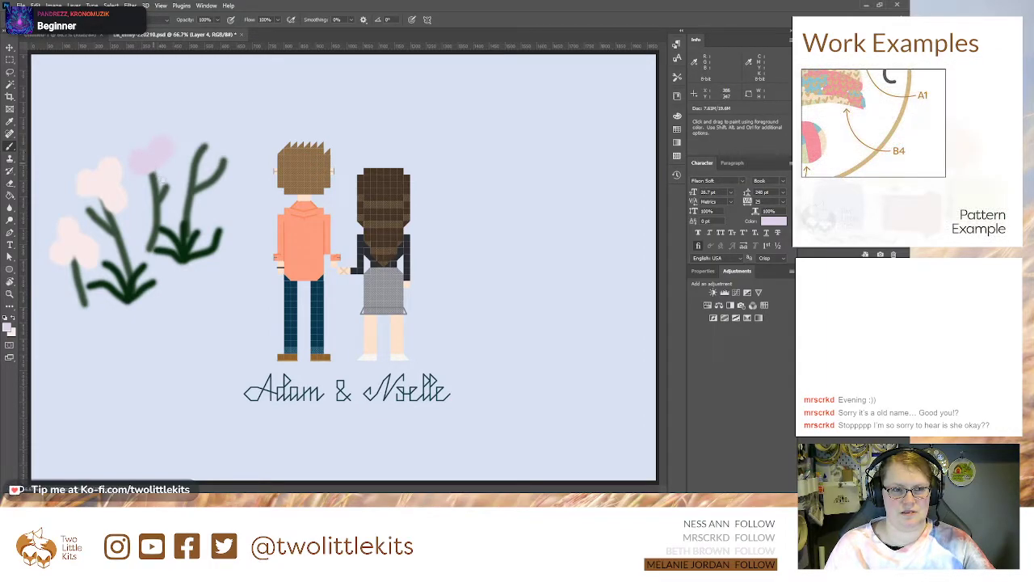
key("ctrl+z")
mouse_move(134, 157)
left_mouse_down()
mouse_move(144, 158)
mouse_move(139, 174)
mouse_move(170, 144)
mouse_move(151, 135)
left_mouse_up()
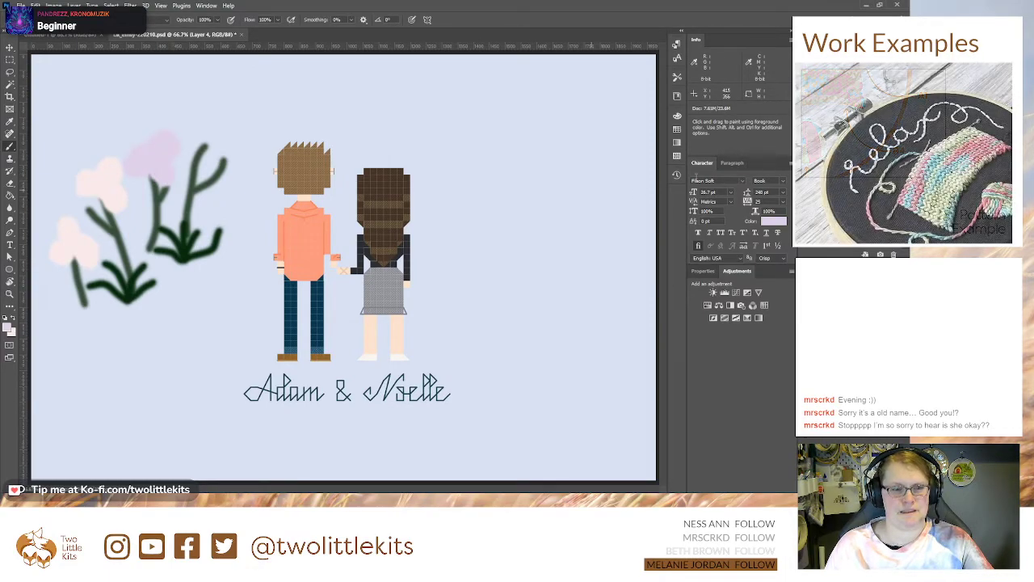
Step: Group the stem, leaf and blossom sketch layers, hide the group, and add a new empty layer
left_click(10, 47)
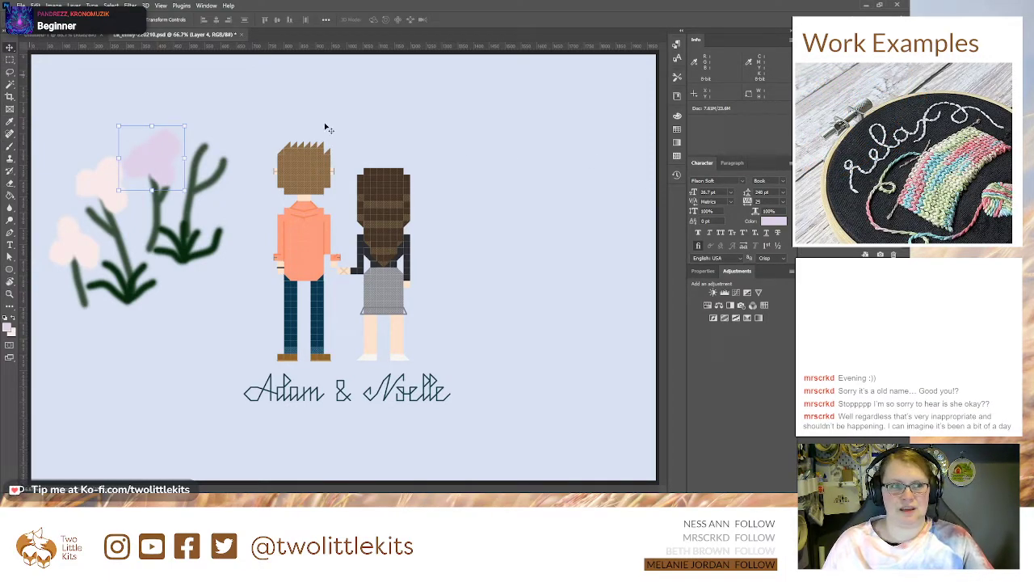
left_click(852, 316, "ctrl")
left_click(853, 347, "ctrl")
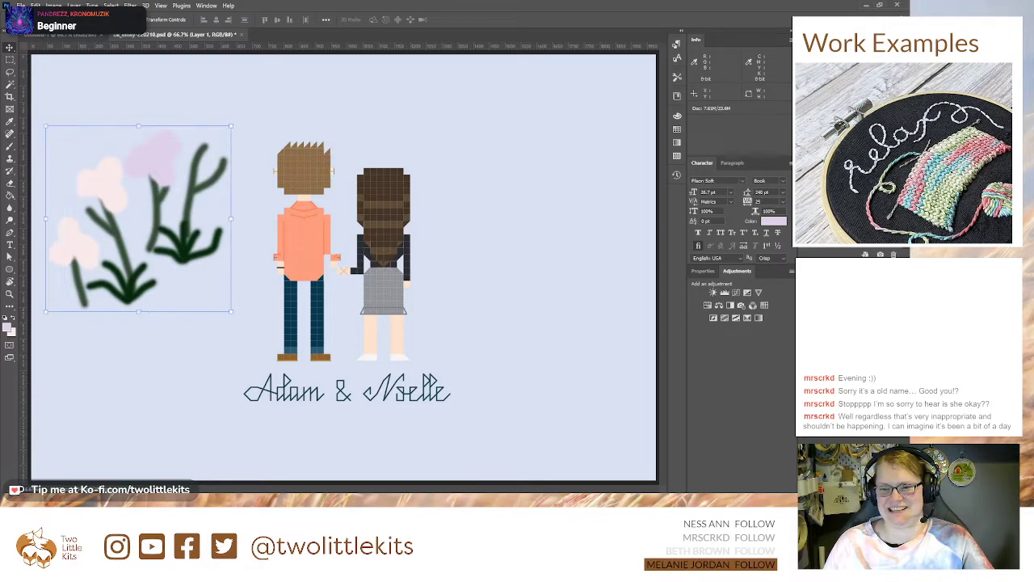
key("ctrl+g")
left_click(804, 322)
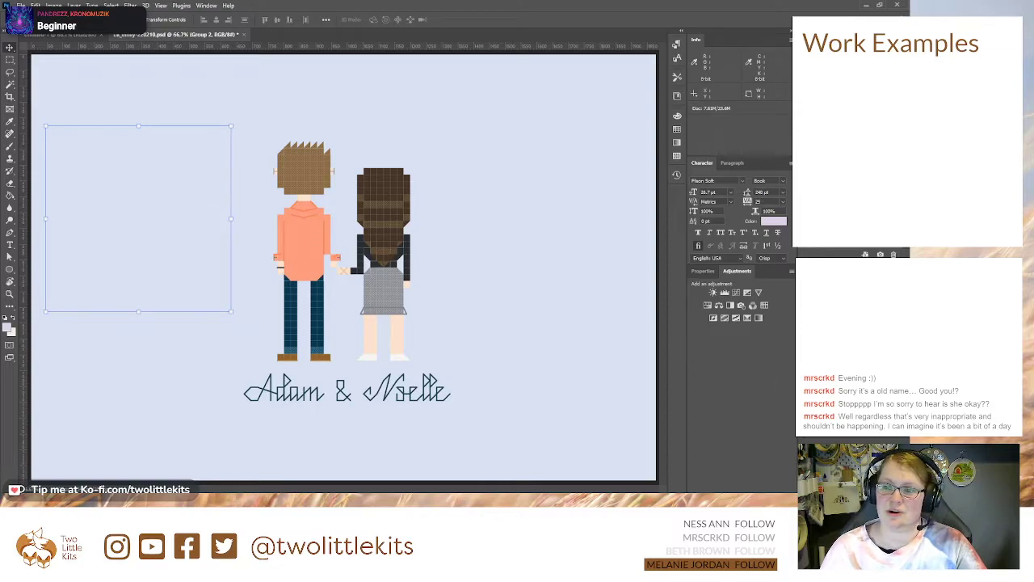
key("Delete")
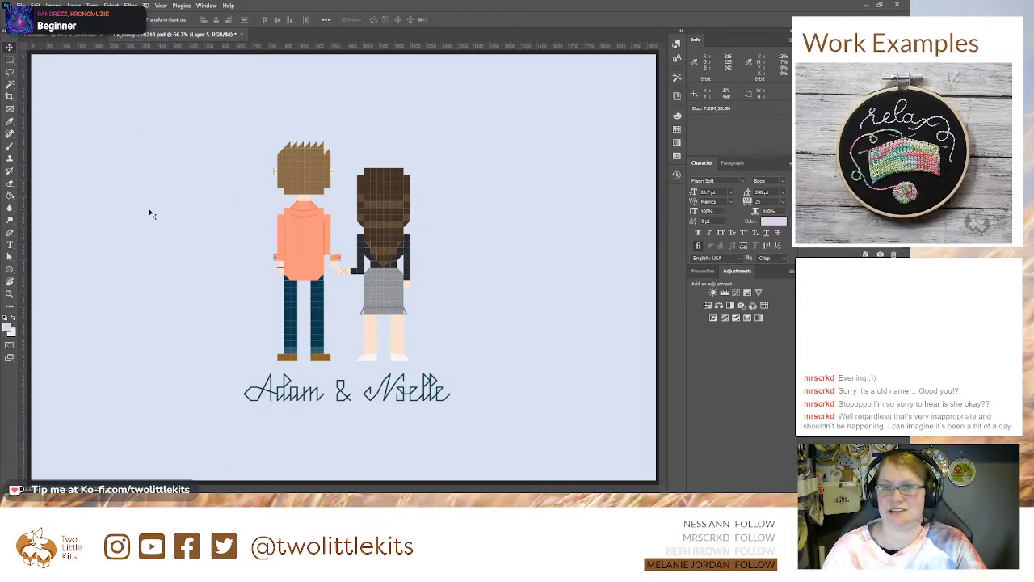
left_click(10, 233)
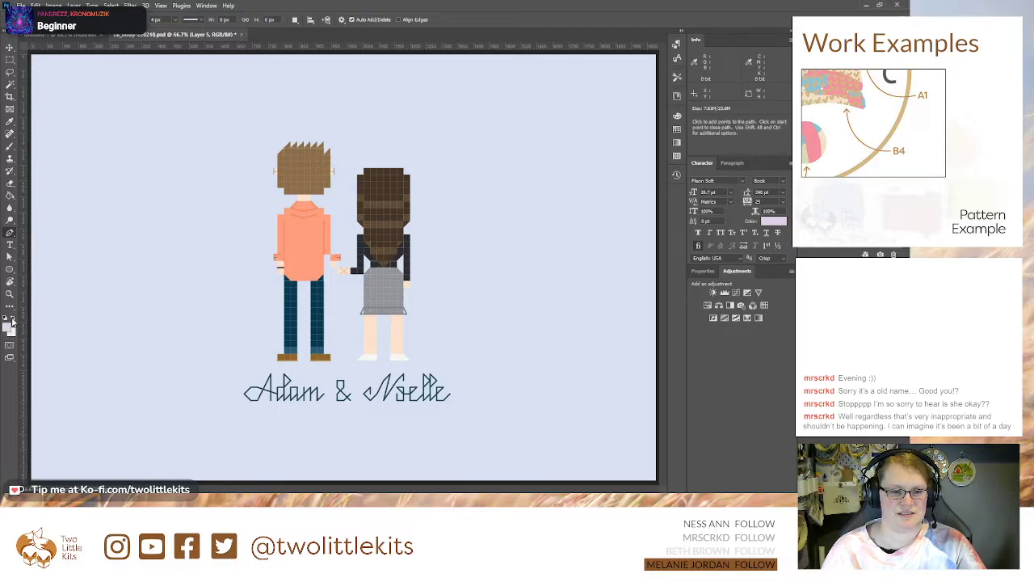
key("i")
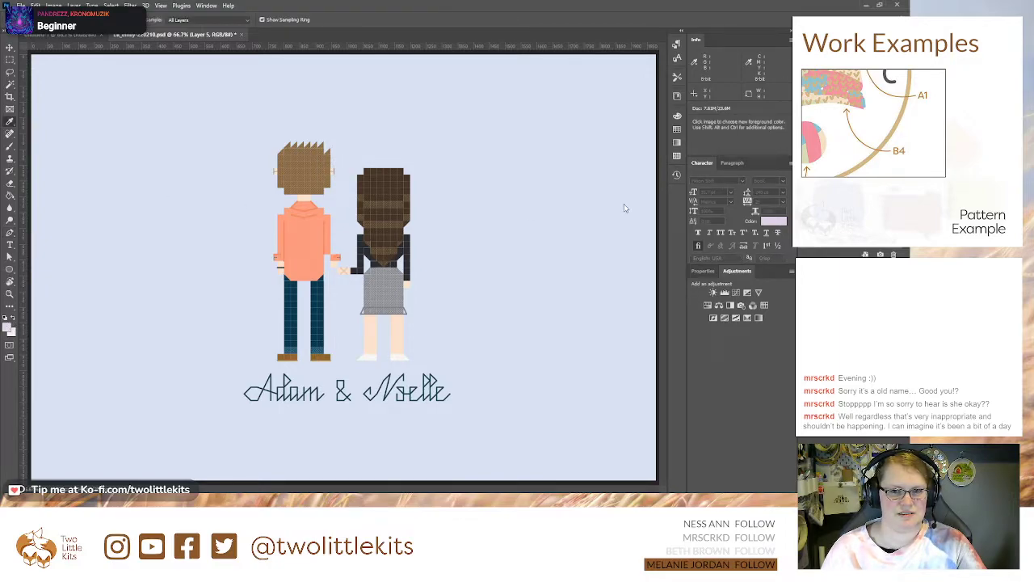
key("p")
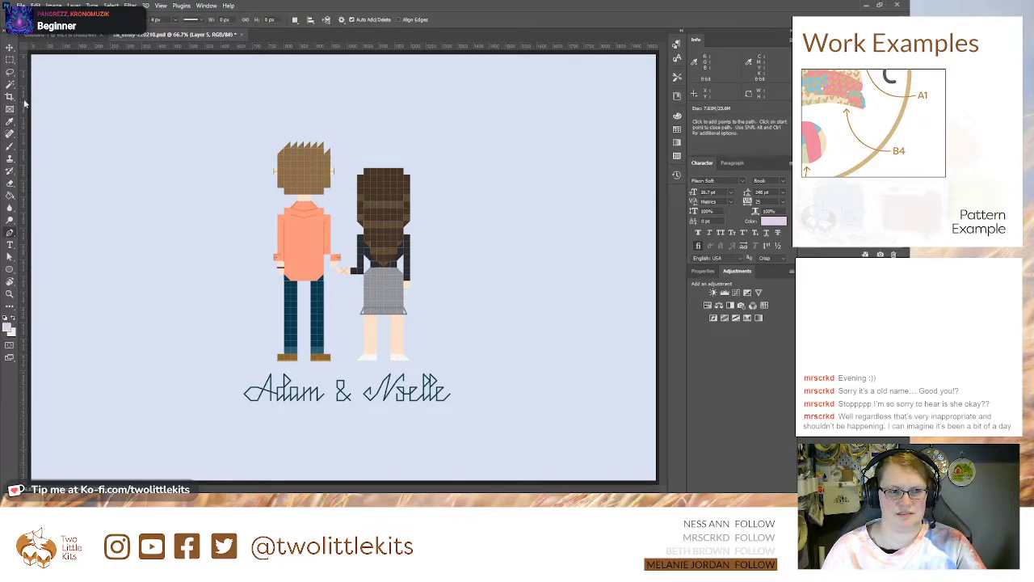
Step: Paint a round pale lilac swatch beside the couple and a pale pink swatch below it
left_click(10, 145)
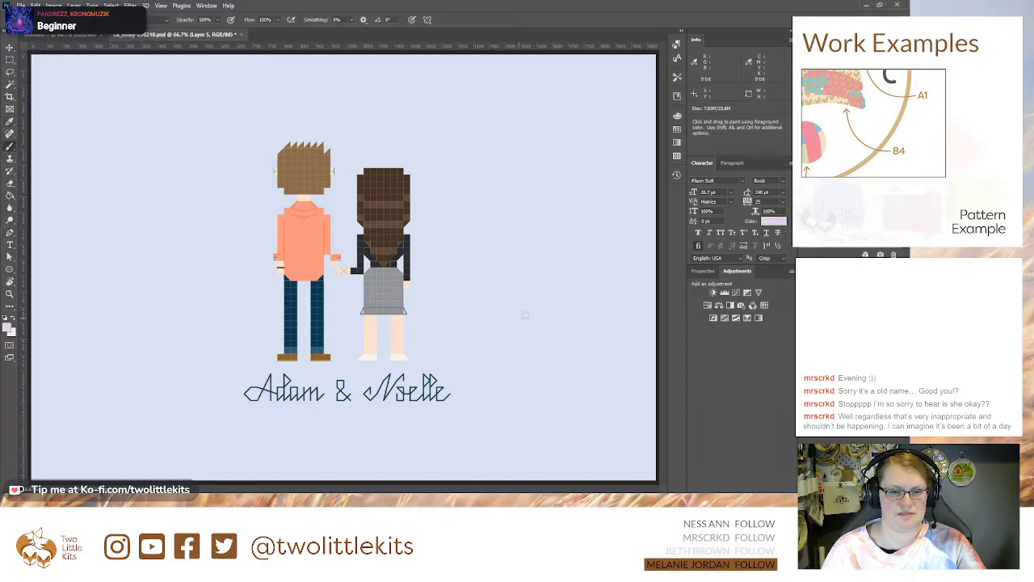
mouse_move(565, 321)
left_mouse_down()
mouse_move(550, 323)
mouse_move(566, 317)
left_mouse_up()
key("ctrl+z")
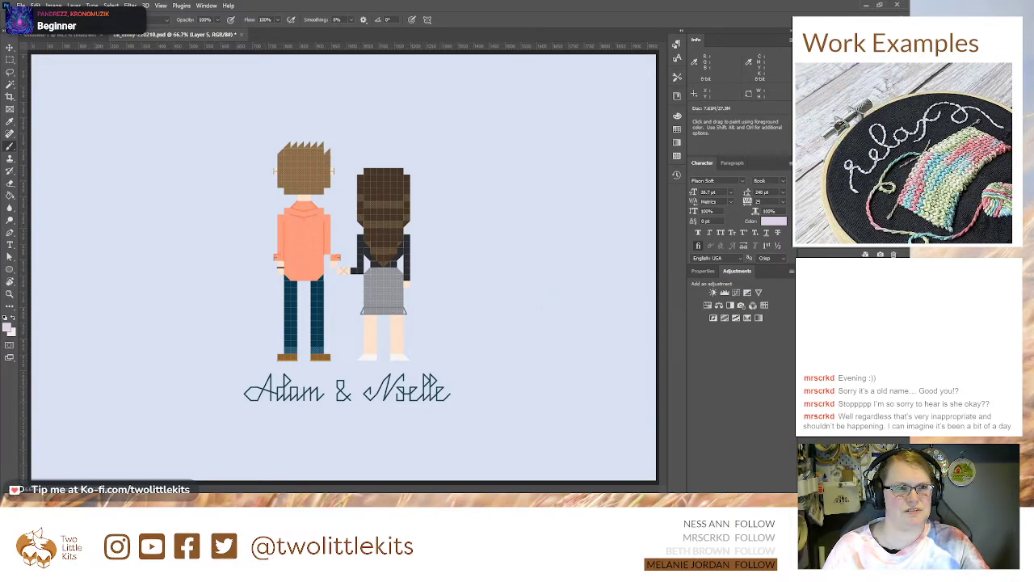
left_click_drag(590, 228, 558, 254)
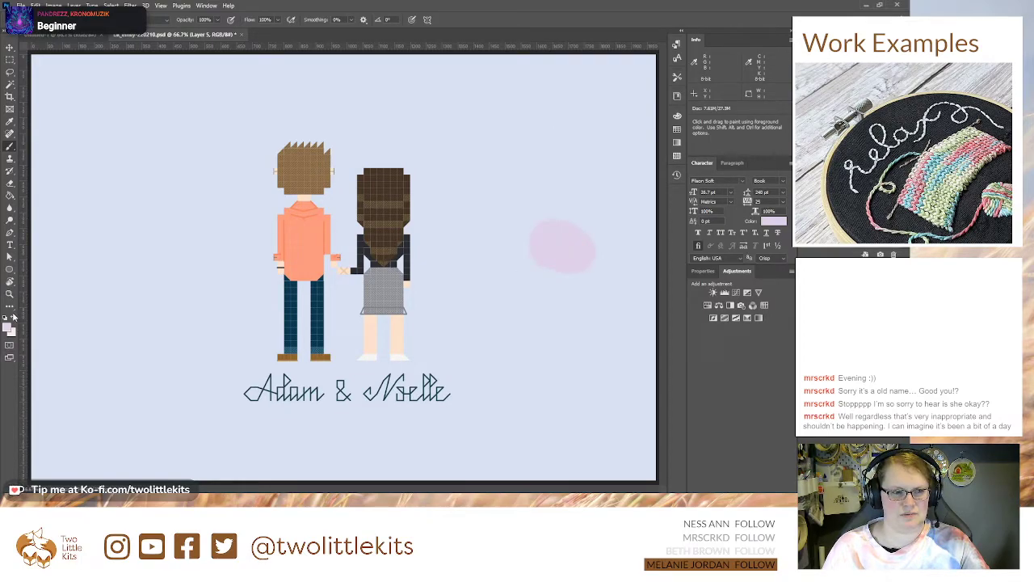
left_click_drag(554, 299, 539, 327)
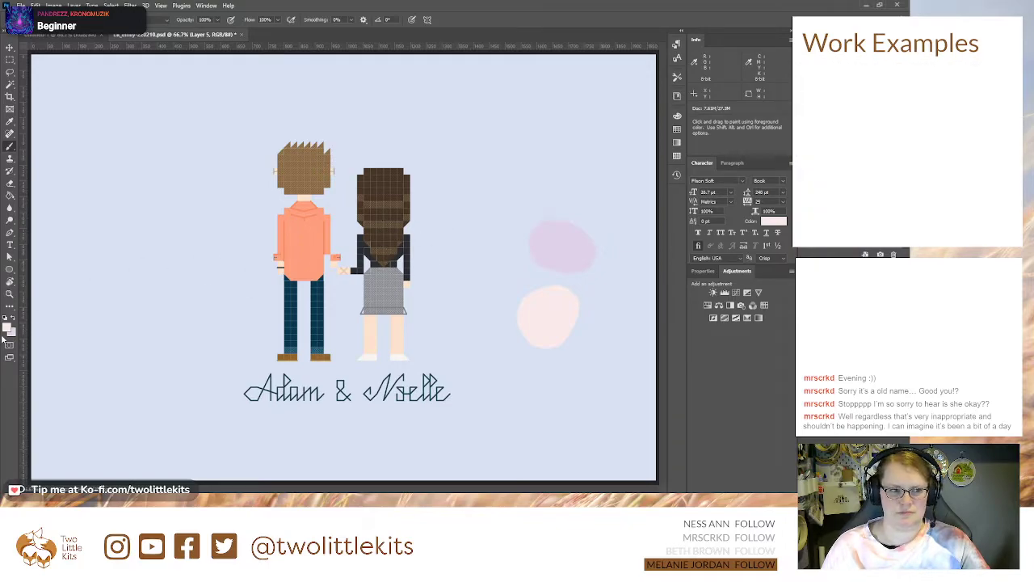
Step: Choose a deep crimson and paint a round swatch overlapping the pale pink swatch's lower right edge
key("i")
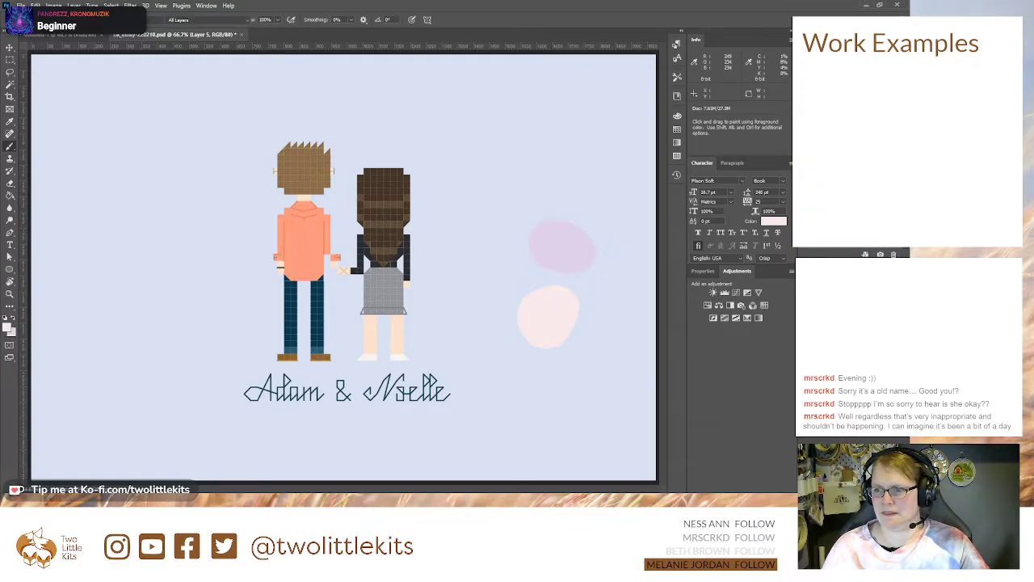
key("i")
left_click(680, 183)
mouse_move(584, 318)
left_mouse_down()
mouse_move(590, 346)
mouse_move(586, 332)
left_mouse_up()
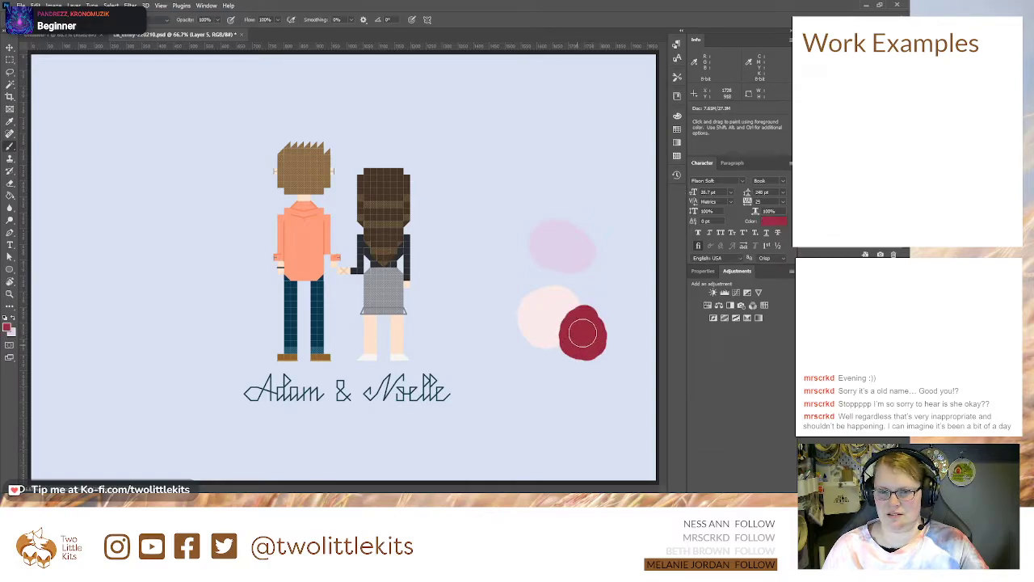
Step: Choose a dark purple and paint a round swatch overlapping the pale lilac swatch's right edge
left_click(13, 320)
key("i")
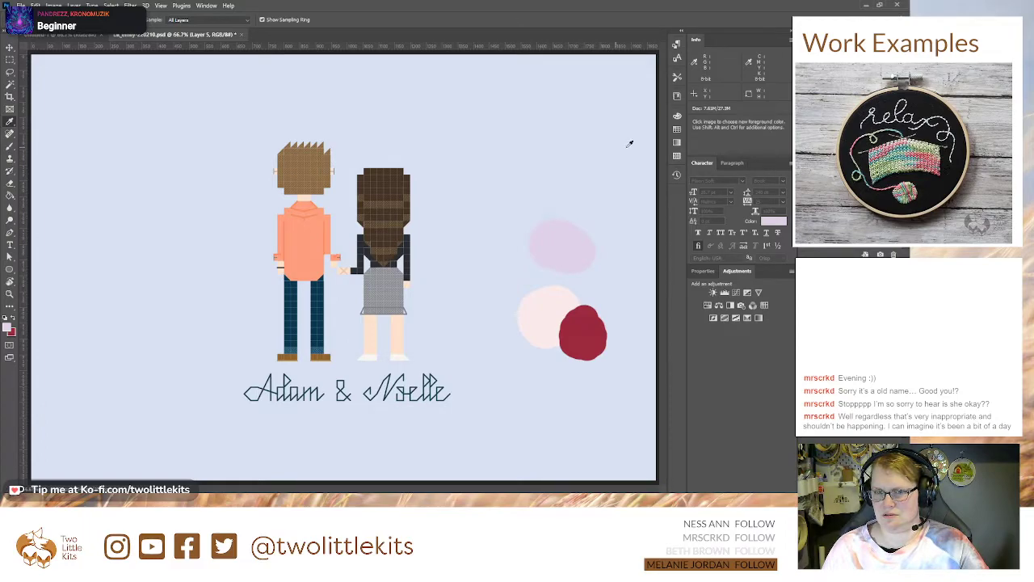
key("b")
left_click_drag(594, 238, 614, 257)
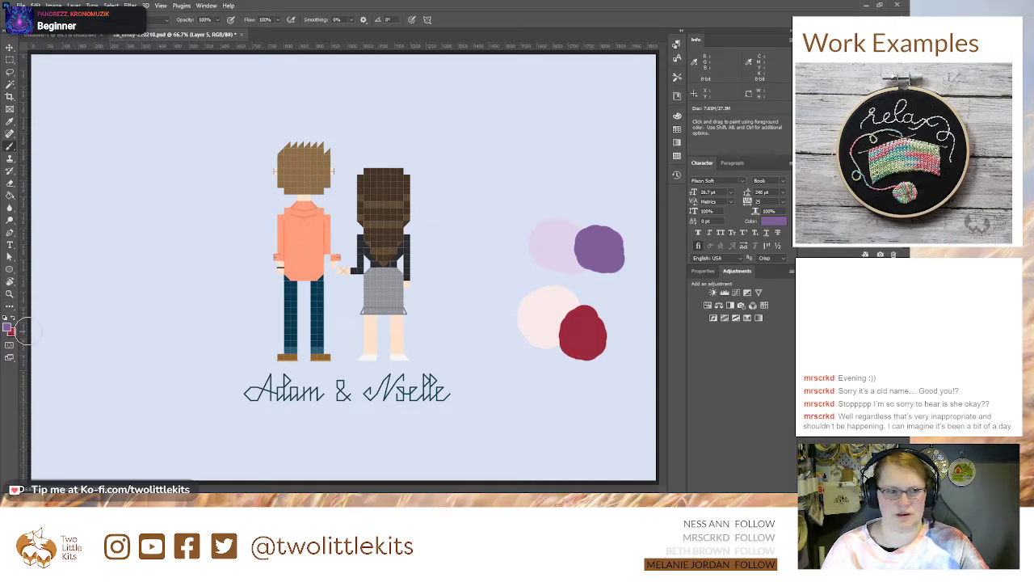
Step: Choose a dusty pink and paint a round swatch overlapping the lower edges of the pale pink and crimson swatches
left_click(12, 321)
key("i")
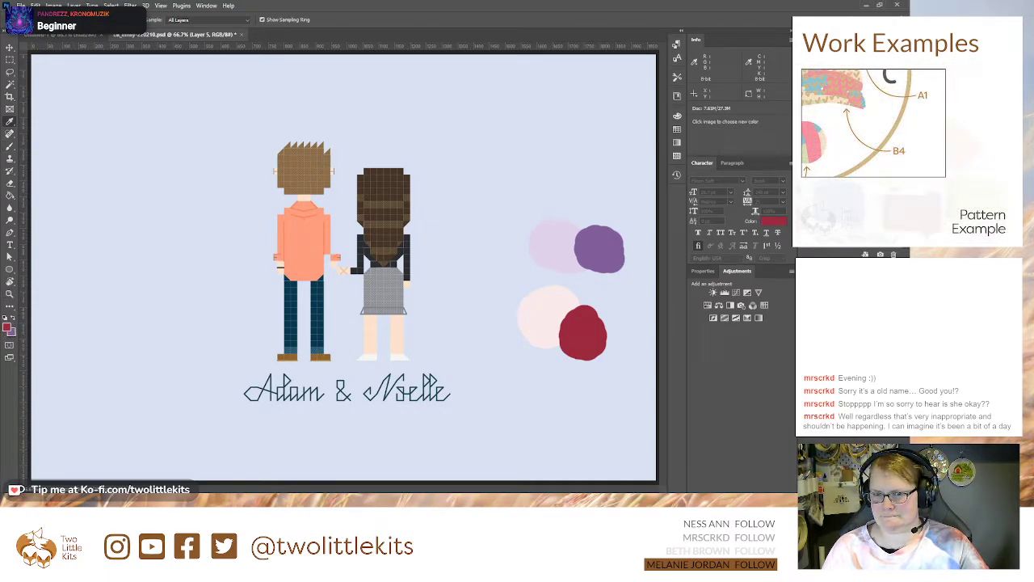
left_click(685, 192)
mouse_move(547, 340)
left_mouse_down()
mouse_move(561, 360)
mouse_move(552, 346)
left_mouse_up()
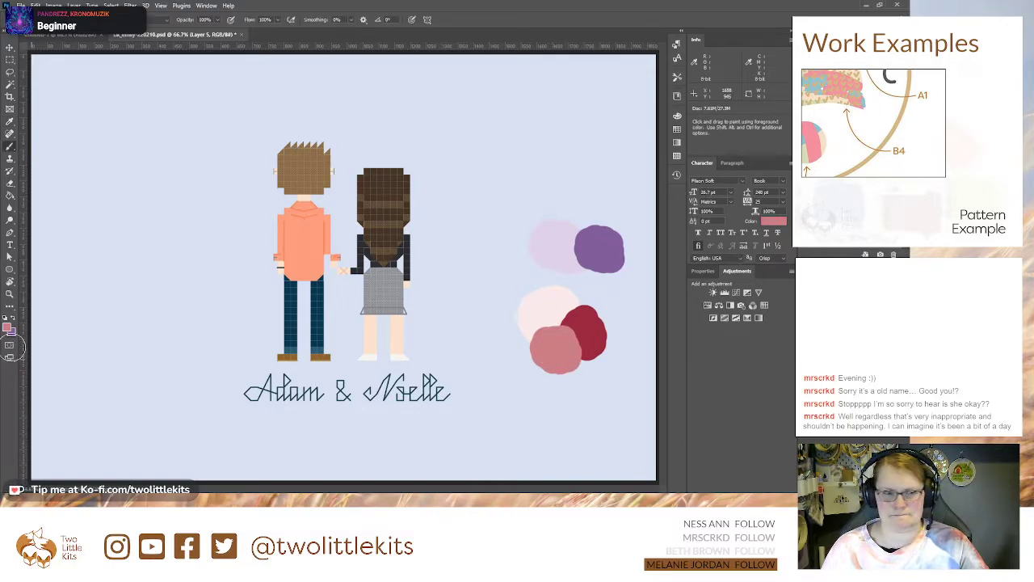
Step: Choose a medium purple and paint a round swatch above the pale lilac and dark purple ones
left_click(13, 321)
key("i")
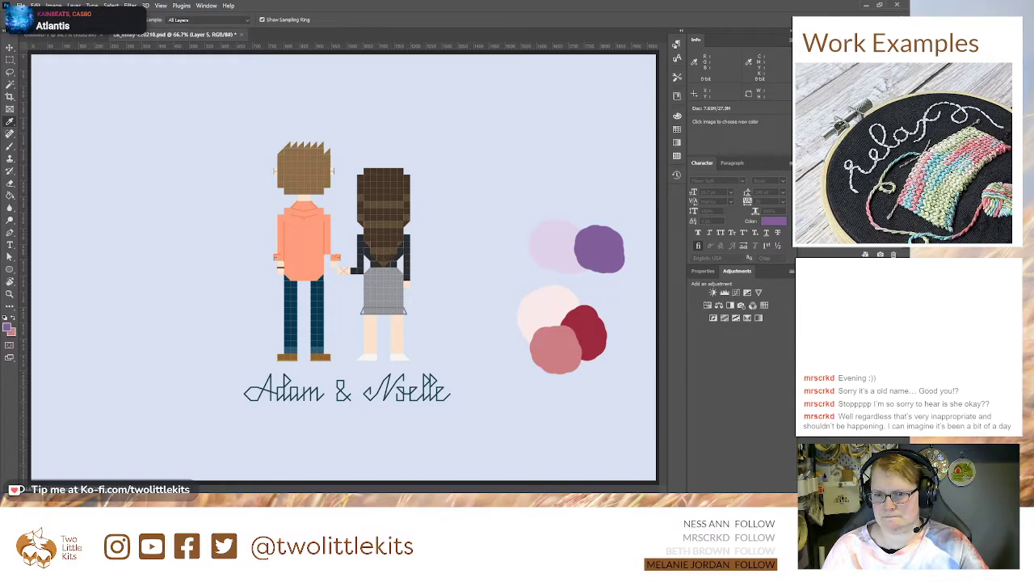
key("b")
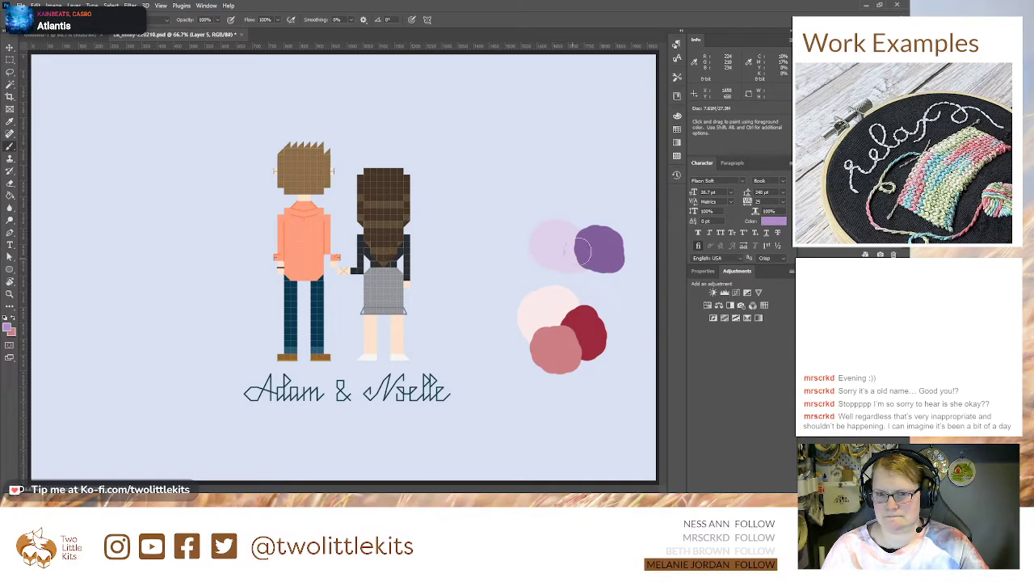
left_click_drag(582, 218, 578, 214)
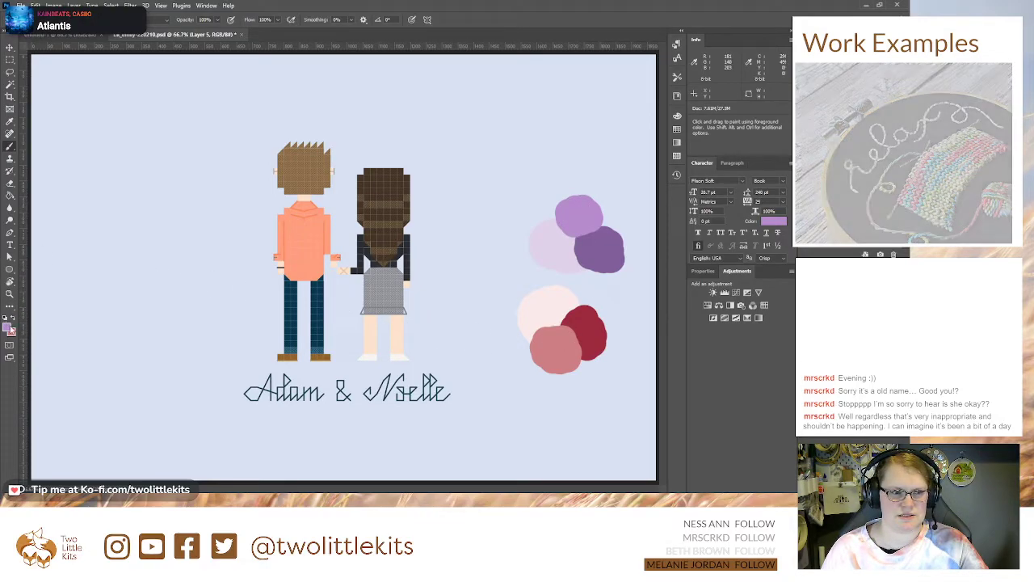
Step: Choose a dark green and paint a round swatch above the purple swatch group
key("i")
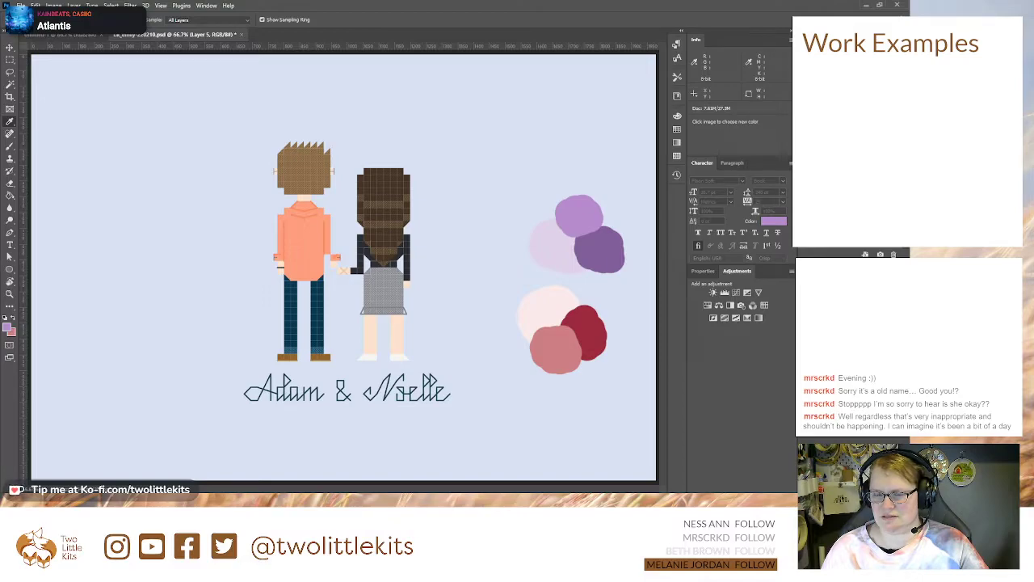
key("b")
key("x")
mouse_move(539, 129)
left_mouse_down()
mouse_move(553, 131)
mouse_move(527, 141)
left_mouse_up()
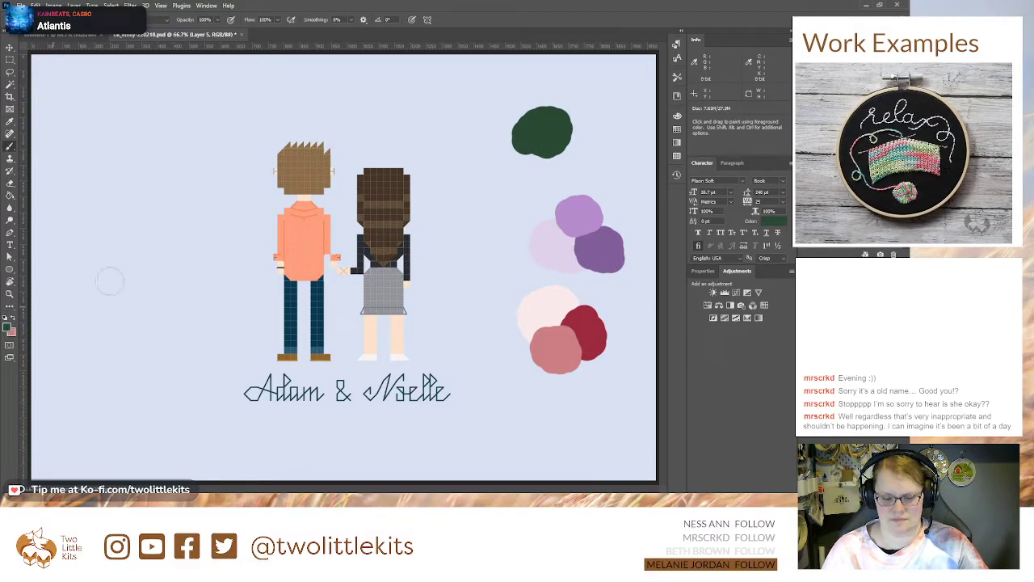
Step: Choose a medium mossy green and paint a round swatch overlapping the dark green swatch's lower right edge
key("i")
left_click(453, 129)
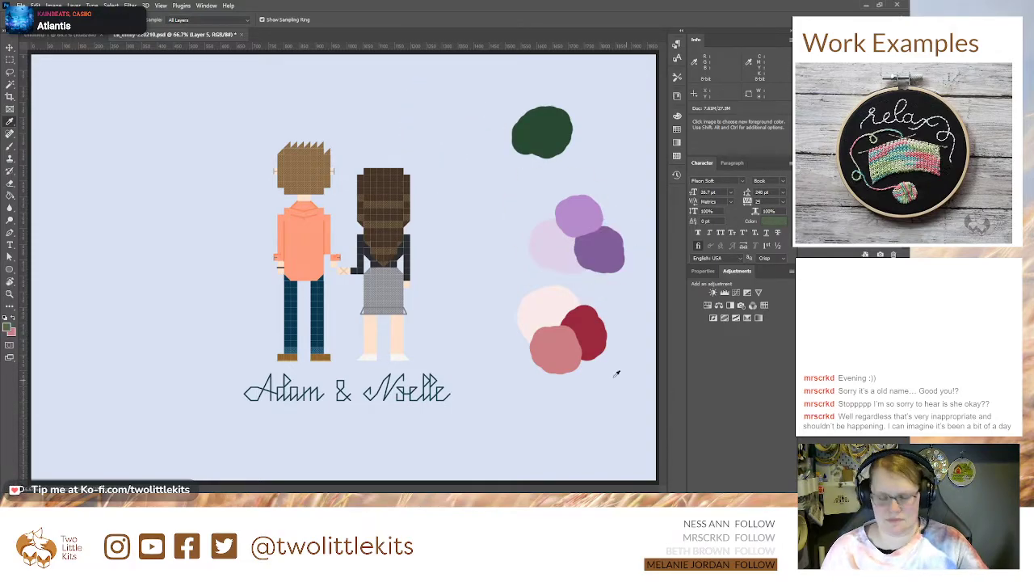
left_click(13, 320)
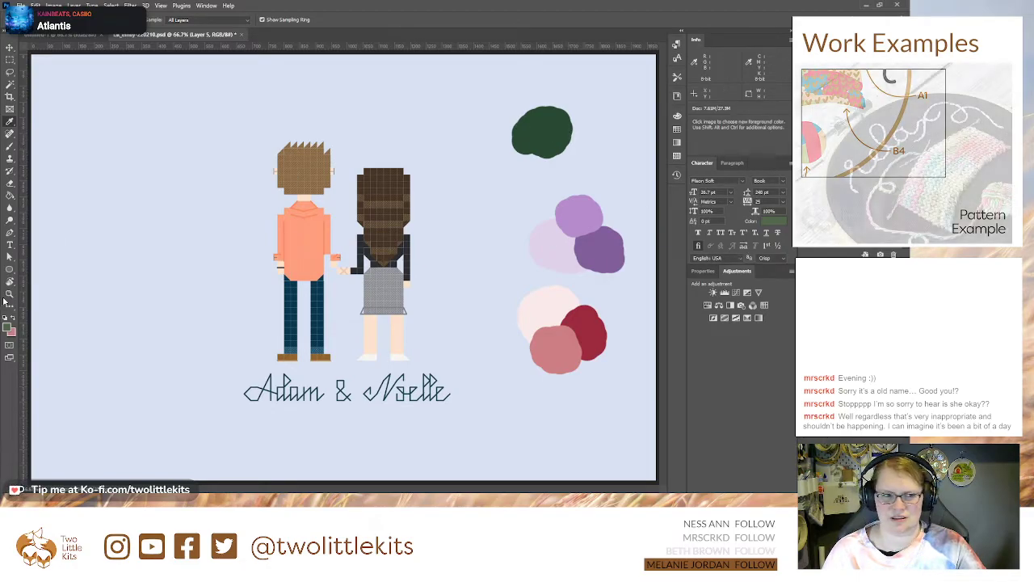
key("b")
left_click_drag(566, 127, 576, 138)
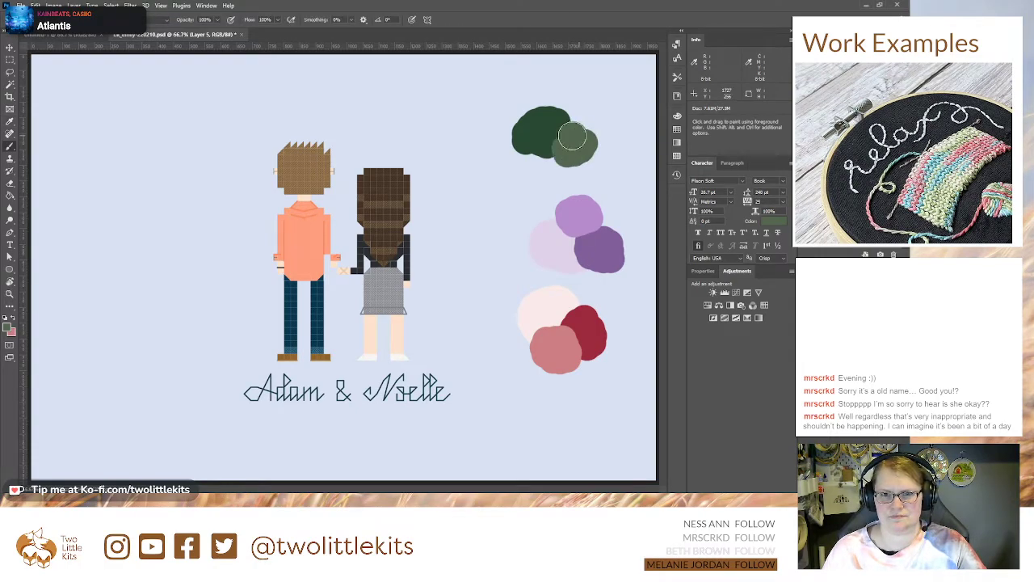
Step: Choose a light sage green and paint a round swatch above the mossy green one
key("i")
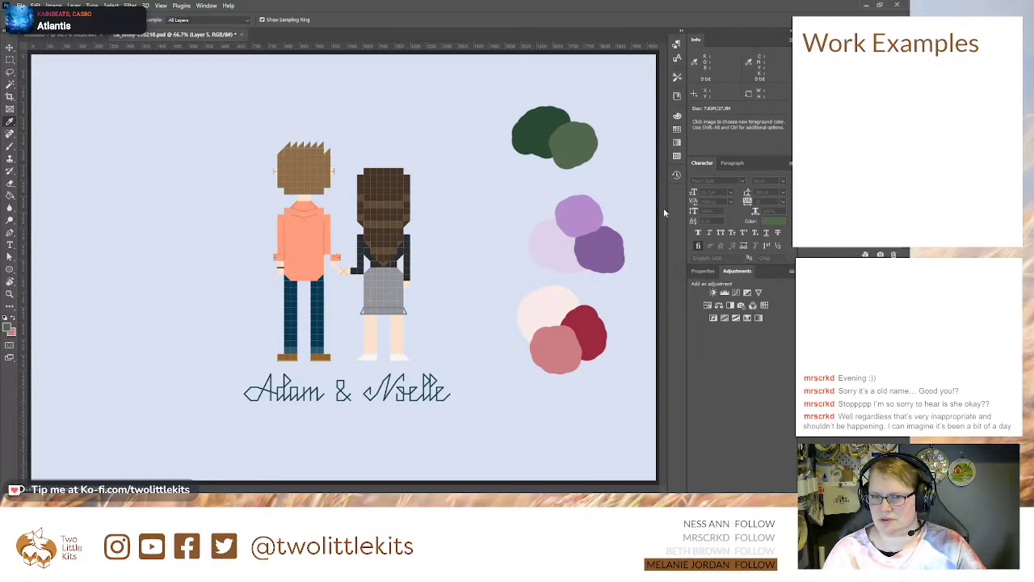
key("b")
left_click_drag(574, 107, 568, 114)
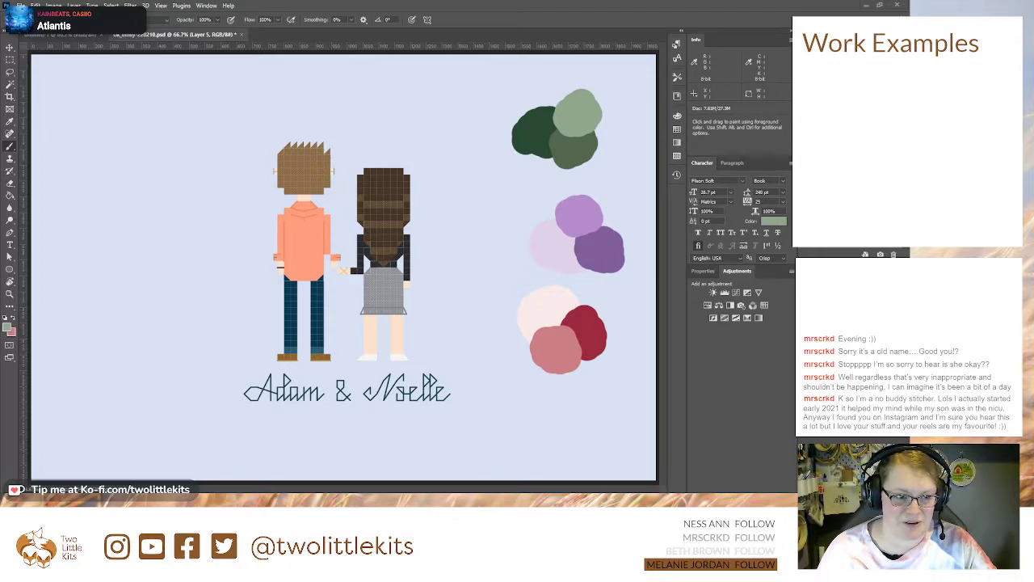
Step: Reset the foreground and background colours to black and white and add a new layer for further work
key("d")
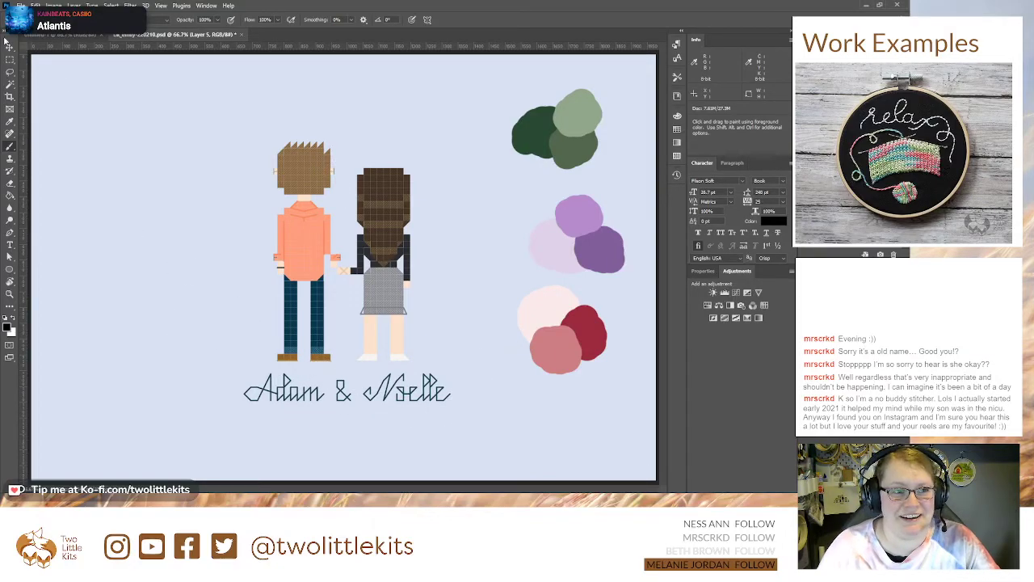
left_click(9, 47)
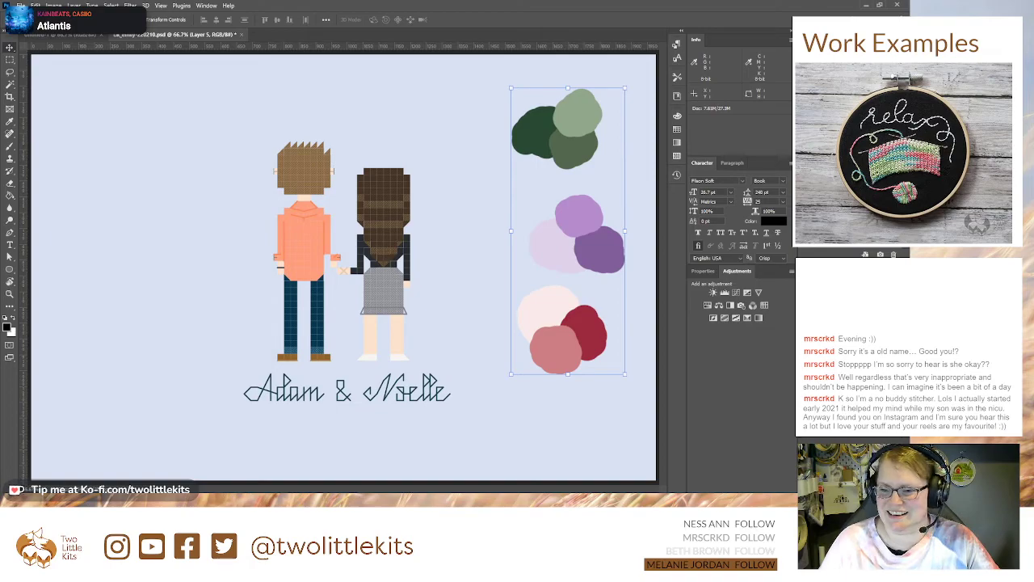
left_click(848, 347)
left_click(880, 486)
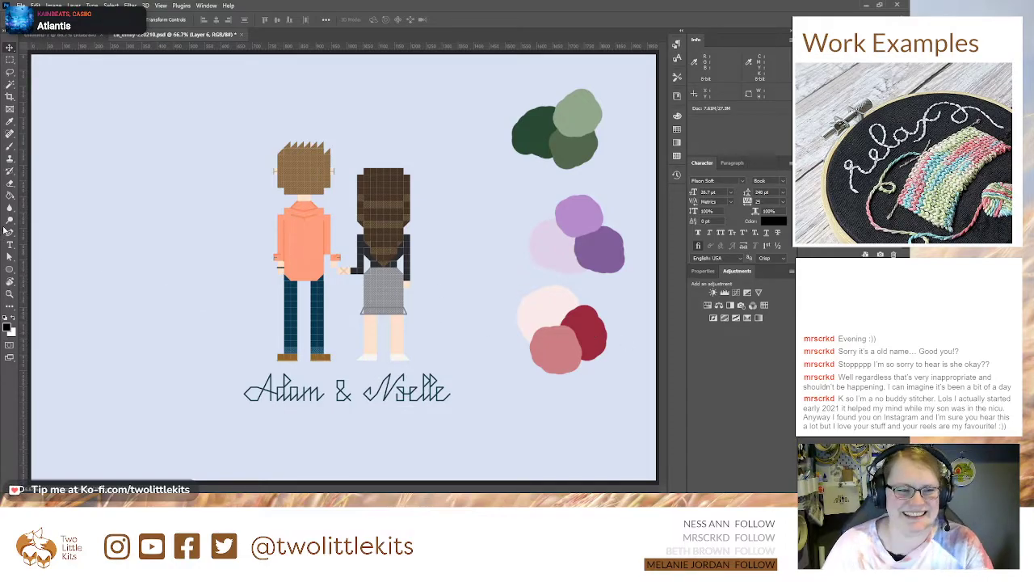
Step: Sample the pale pink swatch and paint the outline of a four-petal flower beside the man with a smaller brush
left_click(10, 146)
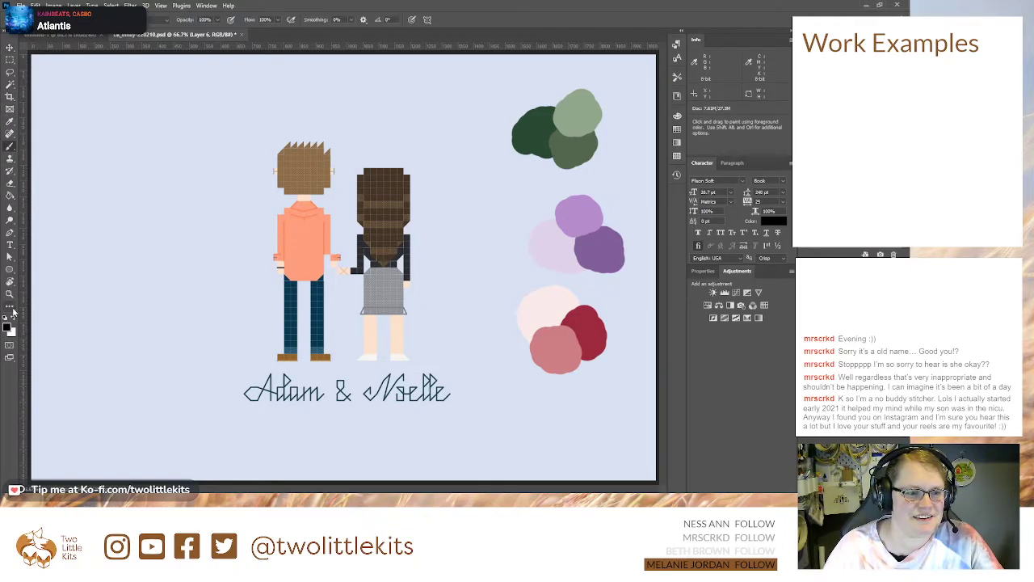
key("i")
left_click(557, 305)
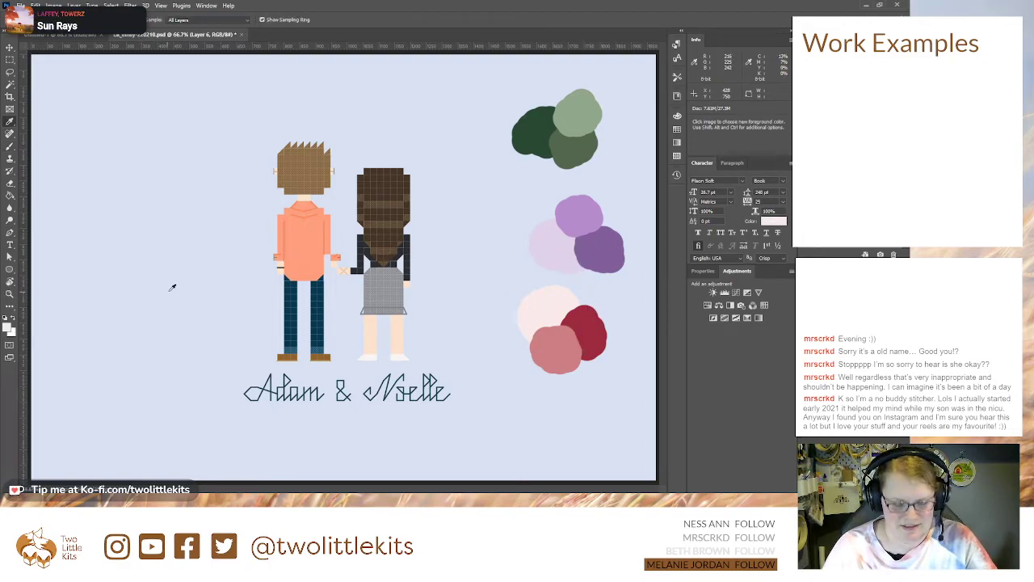
key("b")
key("bracketleft")
key("bracketleft")
key("bracketleft")
key("bracketleft")
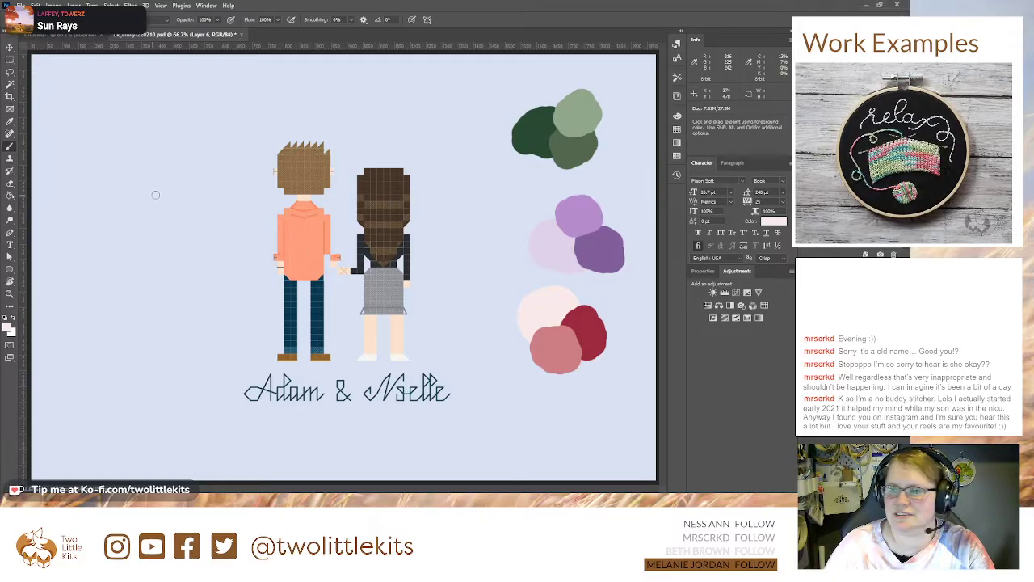
mouse_move(129, 170)
left_mouse_down()
mouse_move(143, 192)
mouse_move(136, 212)
mouse_move(184, 206)
mouse_move(146, 220)
mouse_move(166, 228)
mouse_move(141, 201)
mouse_move(165, 195)
mouse_move(175, 212)
mouse_move(145, 218)
mouse_move(157, 234)
mouse_move(143, 249)
mouse_move(132, 220)
mouse_move(118, 239)
mouse_move(93, 235)
mouse_move(123, 208)
left_mouse_up()
key("ctrl+z")
key("ctrl+z")
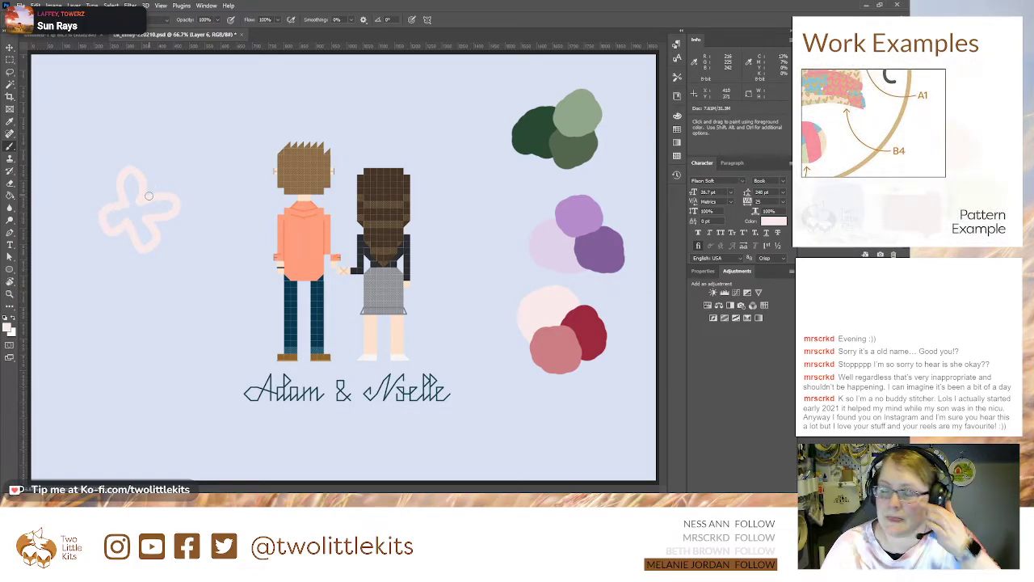
Step: Fill the inside of the four-petal flower outline with the same pale pink
key("i")
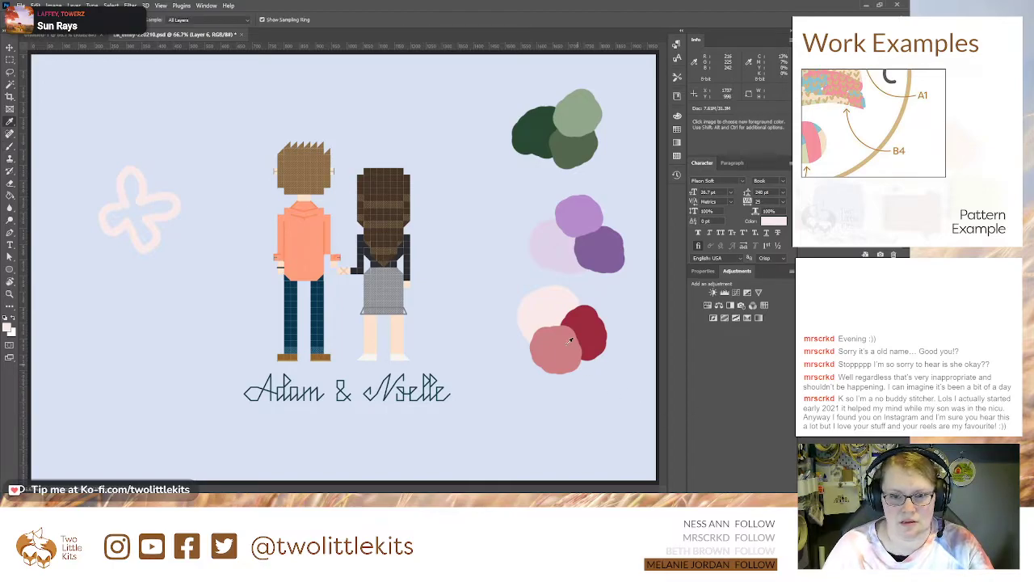
left_click(10, 195)
left_click(136, 216)
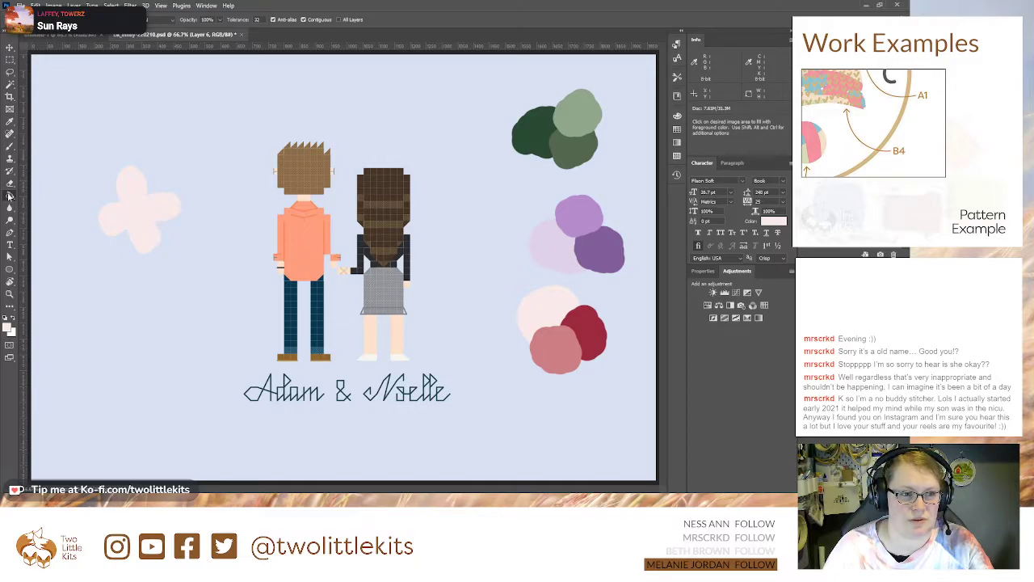
Step: Sample the dusty pink swatch and paint a round centre on the pale pink flower
key("b")
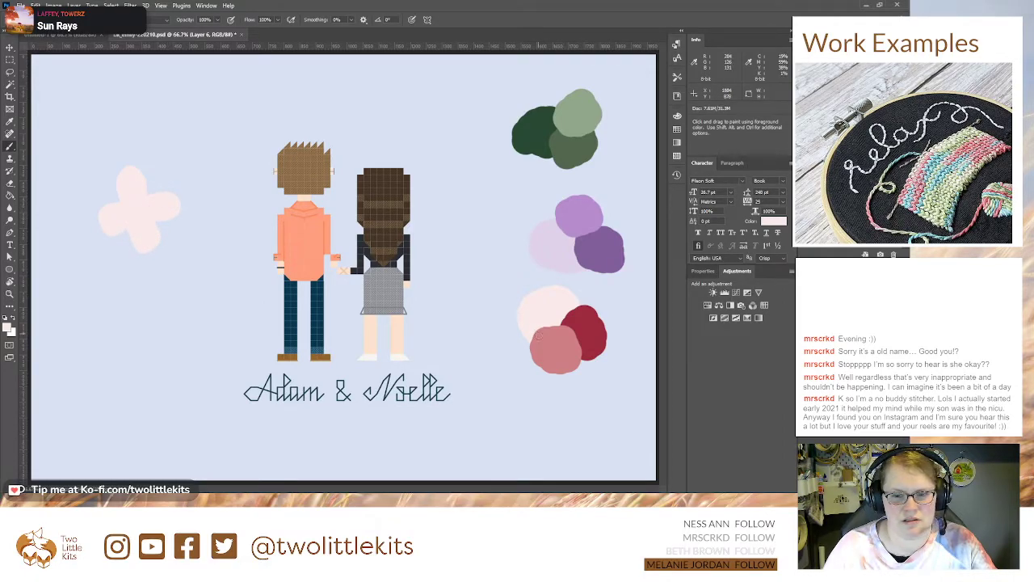
left_click(579, 363, "alt")
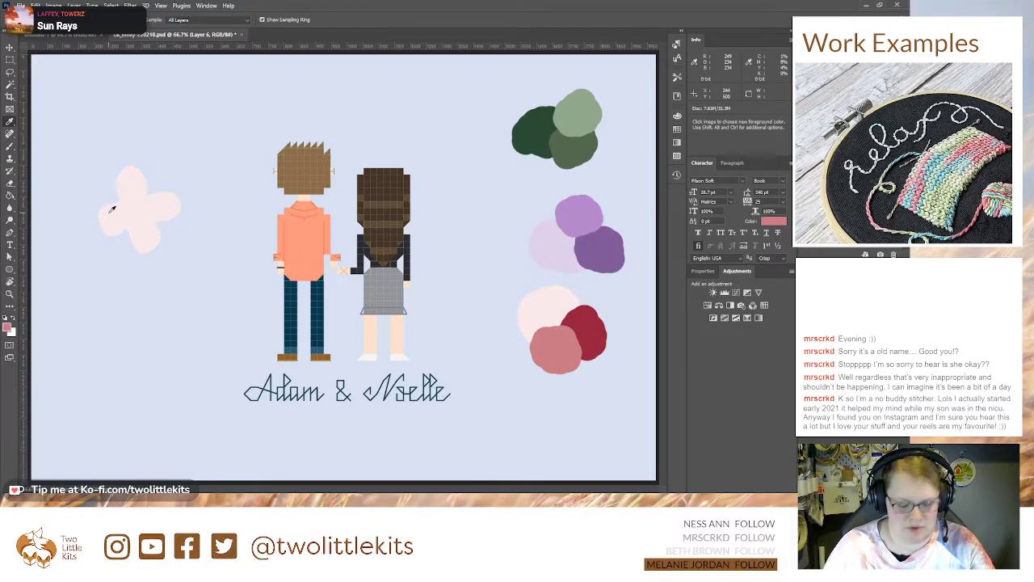
left_click_drag(133, 212, 134, 211)
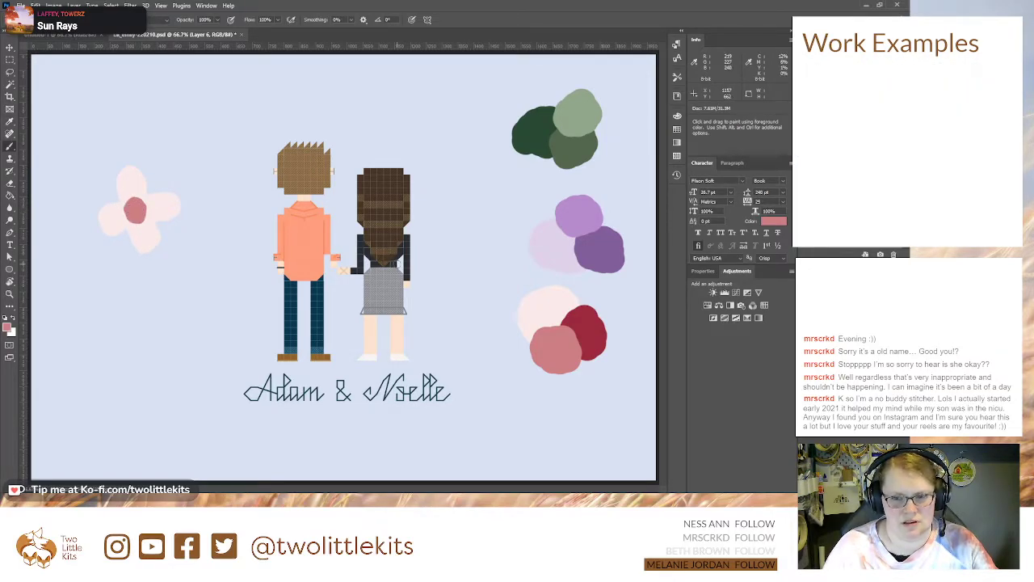
Step: Sample the dark red swatch and paint a small spot in the middle of the flower's dusty pink centre
key("i")
left_click(588, 324)
key("b")
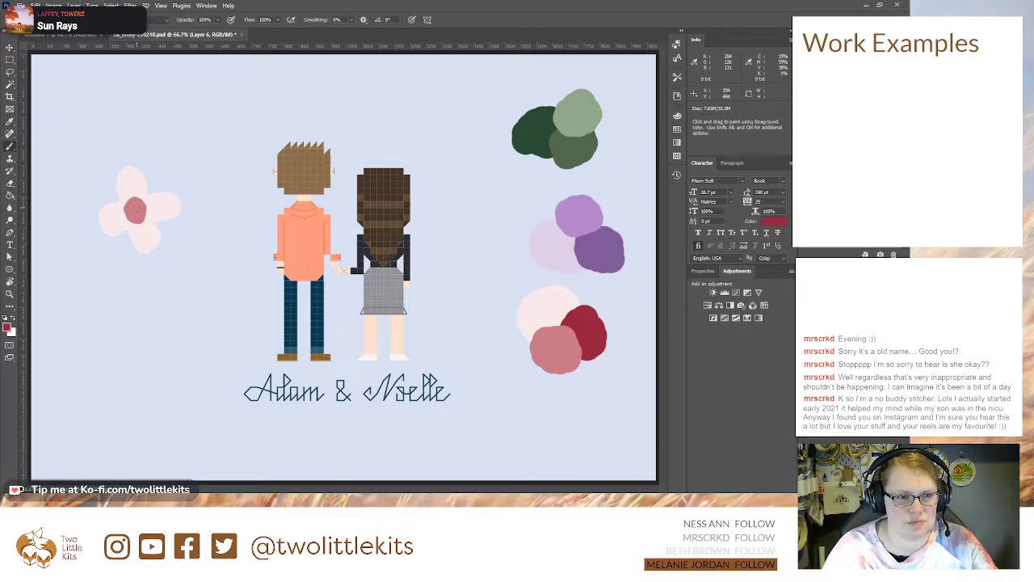
left_click(137, 211)
left_click(133, 209)
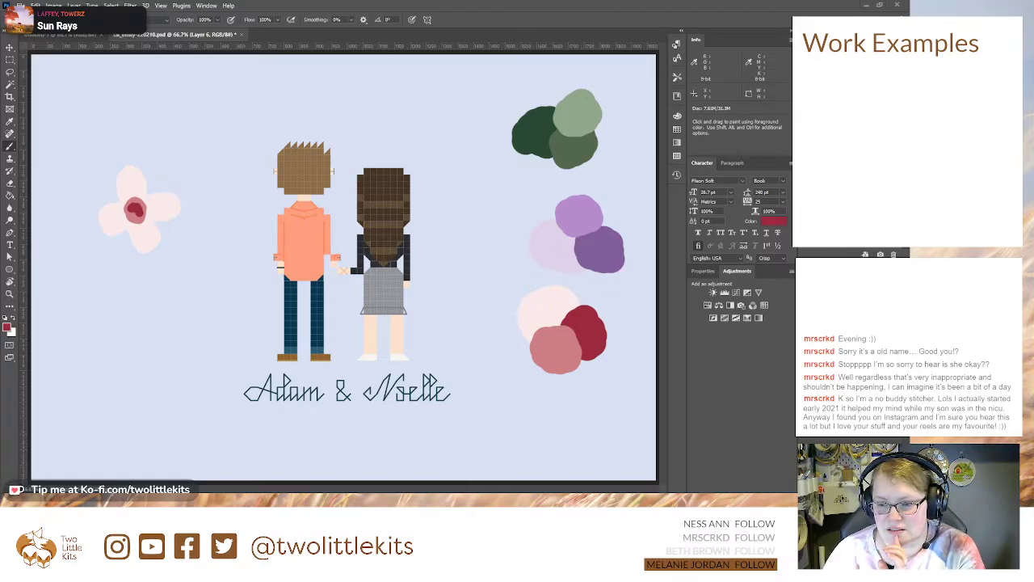
Step: Add a new layer and draw a long curved stem in the dark green swatch colour across the flower's edge with the Pen tool
left_click(880, 487)
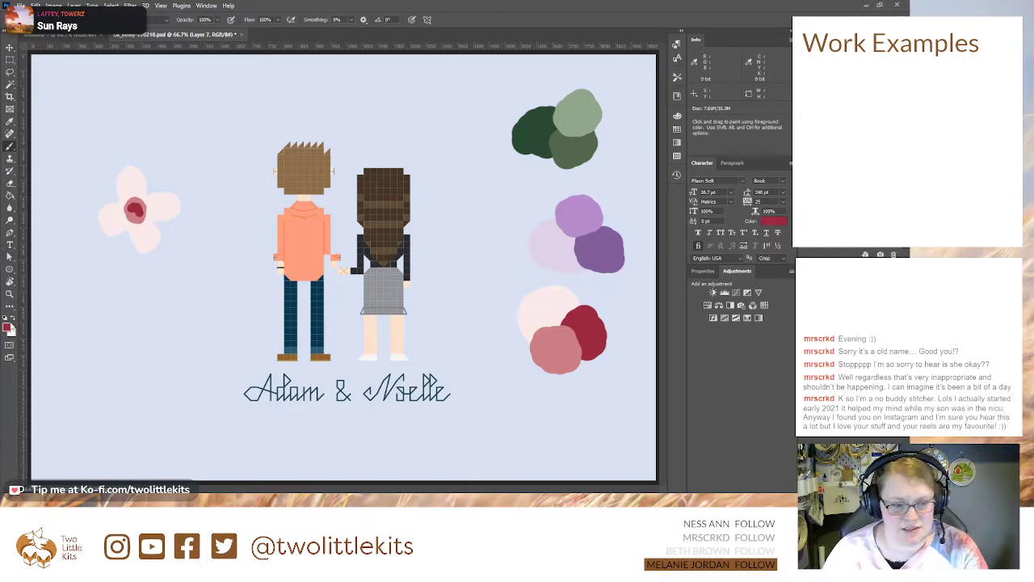
key("i")
left_click(540, 139)
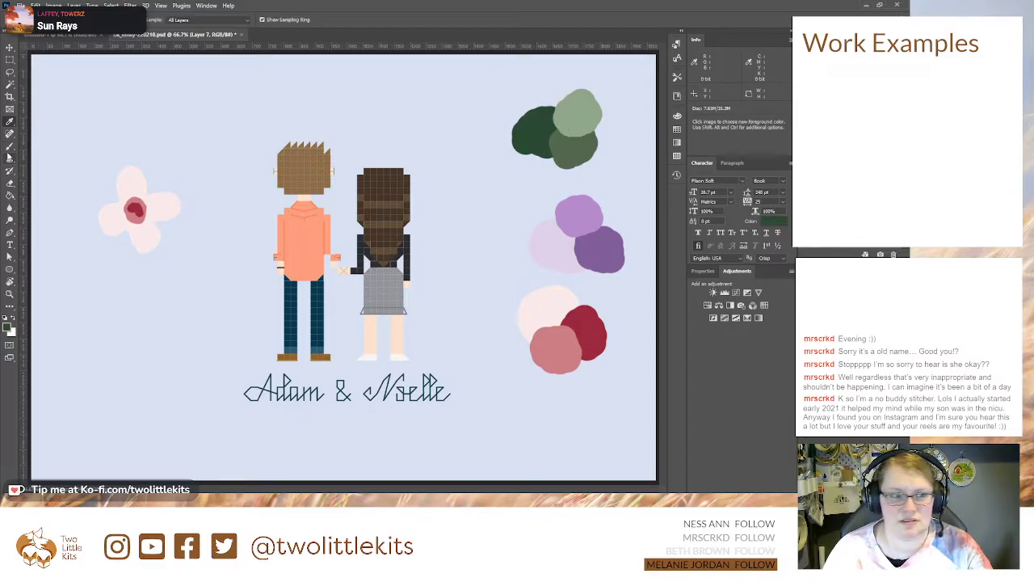
left_click(10, 234)
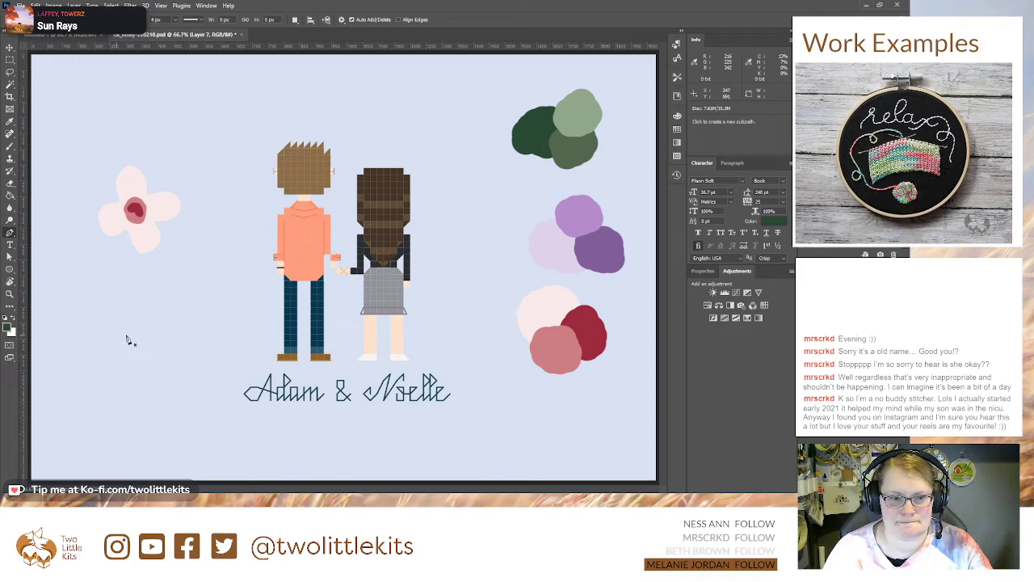
left_click(190, 333)
left_click_drag(164, 244, 162, 199)
left_click(153, 129)
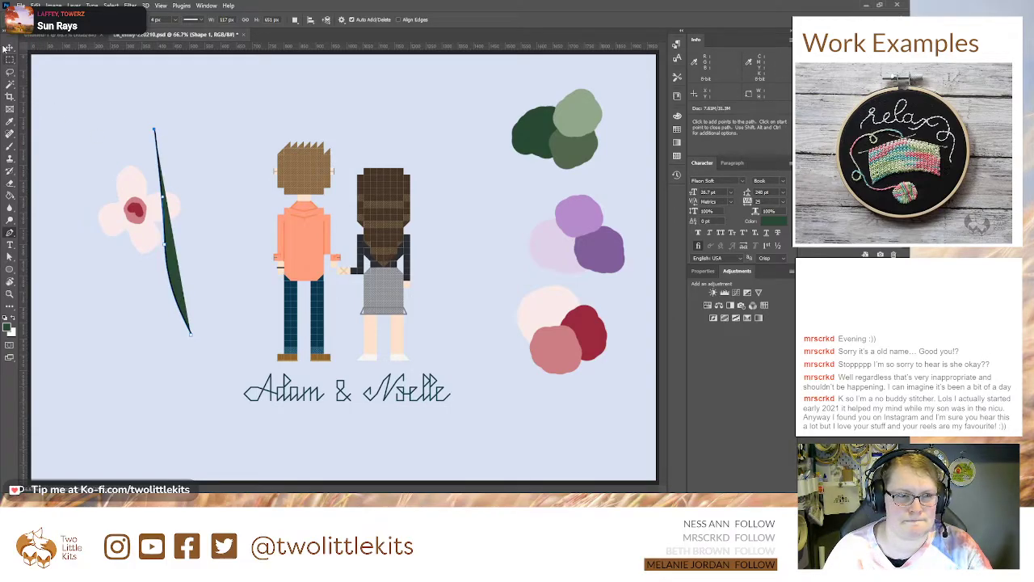
Step: Remove the stem shape's fill, set its stroke width to 5 px and deselect it
key("v")
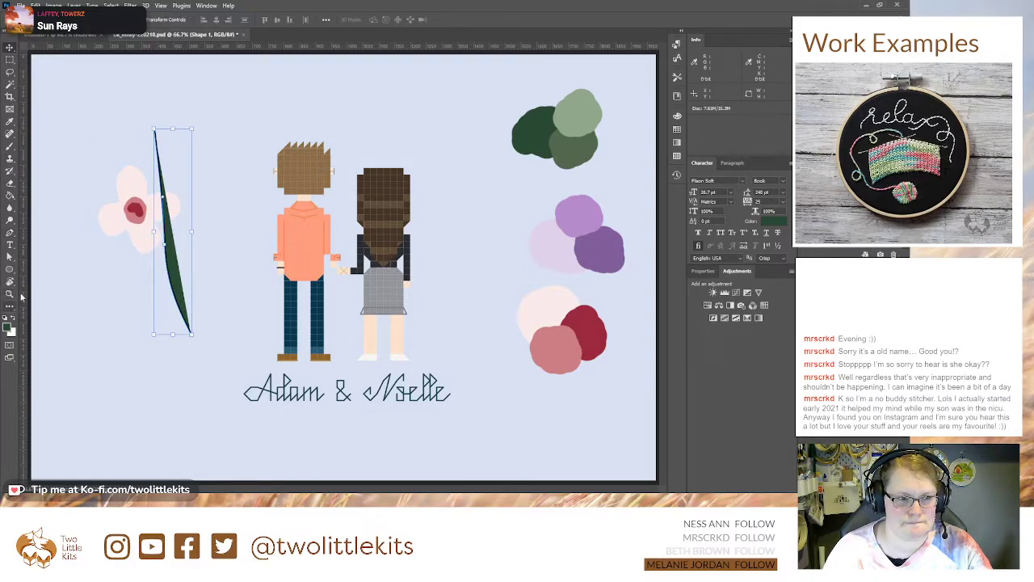
left_click(10, 233)
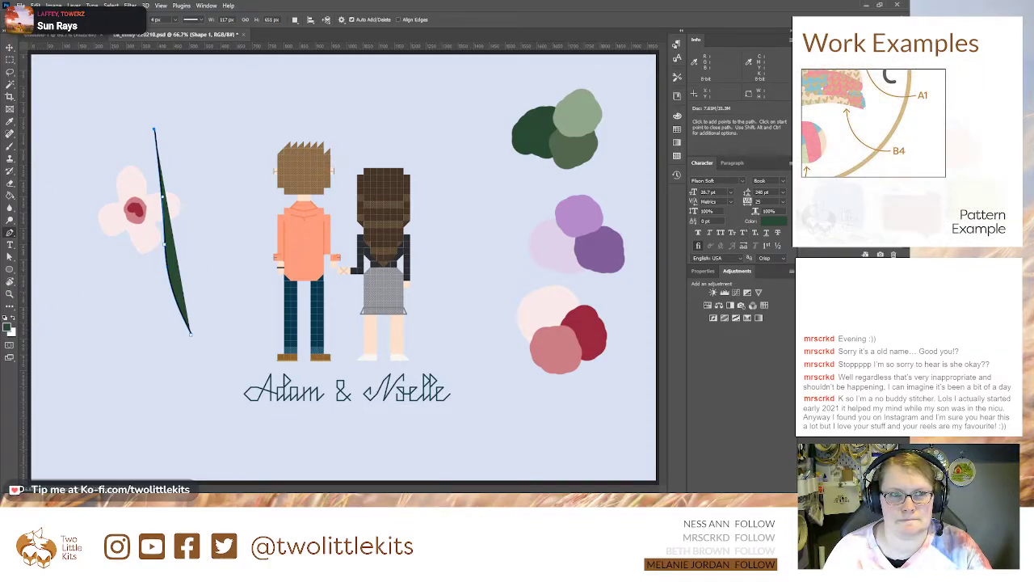
left_click(85, 66)
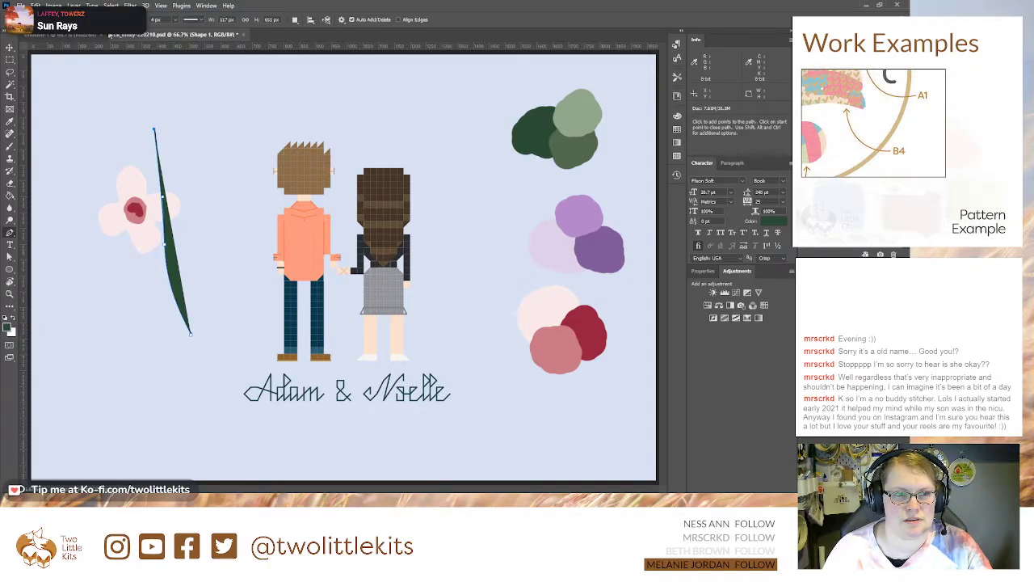
left_click(55, 40)
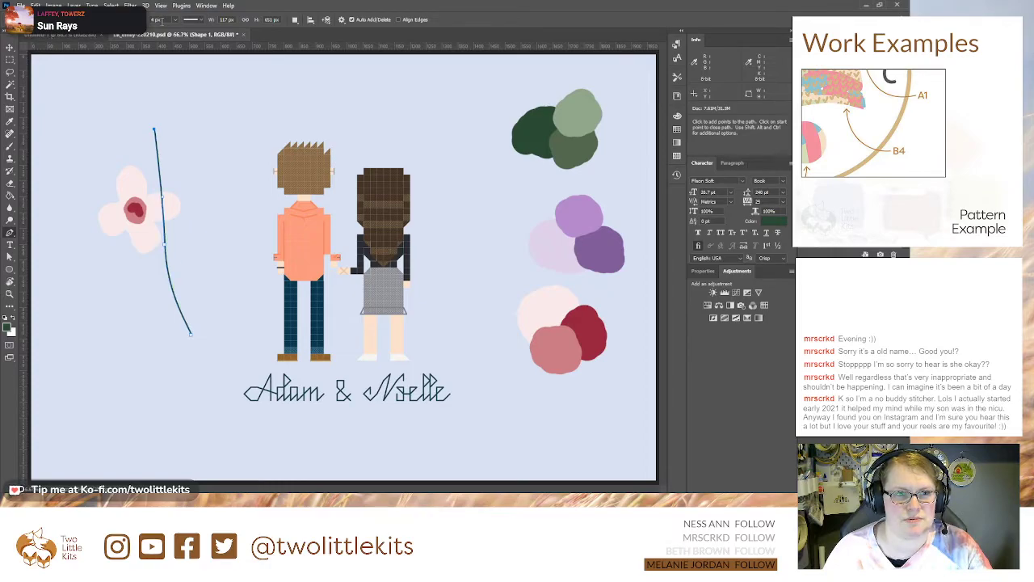
left_click_drag(181, 33, 176, 32)
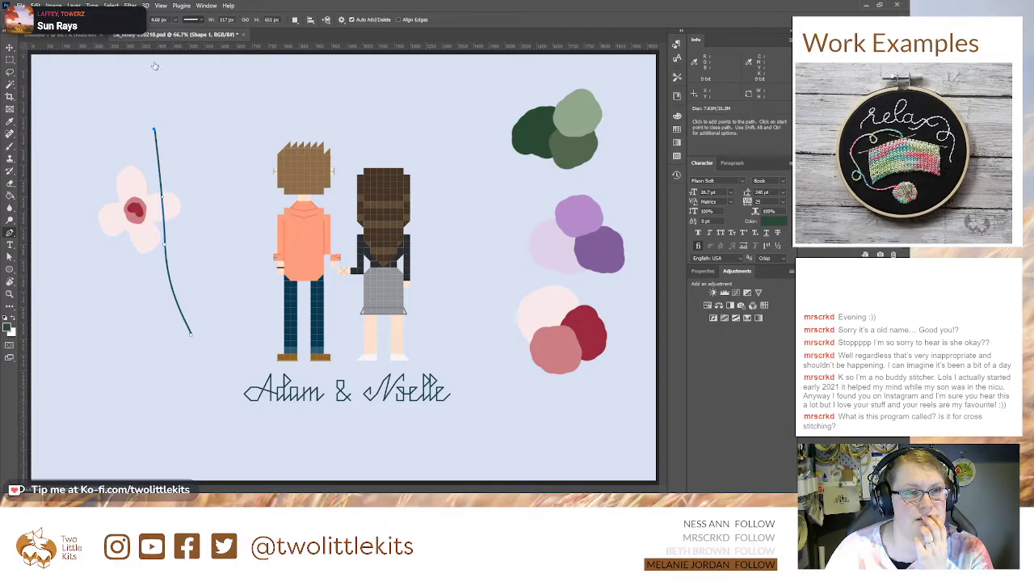
left_click(161, 19)
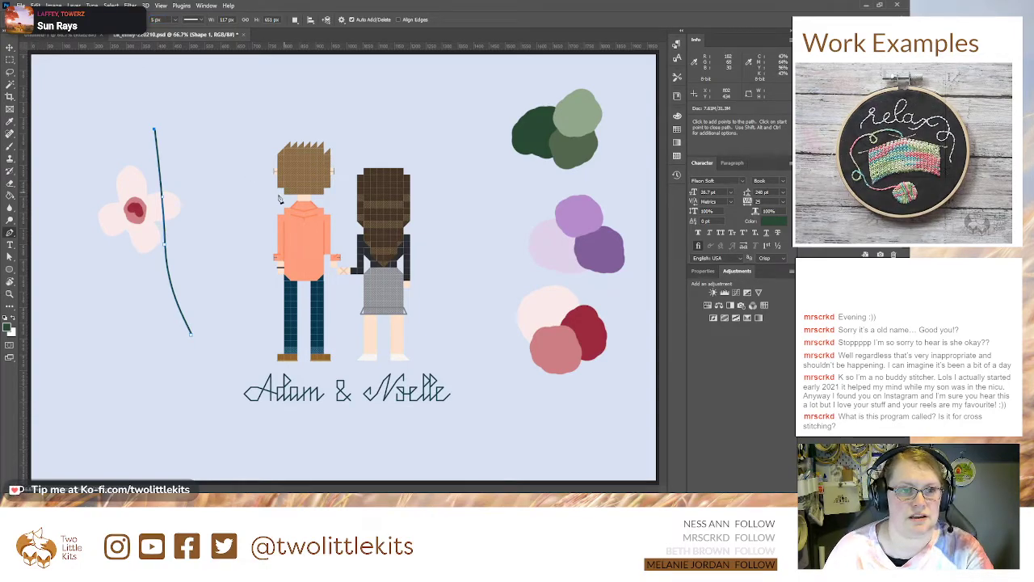
left_click(7, 47)
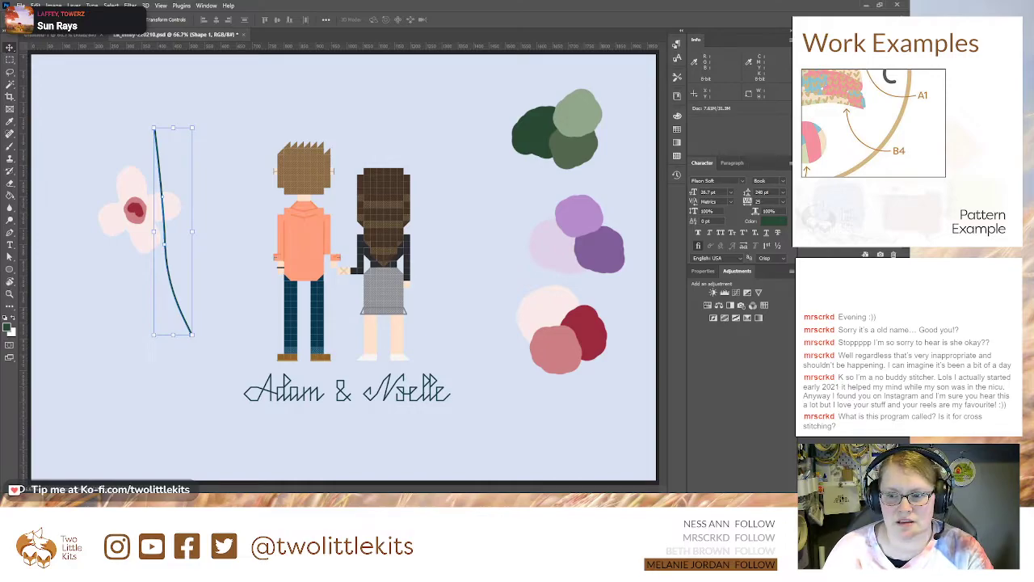
left_click(853, 239)
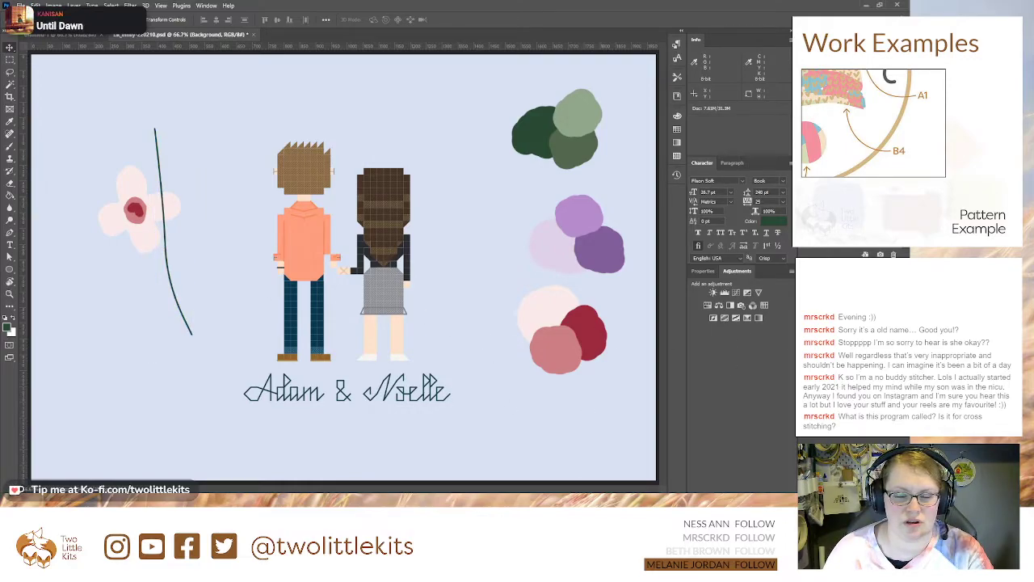
Step: Draw two short curved branches near the stem's tip with the Pen tool, one on each side
left_click(853, 162)
left_click(8, 233)
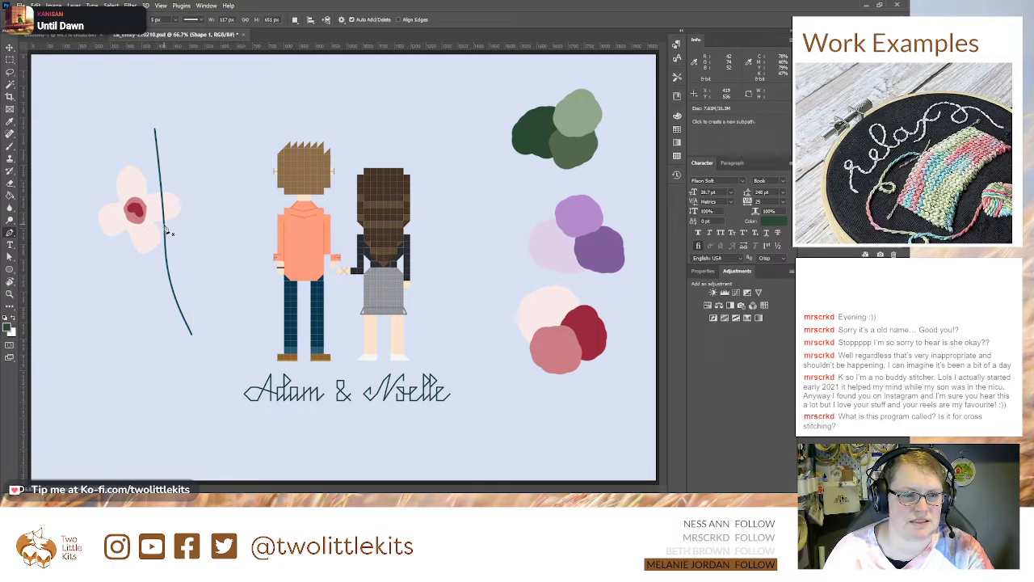
left_click(156, 148)
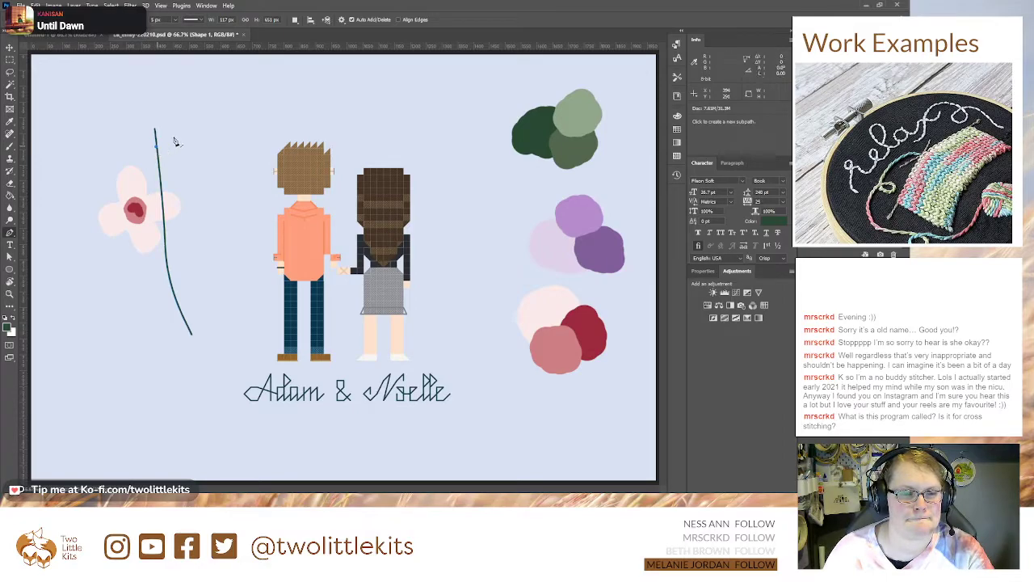
left_click_drag(173, 132, 176, 122)
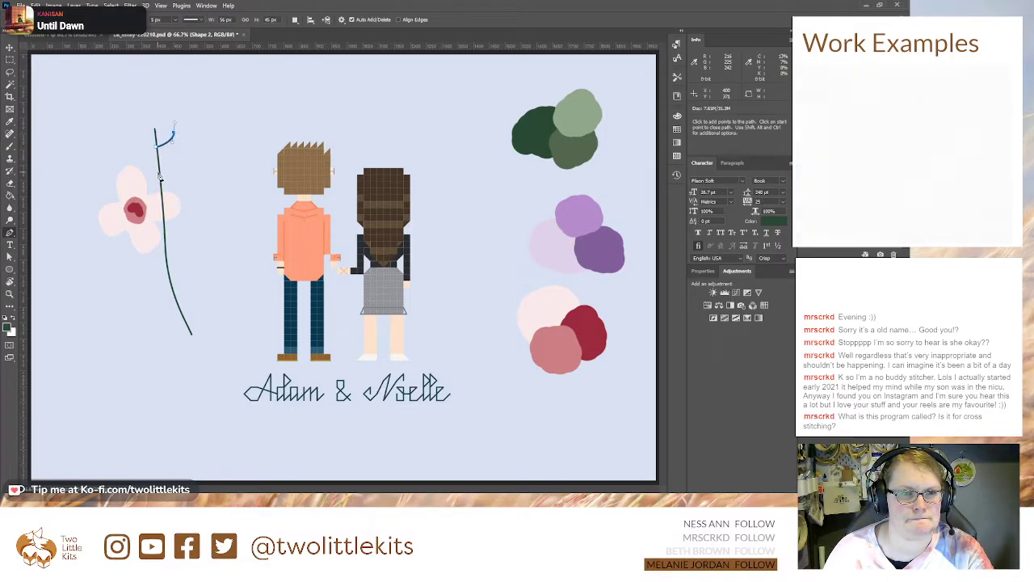
key("Return")
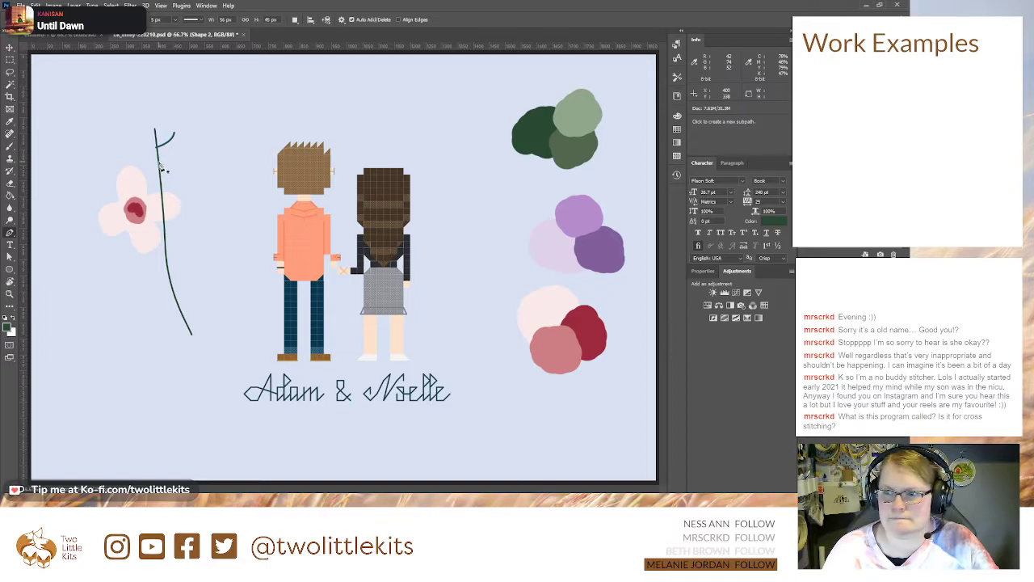
left_click(160, 164)
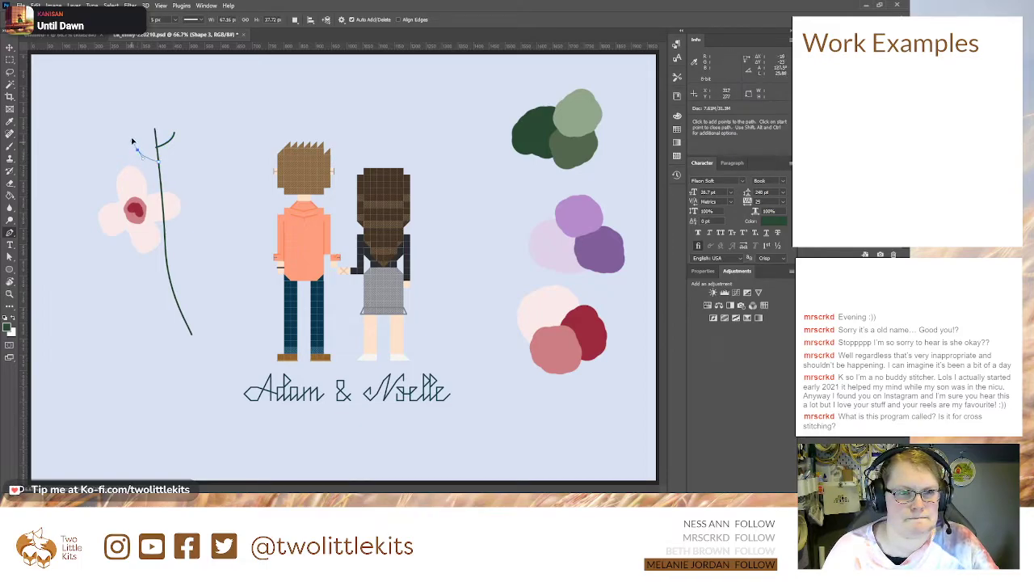
left_click(137, 152)
key("Return")
Step: Draw two longer curved branches further down the stem, one towards the man and a lower one over the flower
left_click(161, 184)
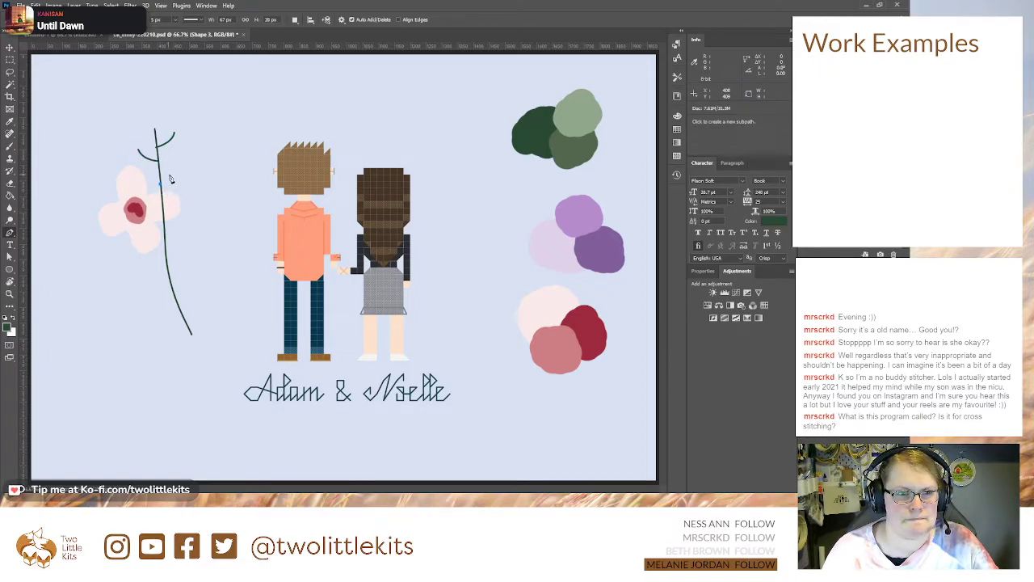
mouse_move(186, 172)
left_mouse_down()
mouse_move(178, 157)
mouse_move(195, 160)
left_mouse_up()
key("Return")
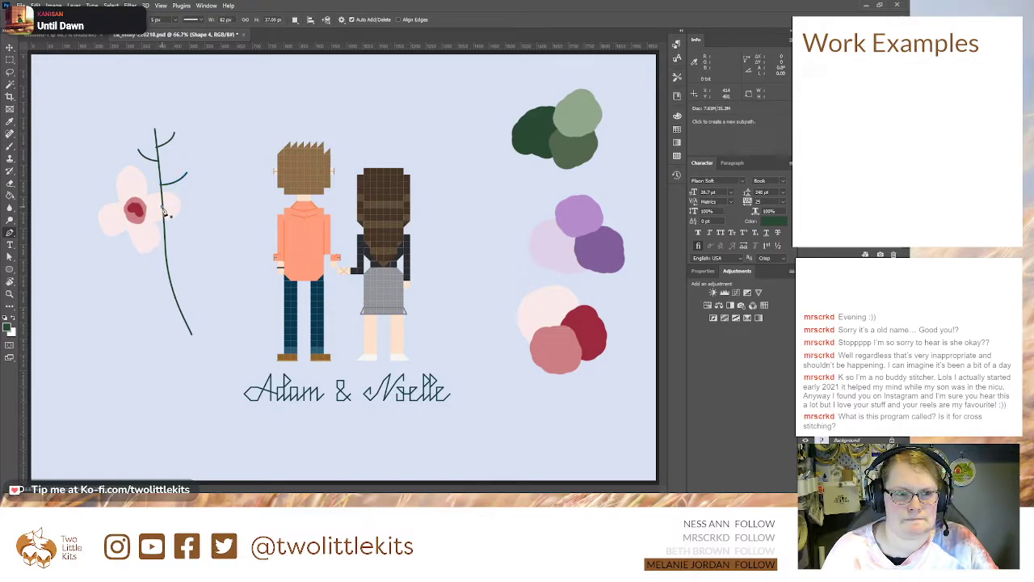
left_click(162, 207)
left_click_drag(137, 192, 130, 178)
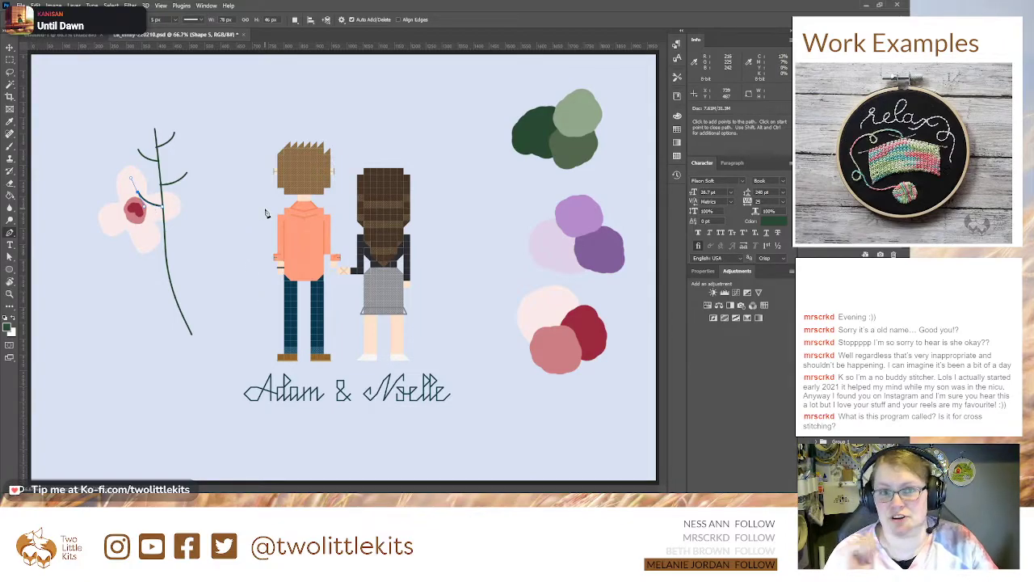
key("Escape")
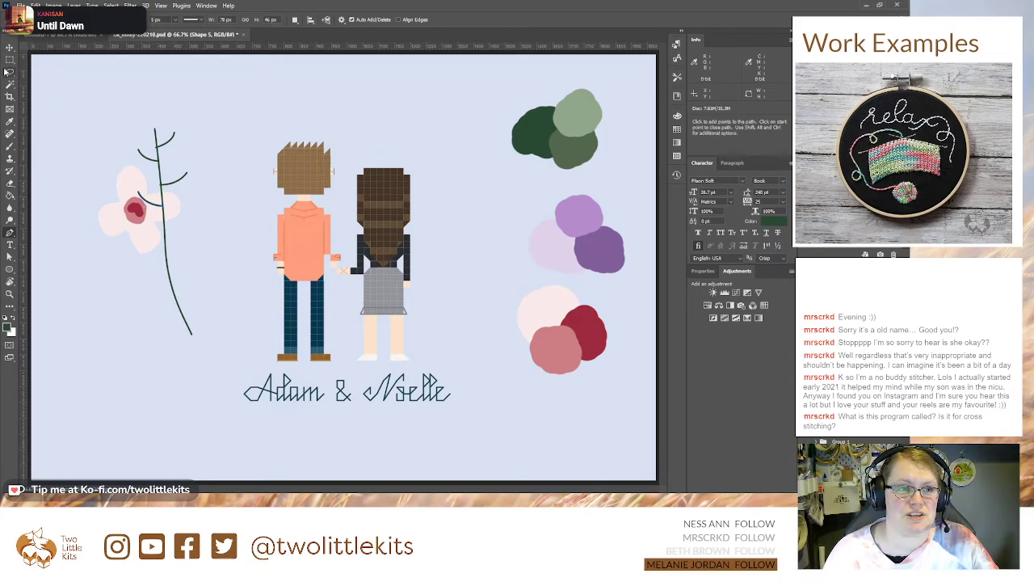
key("v")
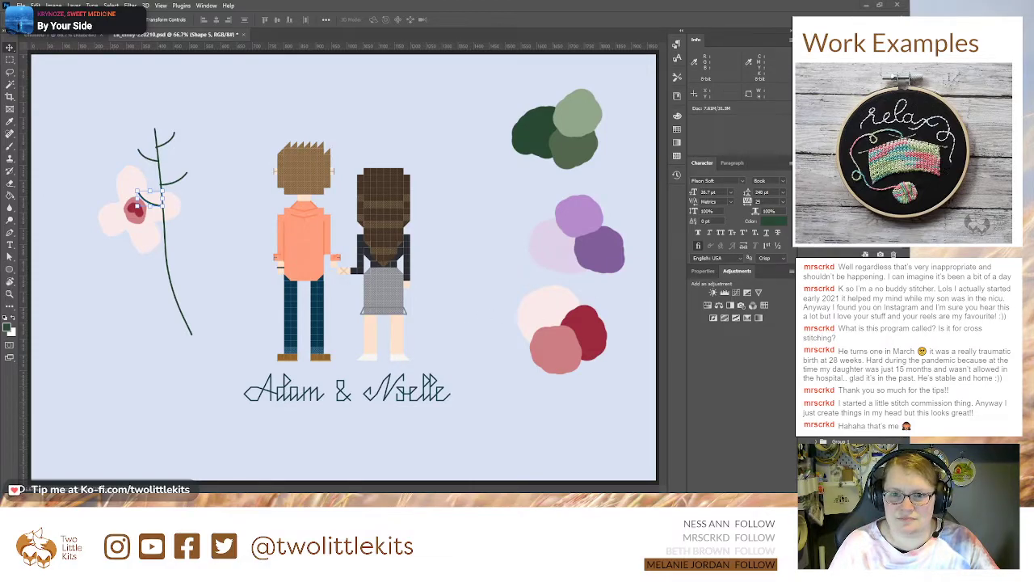
Step: Swap the foreground and background colours and choose a medium pink as the foreground colour for the Brush
left_click(13, 318)
left_click(7, 327)
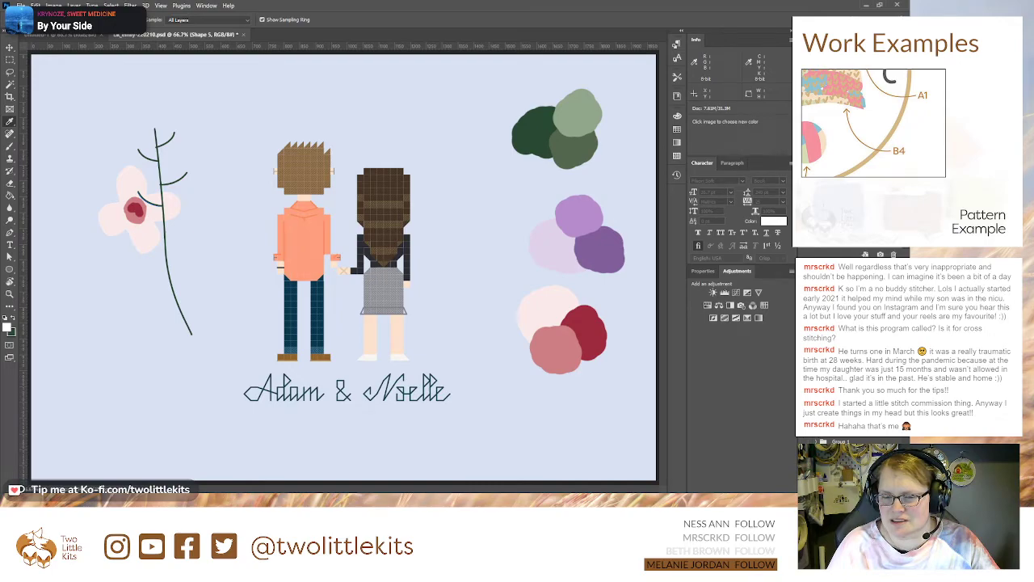
left_click(564, 360)
key("b")
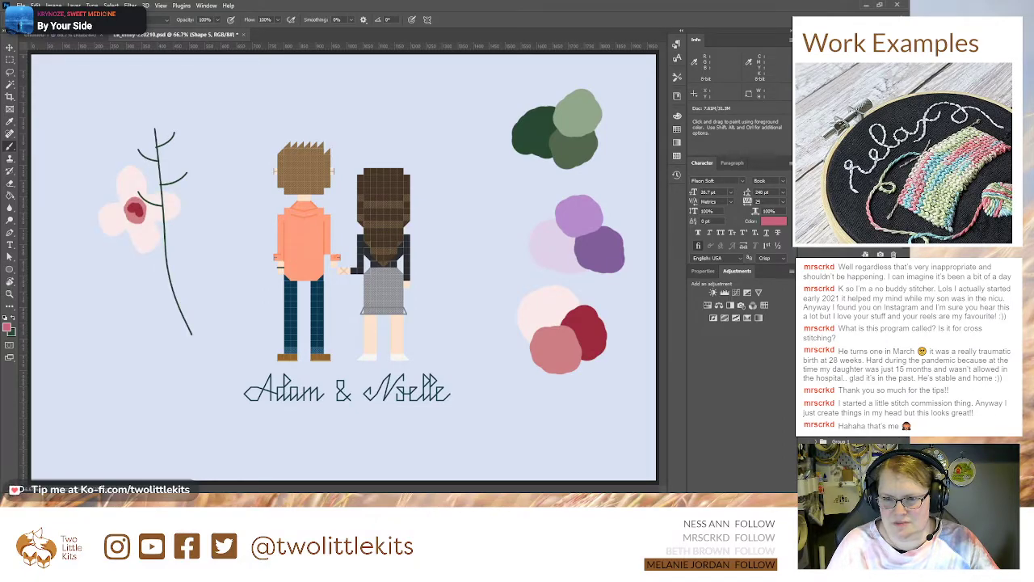
Step: Paint a medium pink blob on the swatches layer beside the existing pink and red swatches
left_click(849, 363)
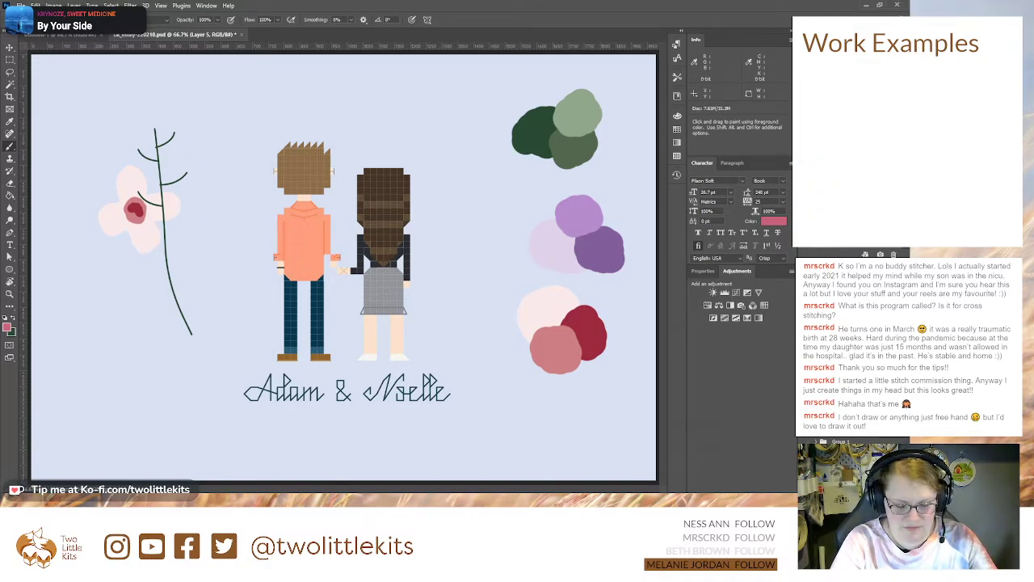
left_click(848, 356)
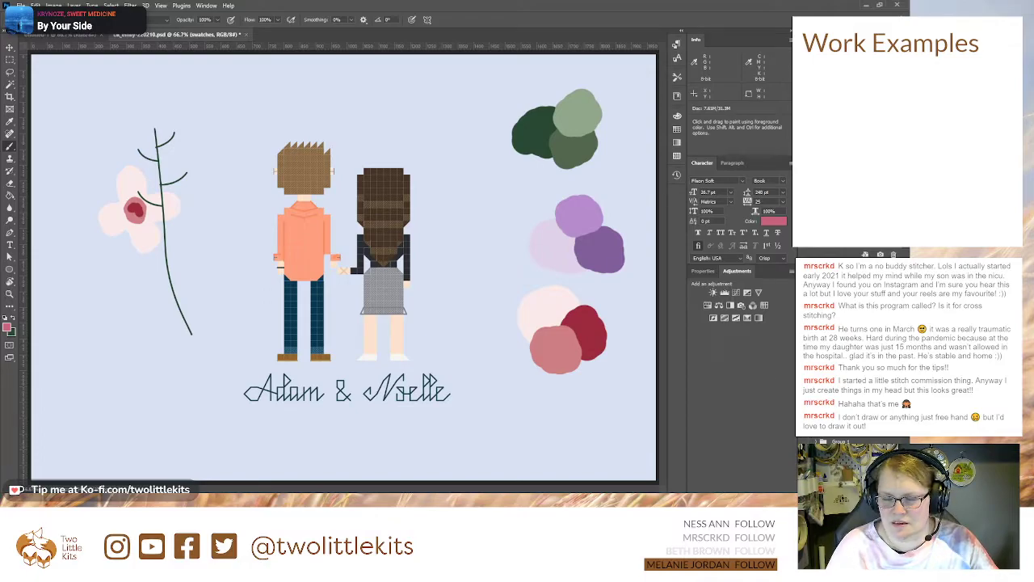
mouse_move(585, 368)
left_mouse_down()
mouse_move(576, 361)
mouse_move(594, 362)
mouse_move(579, 376)
mouse_move(598, 361)
mouse_move(598, 373)
left_mouse_up()
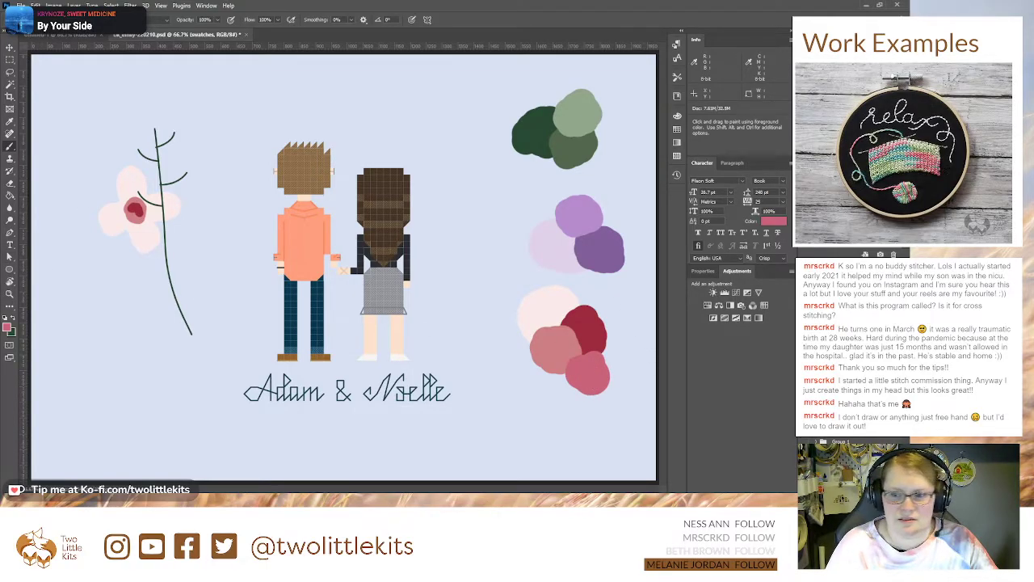
Step: Rename the flower's layer as "weird flower"
left_click(847, 387)
left_click(795, 419)
left_click(801, 419)
left_click(802, 418)
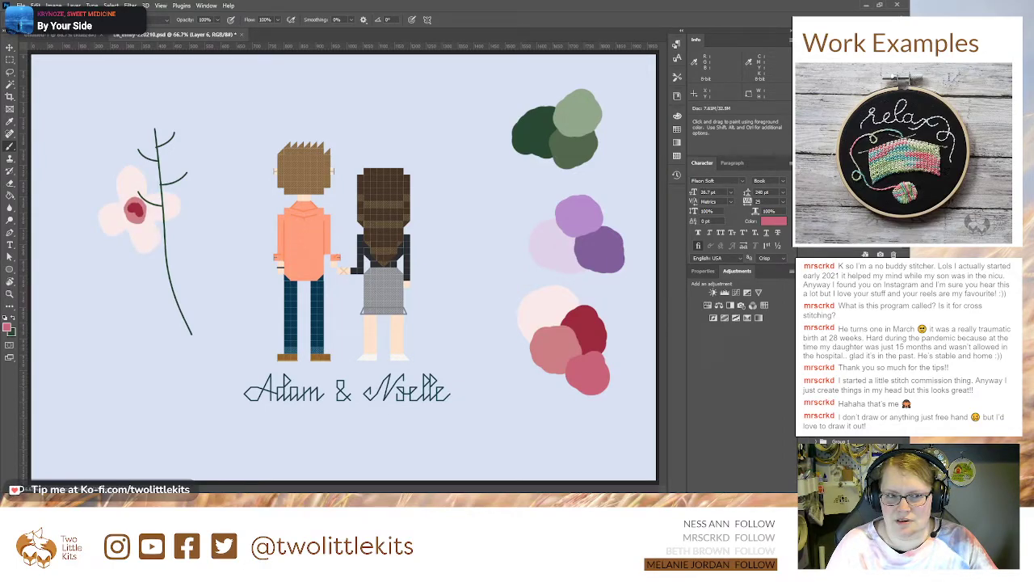
type("weird flower")
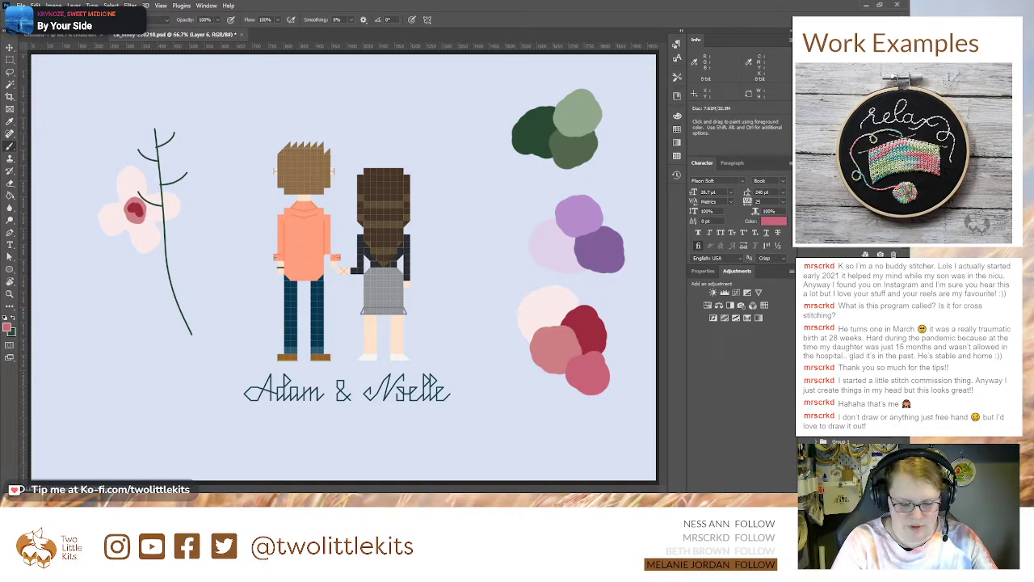
key("Return")
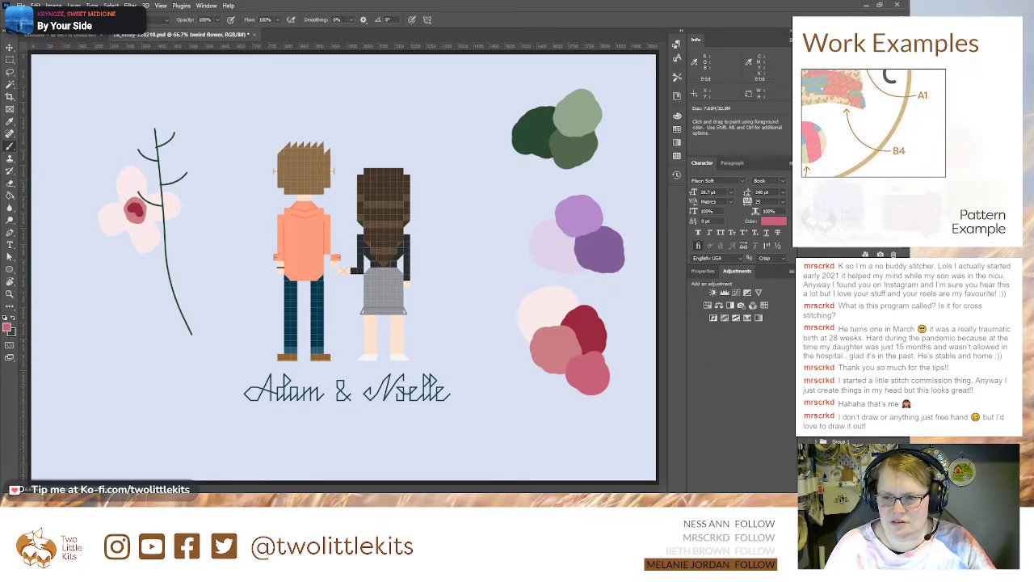
Step: Group the stem and branch layers and name the group "tree thingie"
left_click(841, 429)
left_click(840, 441, "shift")
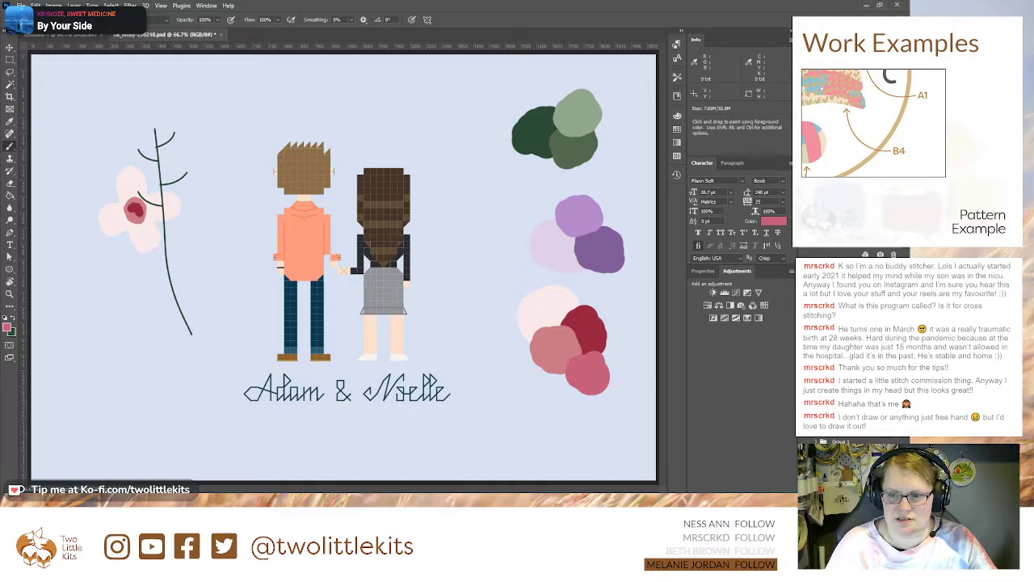
key("ctrl+g")
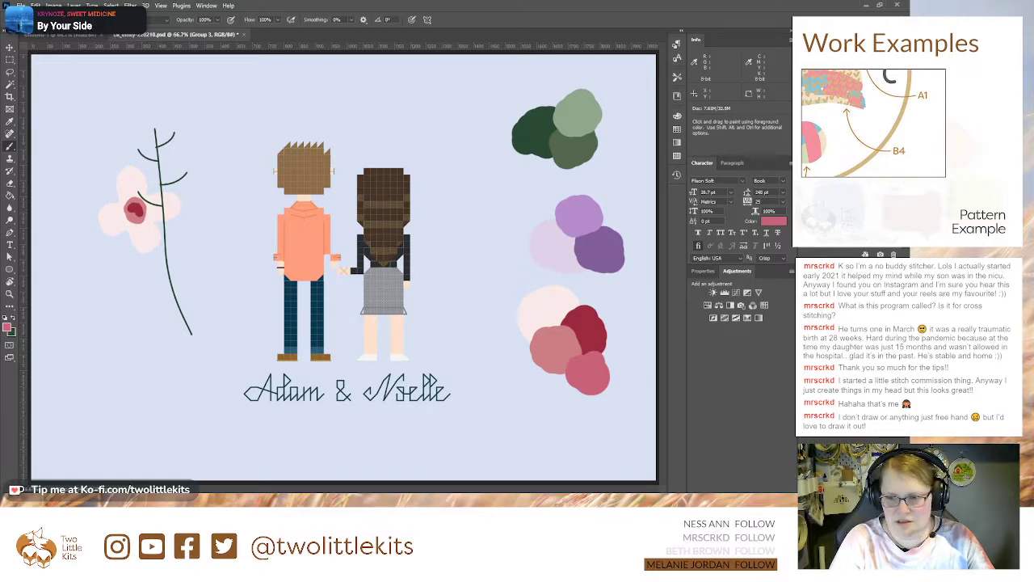
key("Return")
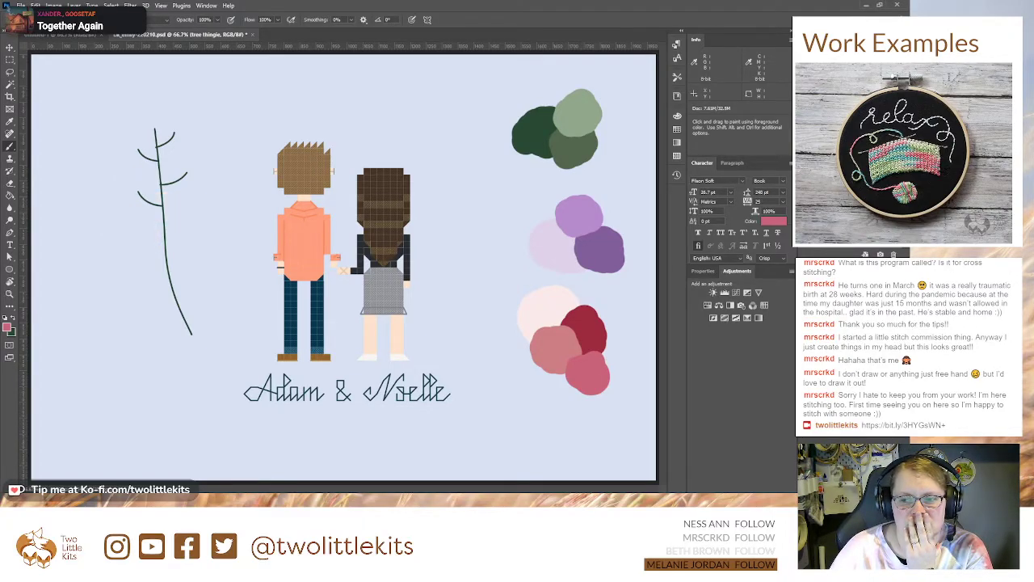
Step: Draw a pointed leaf about 38 × 84 px with the Pen tool on a new layer and position it at the lowest branch's tip
left_click(880, 486)
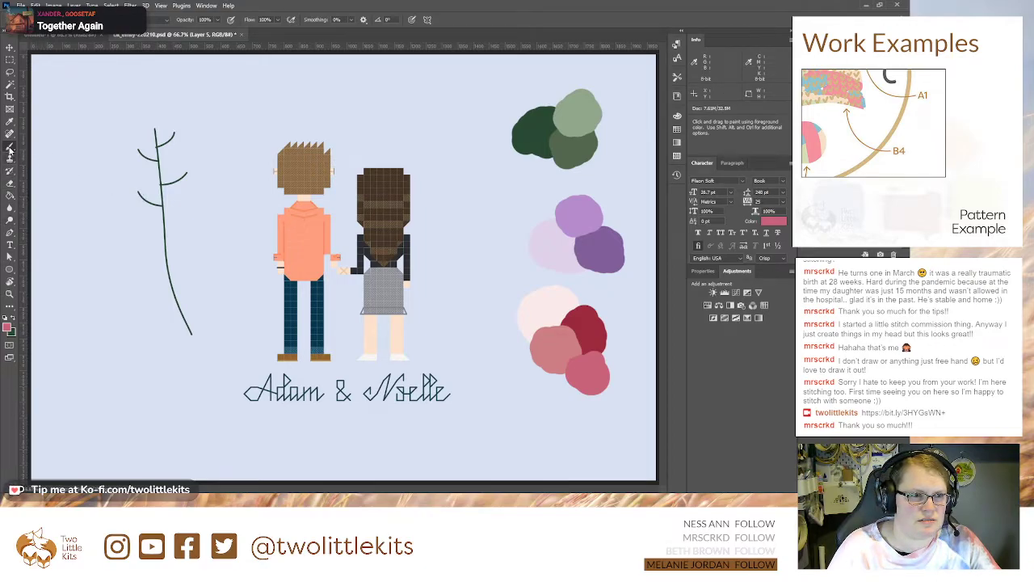
left_click(10, 232)
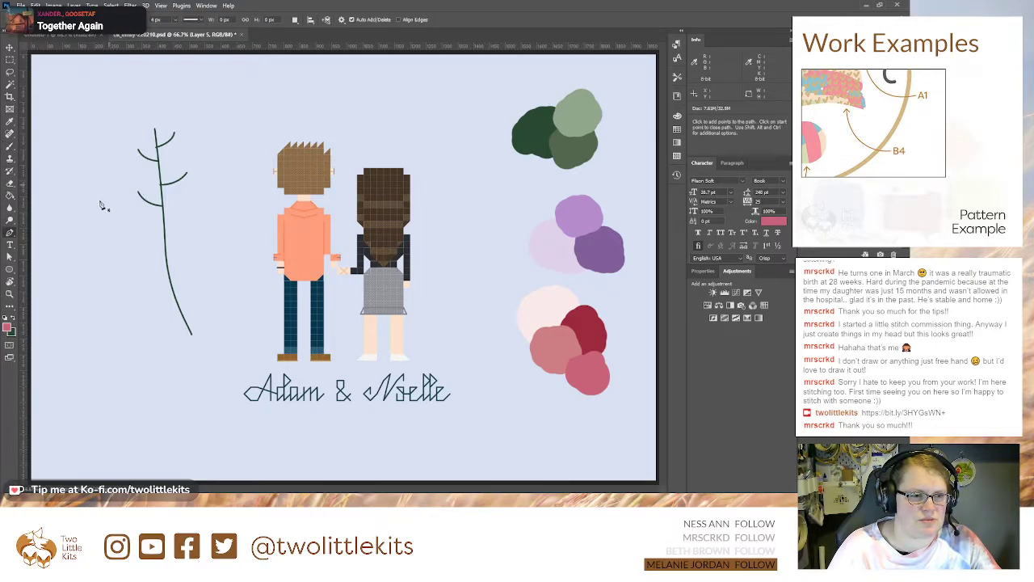
left_click(146, 203)
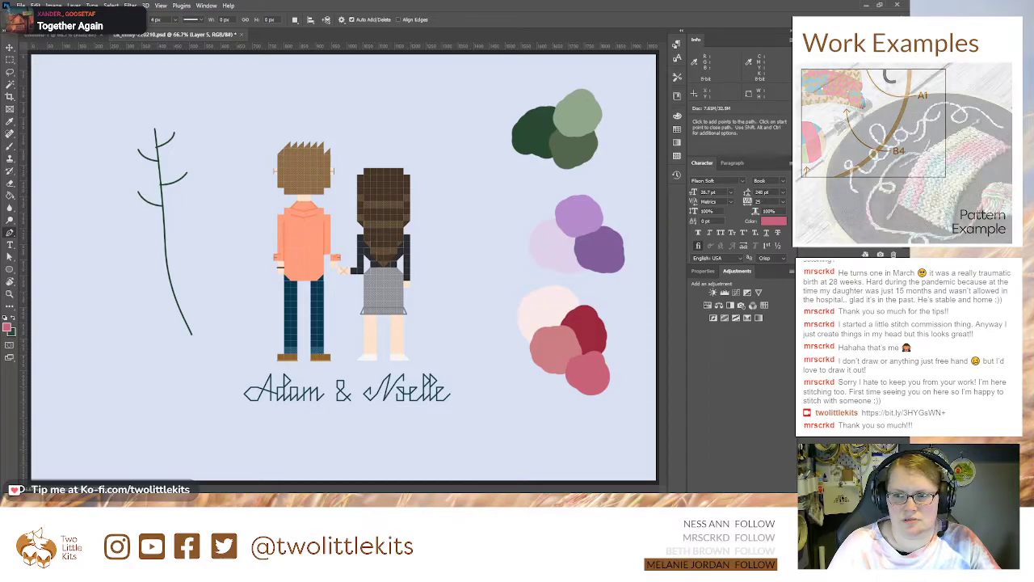
key("ctrl+plus")
key("ctrl+plus")
key("ctrl+plus")
left_click_drag(130, 80, 470, 233)
left_click_drag(165, 344, 415, 374)
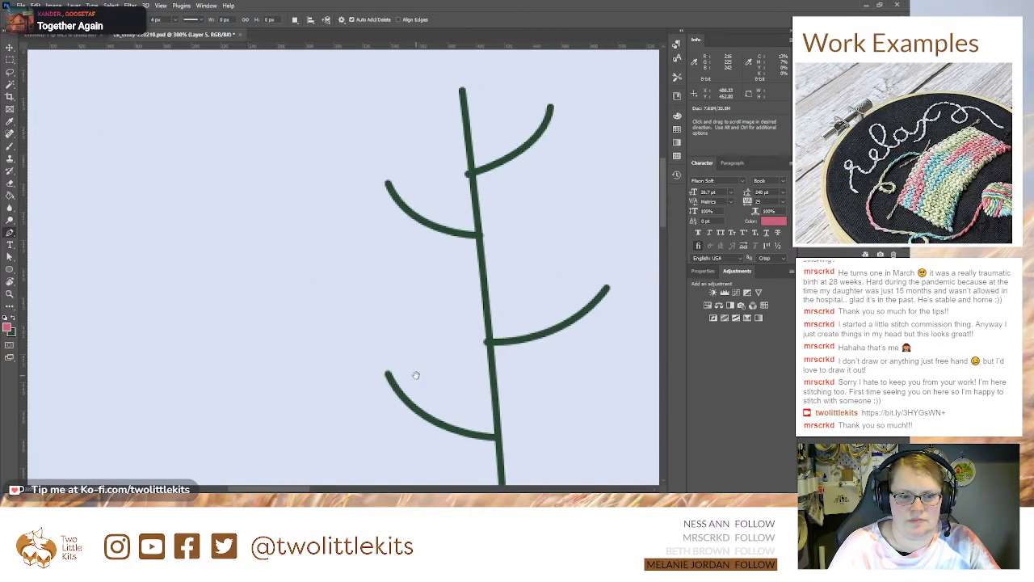
left_click(403, 398)
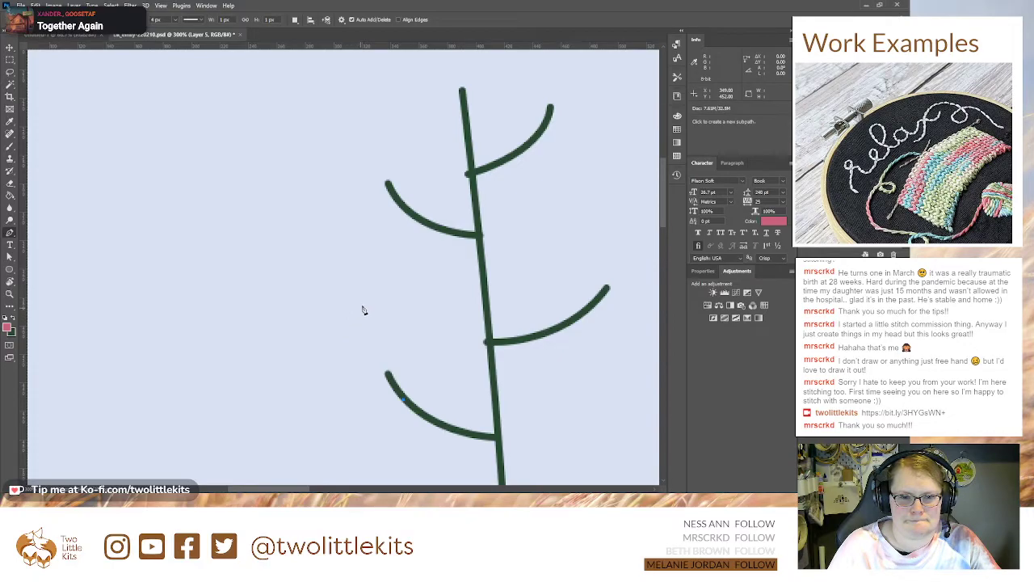
left_click_drag(355, 352, 410, 335)
left_click(404, 399)
key("a")
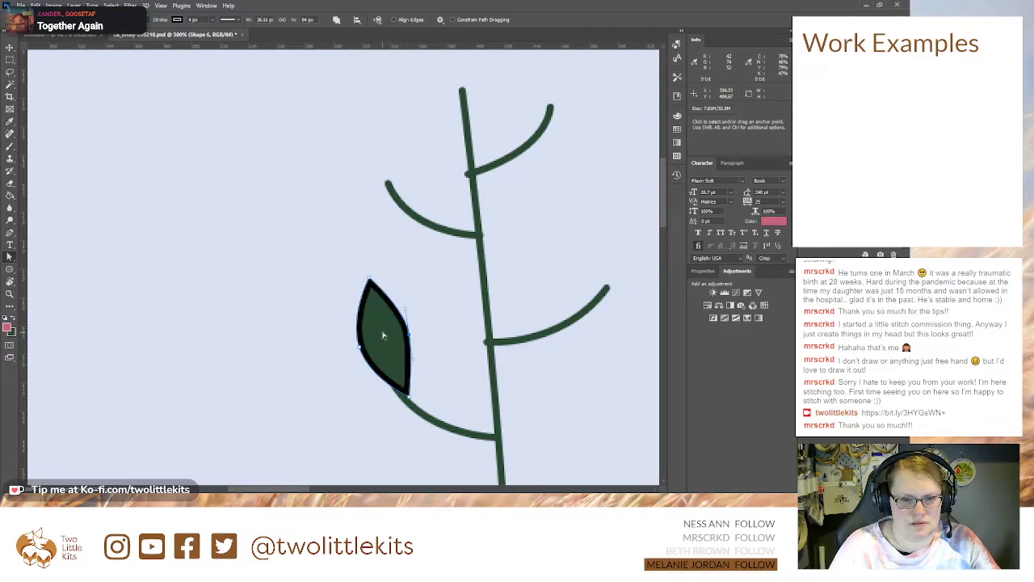
key("v")
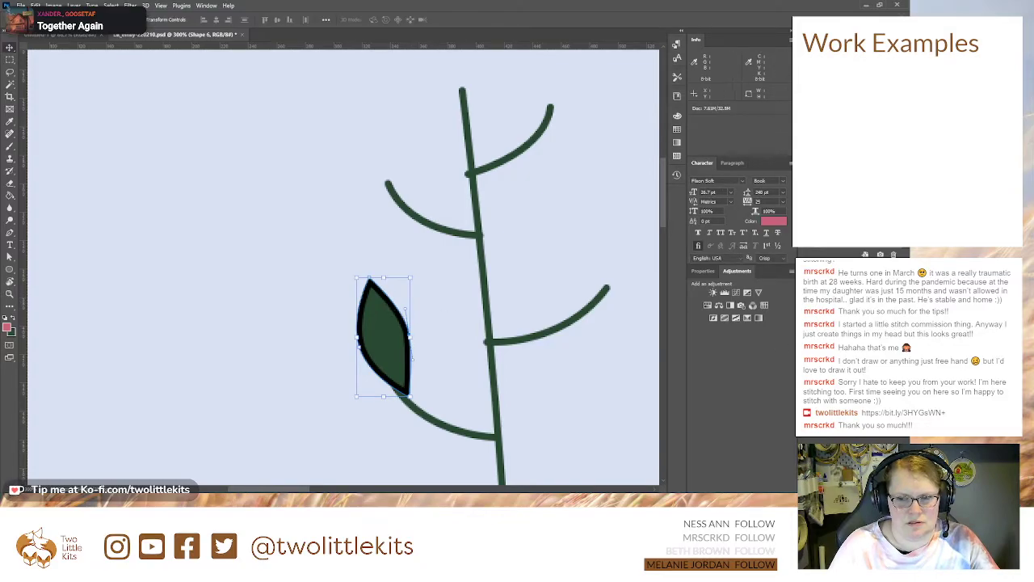
left_click_drag(378, 349, 378, 338)
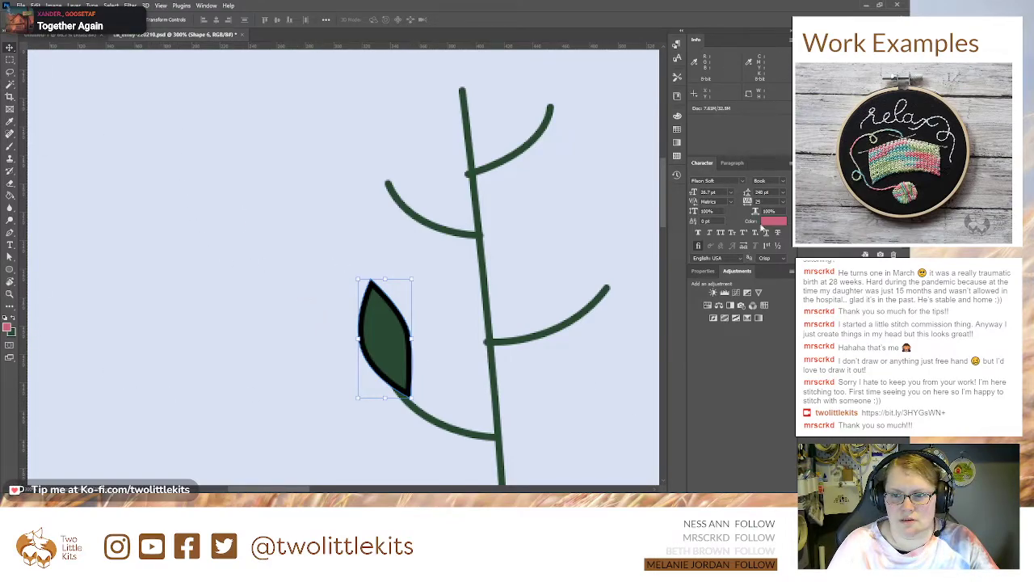
Step: Fill the leaf with the medium pink foreground colour and remove its black outline
key("p")
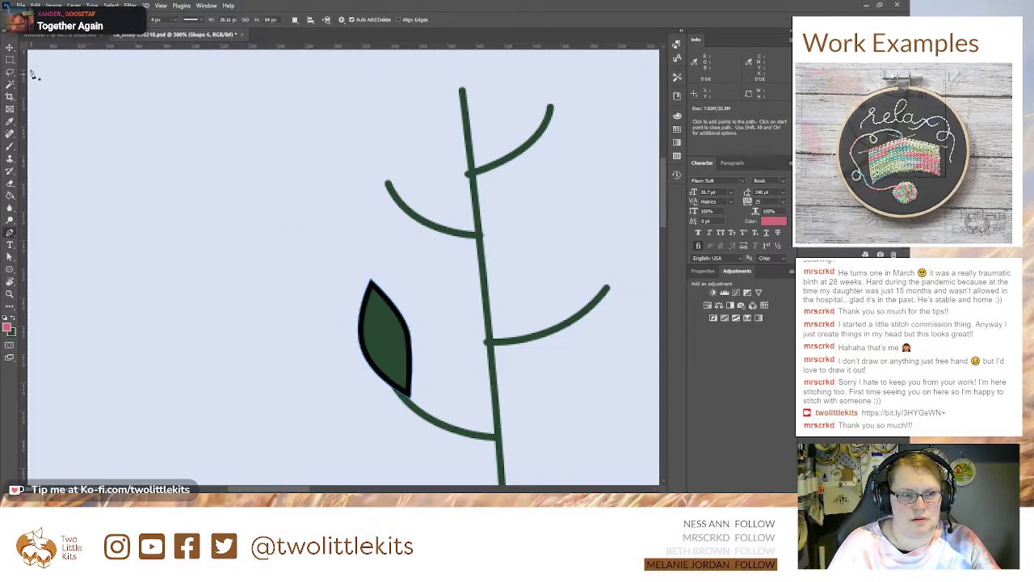
key("alt+BackSpace")
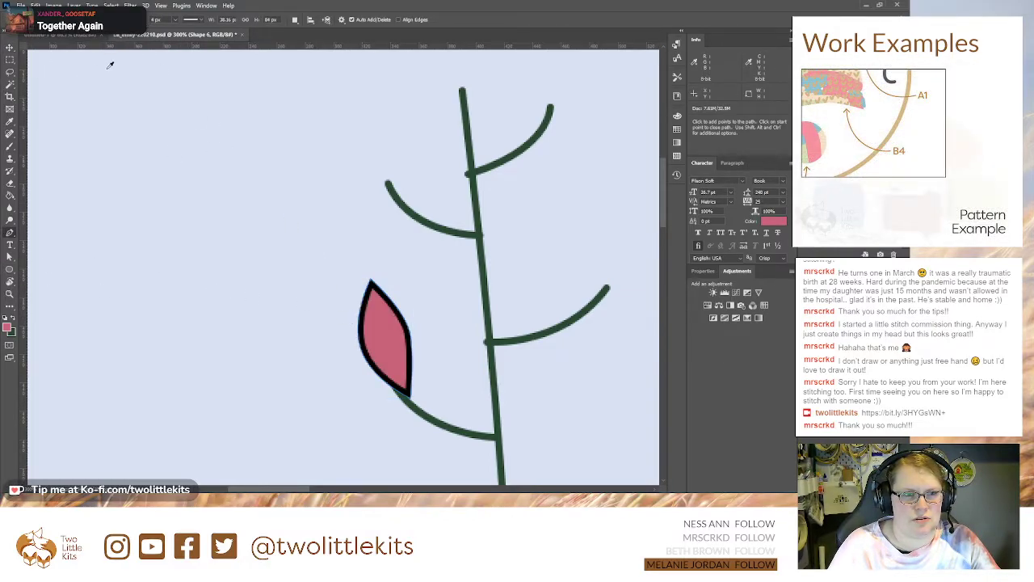
left_click(82, 42)
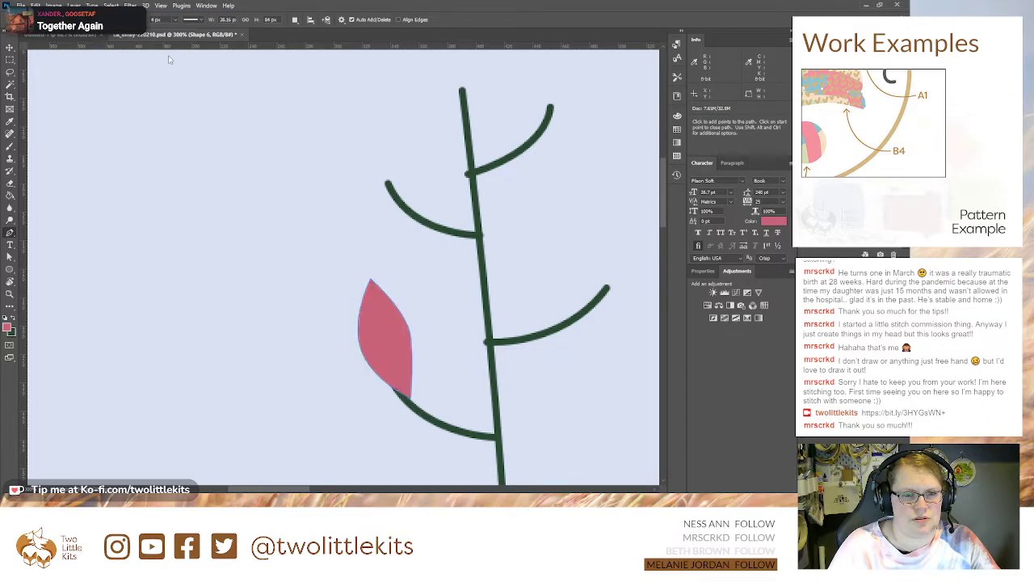
Step: Place copies of the leaf on the two upper branches, rotating the one on the man's side about 34°
left_click(10, 48)
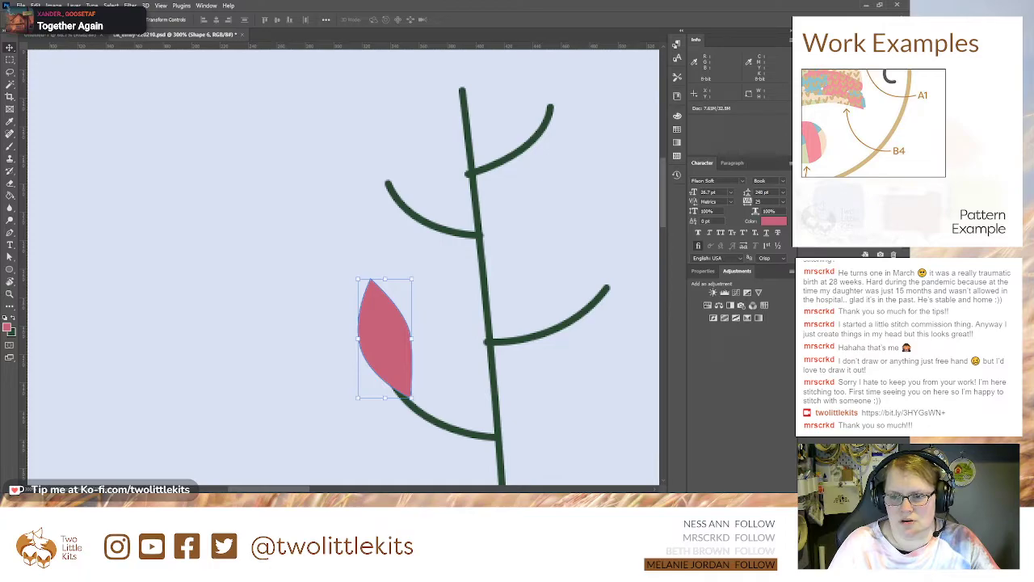
left_click_drag(378, 322, 375, 134)
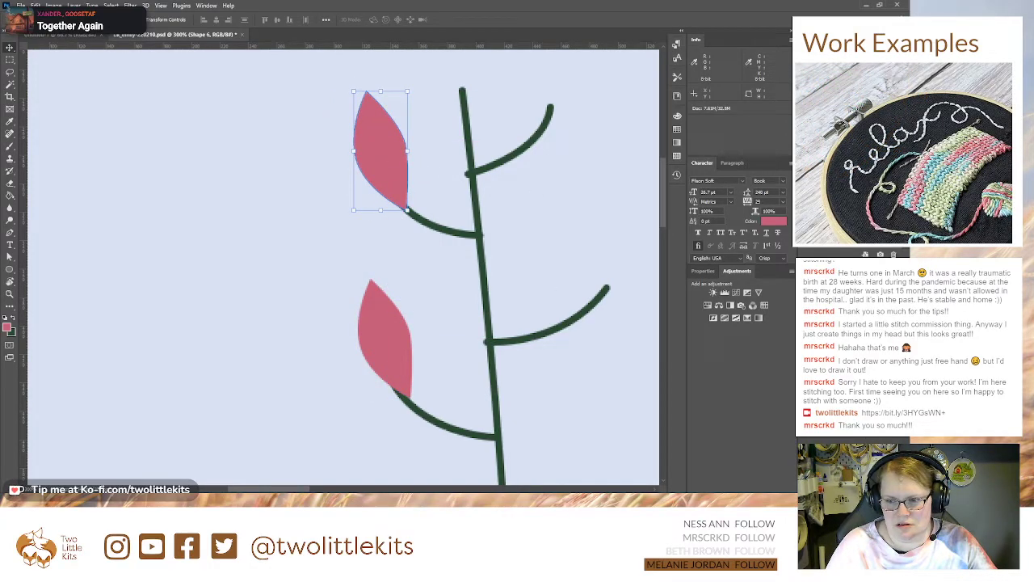
left_click_drag(376, 243, 275, 373)
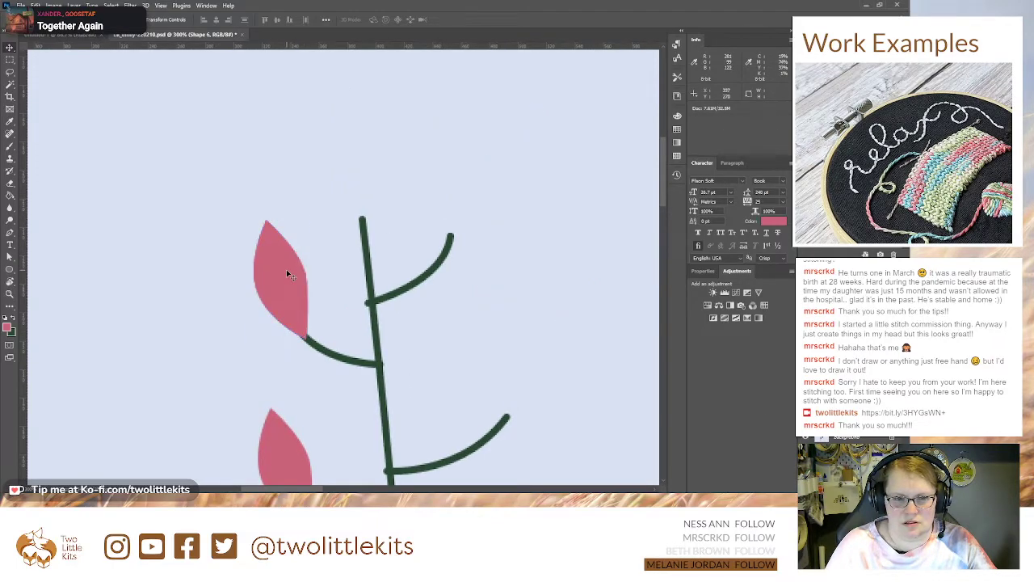
left_click_drag(286, 272, 431, 219)
key("ctrl+t")
left_click_drag(459, 162, 480, 176)
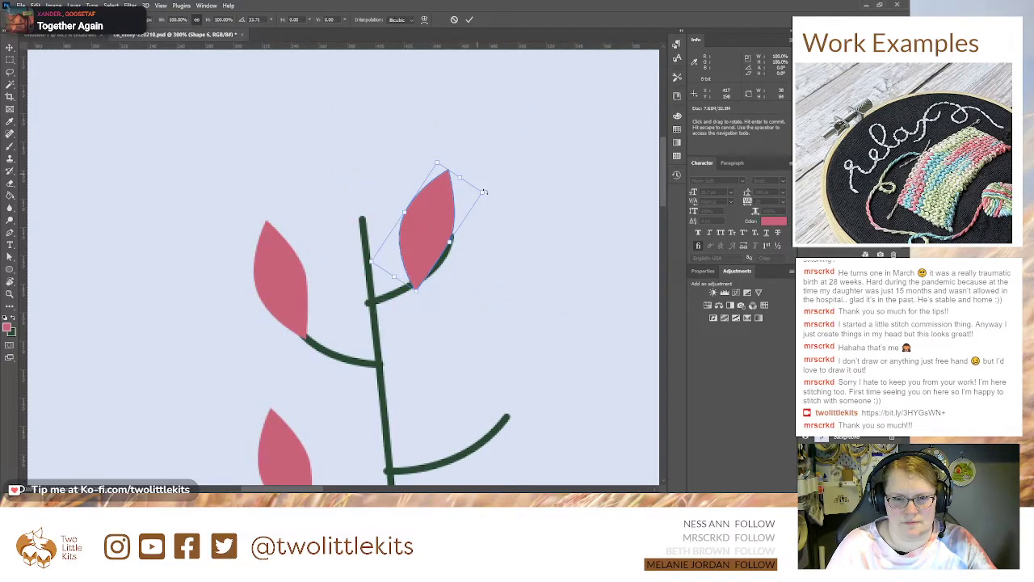
left_click_drag(446, 223, 449, 209)
key("Return")
Step: Rotate the leaf on the upper branch away from the man about -13° and move its base onto the branch tip
left_click(275, 229)
left_click_drag(316, 213, 304, 206)
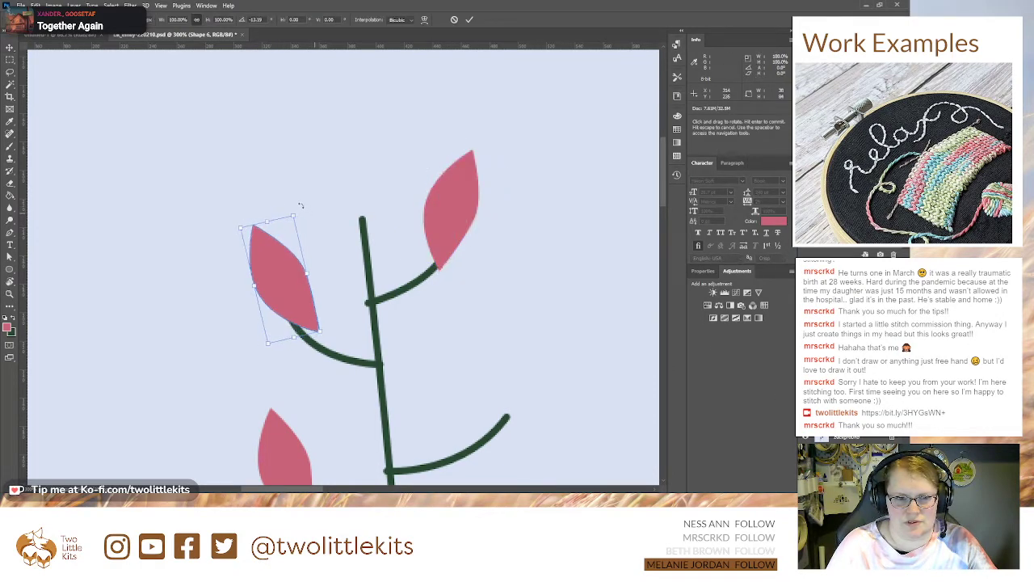
left_click_drag(264, 272, 259, 286)
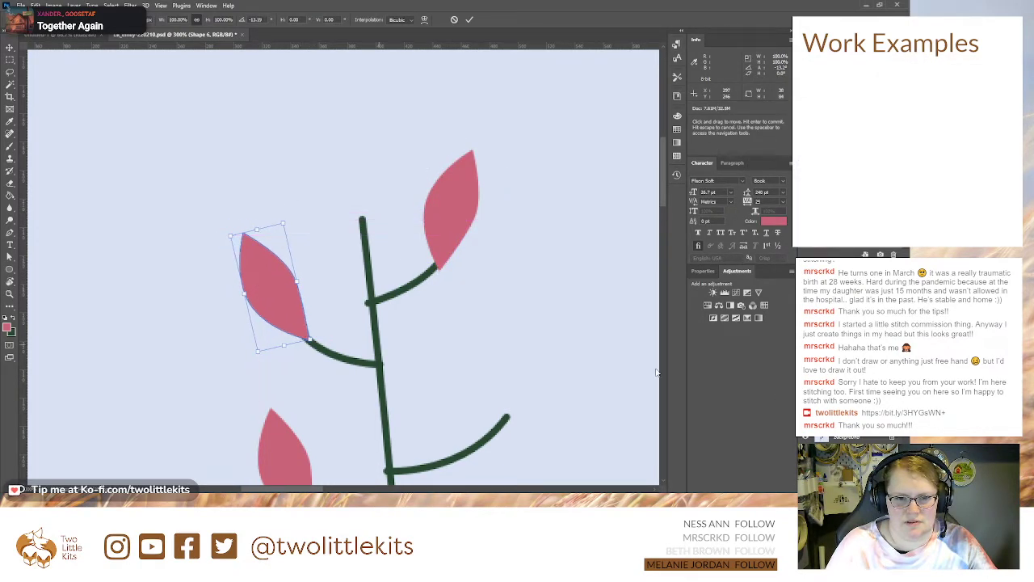
Step: Copy the lowest leaf to the lower branch on the man's side, rotate it about 50° and seat it on the tip
left_click(284, 453)
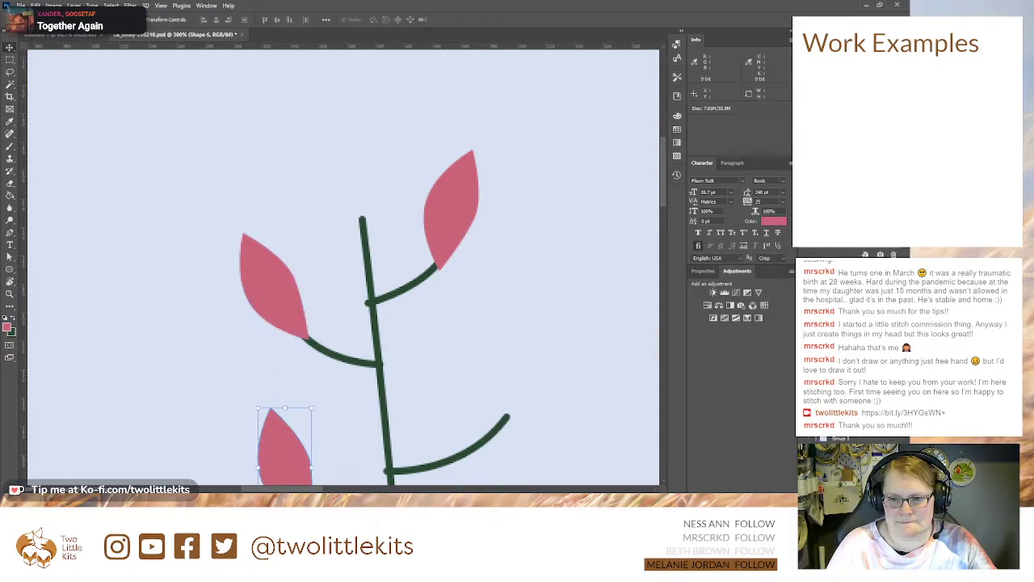
left_click_drag(295, 440, 568, 382, "alt")
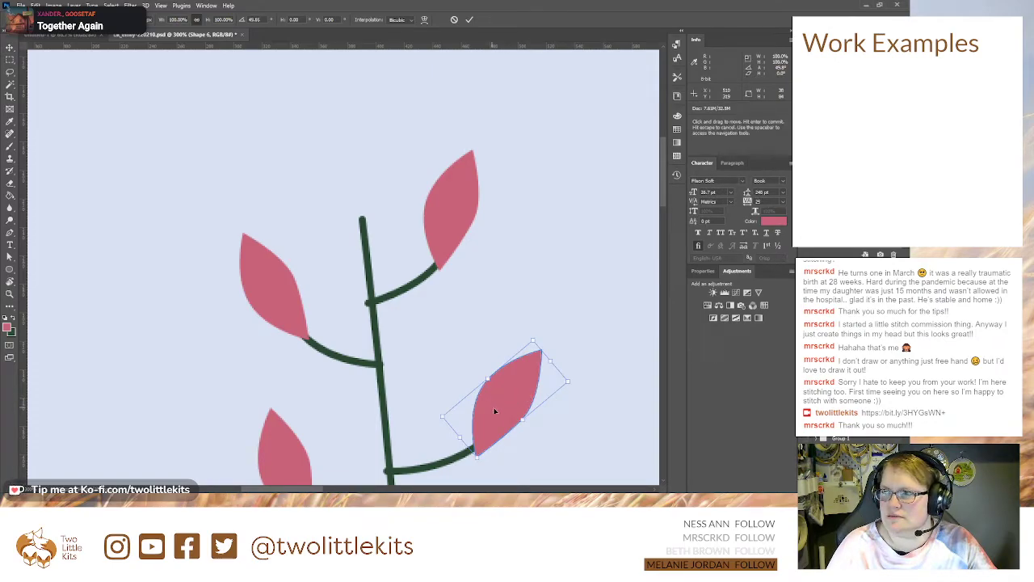
mouse_move(490, 422)
left_mouse_down()
mouse_move(506, 388)
mouse_move(493, 410)
left_mouse_up()
key("Return")
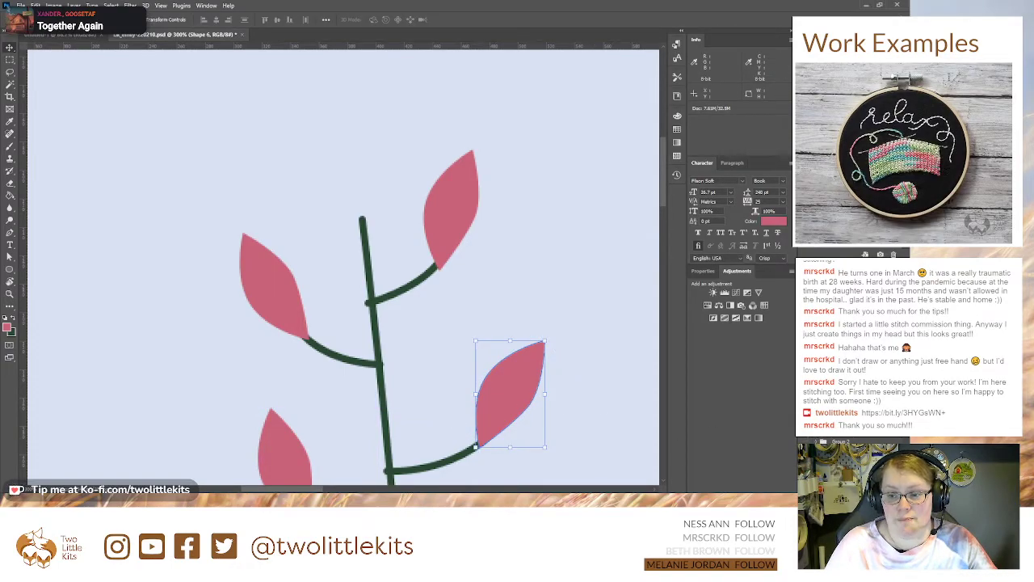
Step: Copy that leaf to the top of the main stem and rotate it about -43° so its base meets the stem's end
left_click_drag(510, 383, 364, 167)
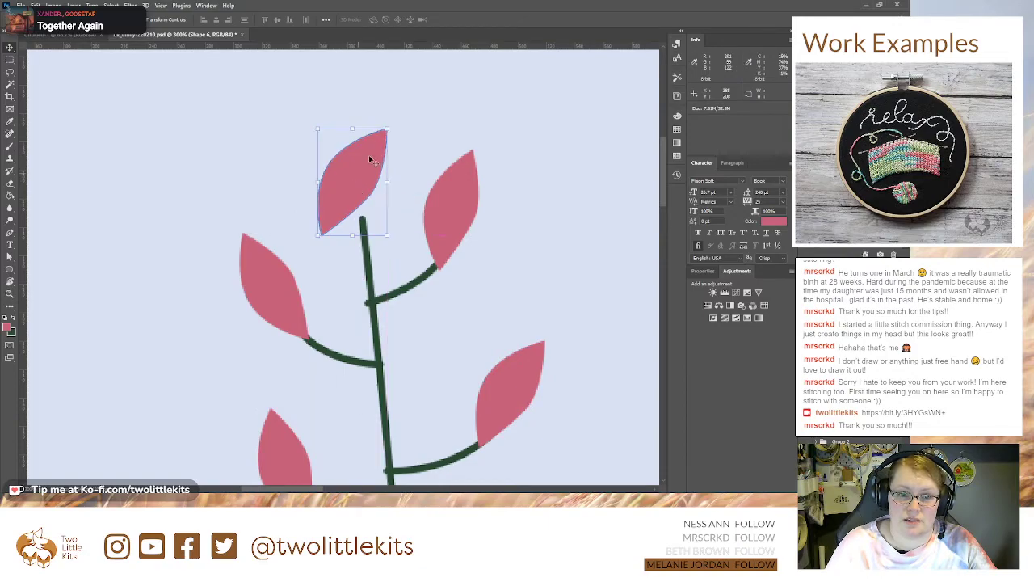
key("ctrl+t")
left_click_drag(397, 120, 337, 97)
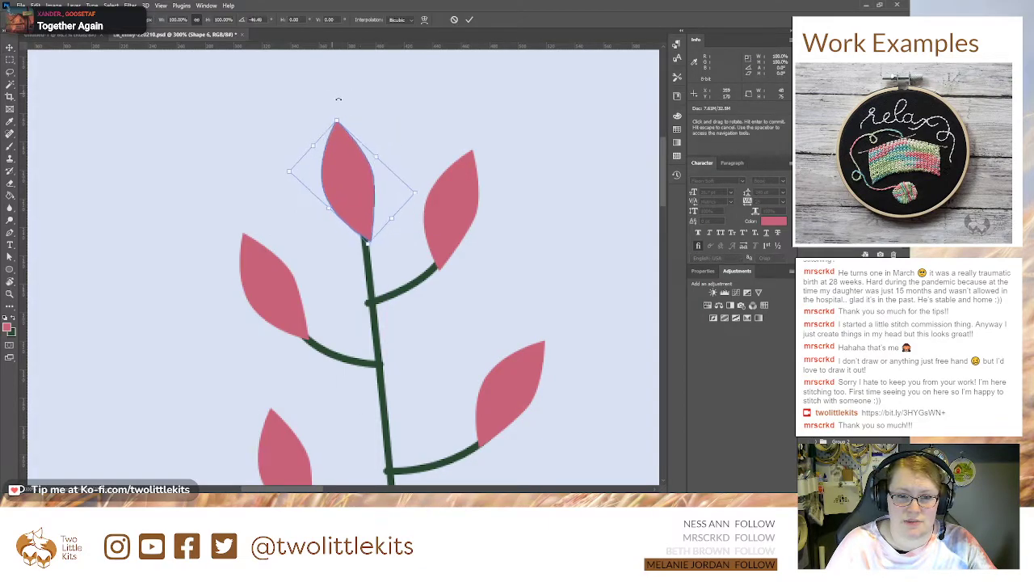
mouse_move(346, 185)
left_mouse_down()
mouse_move(359, 157)
mouse_move(342, 172)
left_mouse_up()
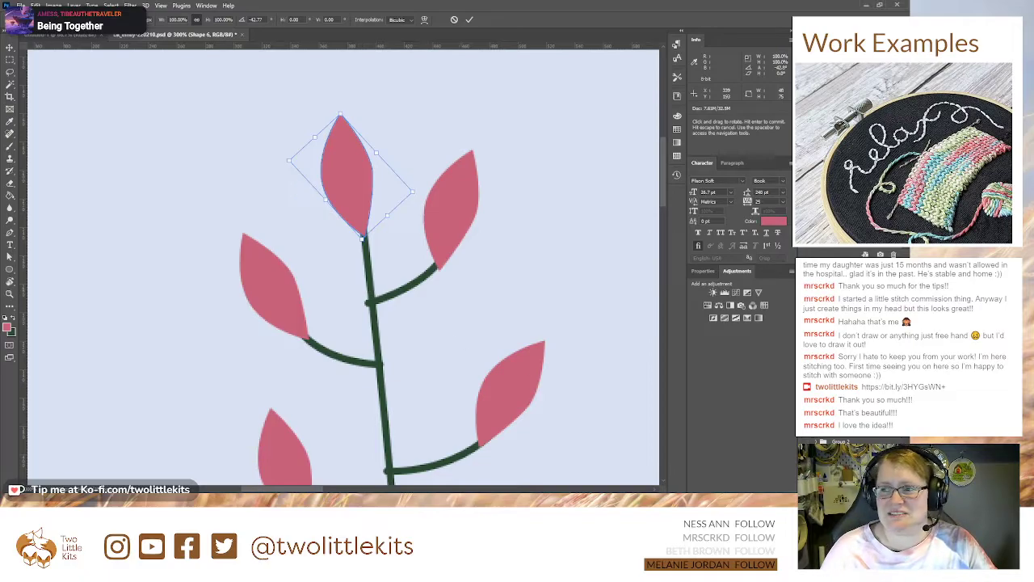
key("space")
left_click_drag(487, 311, 366, 238)
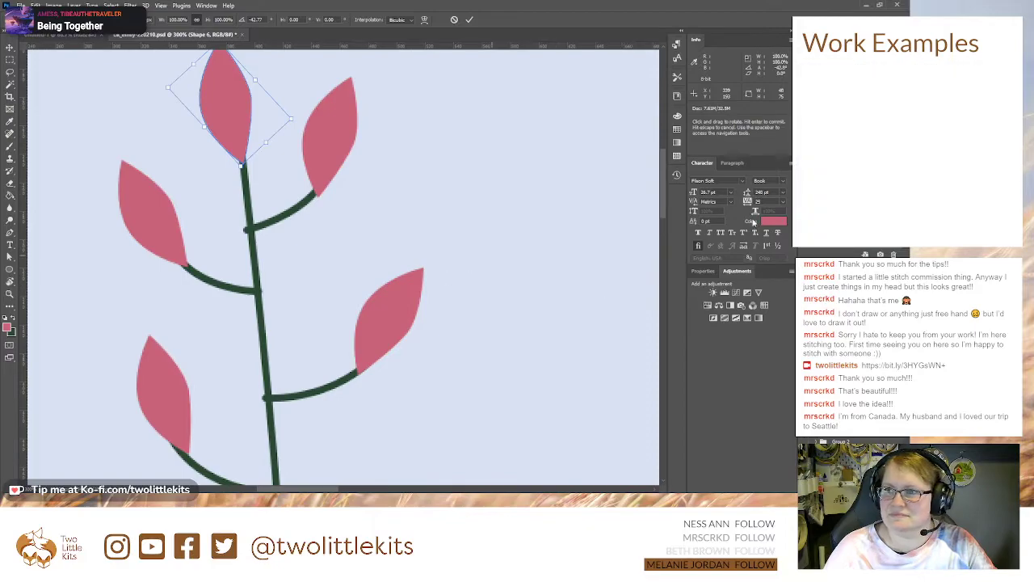
key("ctrl+minus")
key("ctrl+minus")
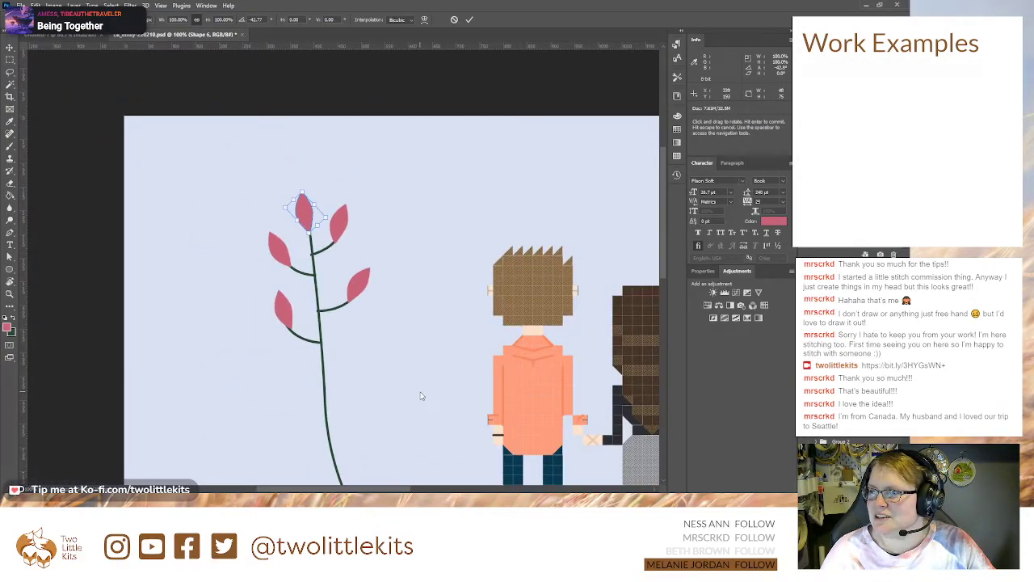
left_click_drag(396, 386, 337, 300)
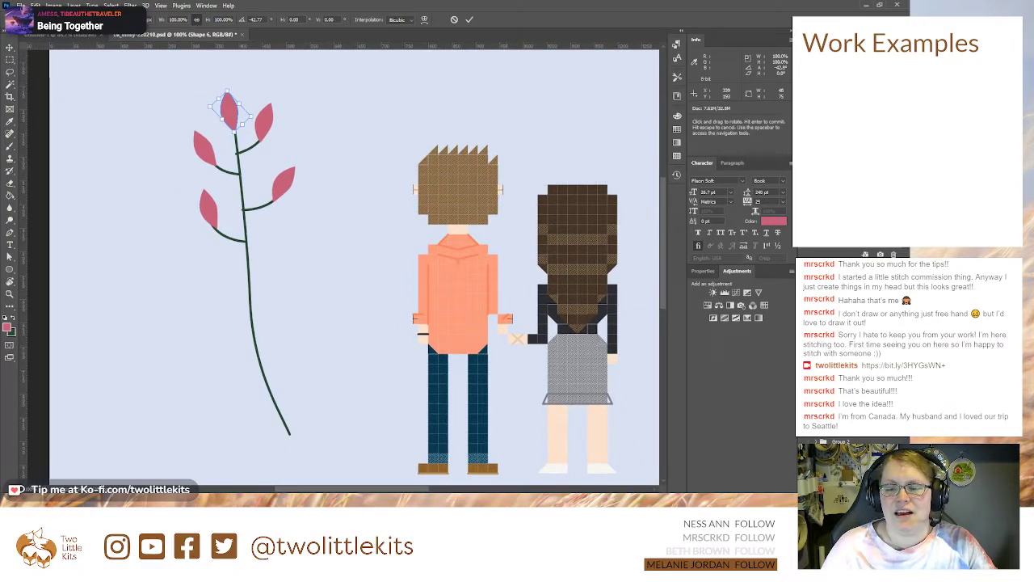
Step: Finish the top leaf's rotation and gather the five pink leaves with the green stem in one group
key("Return")
left_click(208, 208)
key("alt+shift+bracketright")
key("alt+shift+bracketright")
key("alt+shift+bracketright")
key("alt+shift+bracketright")
key("alt+shift+bracketright")
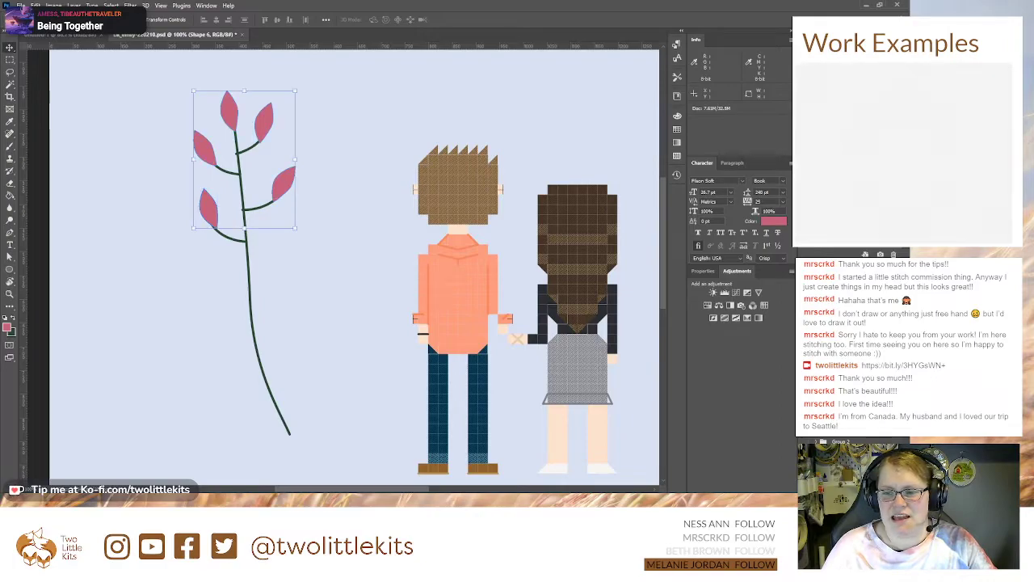
key("alt+shift+bracketright")
key("ctrl+e")
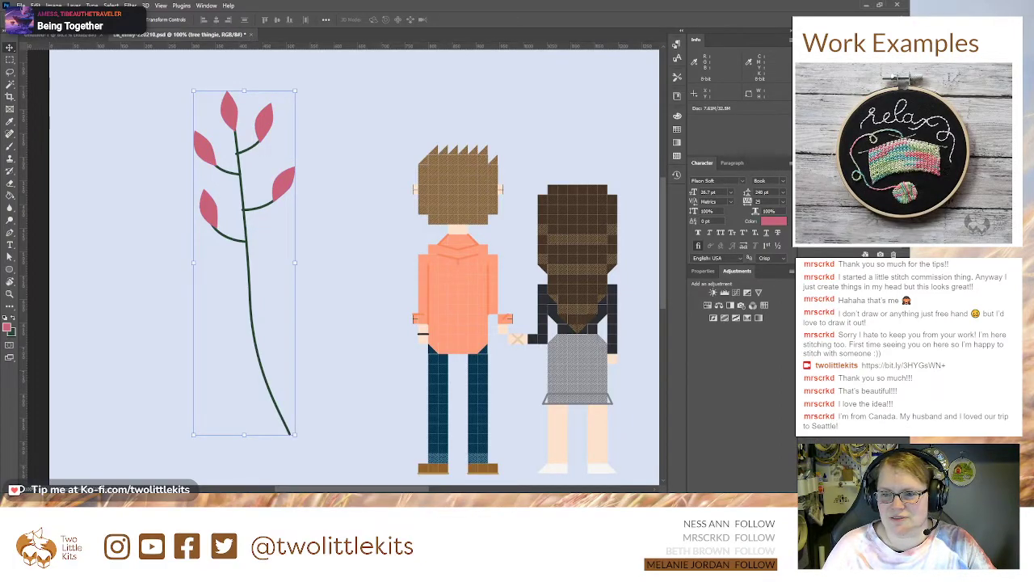
Step: Check the individual leaf and stem layers of the branch and reselect the whole branch group
left_click(264, 122)
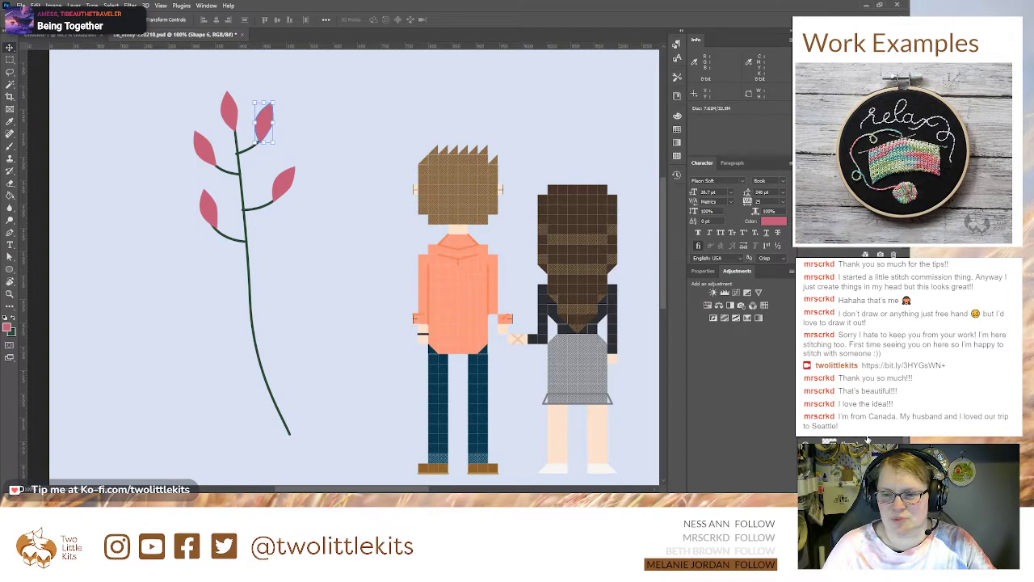
left_click(248, 267)
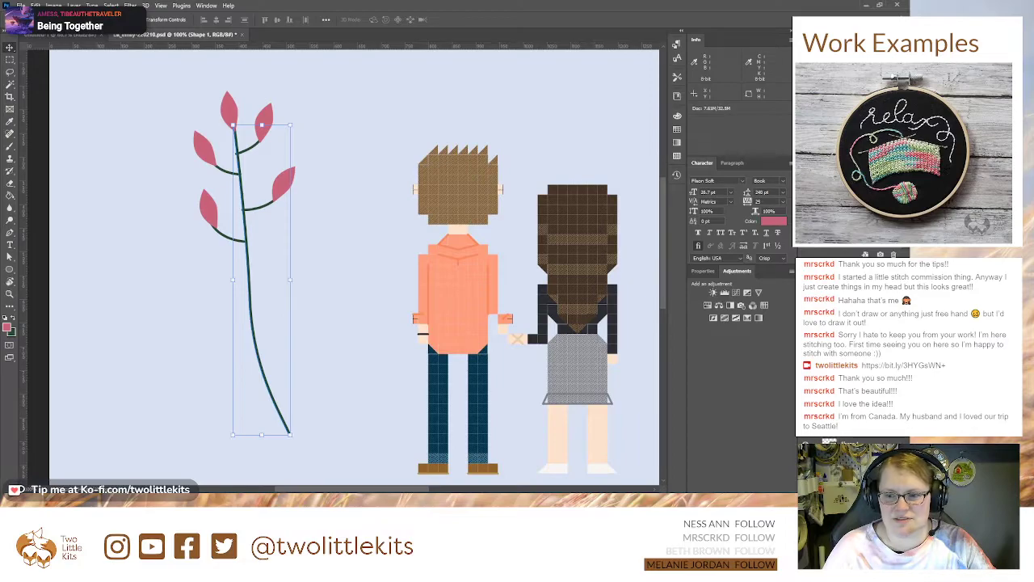
left_click(848, 371, "shift")
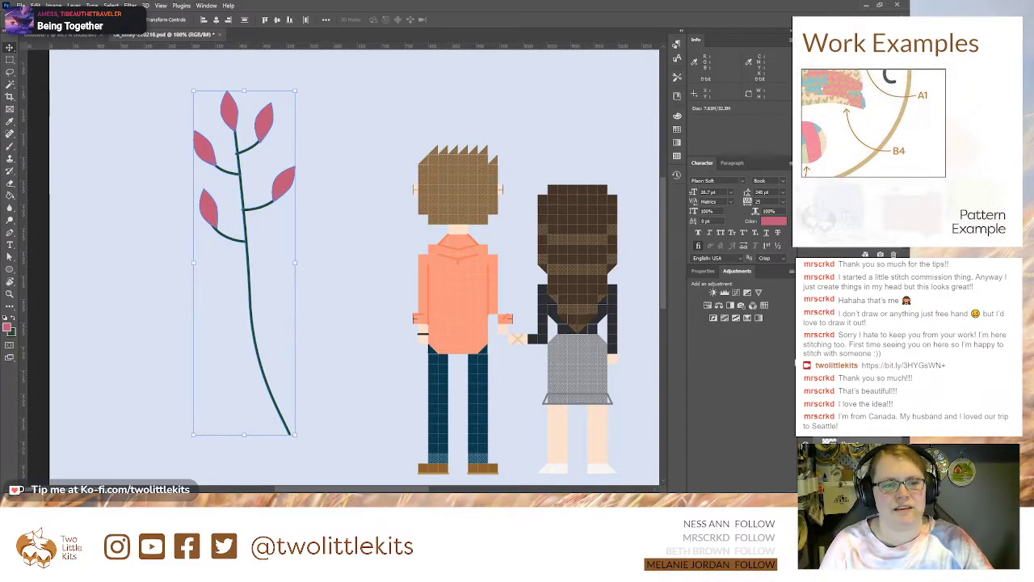
left_click(848, 369)
left_click(848, 352)
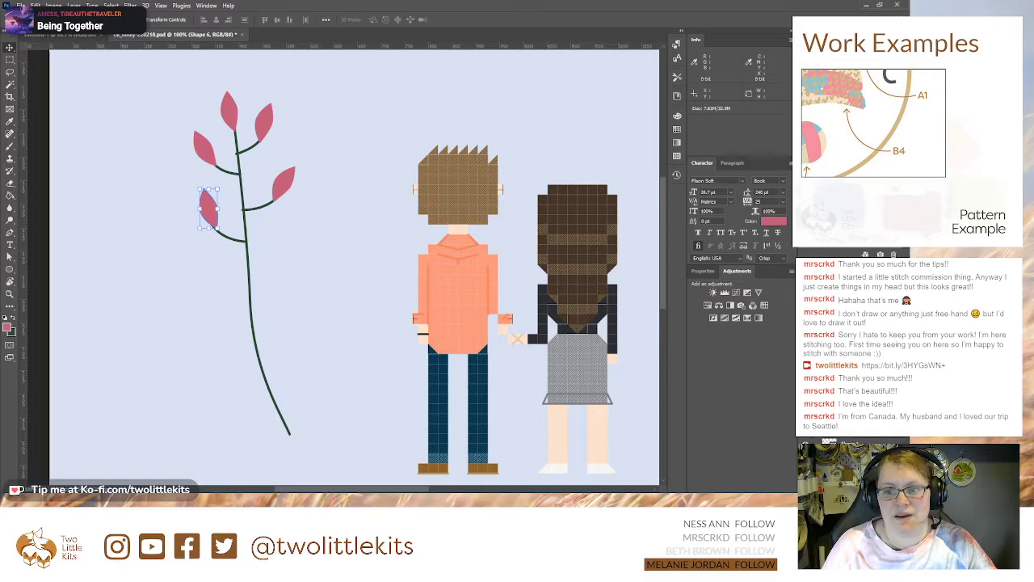
left_click(848, 340)
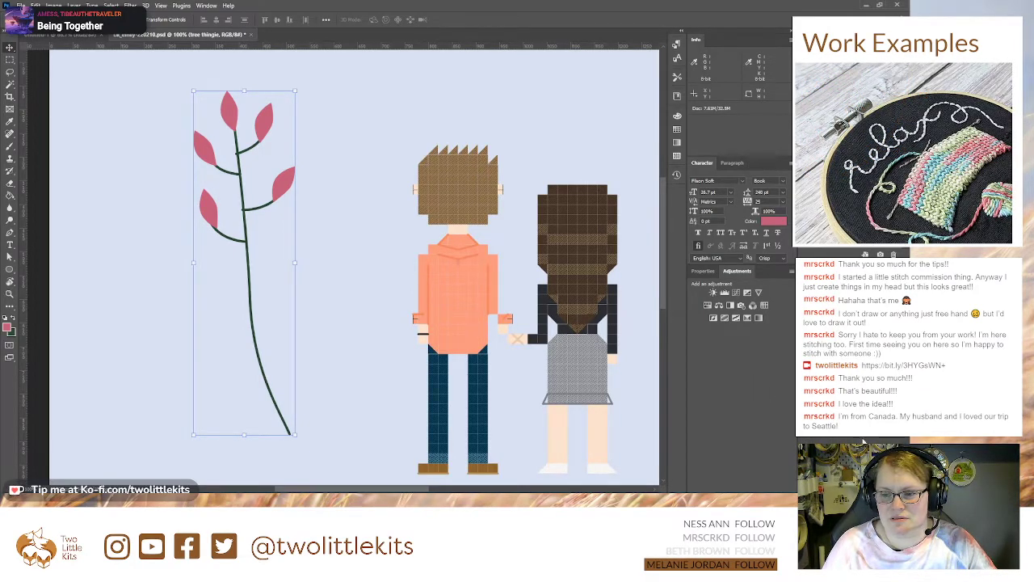
left_click_drag(414, 326, 278, 304)
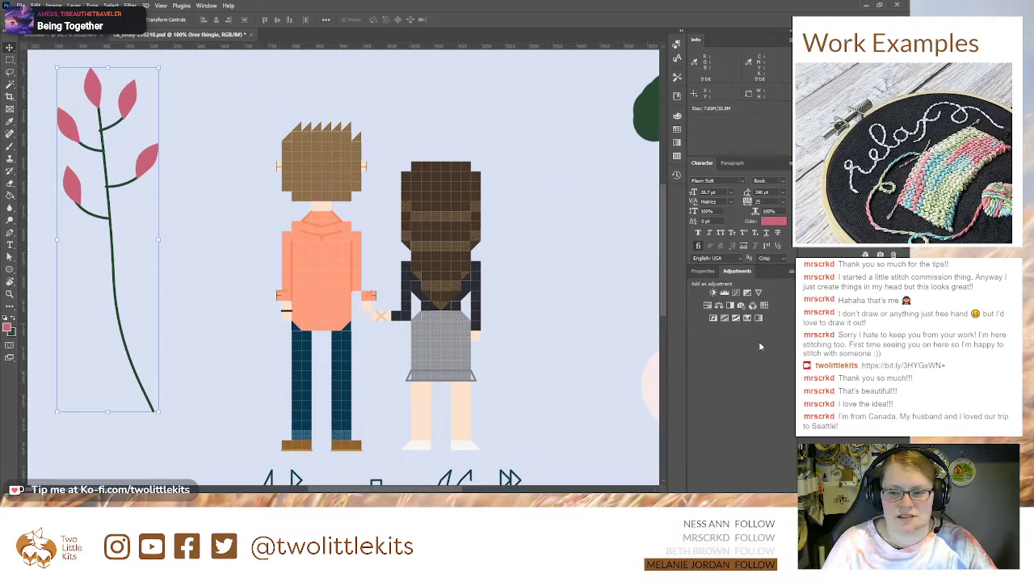
mouse_move(57, 239)
left_mouse_down()
mouse_move(129, 247)
mouse_move(57, 240)
left_mouse_up()
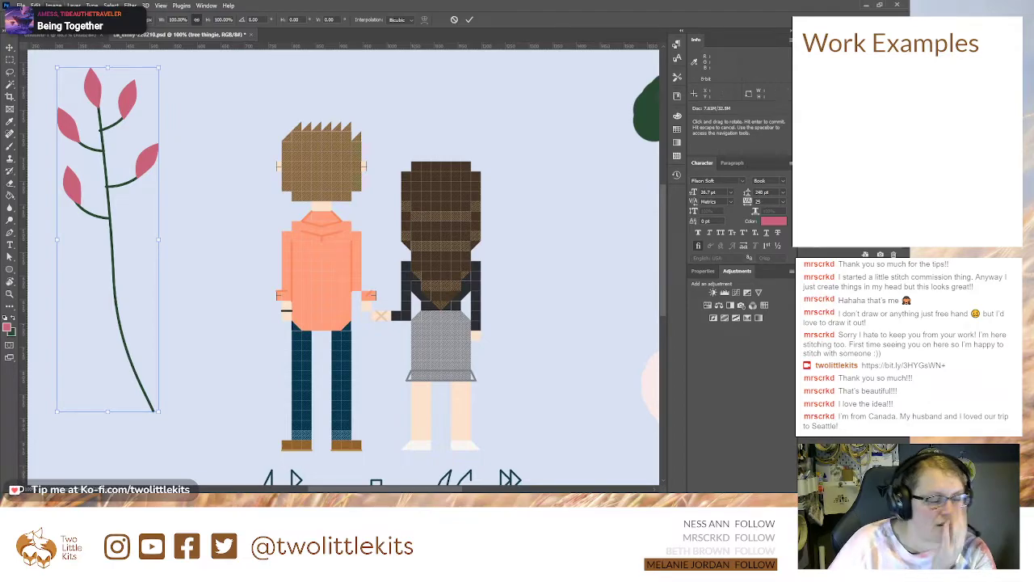
key("Return")
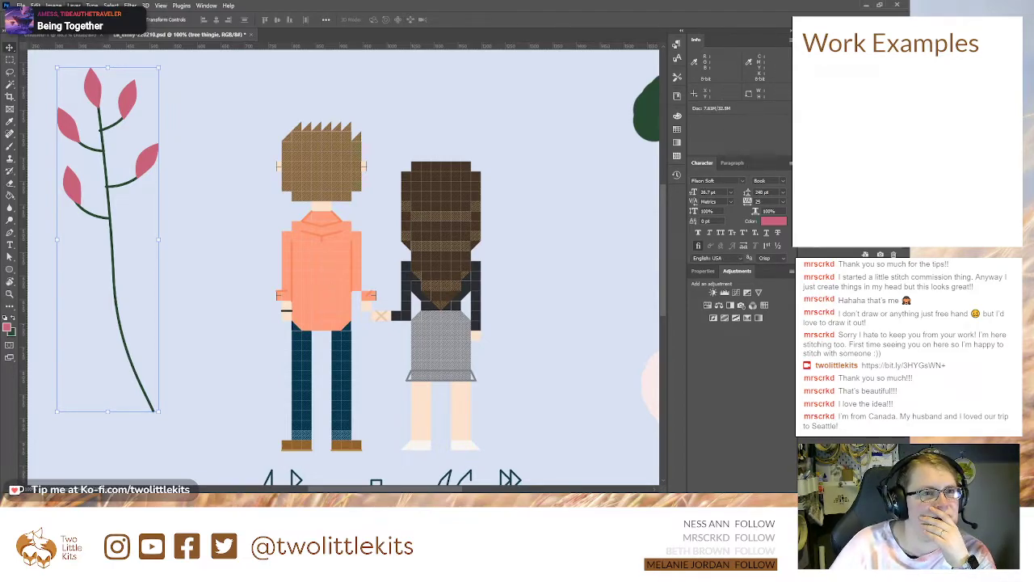
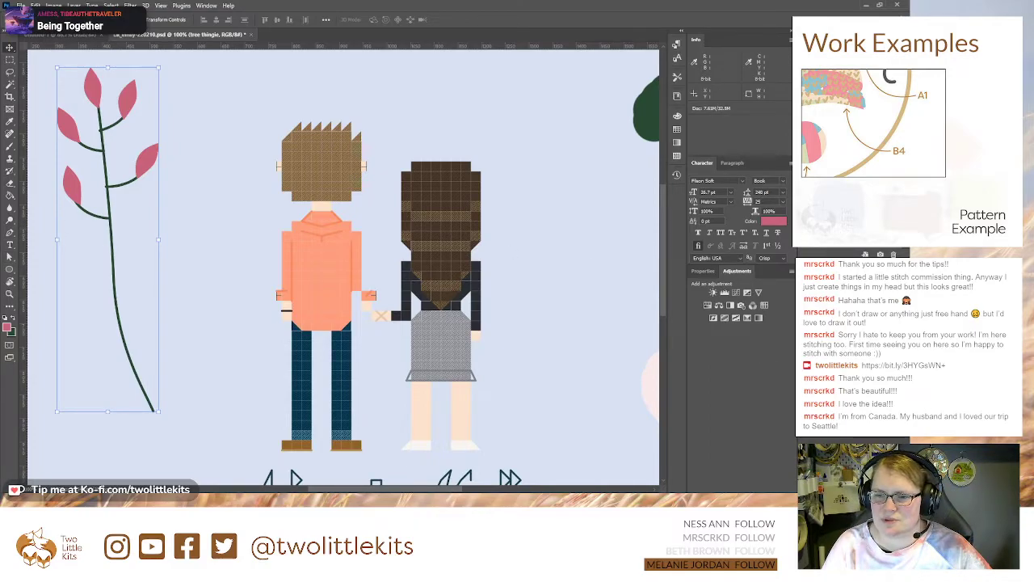
Step: Try to merge the branch's green stem shapes into one layer, and undo the merge
left_click(127, 97)
left_click(852, 440, "shift")
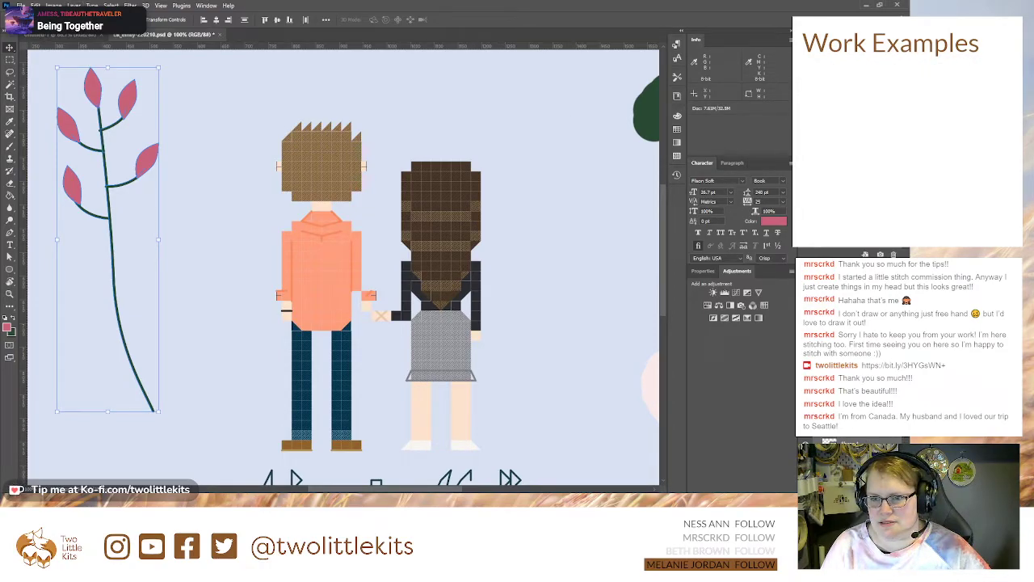
key("ctrl+e")
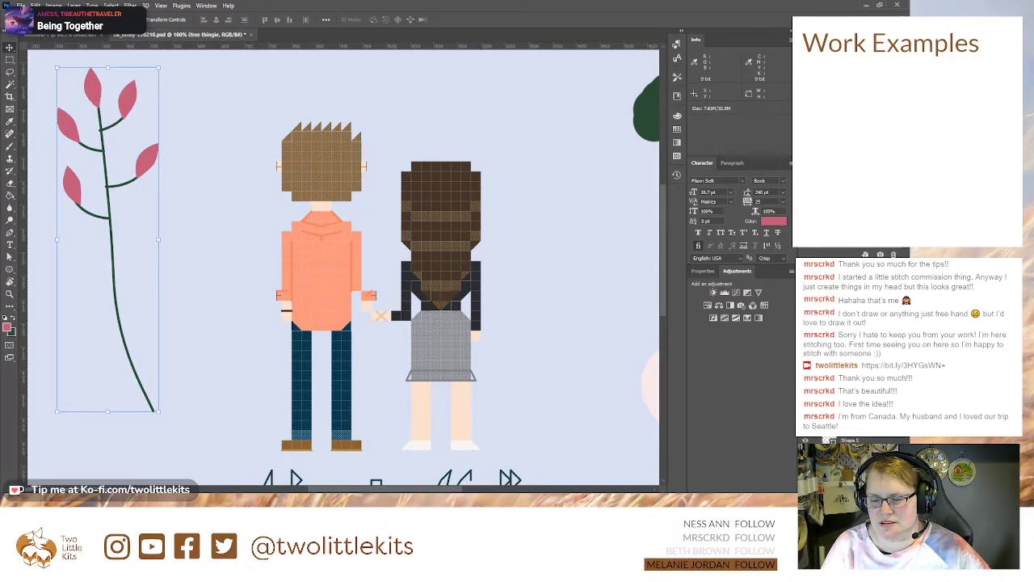
left_click(850, 347)
left_click(850, 404, "shift")
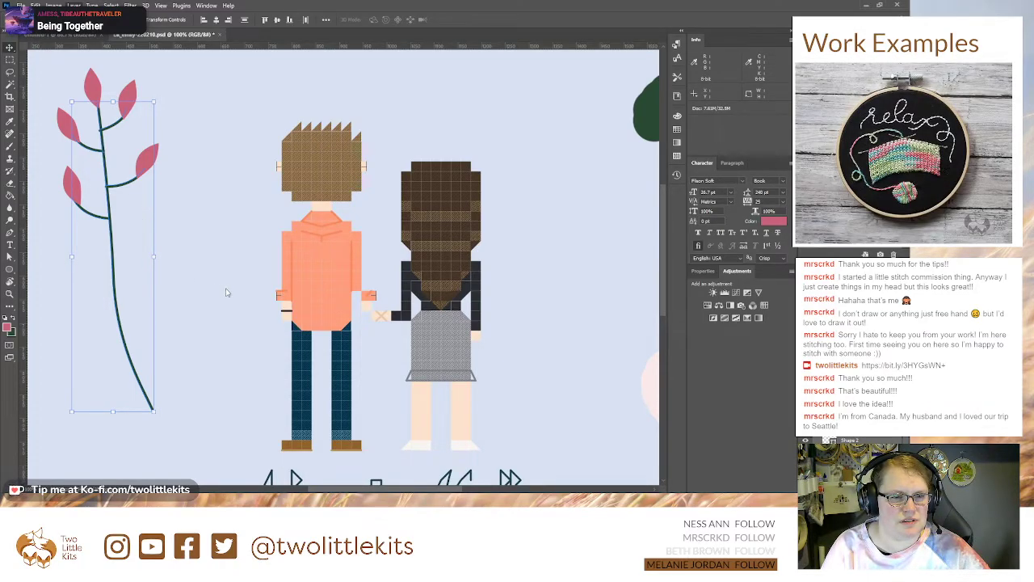
key("ctrl+e")
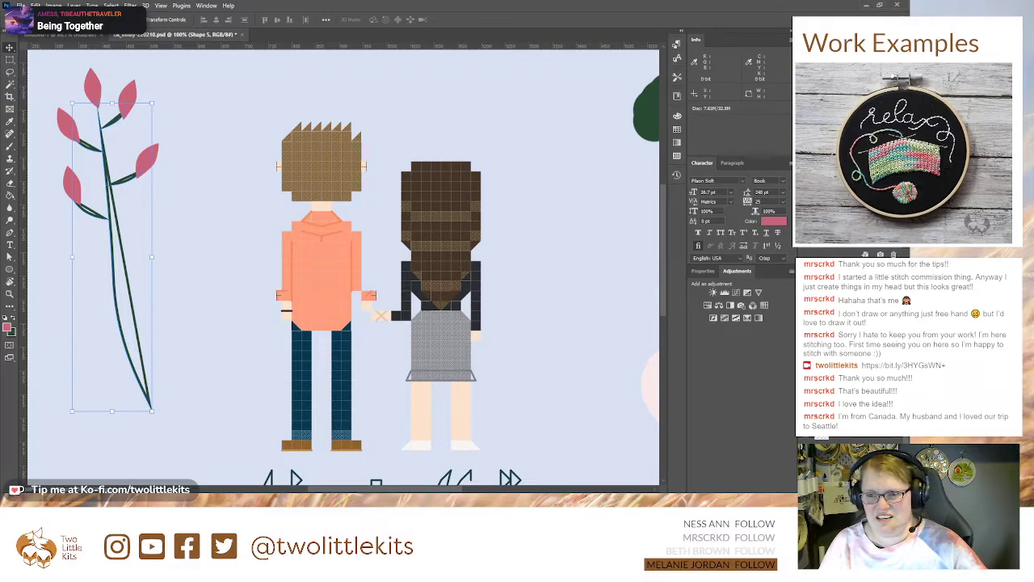
key("ctrl+z")
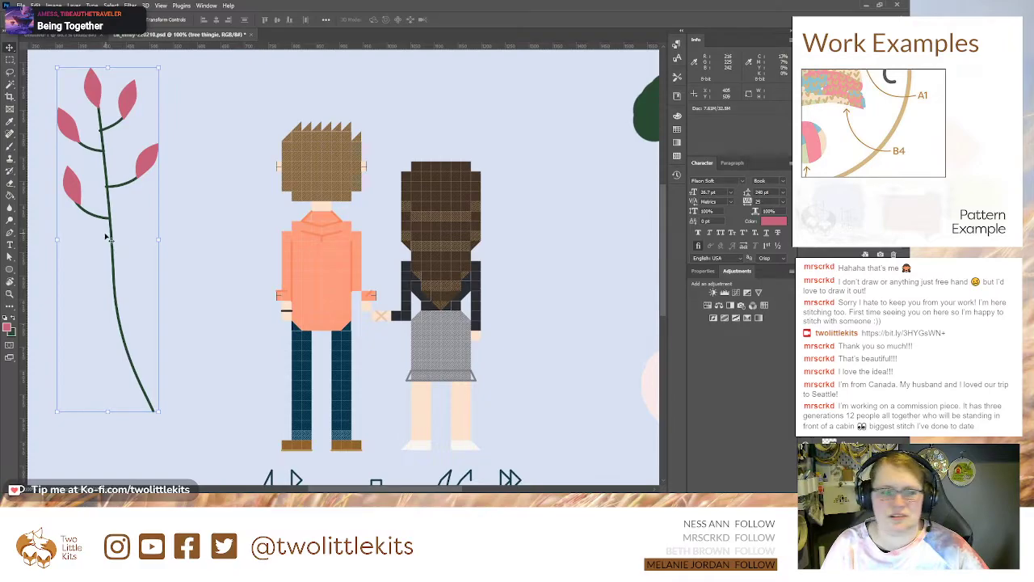
Step: Duplicate the pink-leaved branch group, flip the copy horizontally and place it between the original branch and the man
left_click_drag(22, 236, 135, 251)
mouse_move(161, 251)
left_mouse_down()
mouse_move(67, 242)
mouse_move(160, 239)
left_mouse_up()
left_click_drag(72, 239, 57, 241)
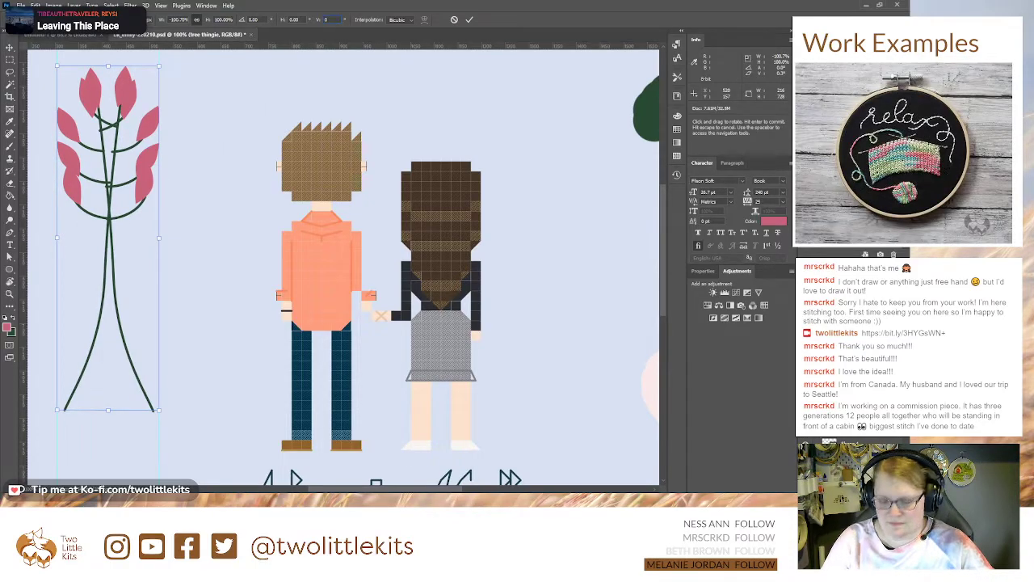
key("Return")
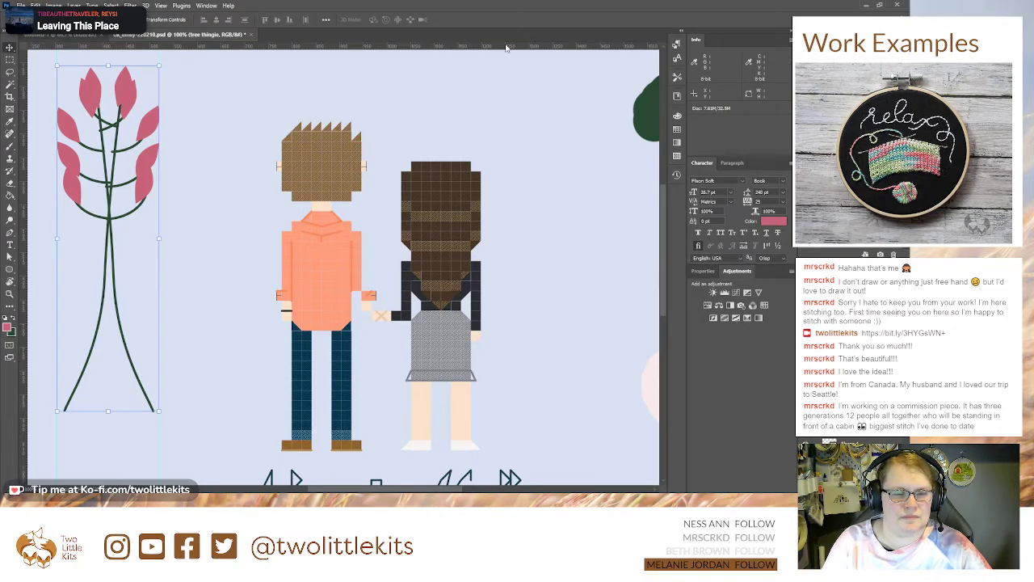
left_click_drag(104, 220, 208, 222)
left_click_drag(261, 67, 227, 107)
left_click_drag(208, 196, 205, 164)
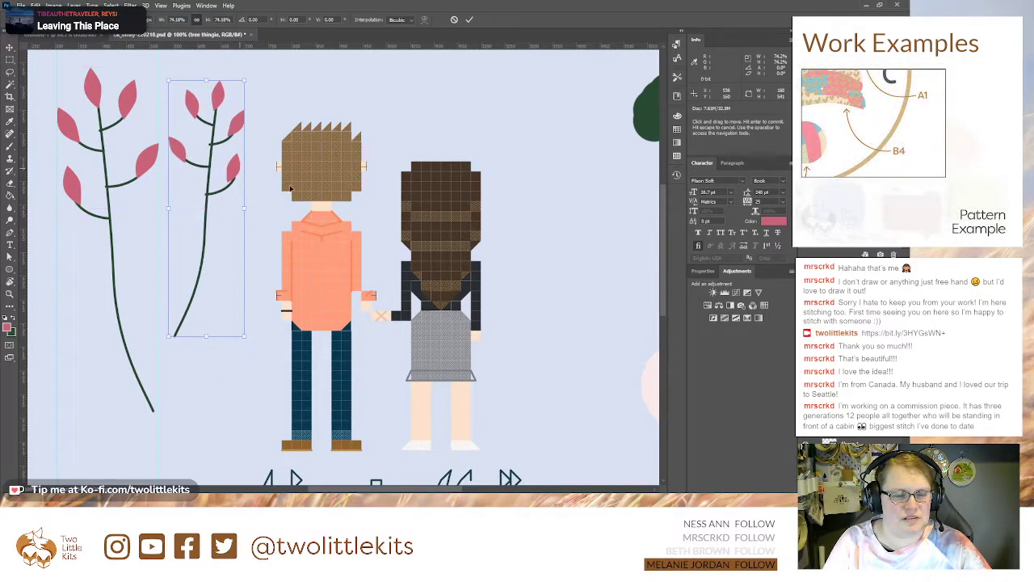
key("Escape")
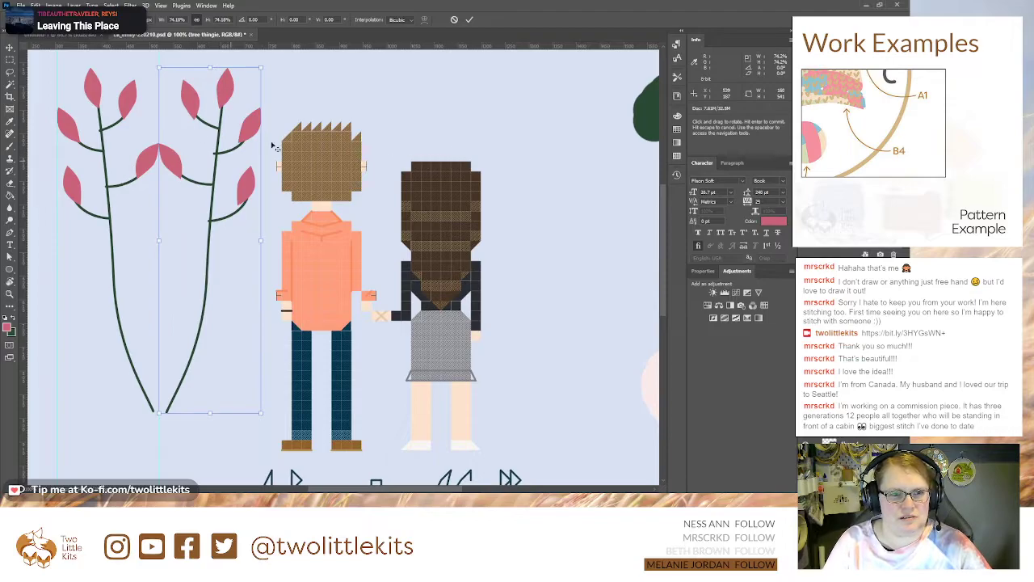
Step: Scale the mirrored branch copy down to about 71% and position it near the man's head
left_click_drag(259, 76, 247, 116)
left_click_drag(231, 179, 224, 141)
key("Return")
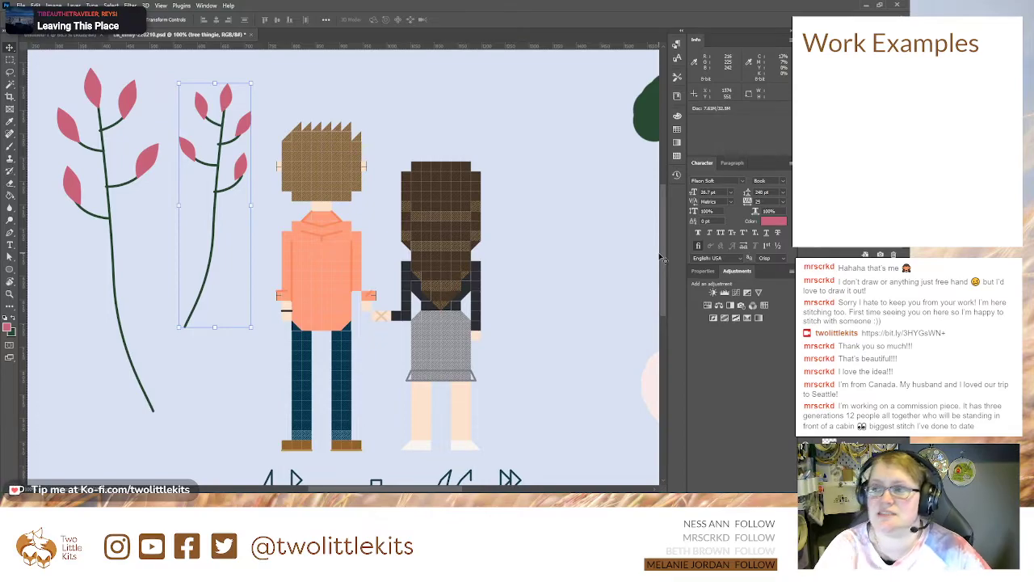
Step: Locate the smaller branch's five leaf layers and sample the dark purple from the palette as the foreground colour
left_click(848, 355)
left_click(848, 395, "shift")
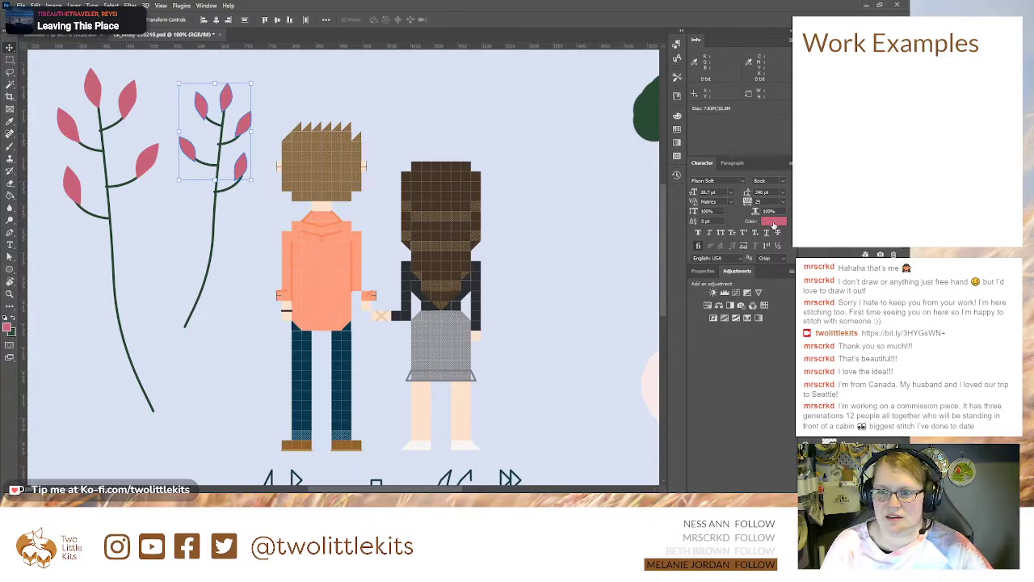
left_click(848, 396)
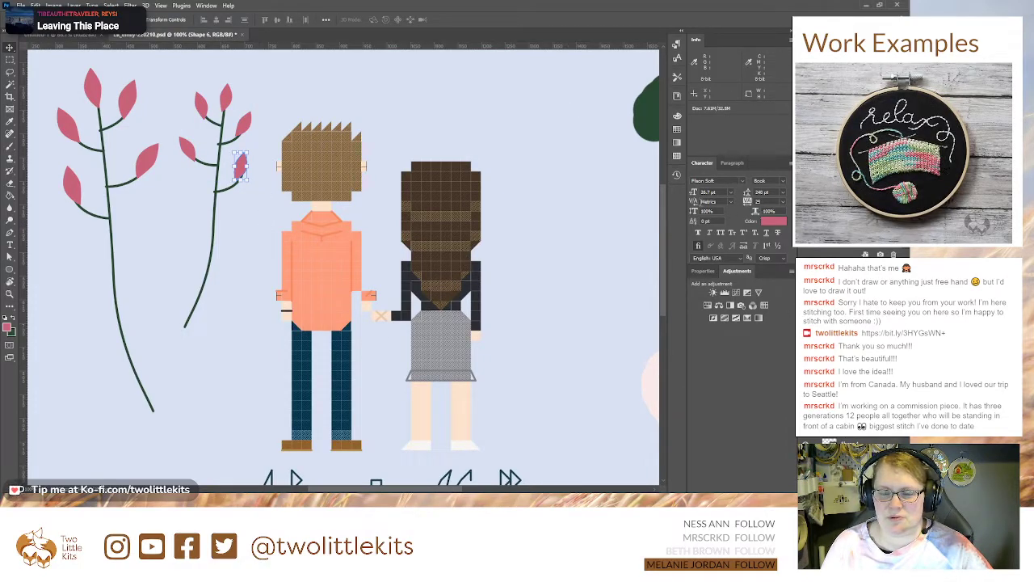
key("ctrl+minus")
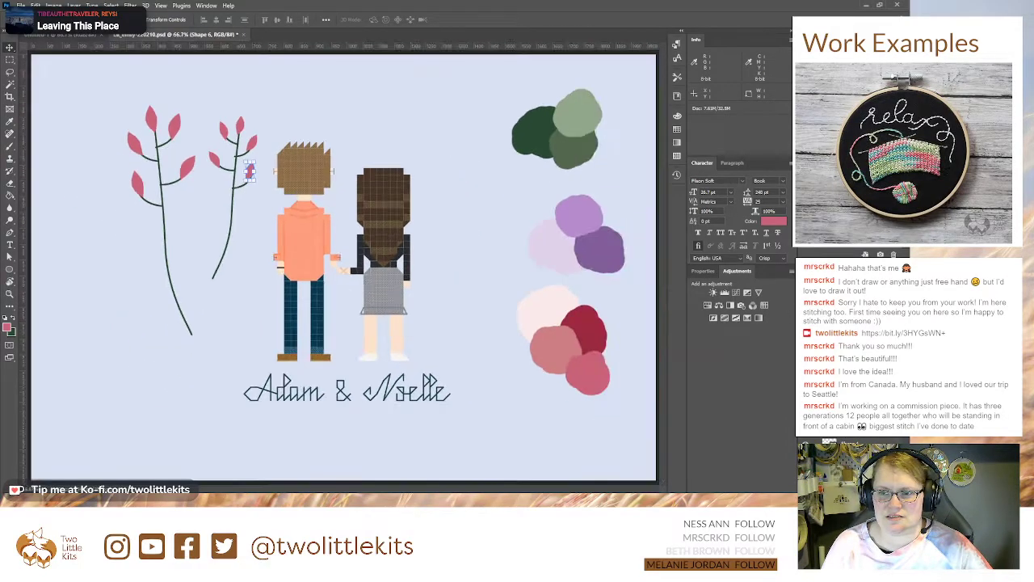
left_click(250, 172)
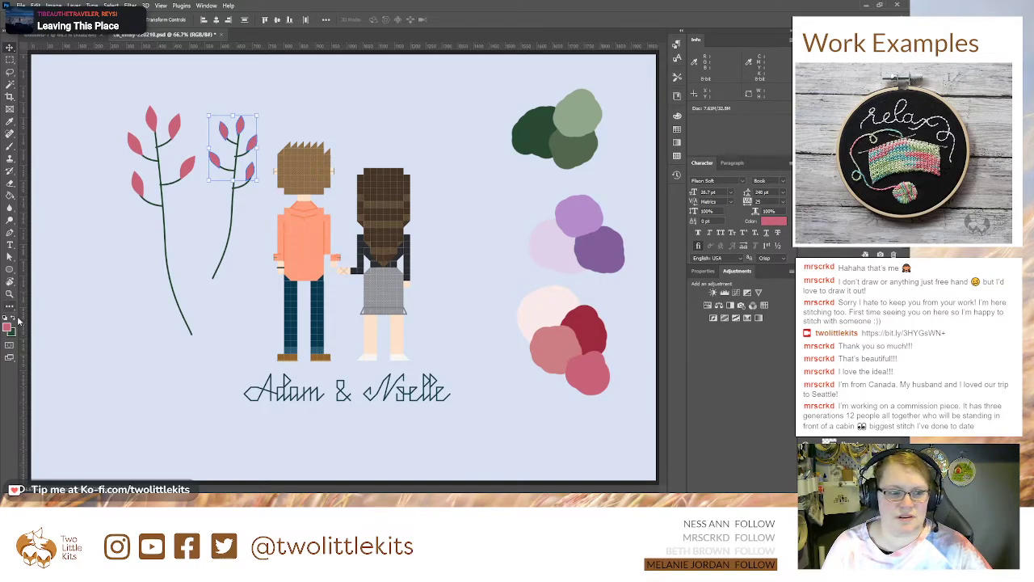
key("i")
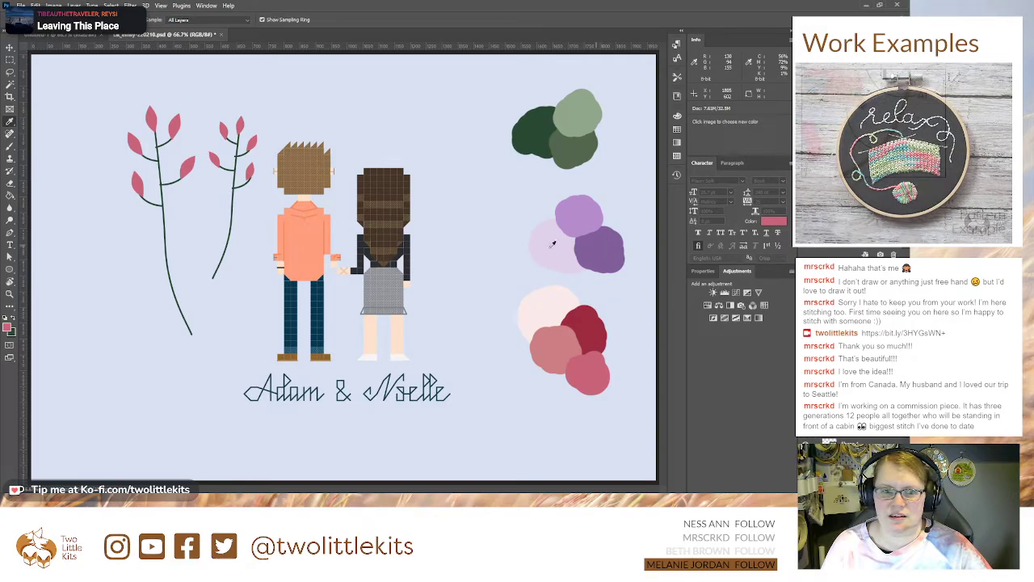
key("v")
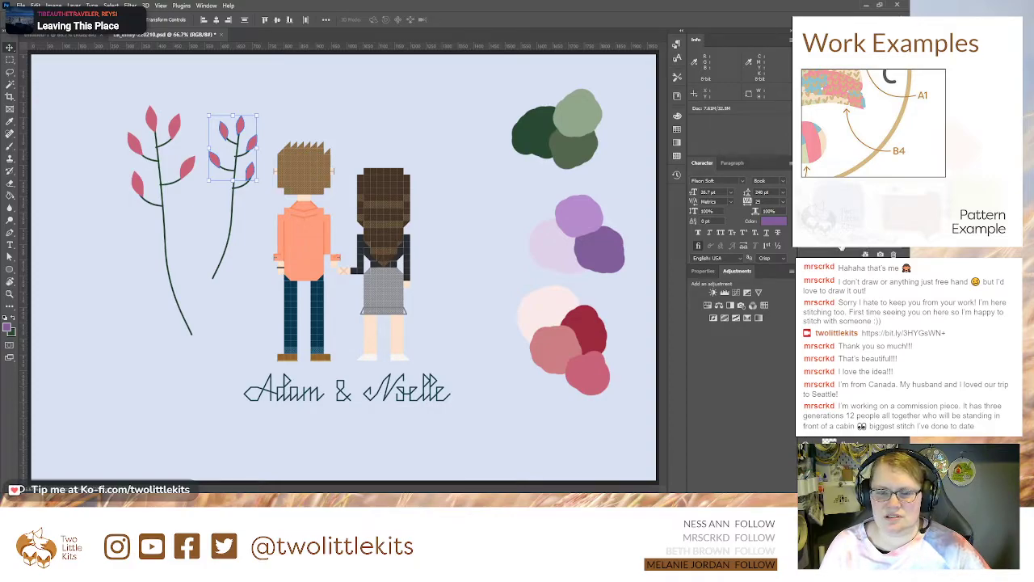
left_click(632, 292, "ctrl")
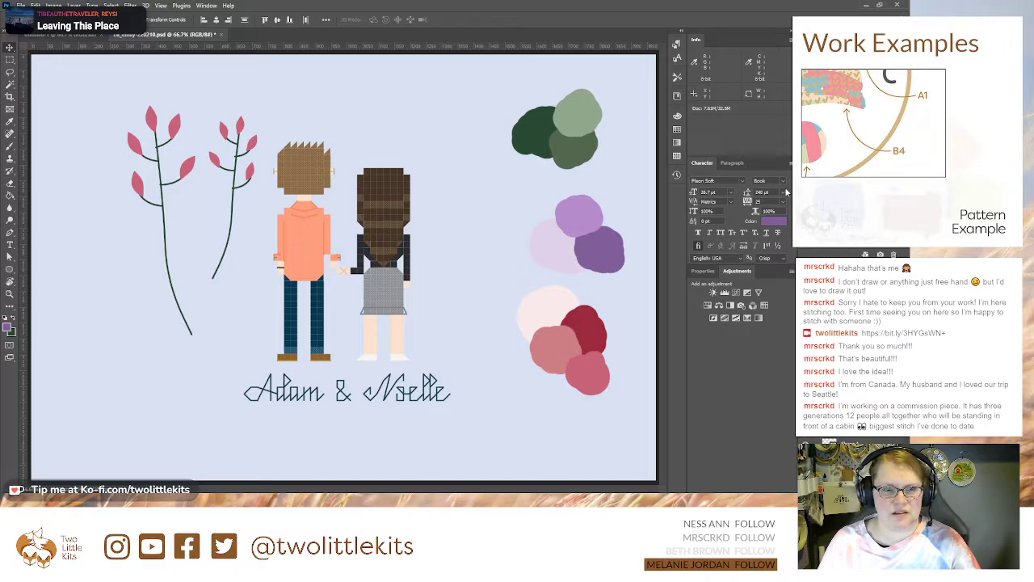
Step: Fill the smaller branch's two lowest leaves with the dark purple
key("ctrl+plus")
key("ctrl+plus")
left_click_drag(286, 201, 347, 286)
left_click(119, 275, "ctrl")
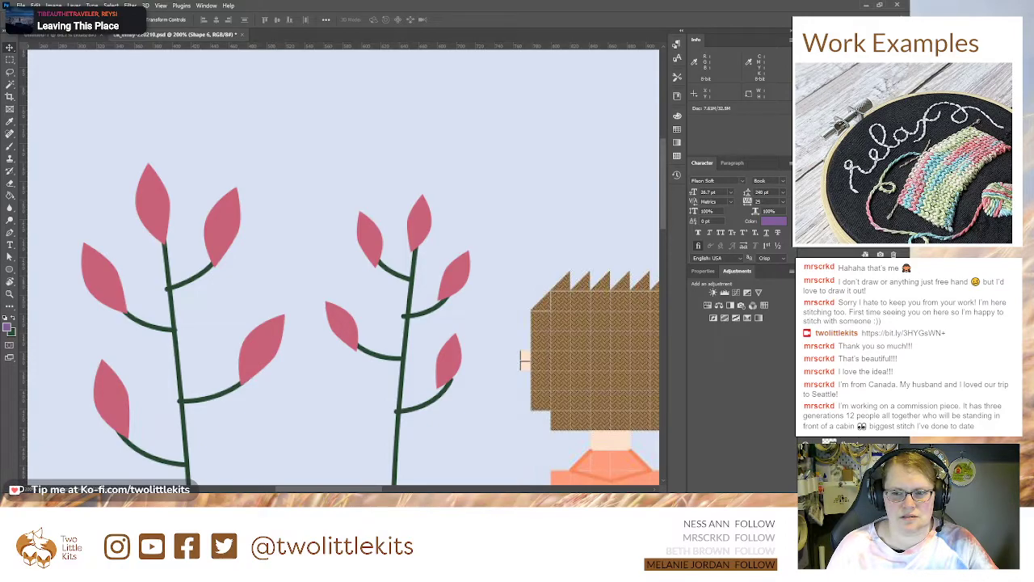
key("i")
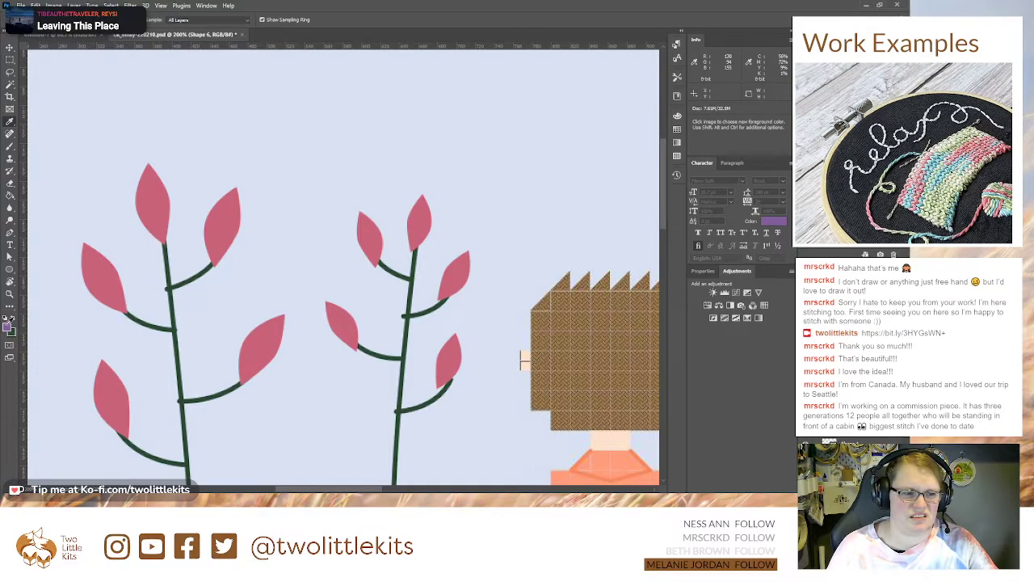
key("alt+BackSpace")
key("v")
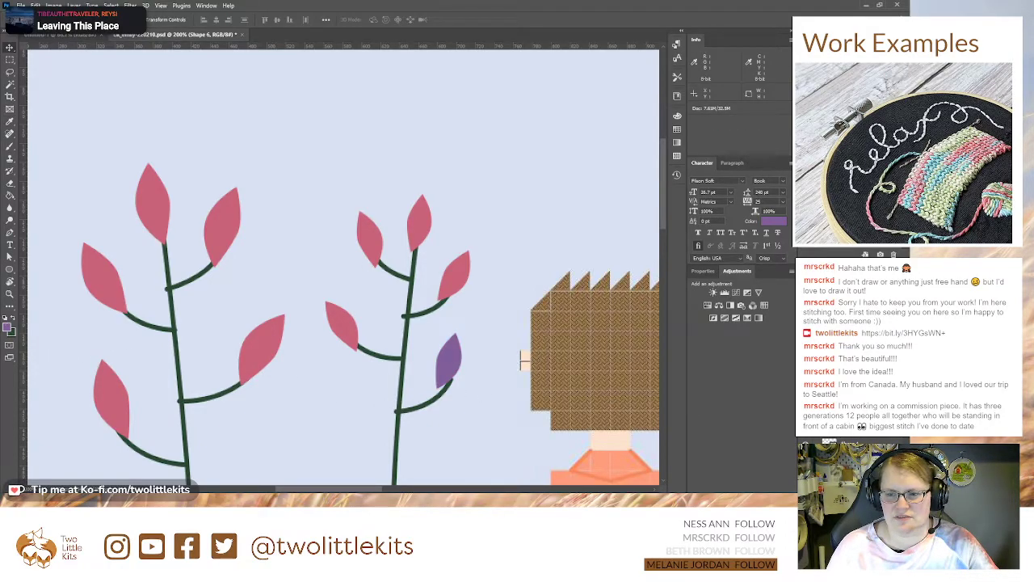
key("i")
key("alt+BackSpace")
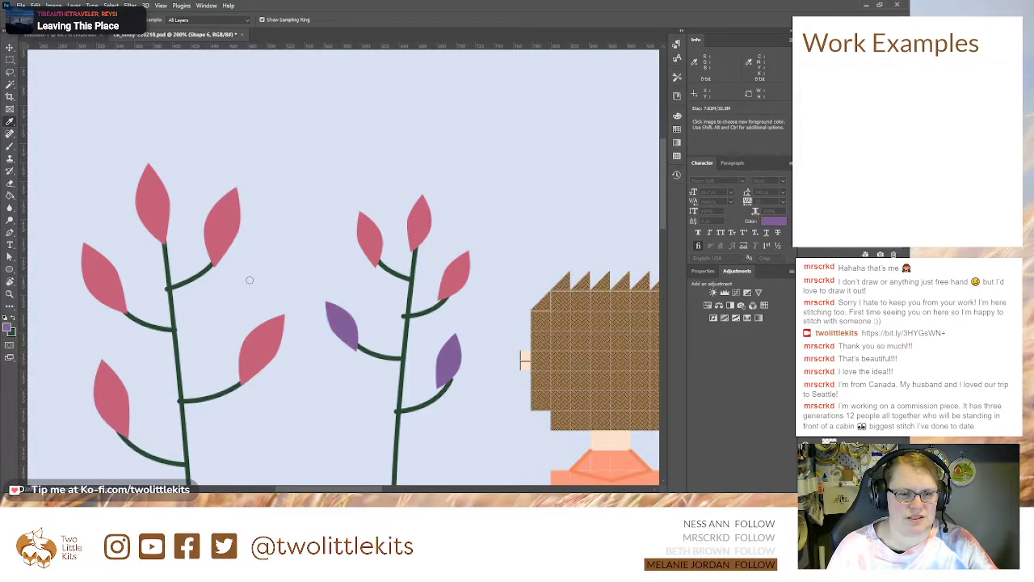
Step: Fill the smaller branch's top leaf and its two upper side leaves with the same dark purple
key("v")
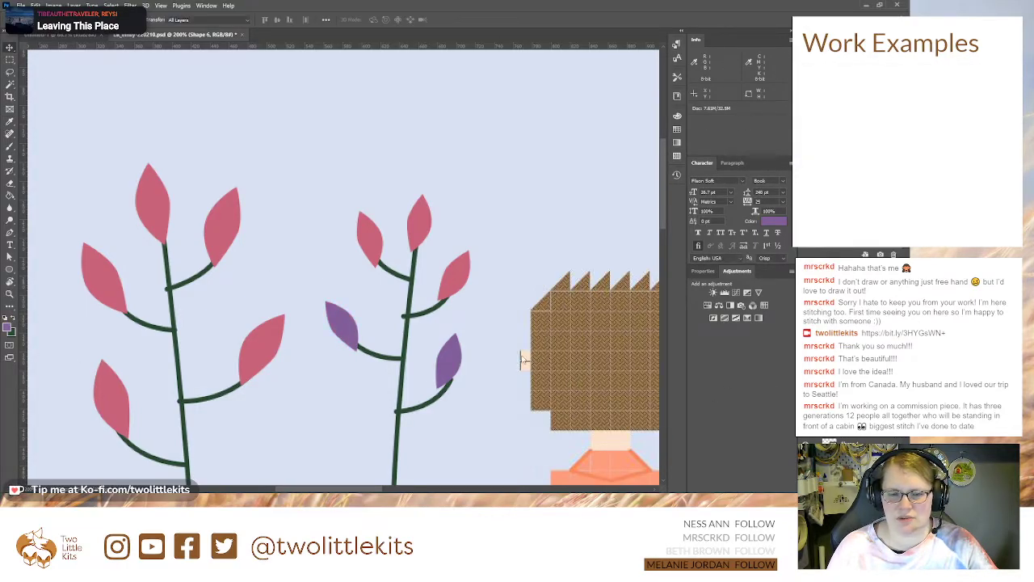
key("i")
key("alt+BackSpace")
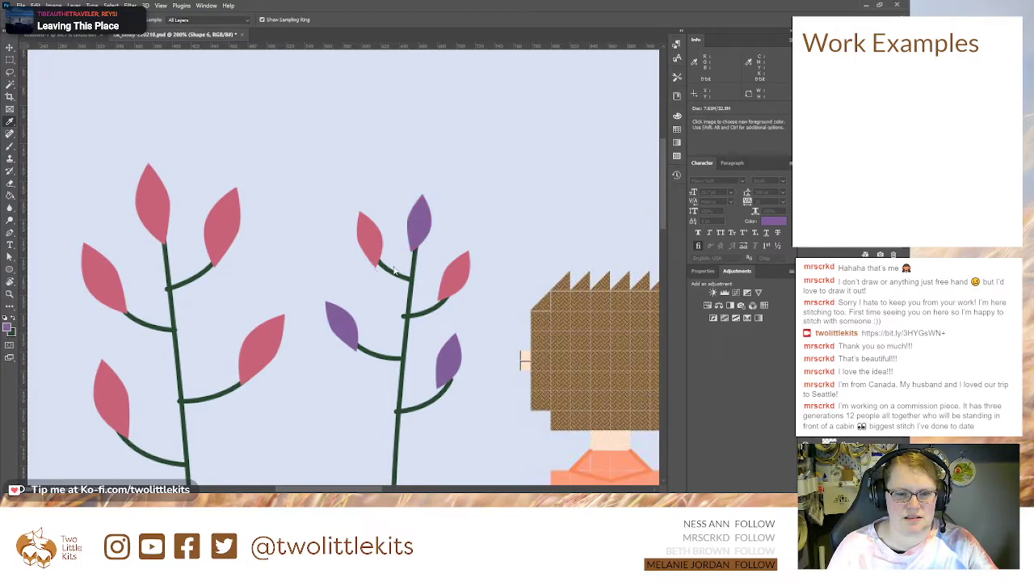
key("v")
key("i")
left_click(354, 302)
key("alt+BackSpace")
key("v")
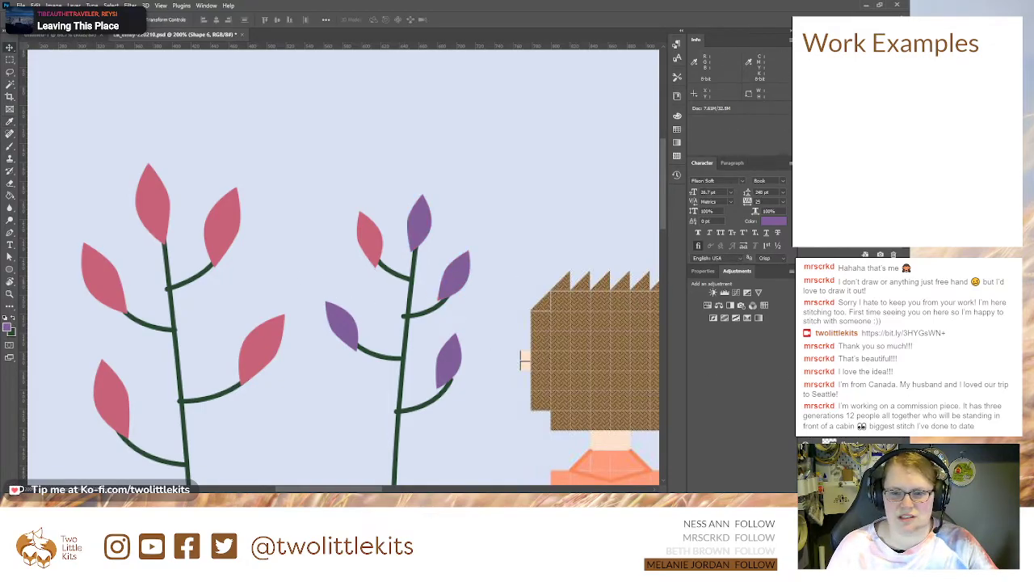
key("i")
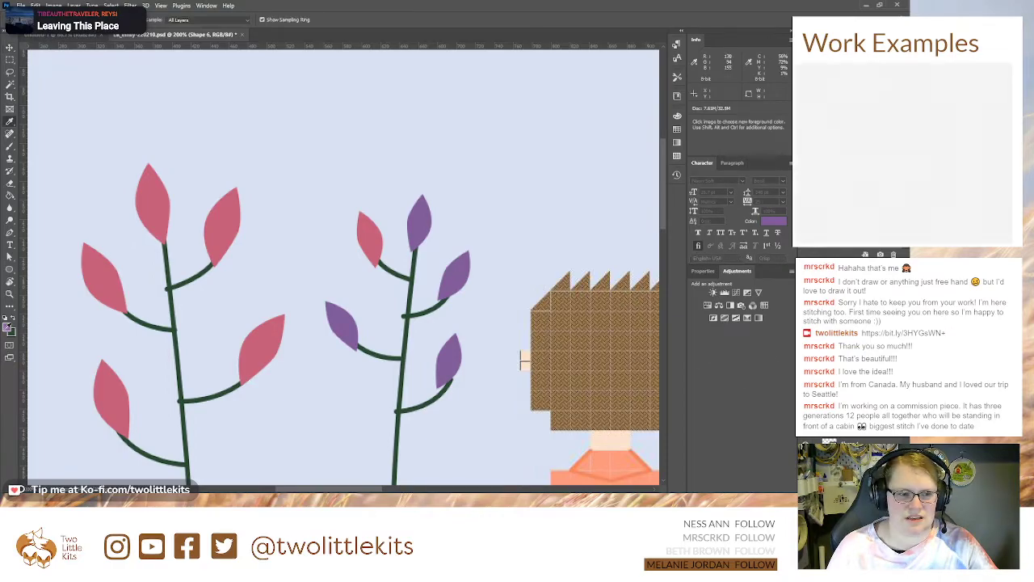
left_click(343, 323)
key("alt+BackSpace")
key("v")
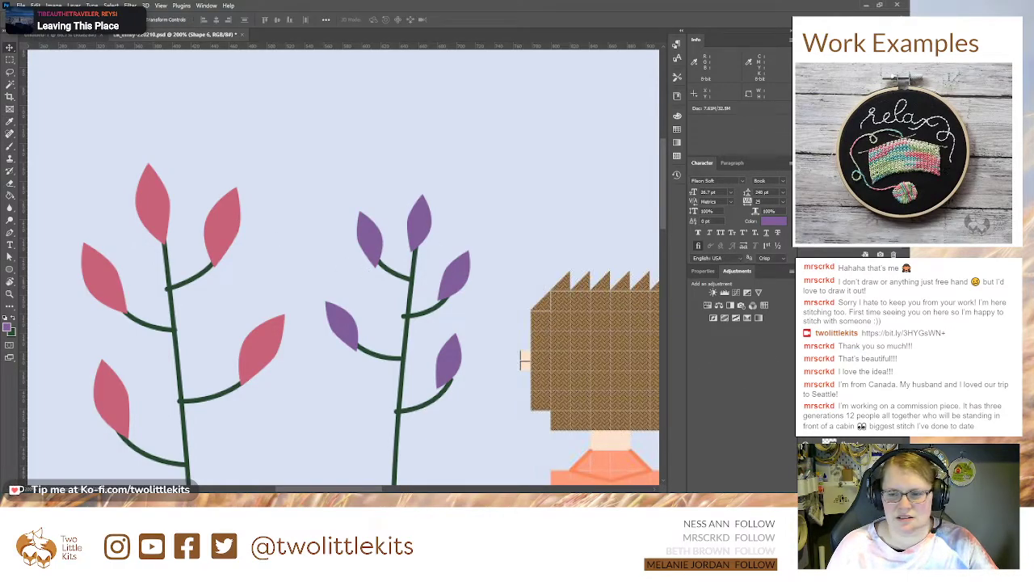
Step: Adjust the purple branch's two upper side leaves and top leaf so their bases sit on the stem tips
left_click(365, 237)
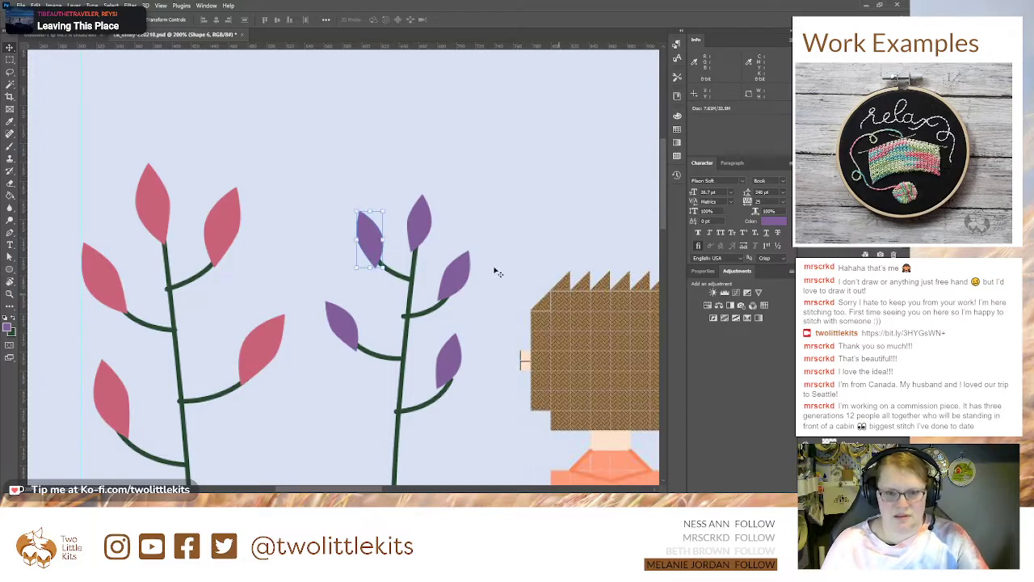
left_click_drag(365, 237, 352, 273)
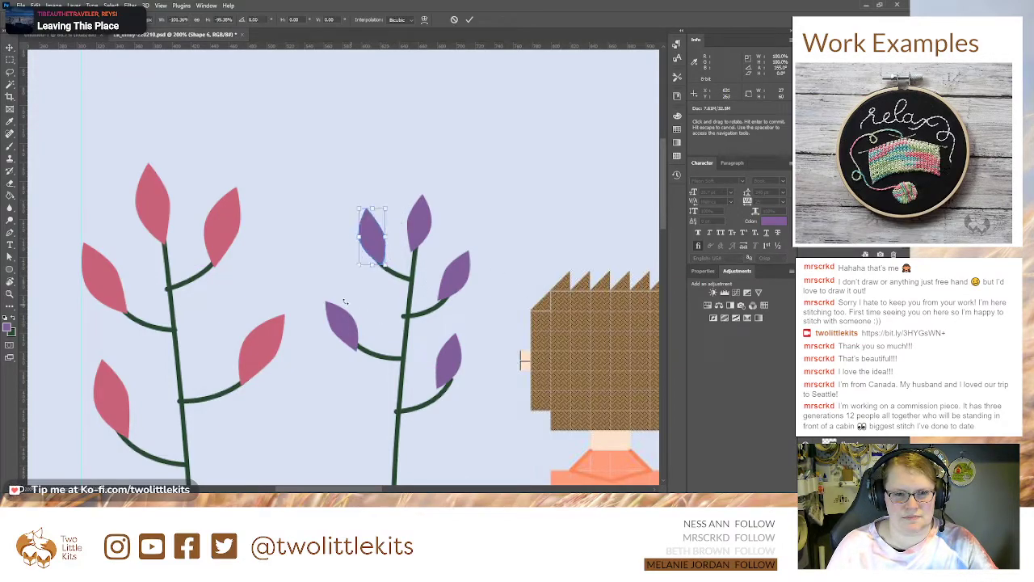
key("Return")
left_click(848, 364)
left_click_drag(453, 286, 450, 289)
left_click(418, 222)
left_click_drag(421, 231, 423, 234)
Step: Rotate and nudge the purple branch's two lowest leaves so they meet the ends of their side stems
left_click(848, 364)
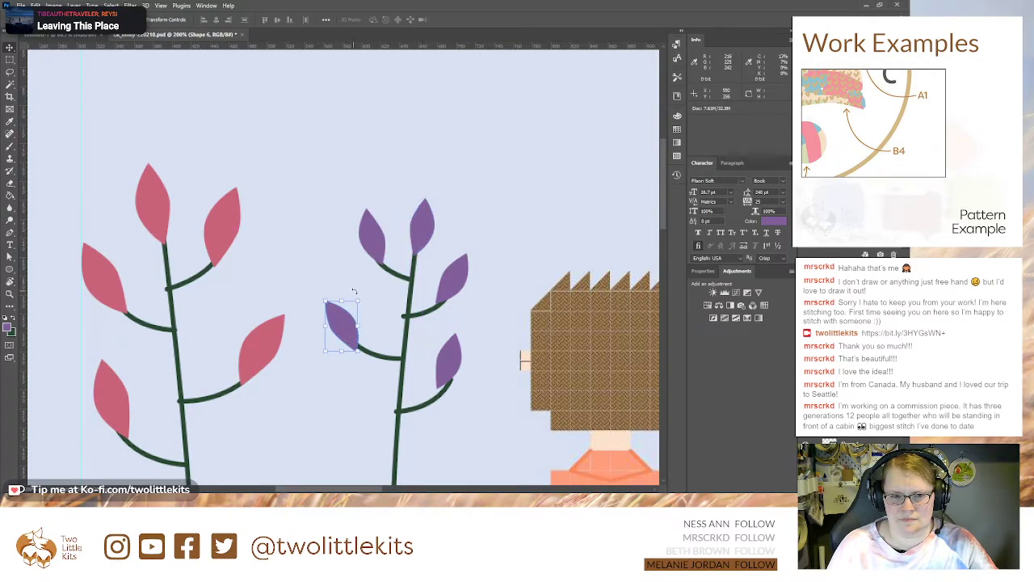
left_click_drag(365, 293, 289, 406)
left_click_drag(341, 335, 345, 334)
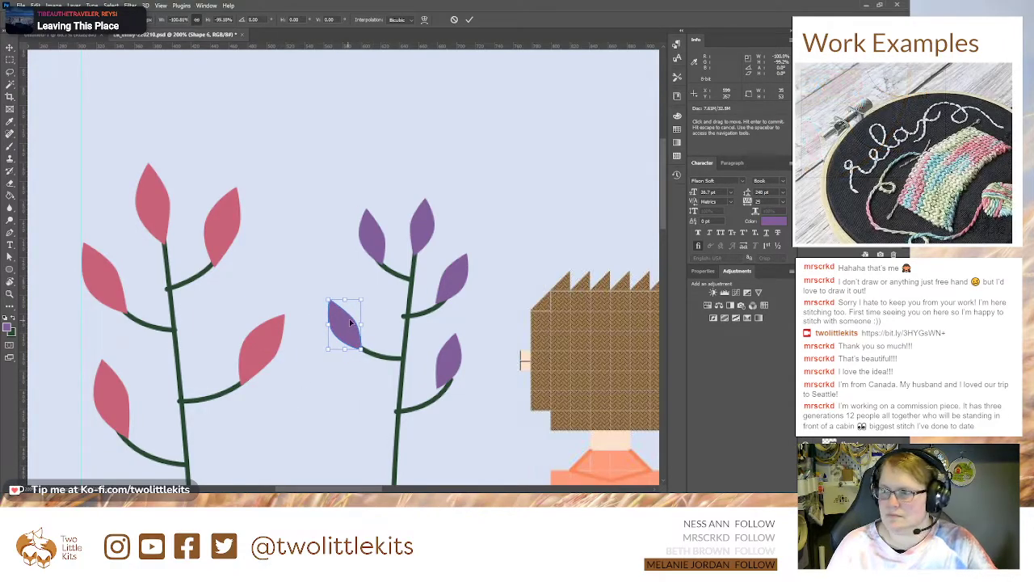
key("Return")
left_click(449, 356)
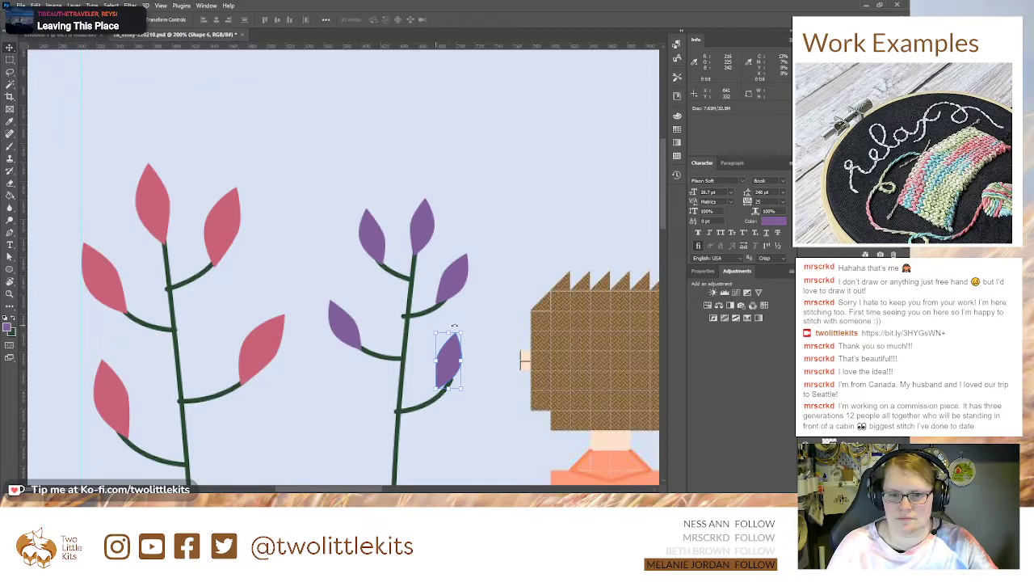
left_click_drag(451, 354, 458, 352)
Step: Scale the pink-leaved branch down to about 75% and lower its top, and move the purple-leaved branch closer to it
key("ctrl+minus")
key("ctrl+minus")
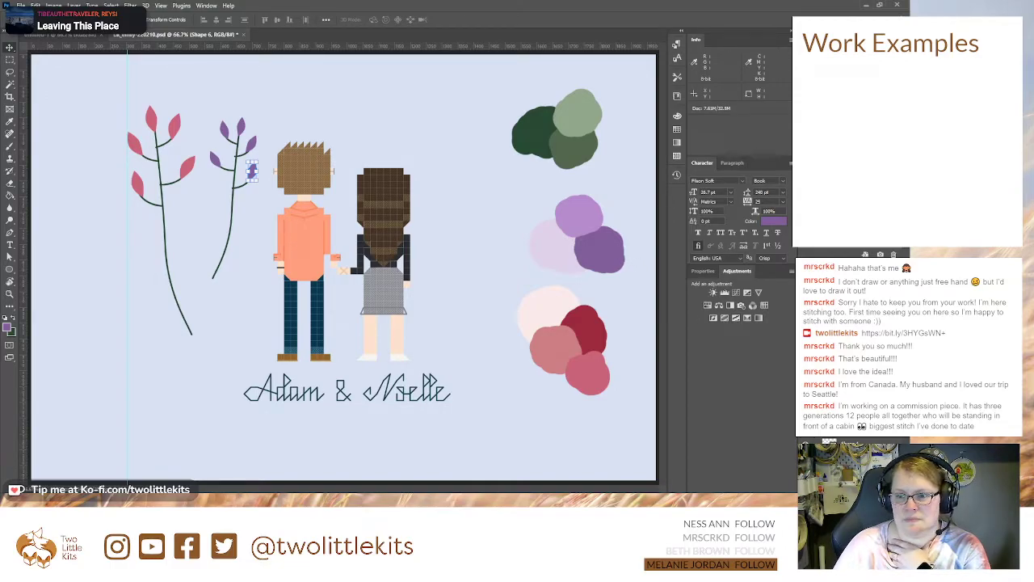
left_click(251, 170)
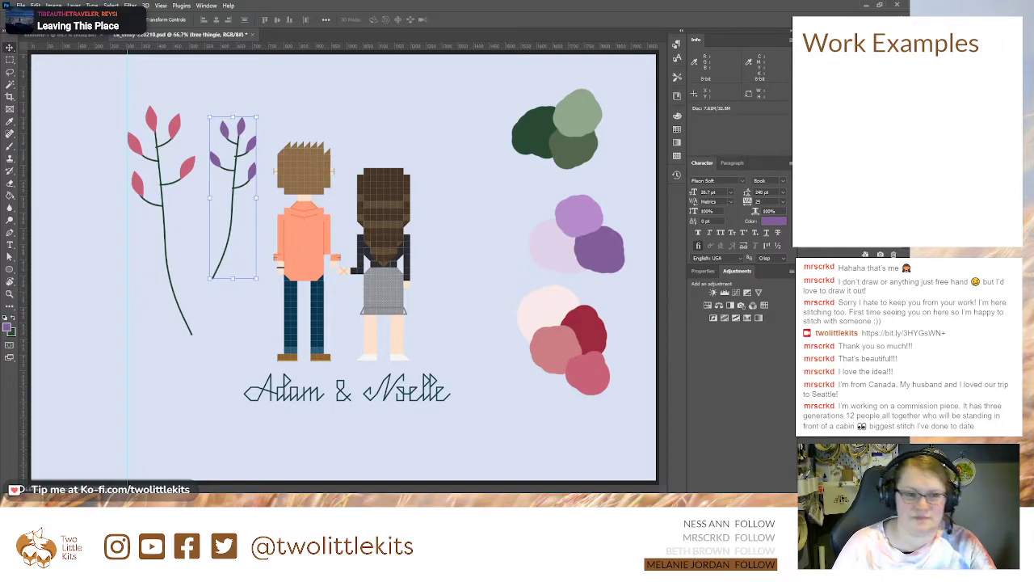
left_click(849, 388)
left_click_drag(127, 103, 144, 162)
left_click_drag(166, 196, 145, 187)
key("Return")
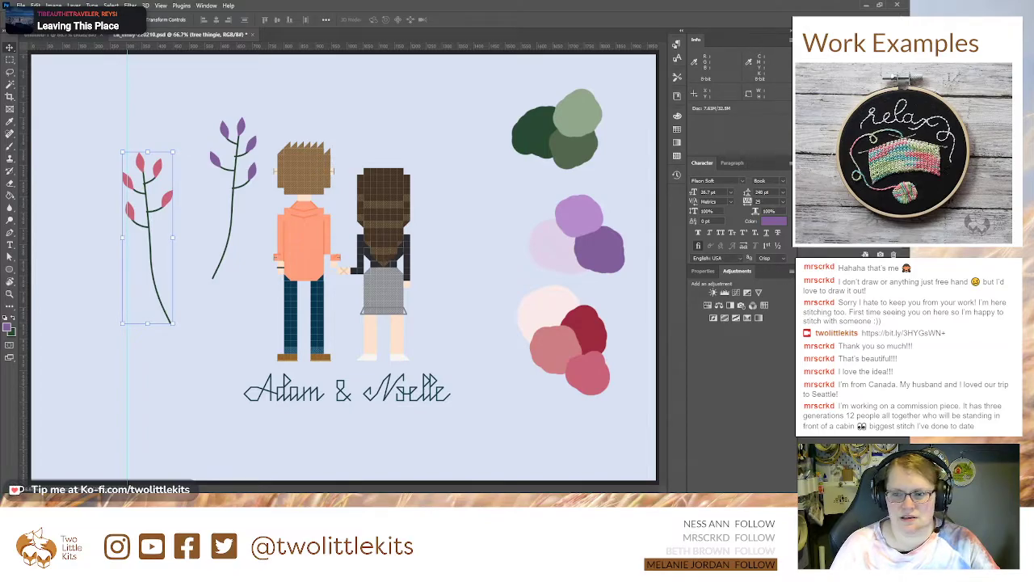
left_click_drag(241, 173, 217, 183)
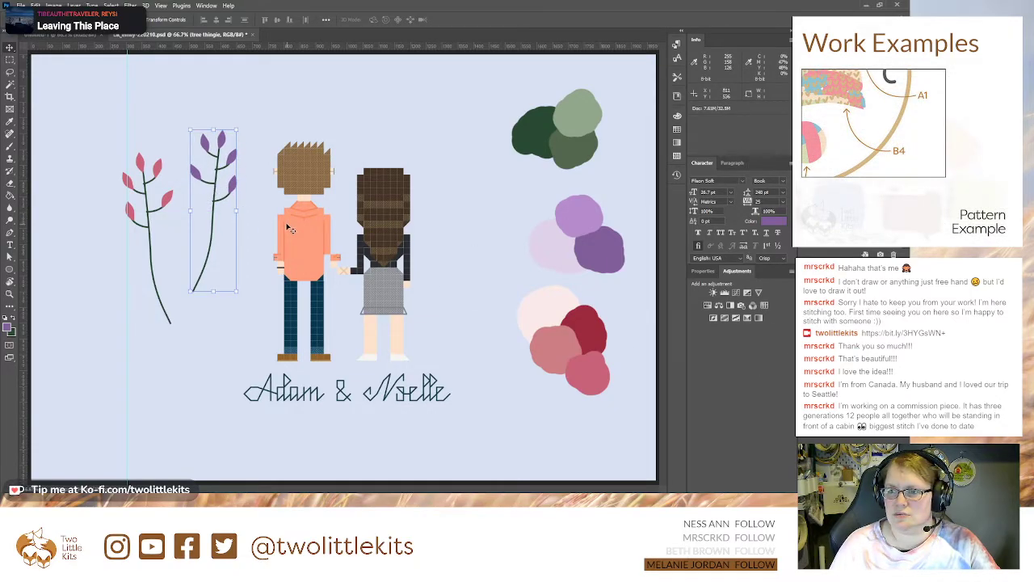
Step: Move the purple-leaved branch past the far side of the pink-leaved one, then enlarge the pink-leaved branch slightly and shift it towards the couple
left_click_drag(216, 187, 121, 252)
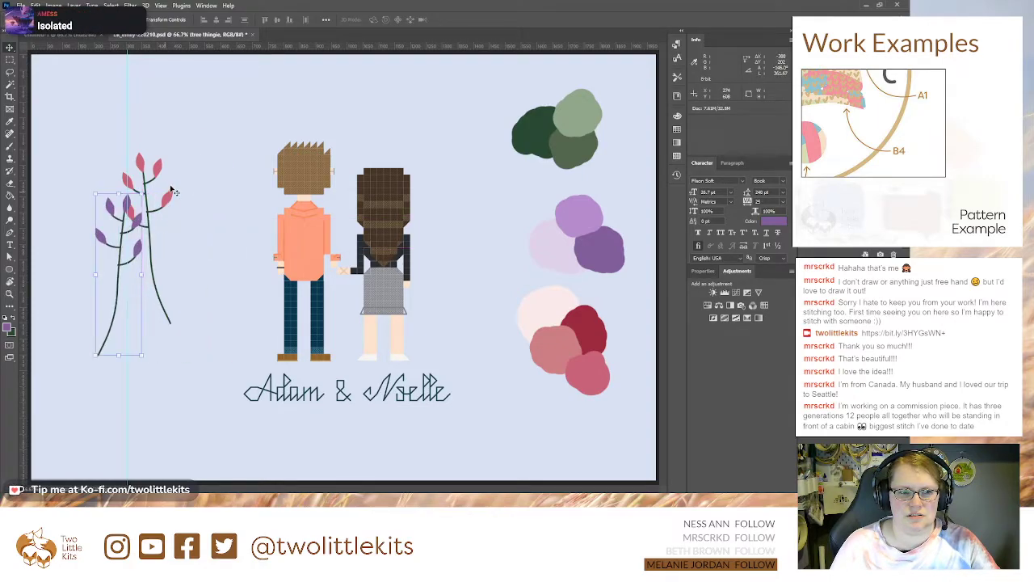
left_click(171, 195)
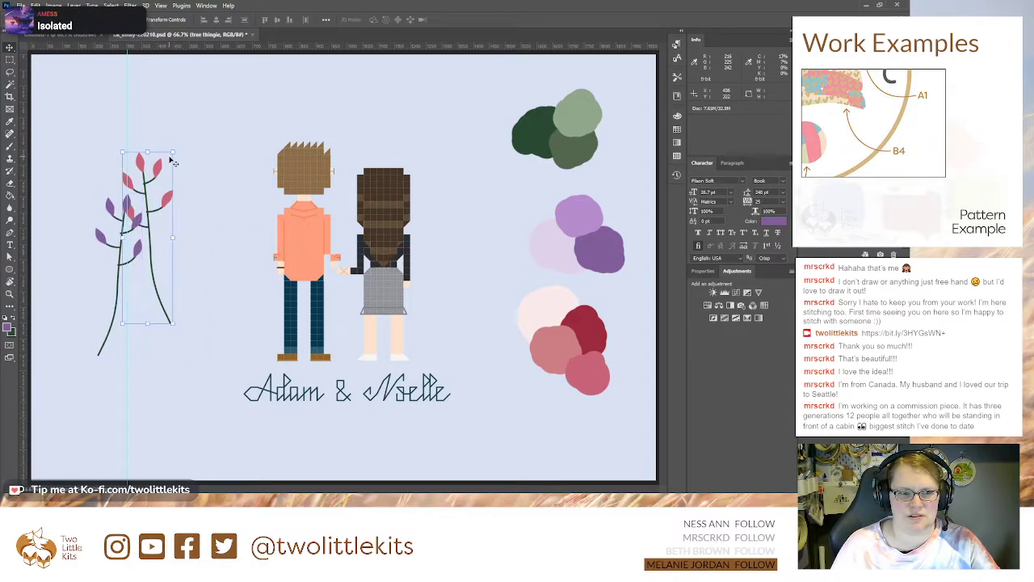
left_click_drag(173, 152, 179, 129)
left_click_drag(148, 164, 197, 179)
key("Return")
Step: Rotate the purple-leaved branch about -26.7° so its top leans outward, placing it beside the pink-leaved branch
left_click(121, 246)
left_click_drag(154, 184, 110, 177)
left_click_drag(101, 234, 116, 210)
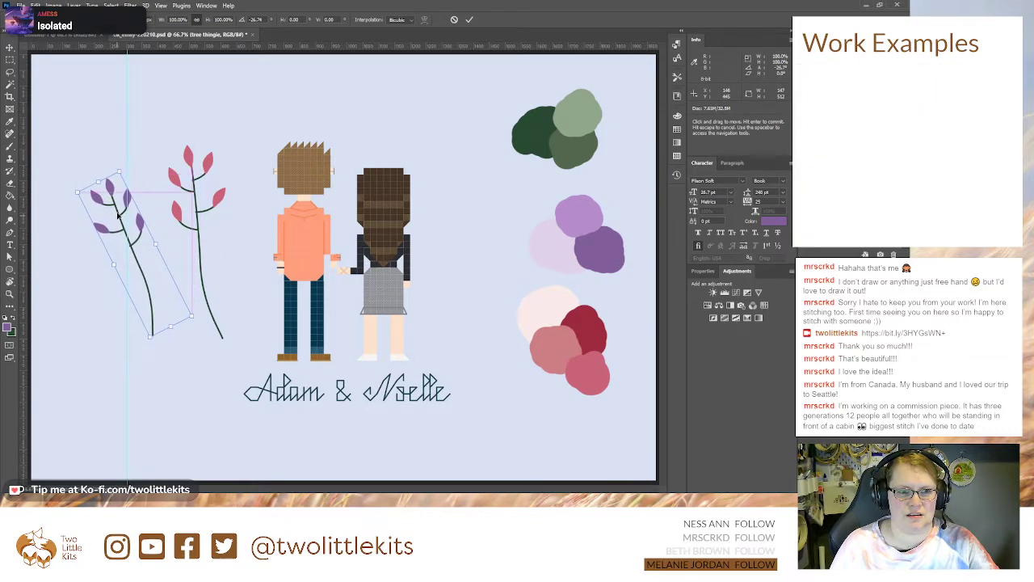
key("Return")
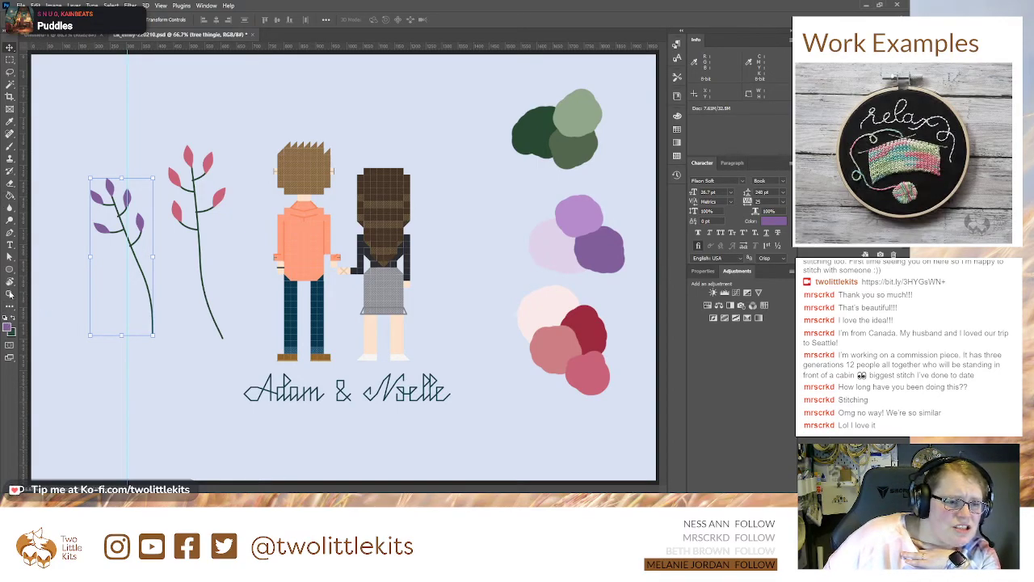
Step: Add a new empty layer above the branches
left_click(10, 232)
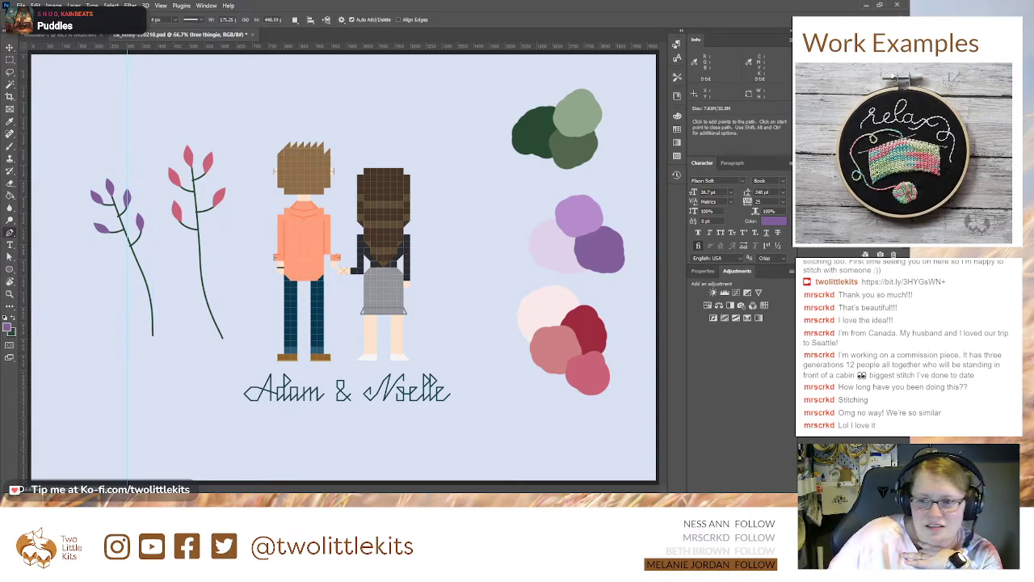
key("ctrl+shift+alt+n")
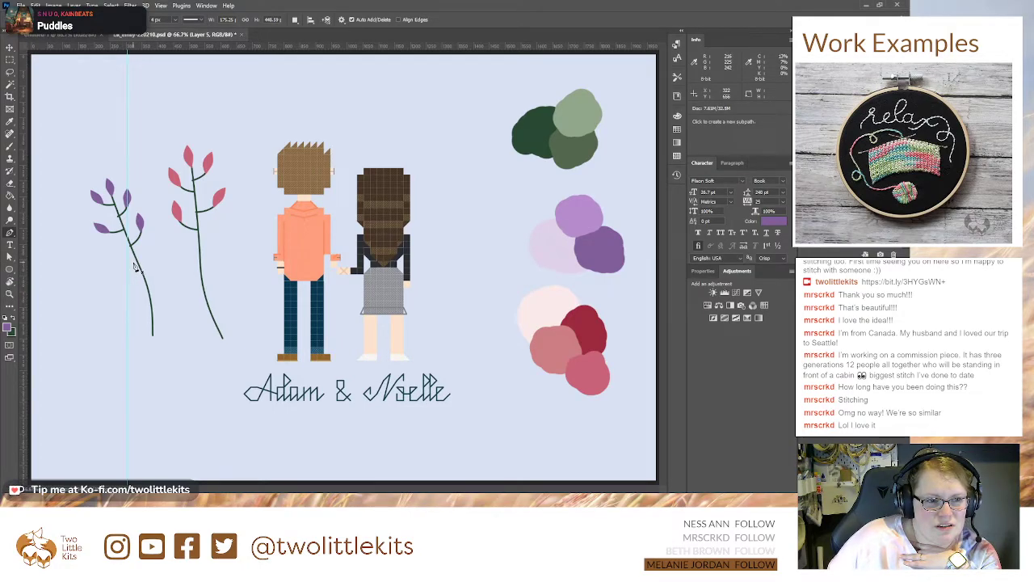
left_click(9, 273)
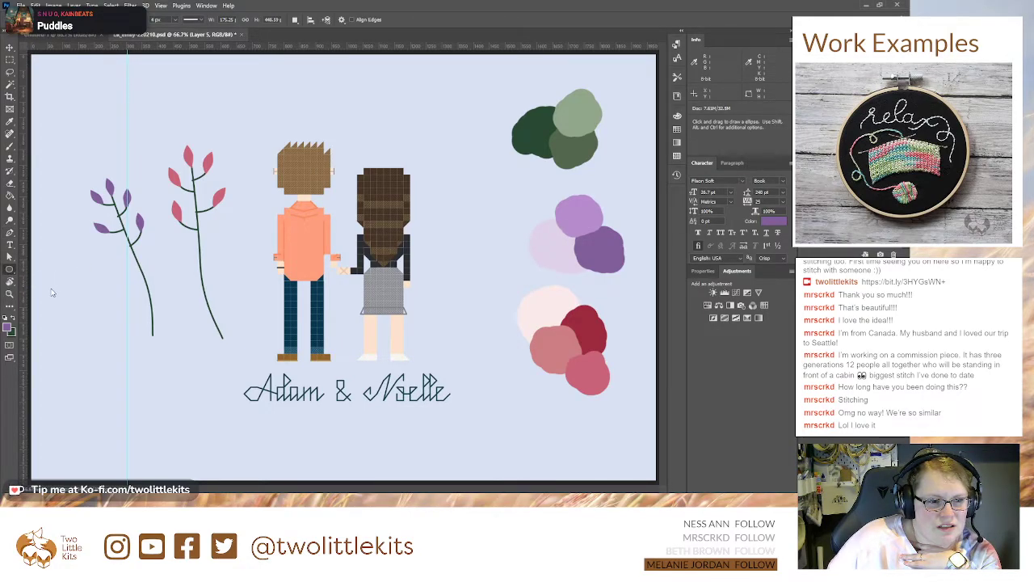
key("shift+u")
mouse_move(174, 277)
left_mouse_down()
mouse_move(214, 314)
mouse_move(228, 311)
mouse_move(242, 346)
mouse_move(226, 331)
mouse_move(231, 341)
mouse_move(249, 349)
left_mouse_up()
key("ctrl+z")
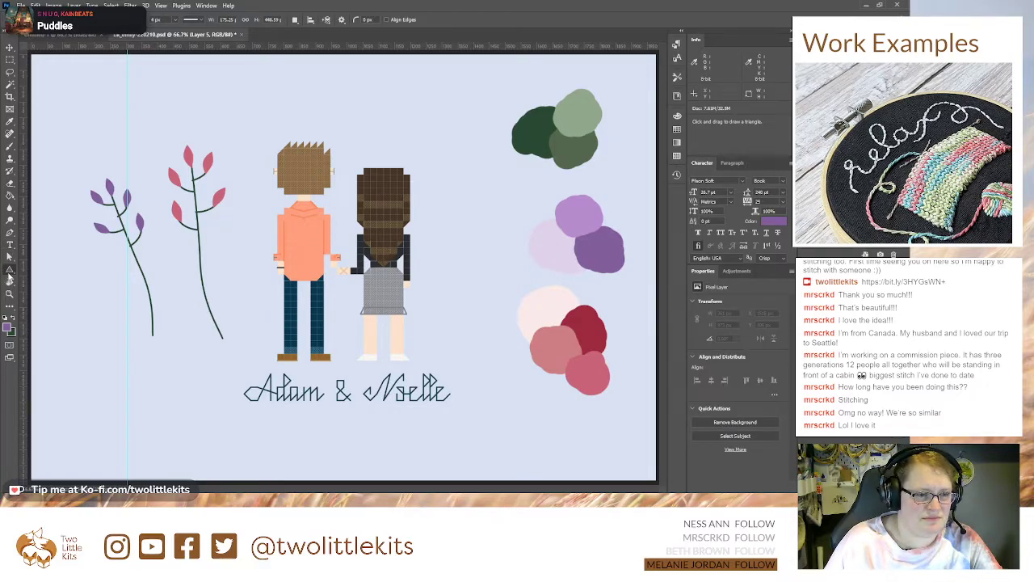
Step: Draw a closed dark green pentagon between the lower stems of the two branches with the Pen tool
left_click(10, 233)
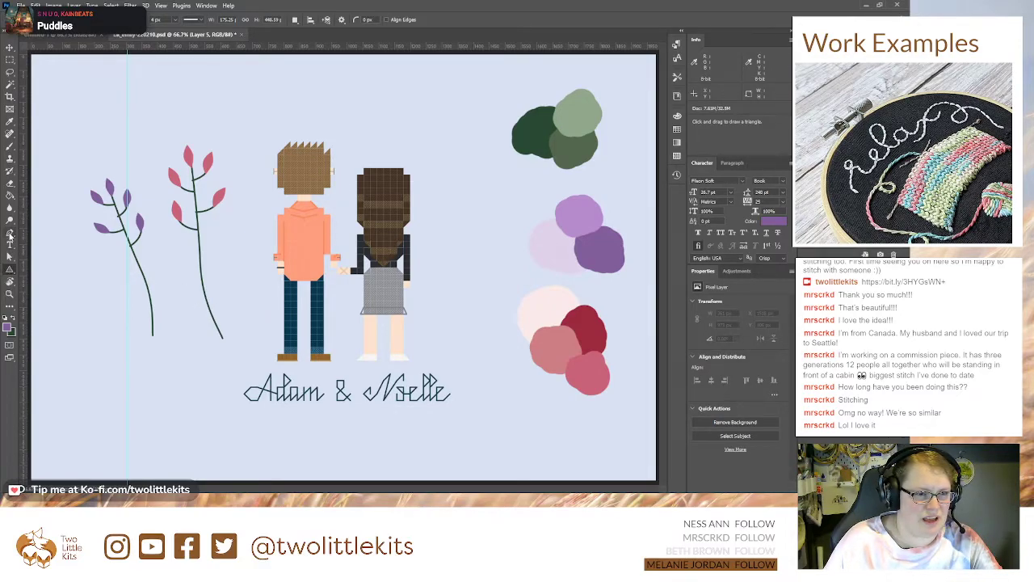
left_click(156, 274)
left_click(198, 277)
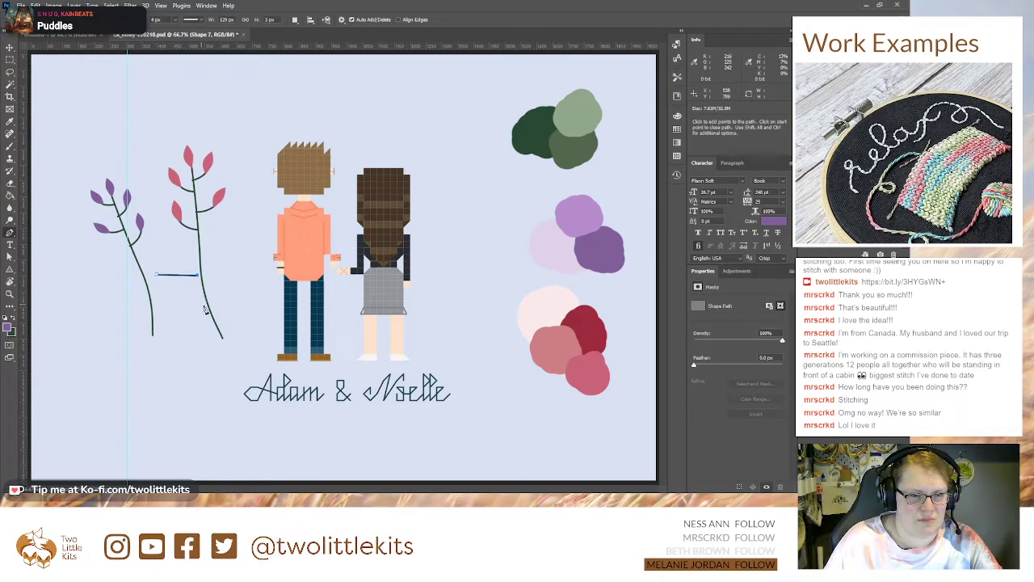
left_click(211, 314)
left_click(176, 333)
left_click(145, 304)
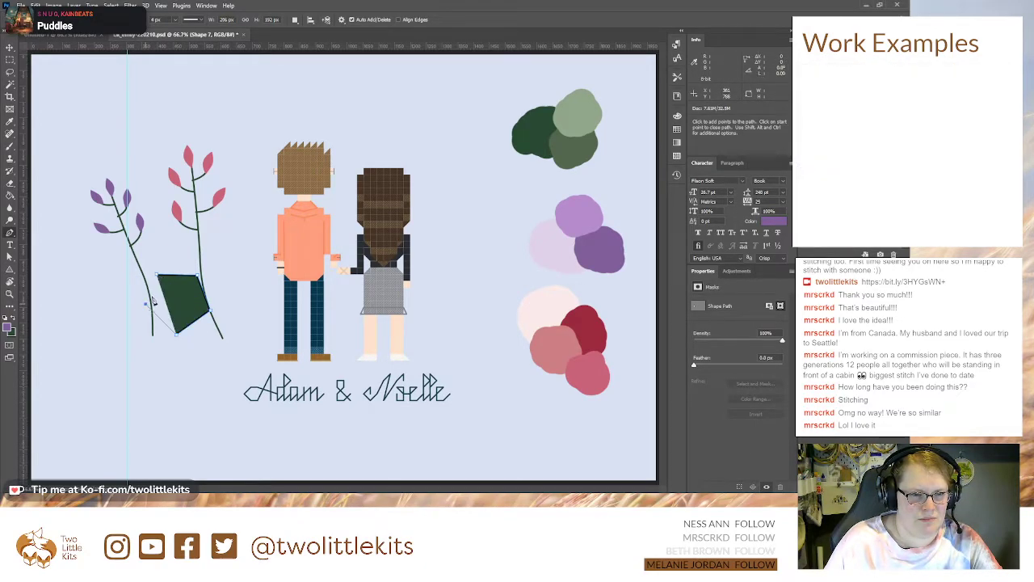
left_click(156, 274)
Step: Adjust the pentagon's anchor points into a more even shape and scale it down to about 37.5%
key("a")
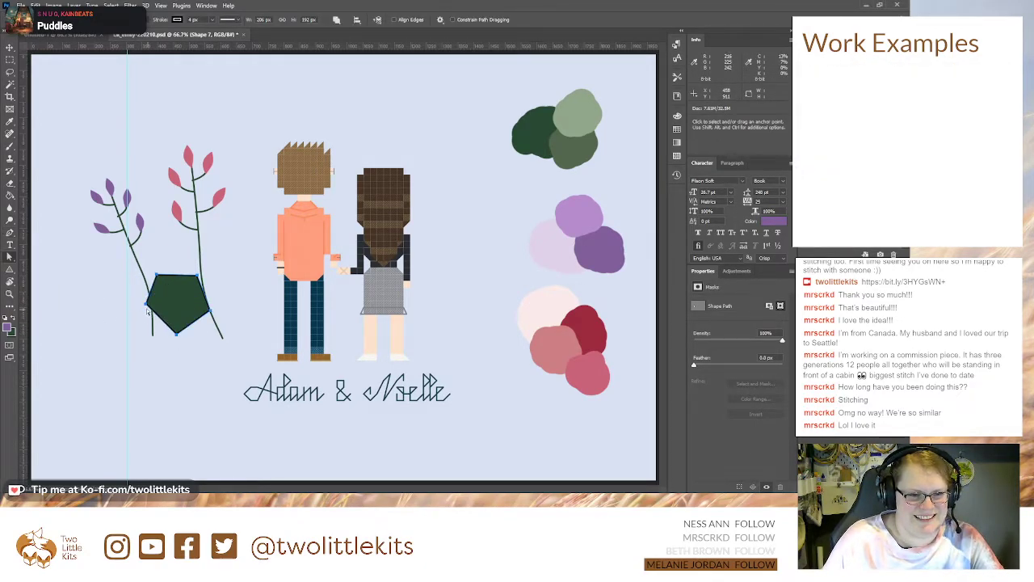
left_click_drag(145, 303, 139, 318)
key("v")
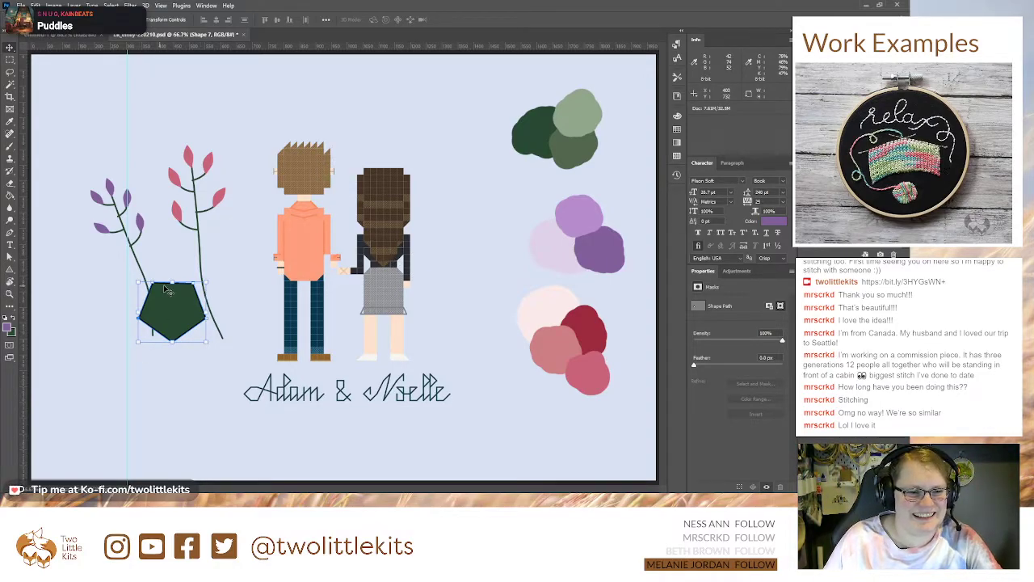
left_click_drag(172, 283, 178, 296)
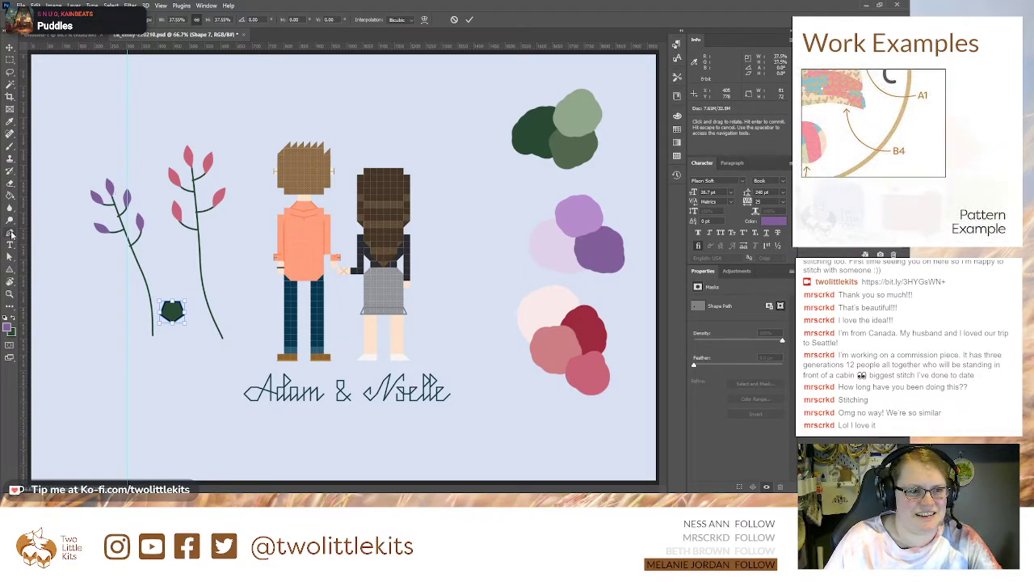
key("Return")
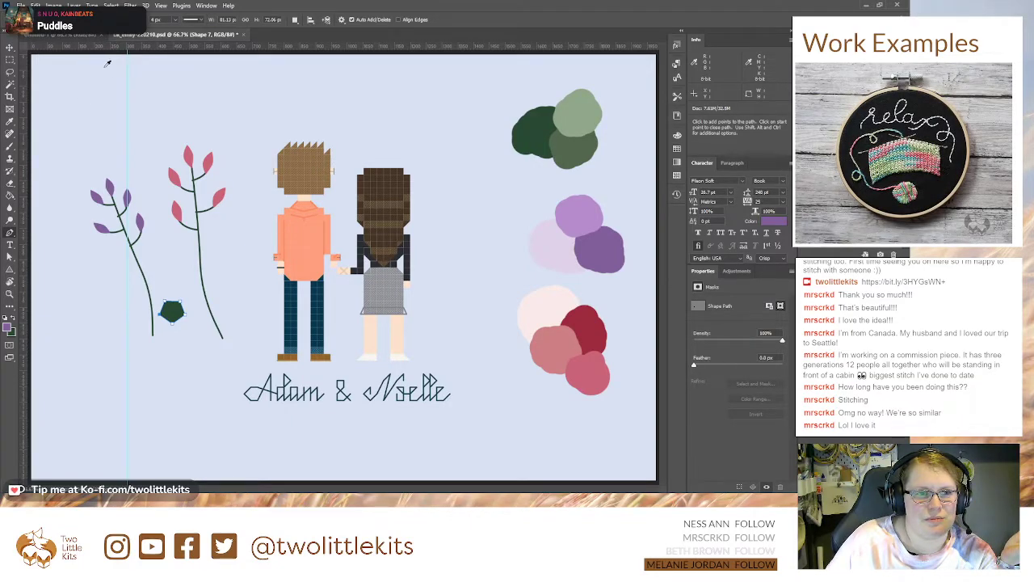
Step: Recolour the pentagon dark red from the palette and move it below the two stems
left_click(100, 70)
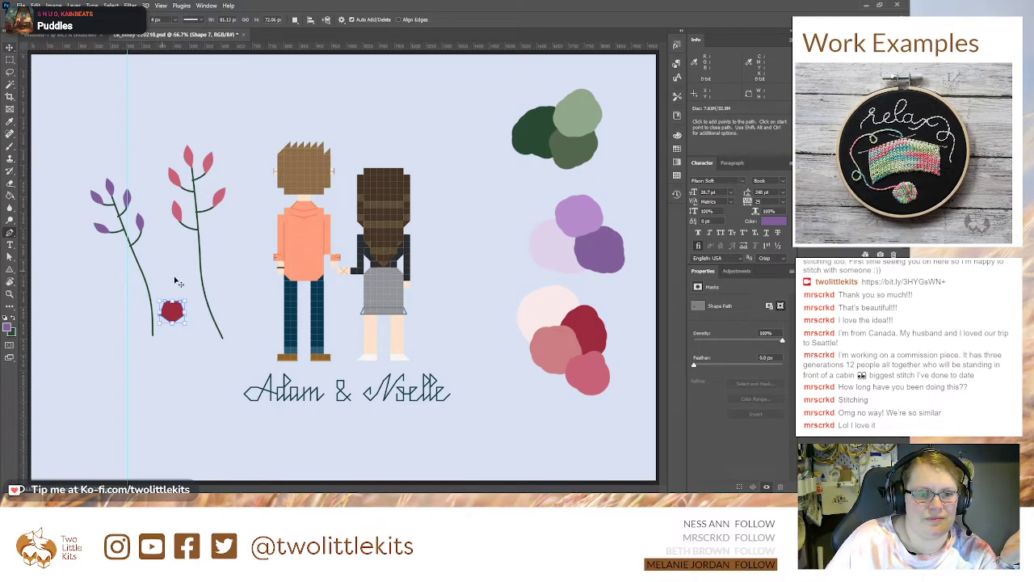
left_click(9, 48)
left_click_drag(172, 313, 186, 358)
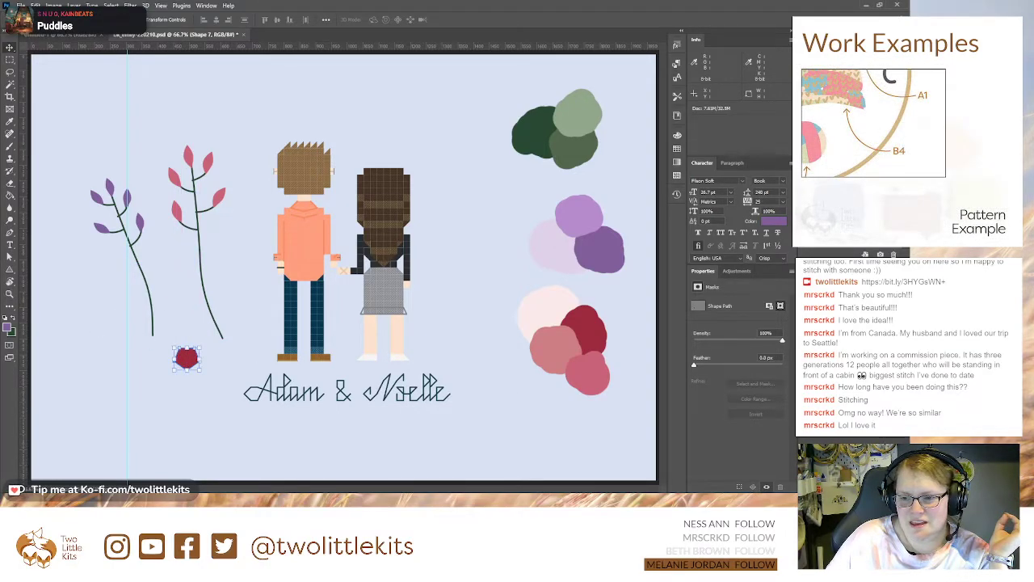
Step: Draw a closed five-petal flower about 234 by 240 px around the red pentagon with the Pen tool, curving each petal from the pentagon's corners
left_click(848, 430)
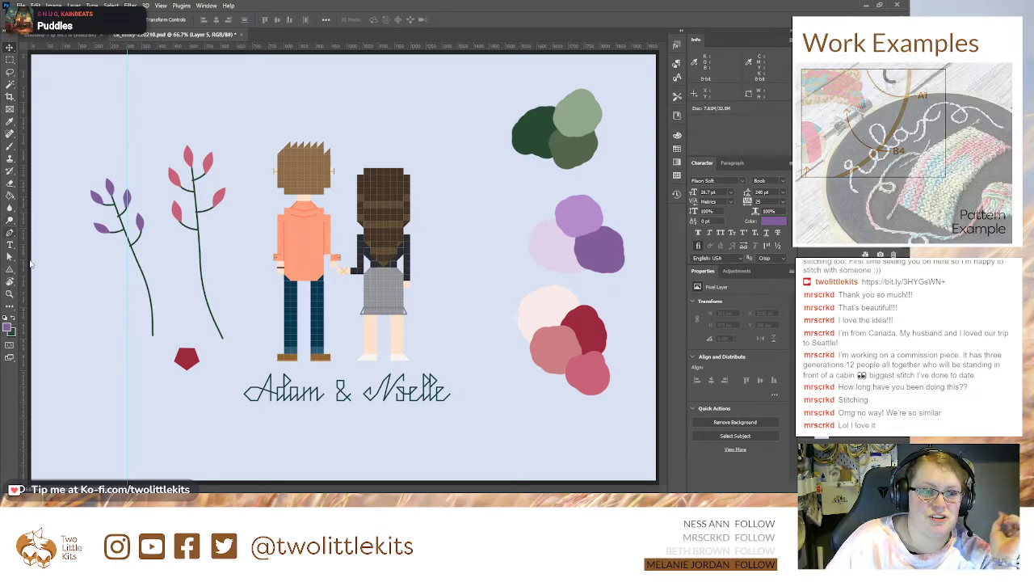
key("p")
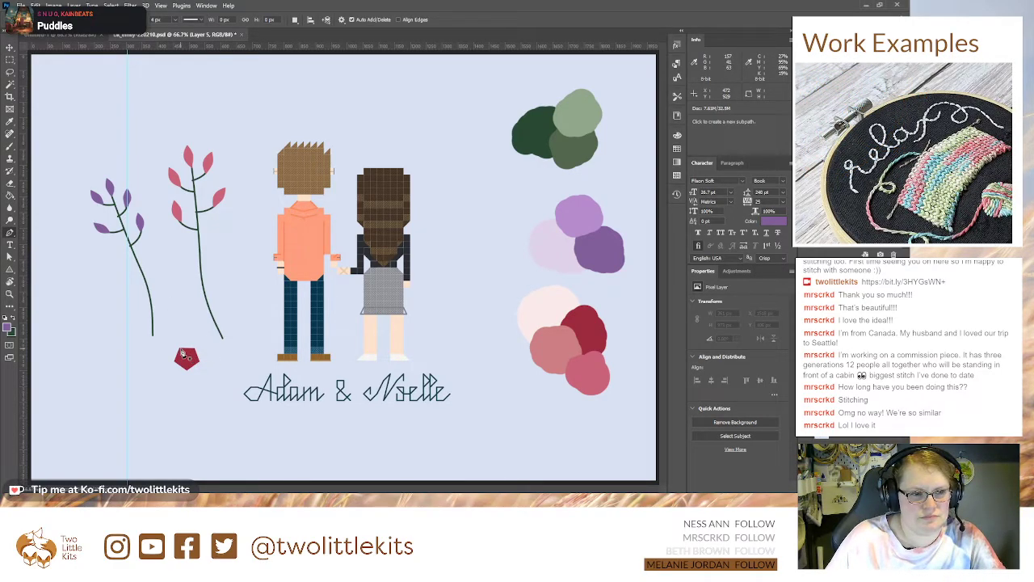
left_click(181, 349)
left_click_drag(187, 315, 214, 313)
left_click(181, 348)
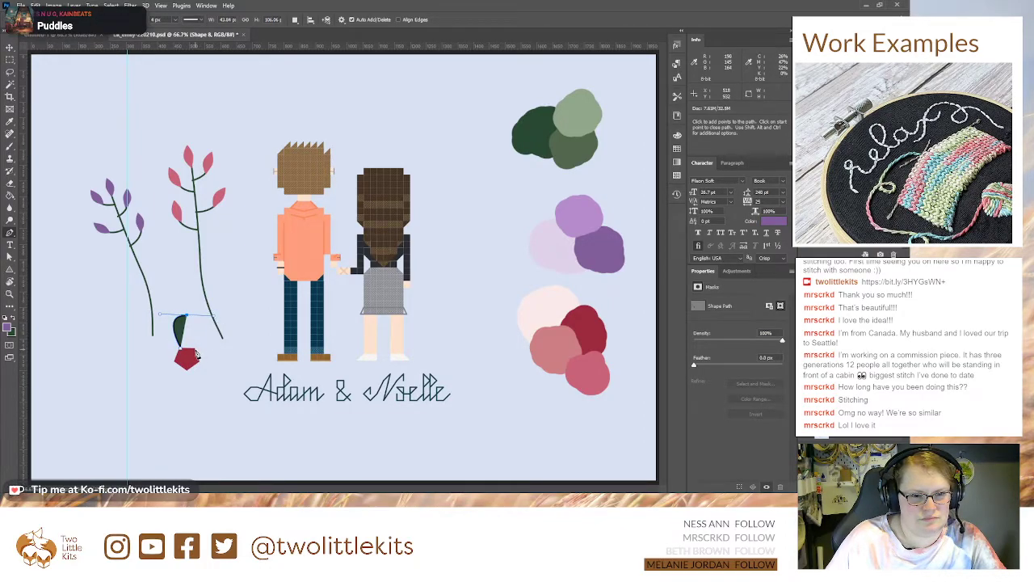
left_click(196, 349)
mouse_move(224, 340)
left_mouse_down()
mouse_move(236, 361)
mouse_move(199, 394)
mouse_move(146, 374)
mouse_move(153, 378)
left_mouse_up()
left_click(196, 349)
left_click(174, 363)
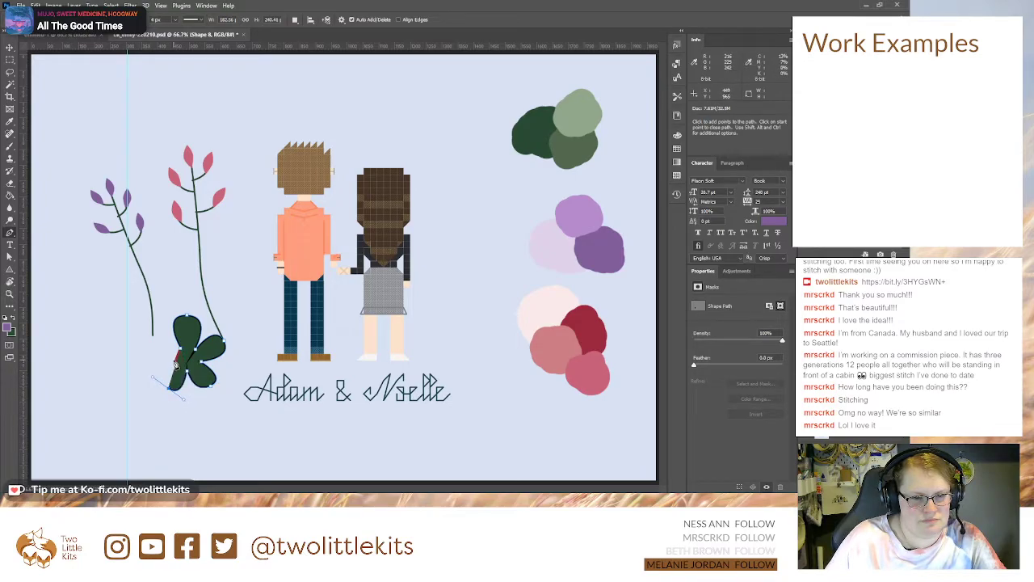
left_click_drag(153, 340, 165, 324)
left_click(181, 349)
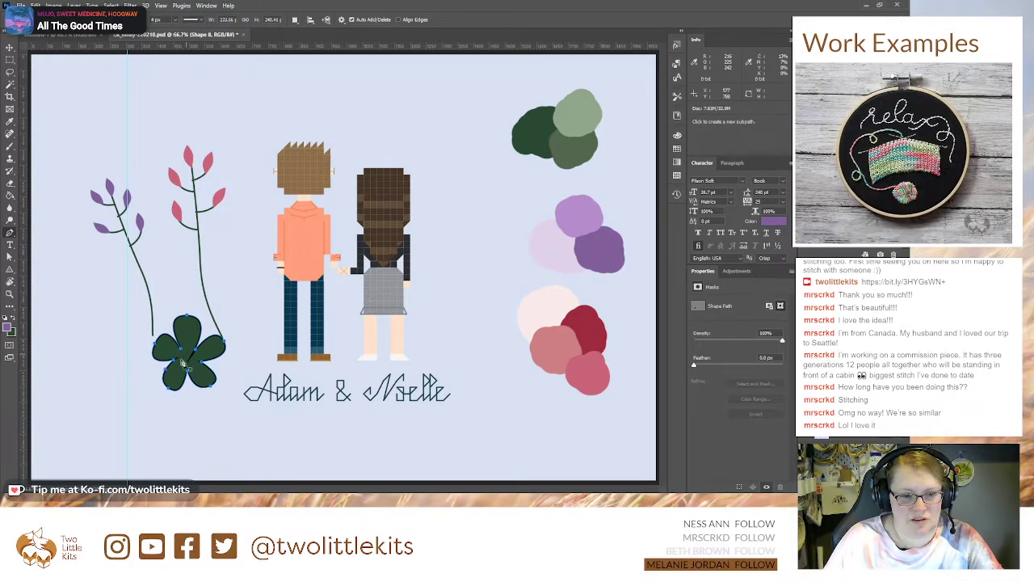
Step: Widen the inner side of the flower's top petal, facing the couple, by lengthening the curve handle at its tip
key("ctrl+plus")
key("ctrl+plus")
key("ctrl+plus")
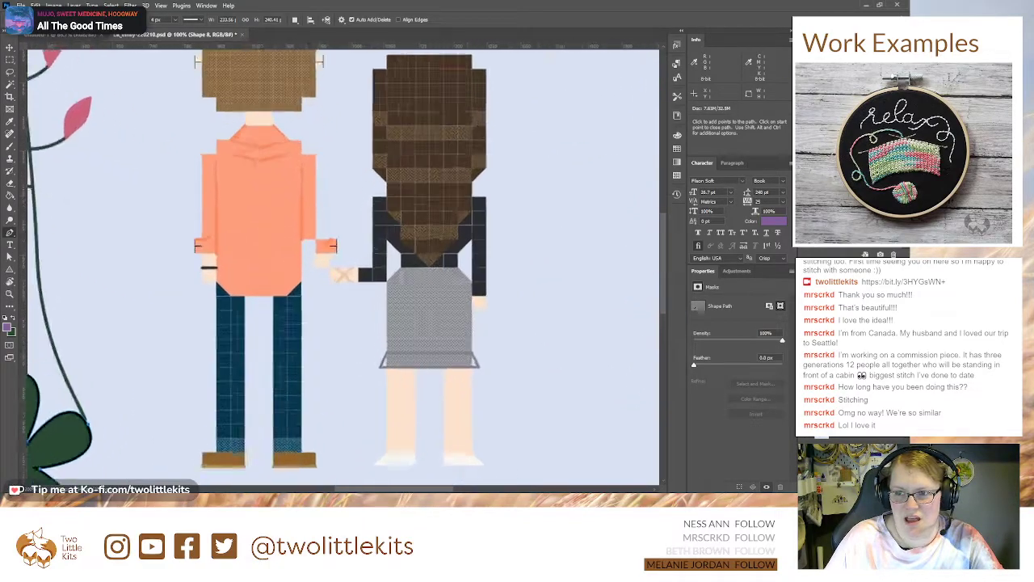
left_click_drag(49, 464, 658, 72)
key("a")
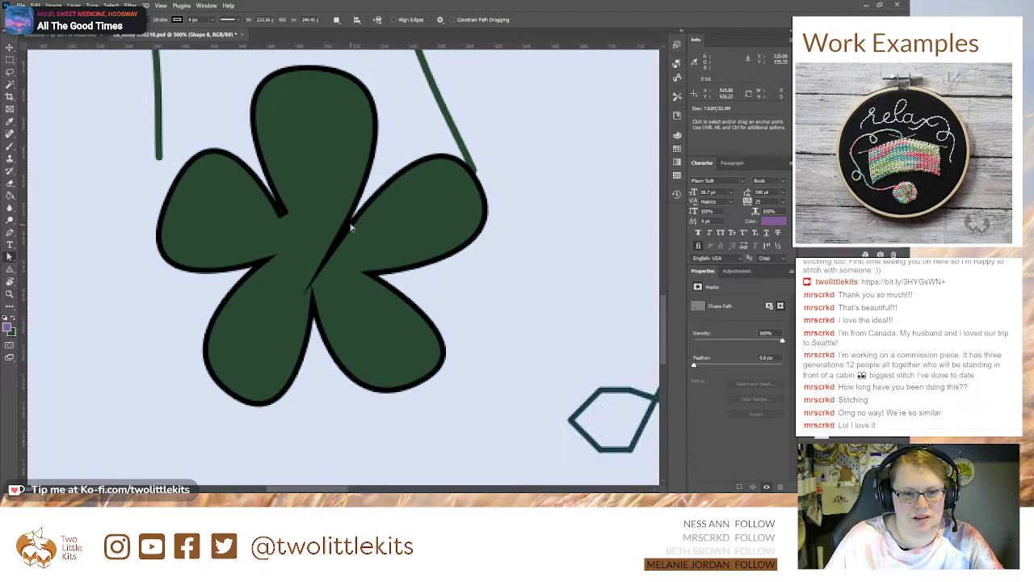
left_click(351, 221)
left_click(352, 89)
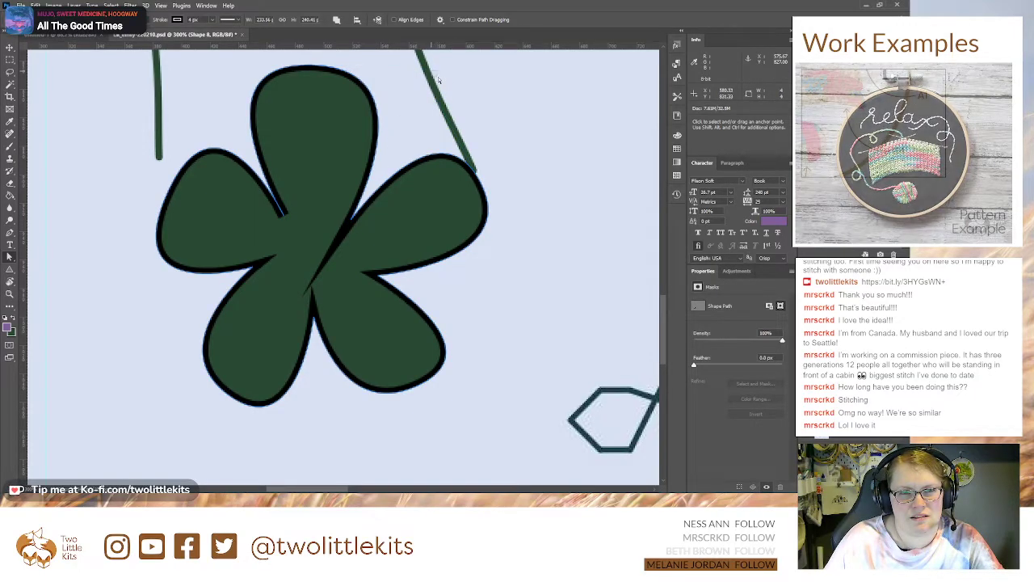
left_click(314, 67)
left_click_drag(433, 68, 447, 70)
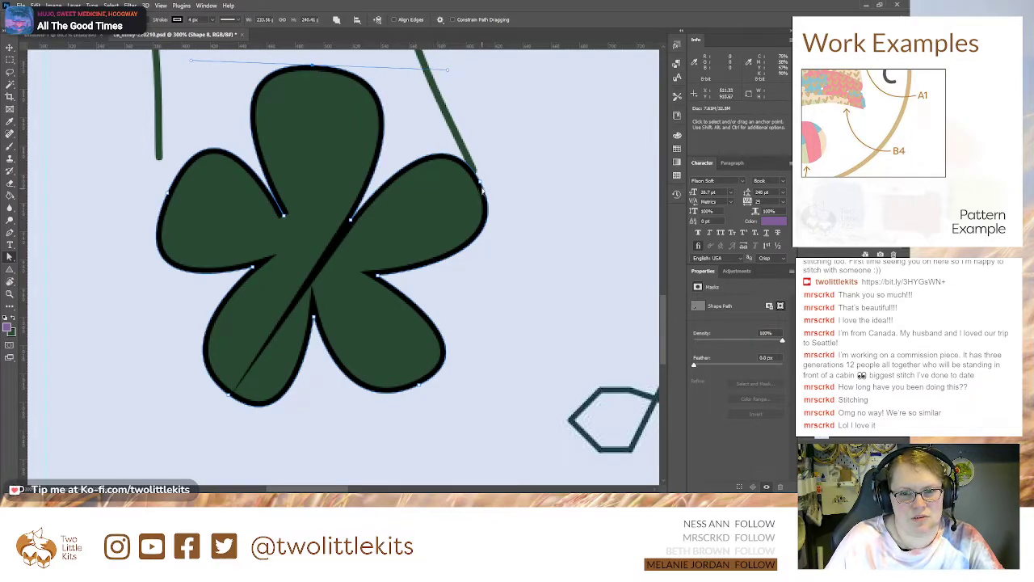
Step: Adjust the curve handle at the tip of the flower's upper-right petal to make that petal slightly fuller
left_click(481, 185)
left_click_drag(438, 103, 432, 102)
left_click(350, 220)
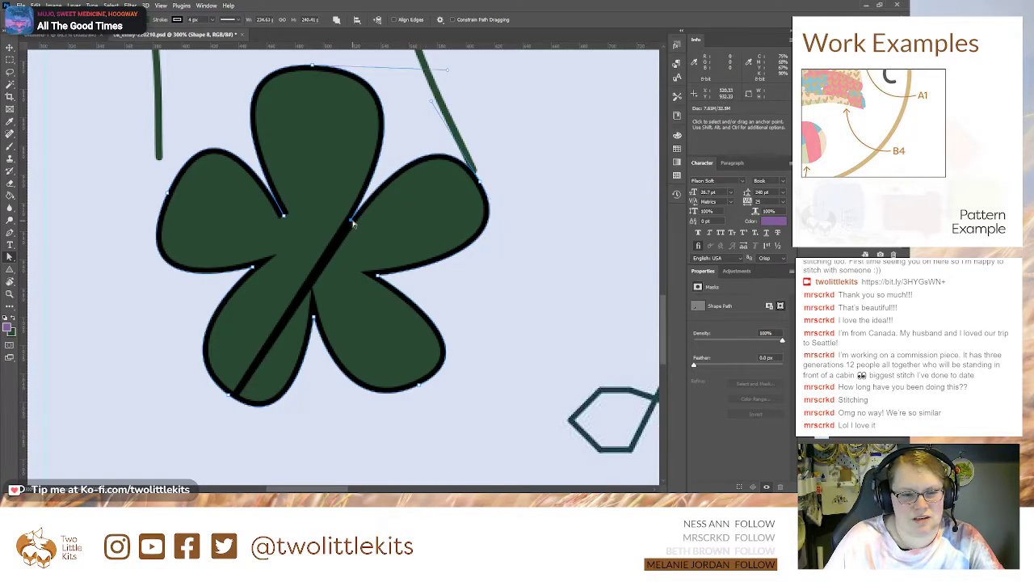
key("c")
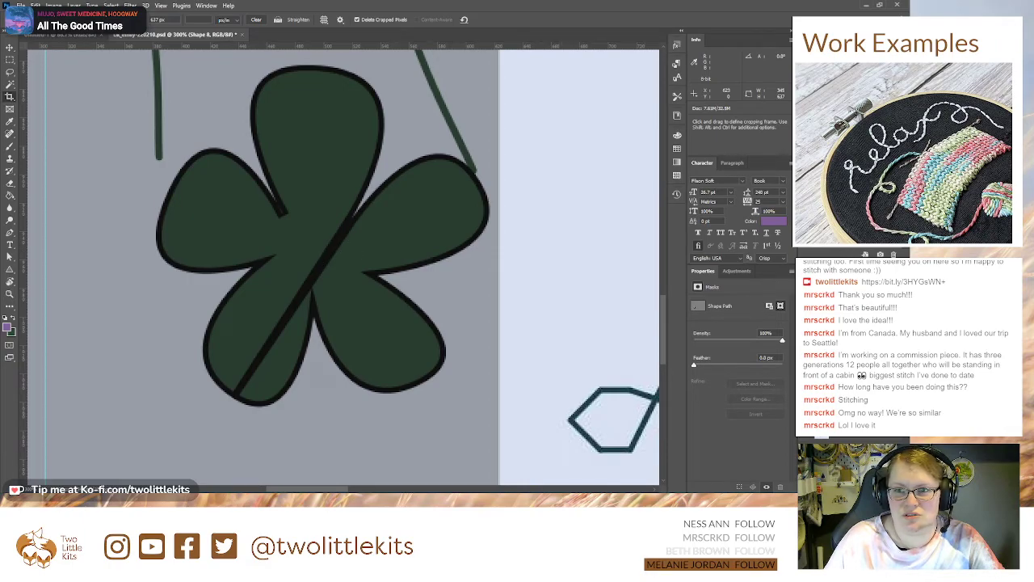
key("ctrl+minus")
key("ctrl+minus")
key("ctrl+minus")
key("ctrl+minus")
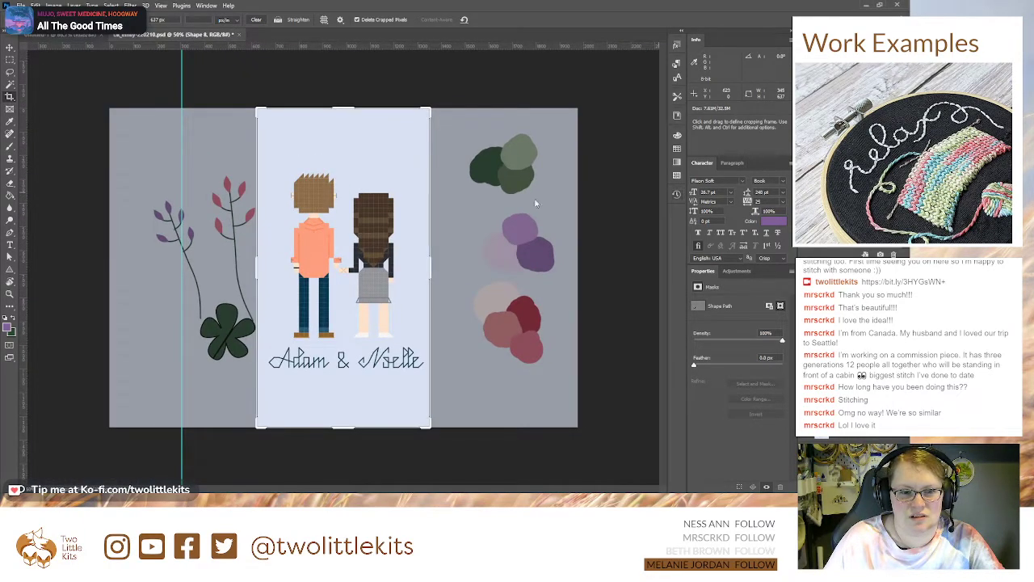
key("Escape")
key("v")
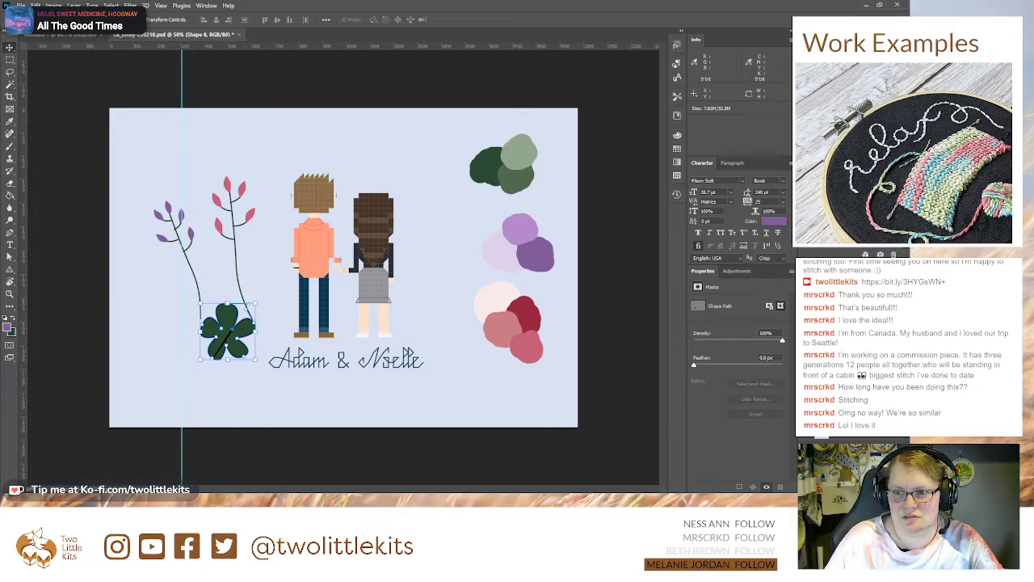
Step: Convert the anchor point between the top and upper-right petals so the black outline stops crossing the flower
key("ctrl+plus")
key("ctrl+plus")
key("ctrl+plus")
left_click_drag(81, 388, 604, 153)
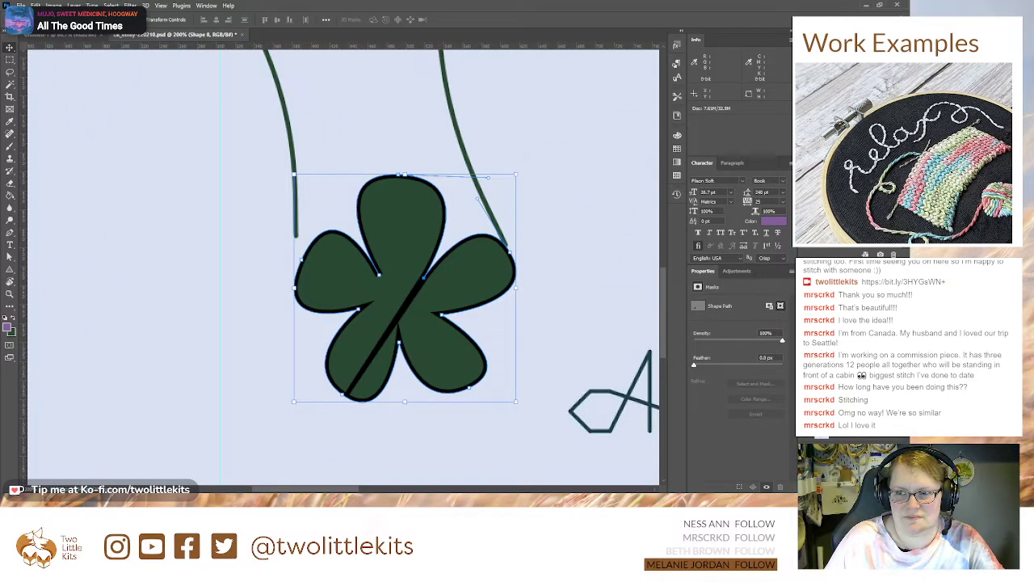
key("ctrl+plus")
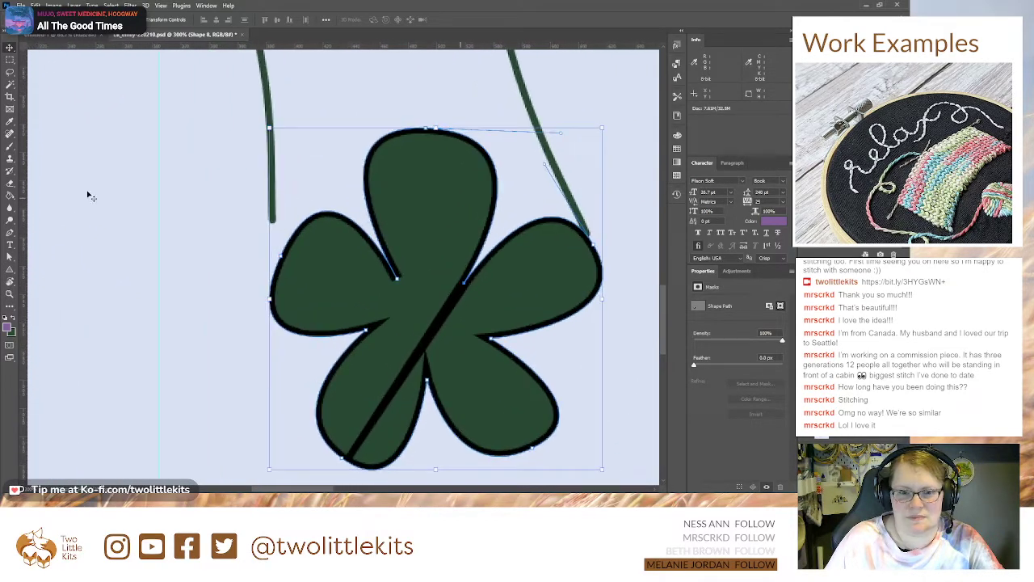
left_click(9, 233)
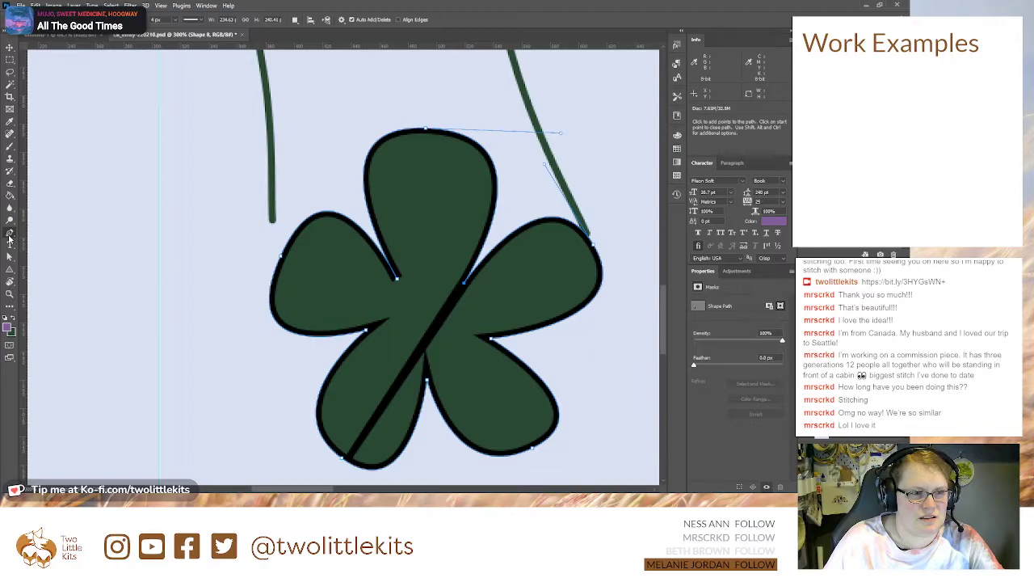
left_click(61, 280)
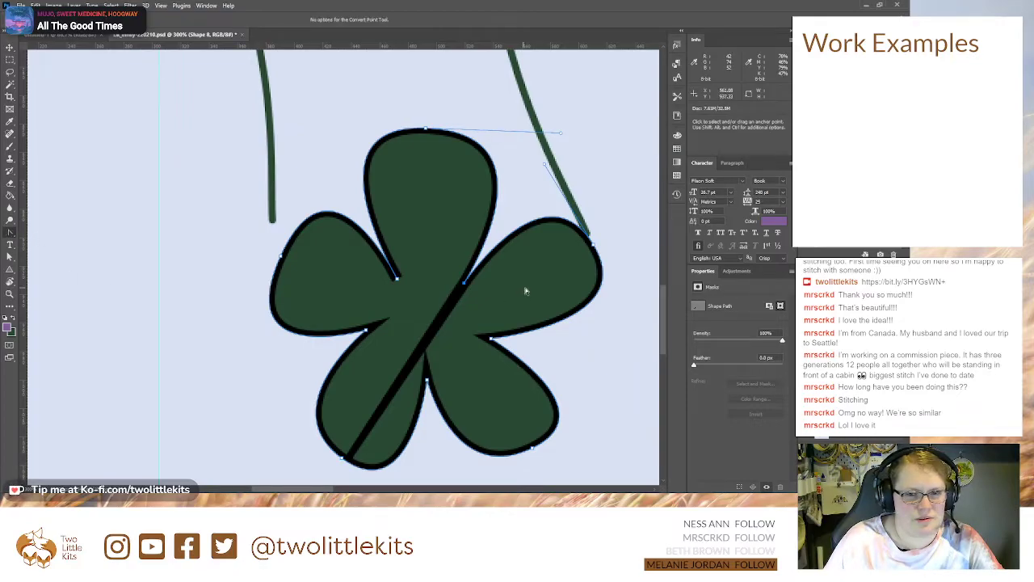
left_click(464, 285)
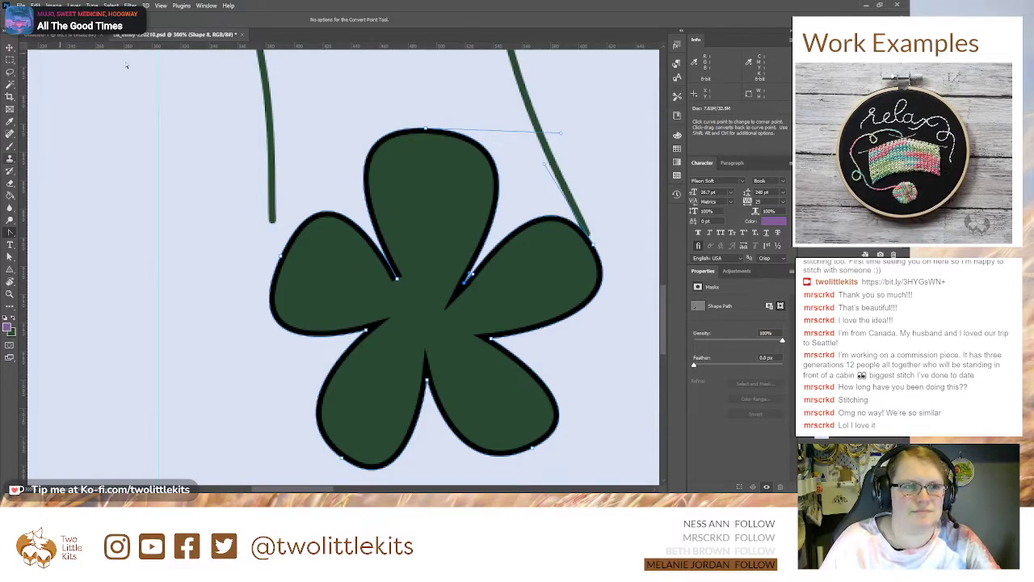
Step: Remove the leftover curve handle from the corner point between the flower's top and upper-right petals
left_click(30, 238)
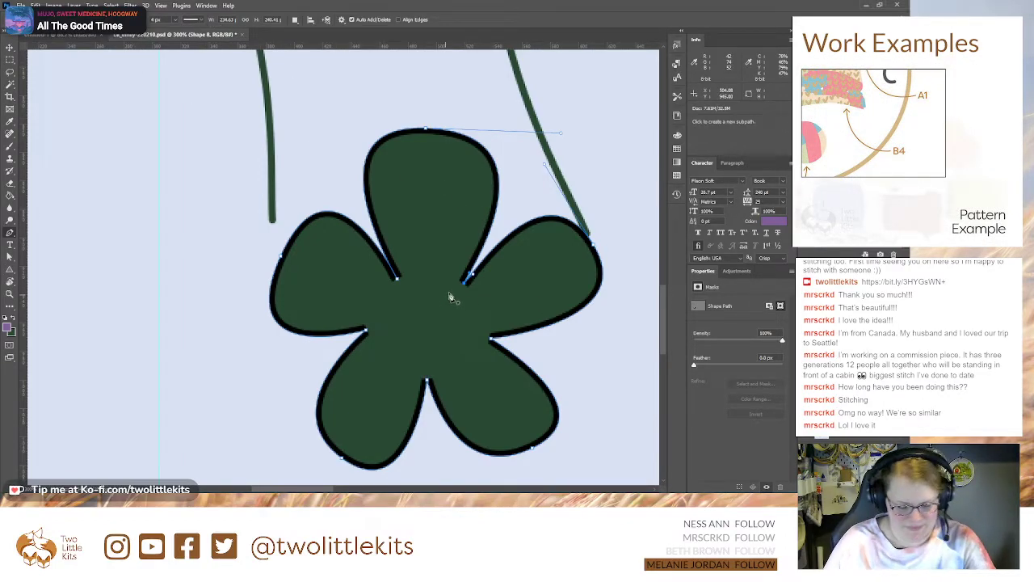
left_click(53, 277)
left_click(465, 283)
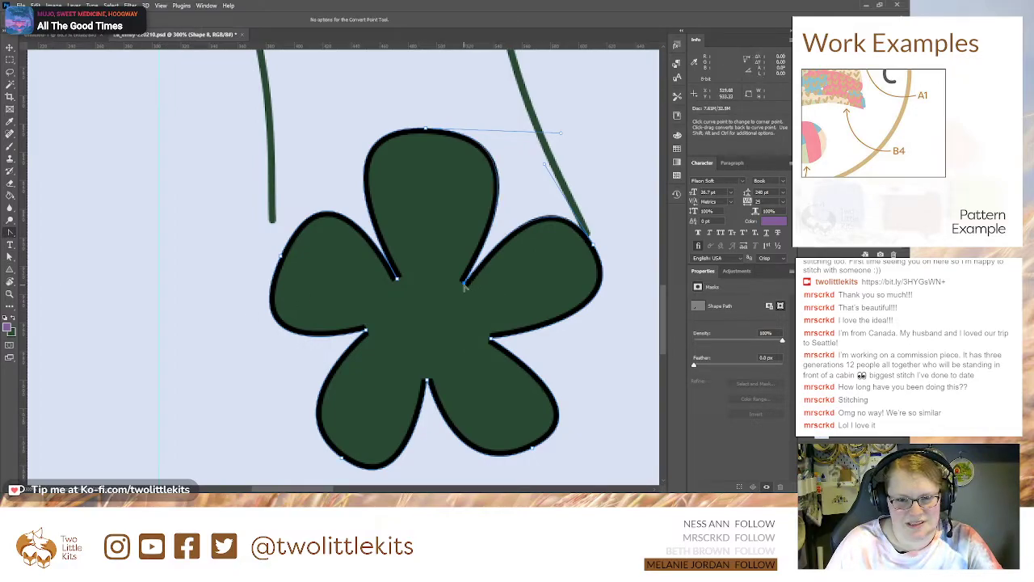
key("a")
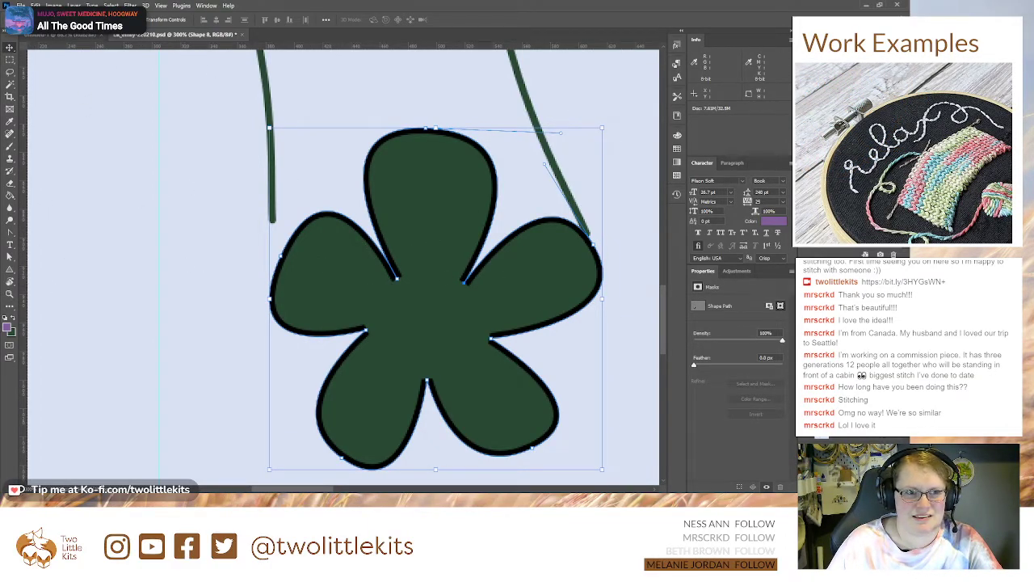
left_click(10, 220)
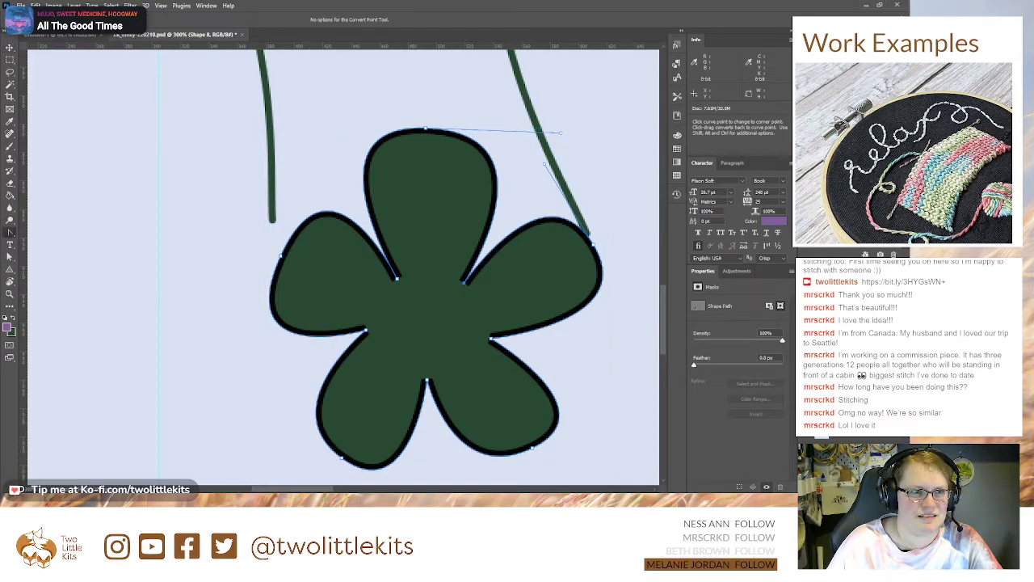
left_click(10, 233)
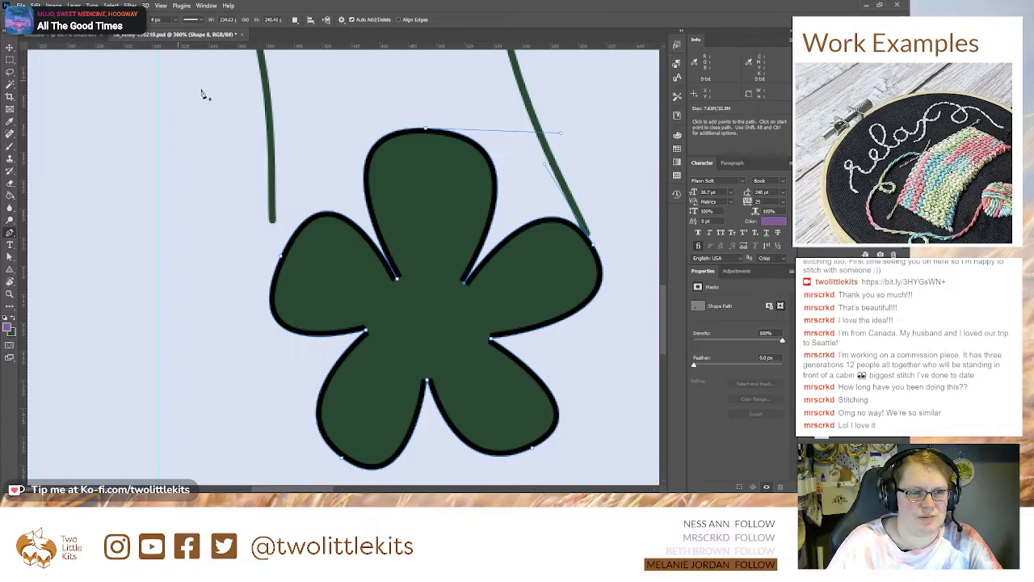
Step: Recolour the five-petal flower with the palest pink of the palette swatches and remove its black outline
key("ctrl+minus")
key("ctrl+minus")
key("ctrl+minus")
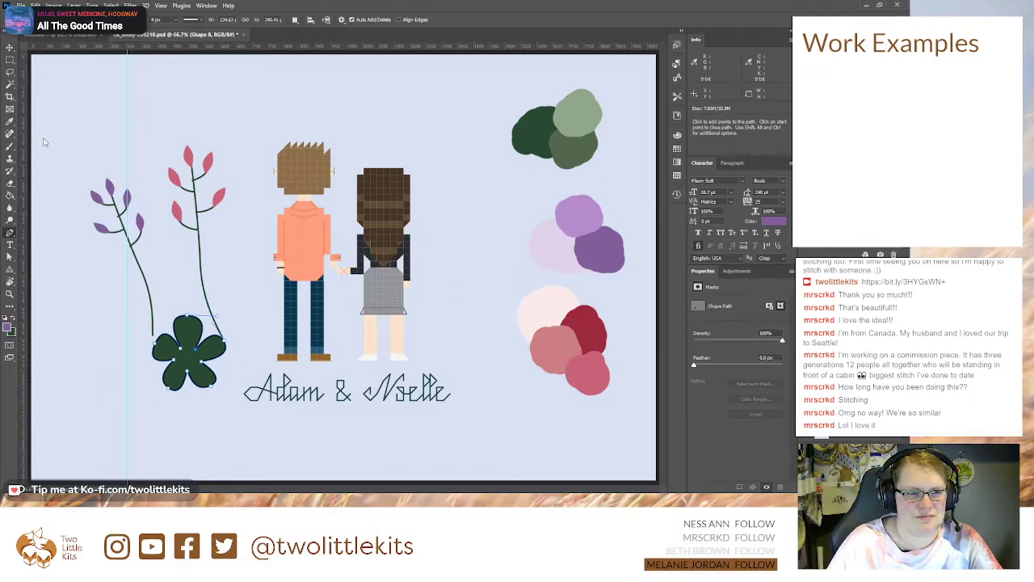
key("i")
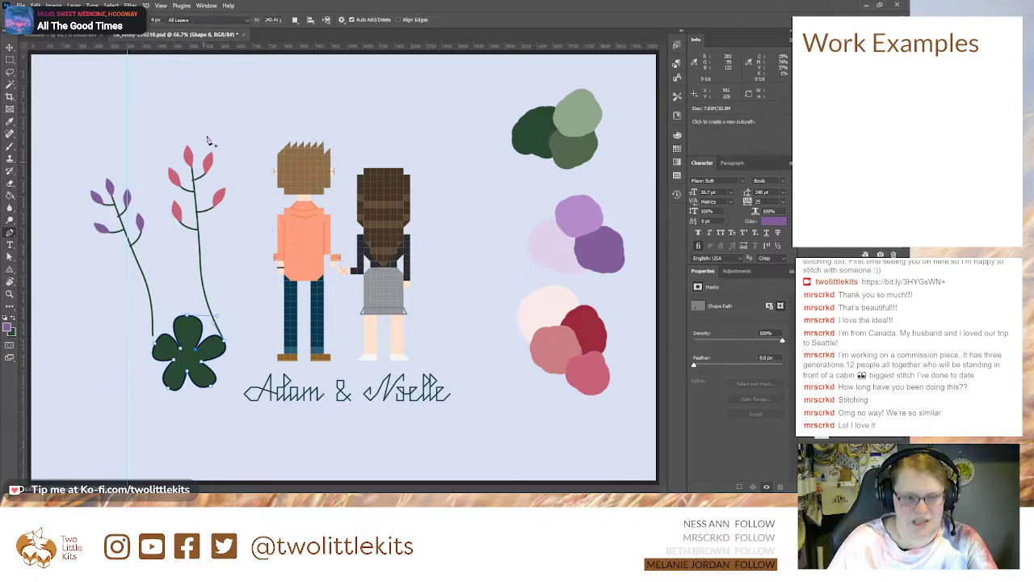
left_click(540, 308)
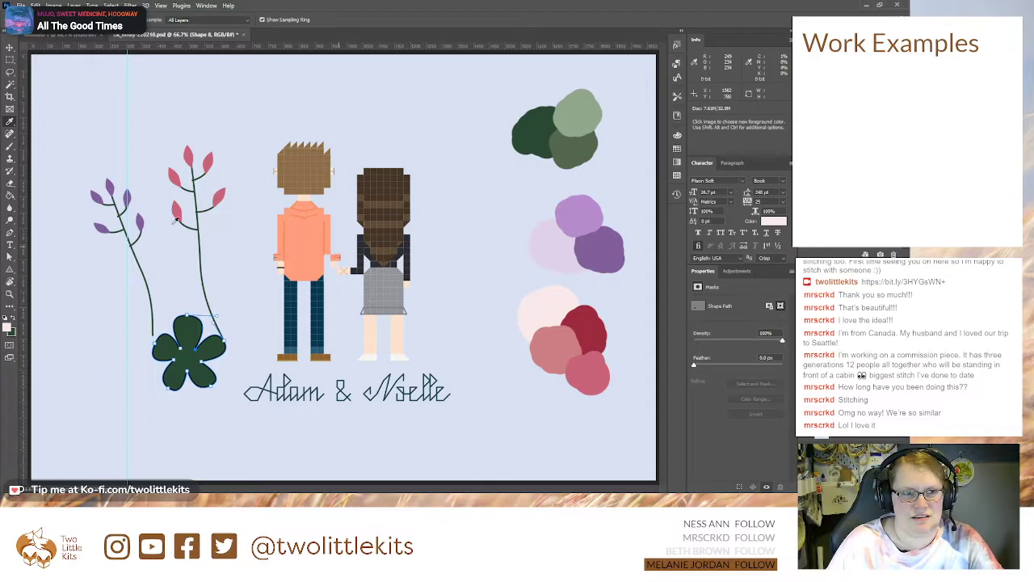
left_click(10, 47)
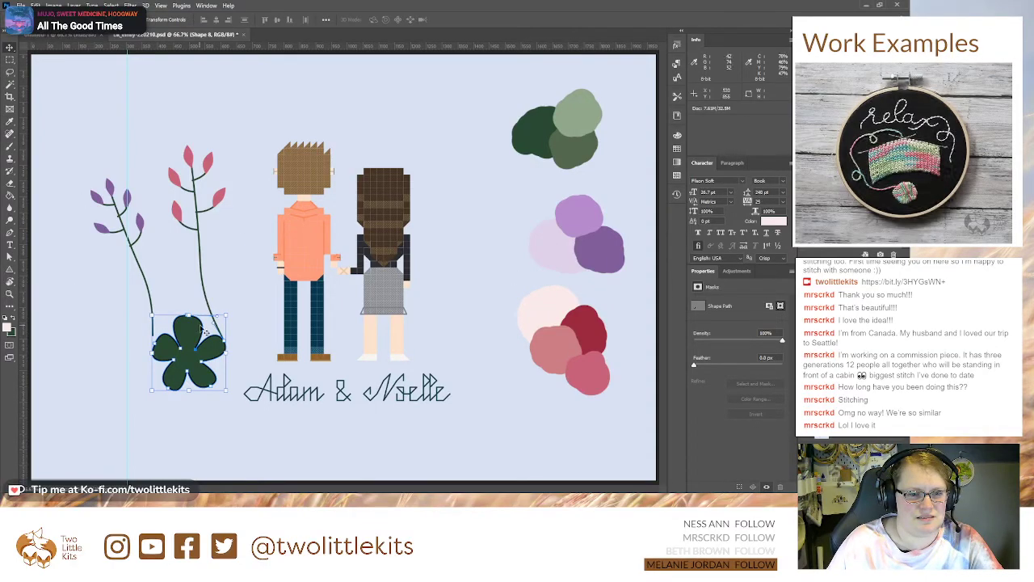
key("p")
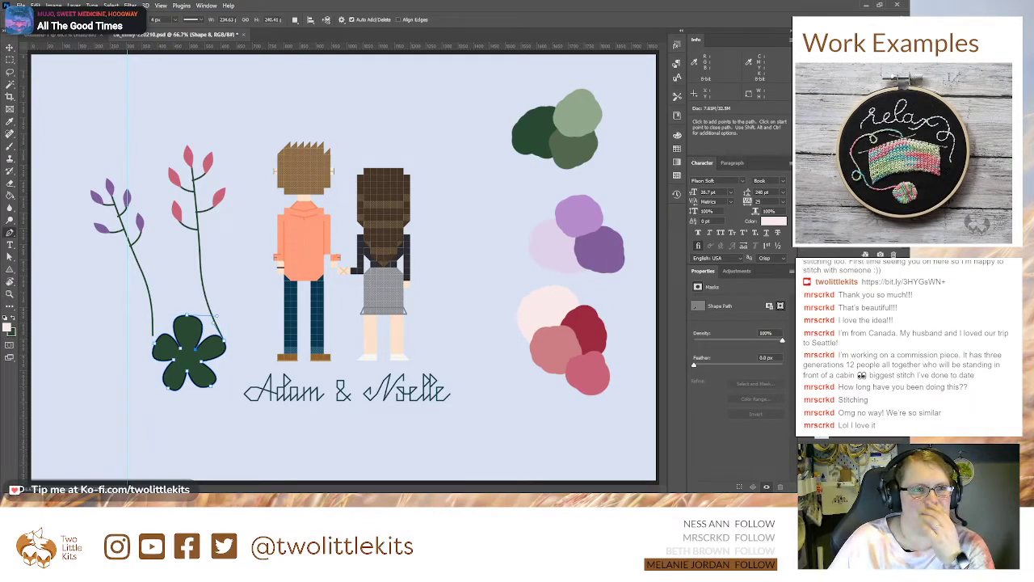
key("alt+BackSpace")
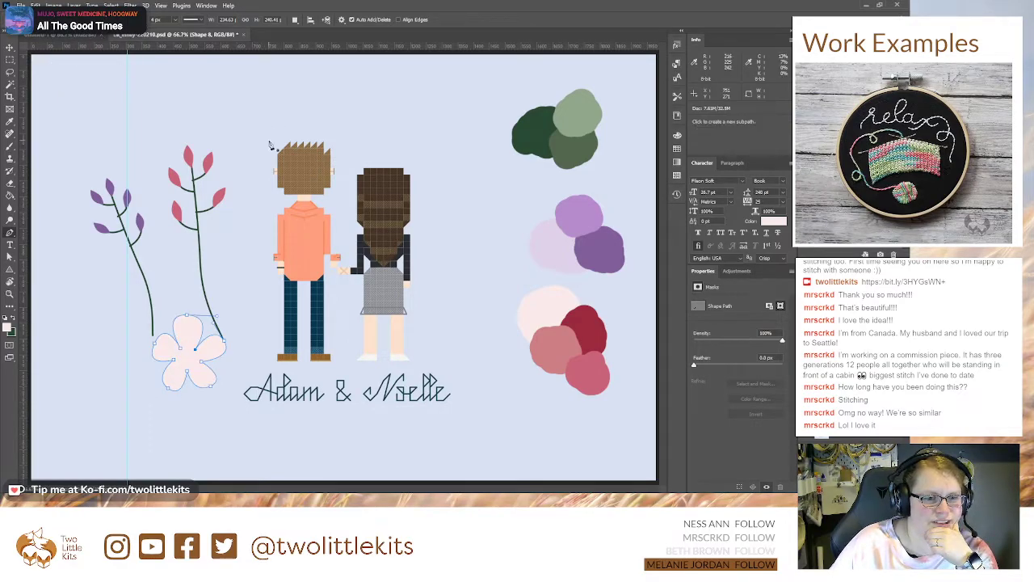
Step: Send the pale pink petal shape behind the red pentagon in the layer order
left_click(10, 46)
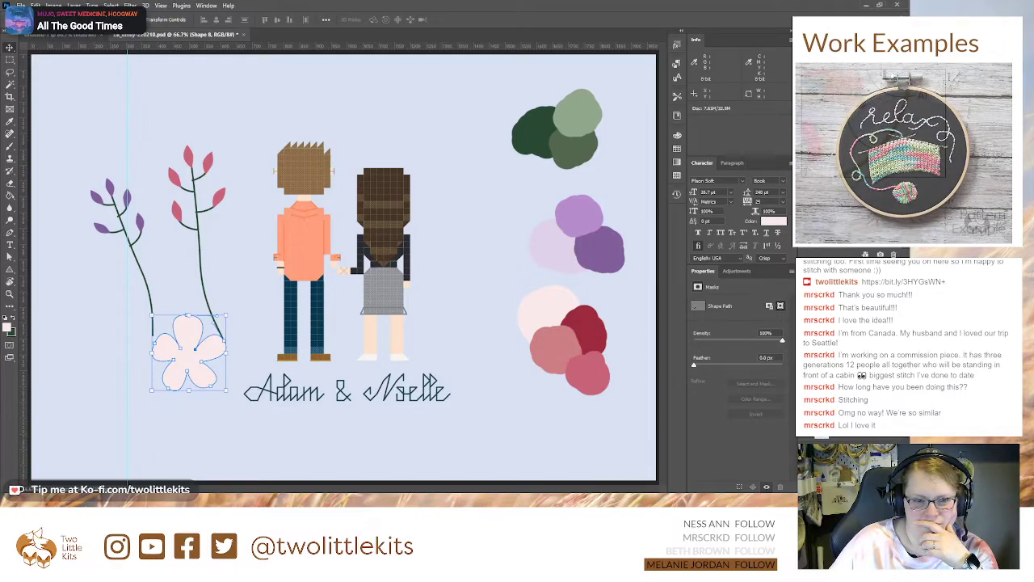
key("ctrl+[")
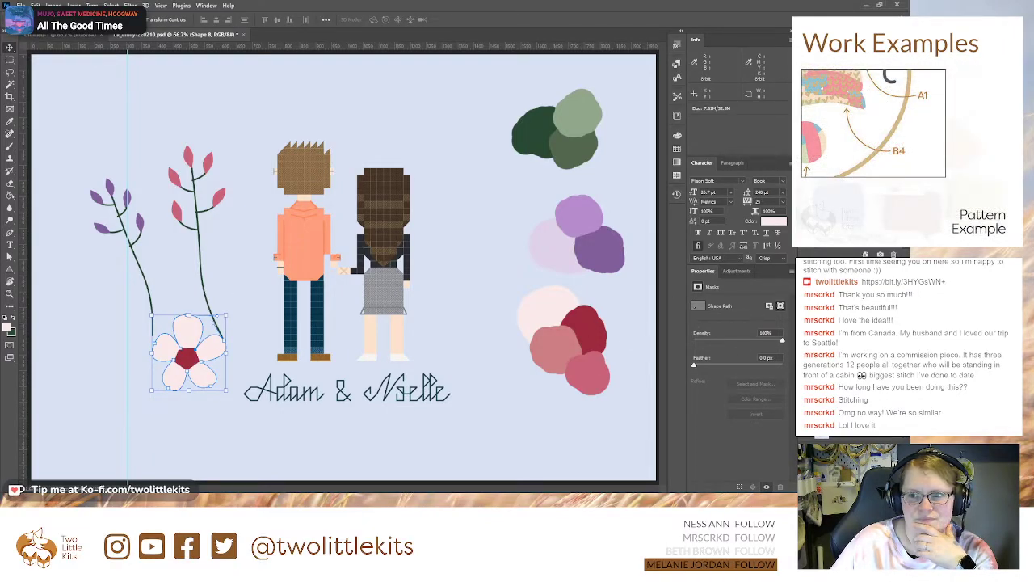
key("ctrl+plus")
key("ctrl+plus")
left_click_drag(96, 428, 556, 138)
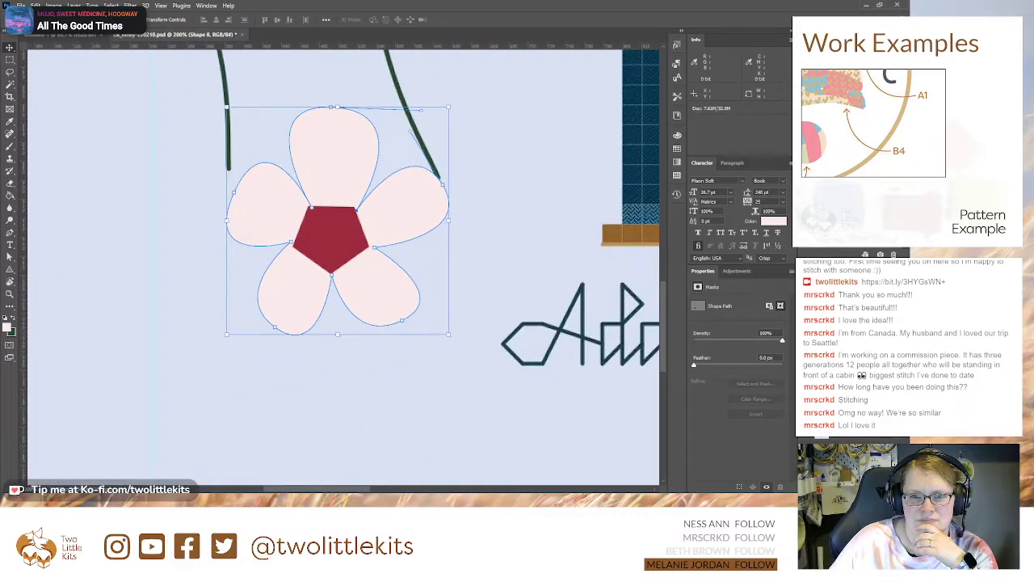
Step: Move the petals and the red pentagon together to the empty area beside the pink palette swatches
left_click_drag(333, 232, 0, 291)
left_click_drag(58, 318, 558, 266)
left_click_drag(558, 266, 179, 270)
left_click_drag(180, 271, 308, 246)
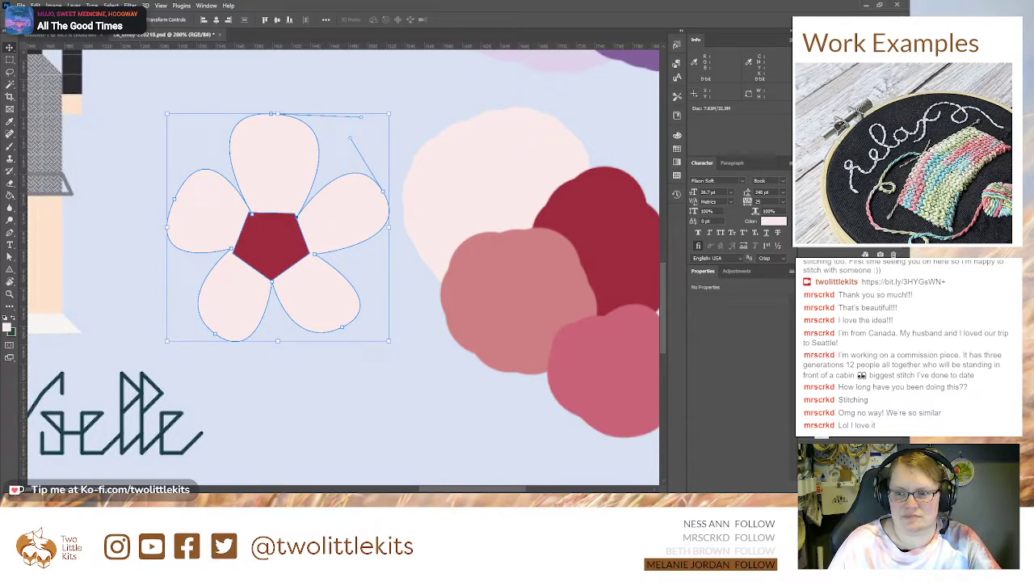
Step: Add a radial Gradient Overlay layer style to the petal shape
left_click(848, 355)
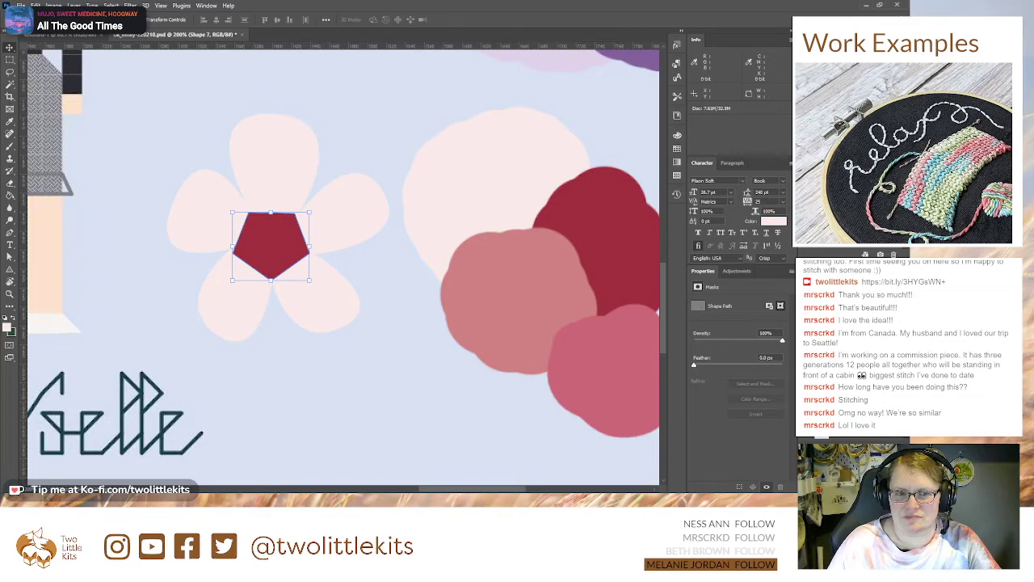
left_click(848, 370)
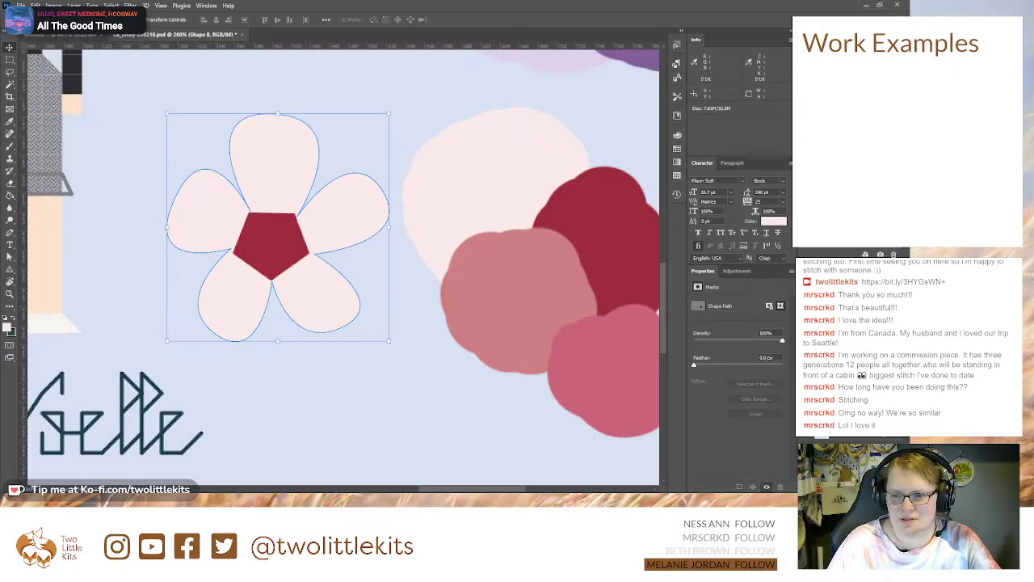
double_click(848, 370)
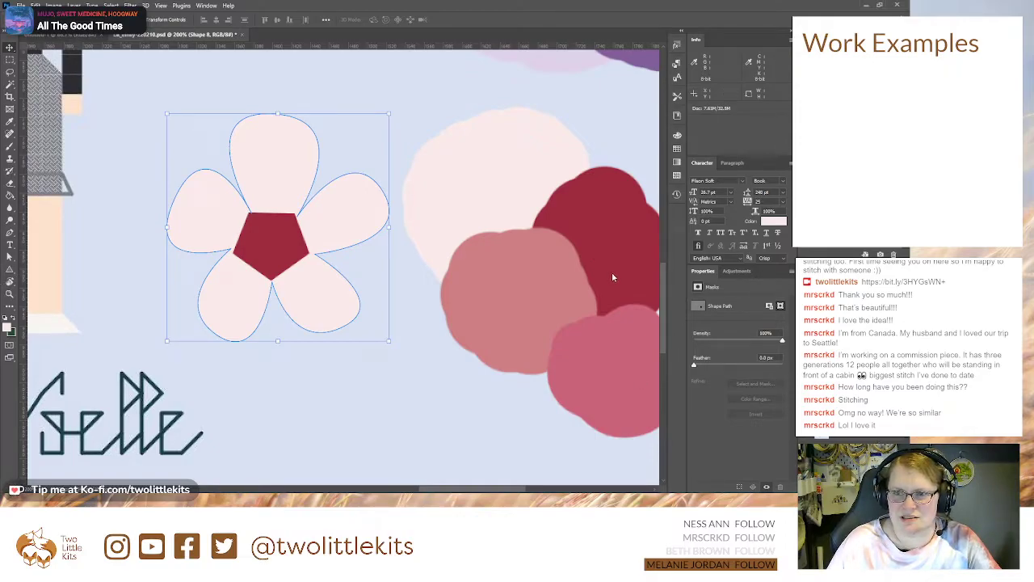
left_click(447, 230)
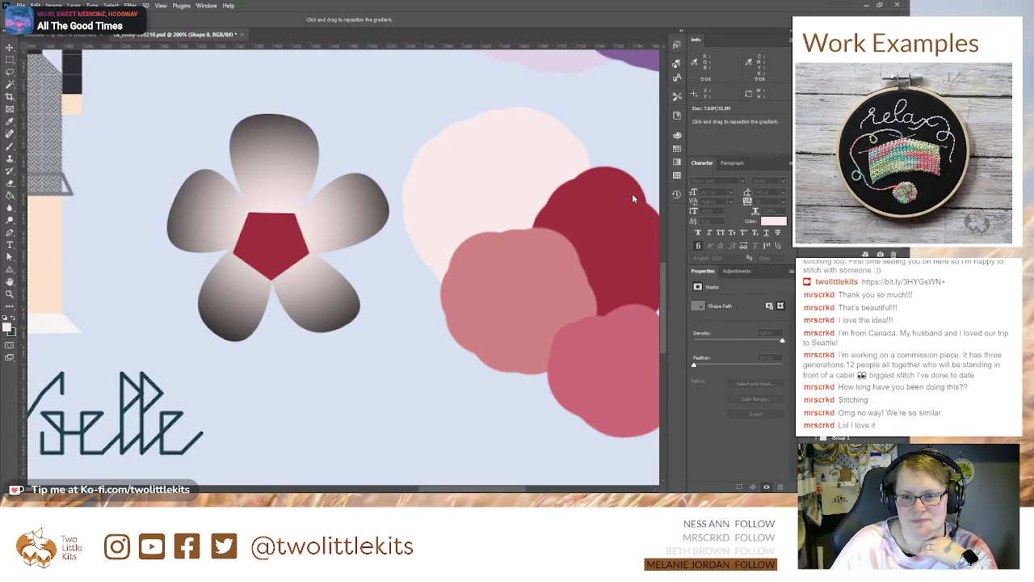
Step: Set the petal gradient to run from the pentagon's dark red to the palest pink swatch, keeping the red close around the centre
key("i")
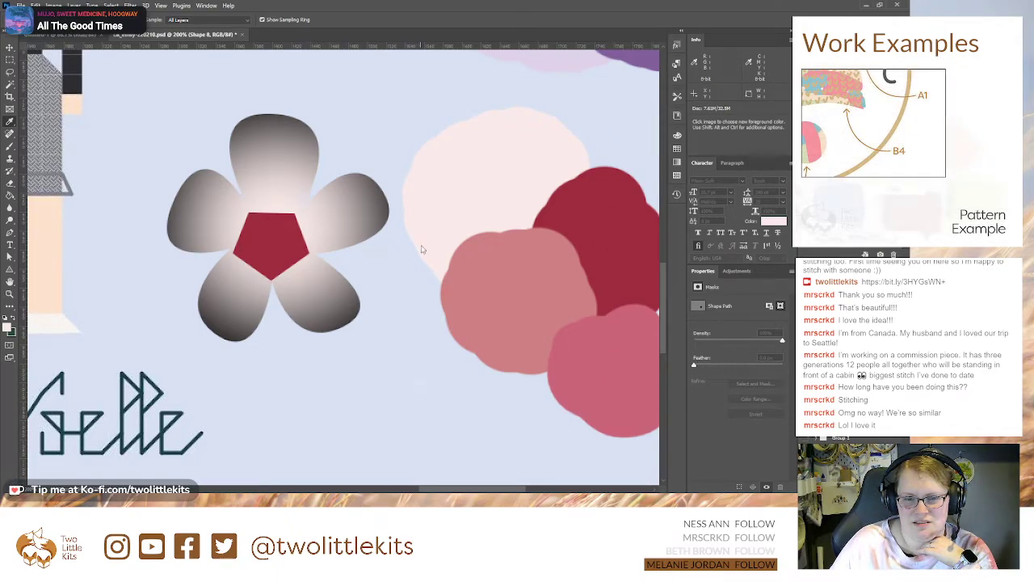
left_click(481, 135)
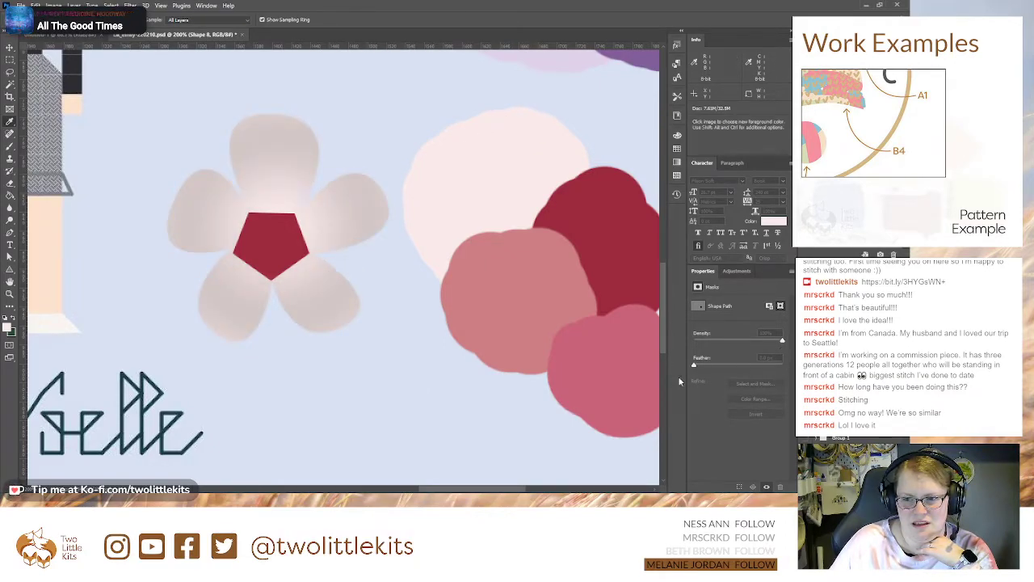
left_click(270, 219)
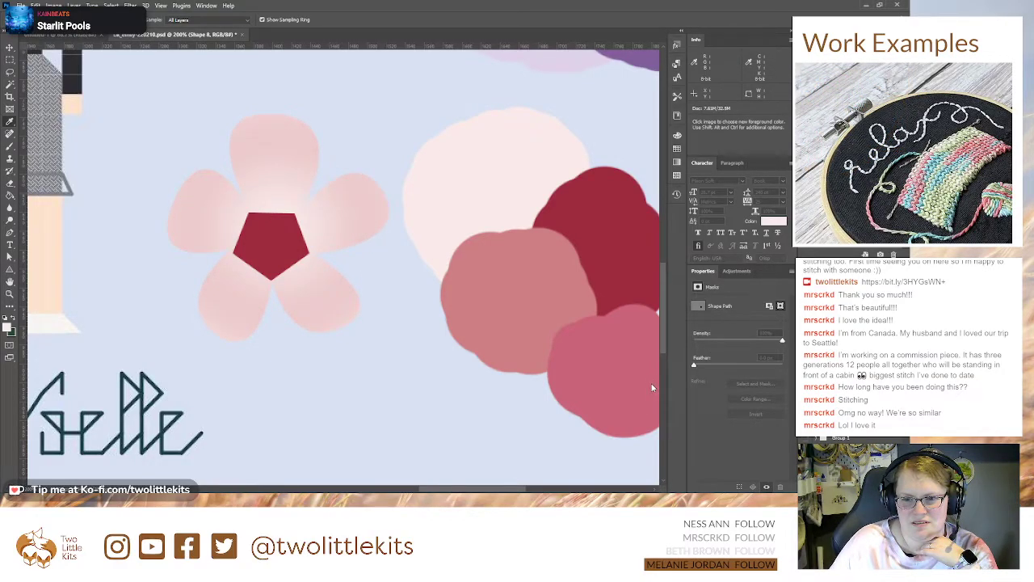
left_click(709, 366)
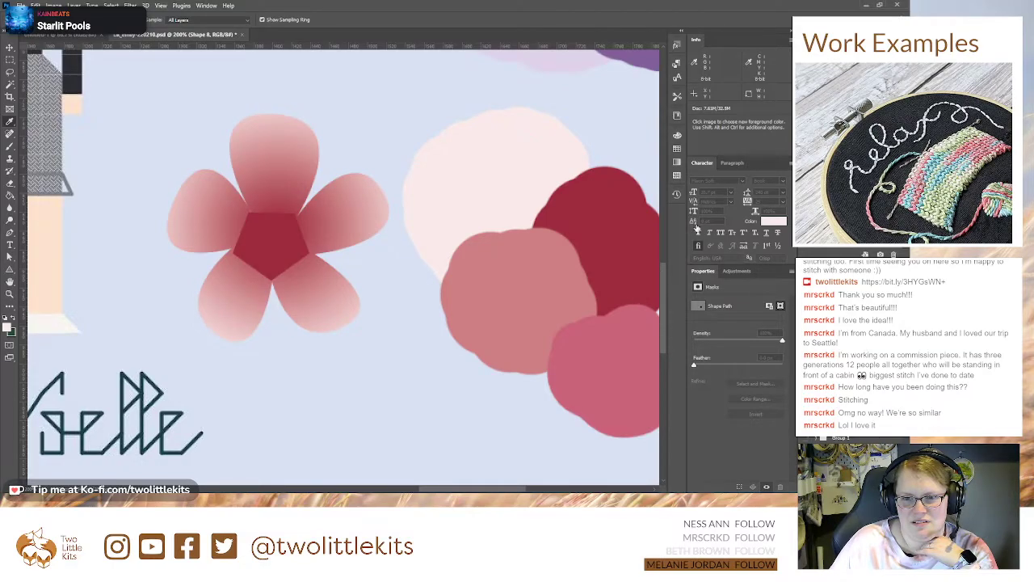
left_click(760, 198)
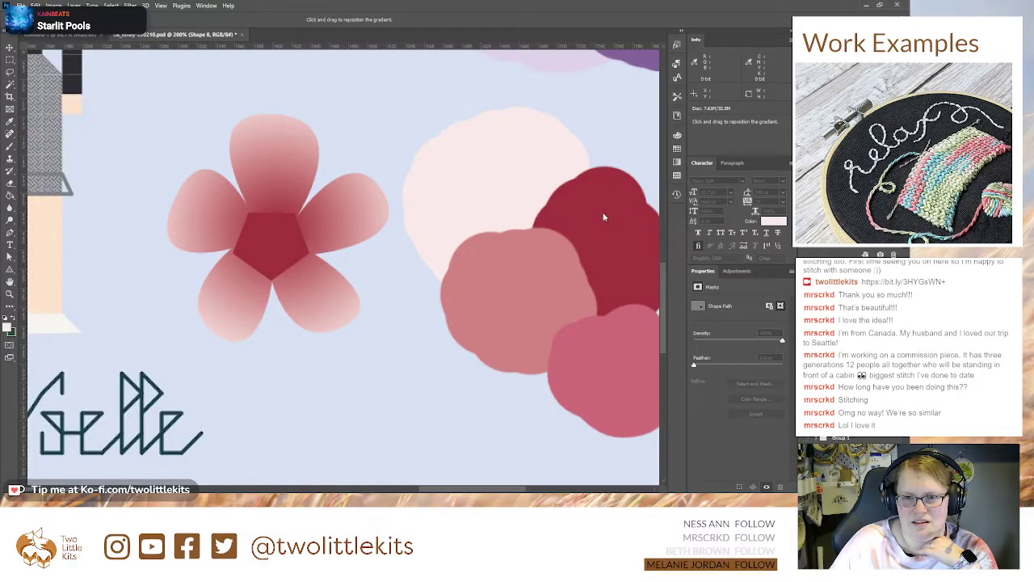
left_click_drag(620, 237, 596, 244)
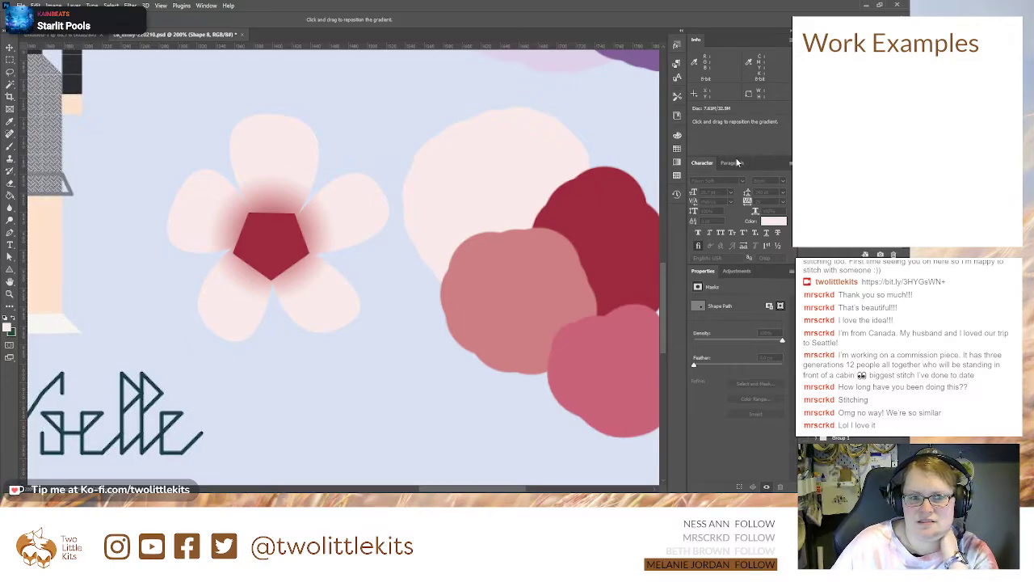
Step: Scale the red pentagon down slightly and nudge it to sit centred within the flower's red glow
key("v")
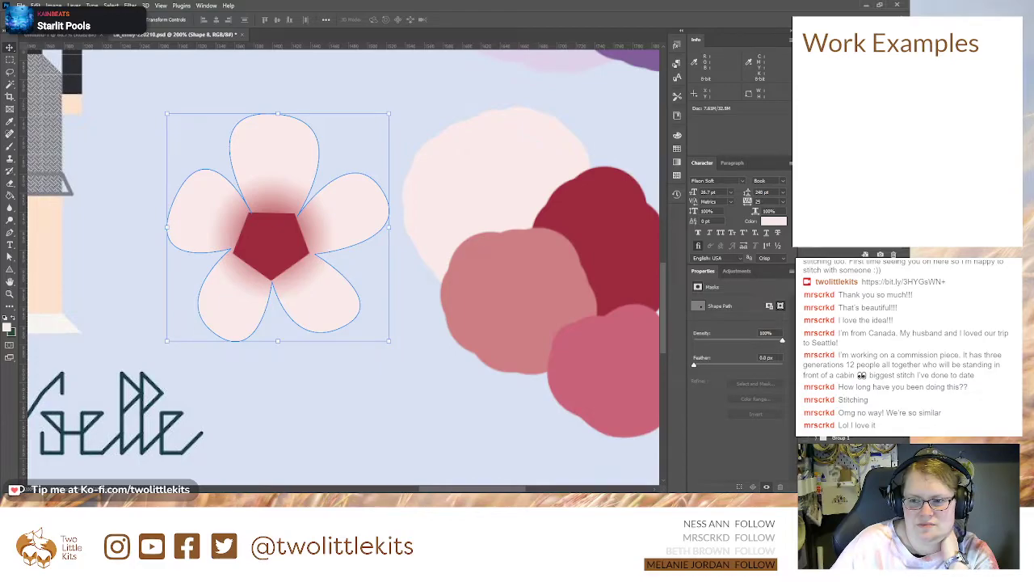
key("ctrl+t")
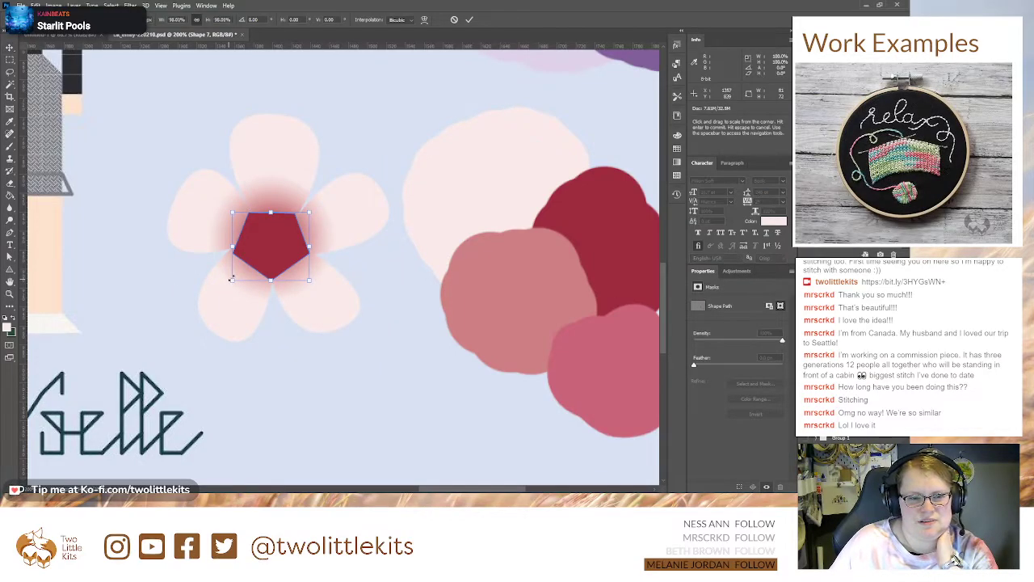
left_click_drag(310, 213, 272, 238)
key("Down")
key("Down")
key("Return")
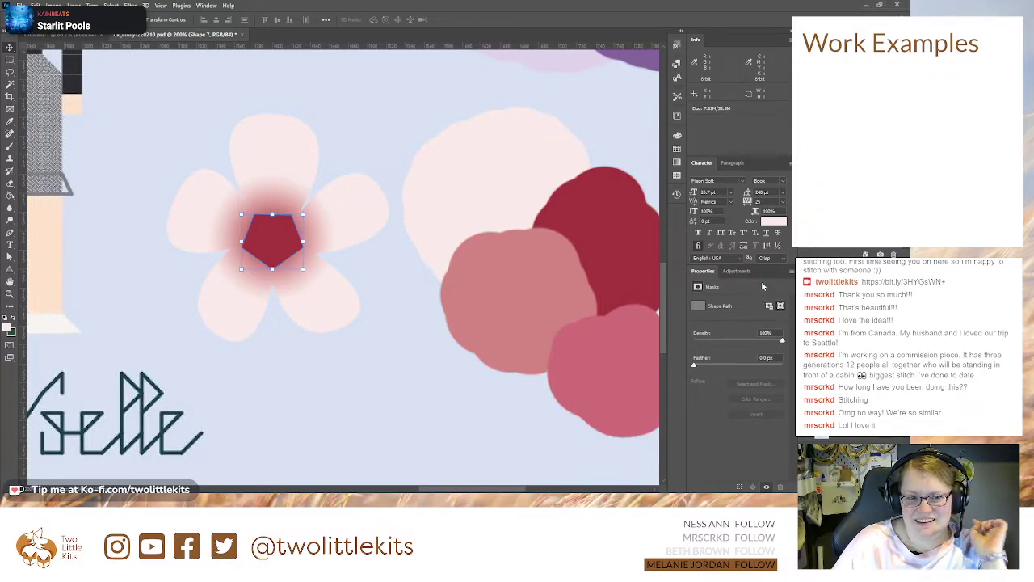
Step: Group the petals and pentagon under the name flower1 and place the group in the canvas's lower-left corner
key("ctrl+minus")
key("ctrl+minus")
key("ctrl+minus")
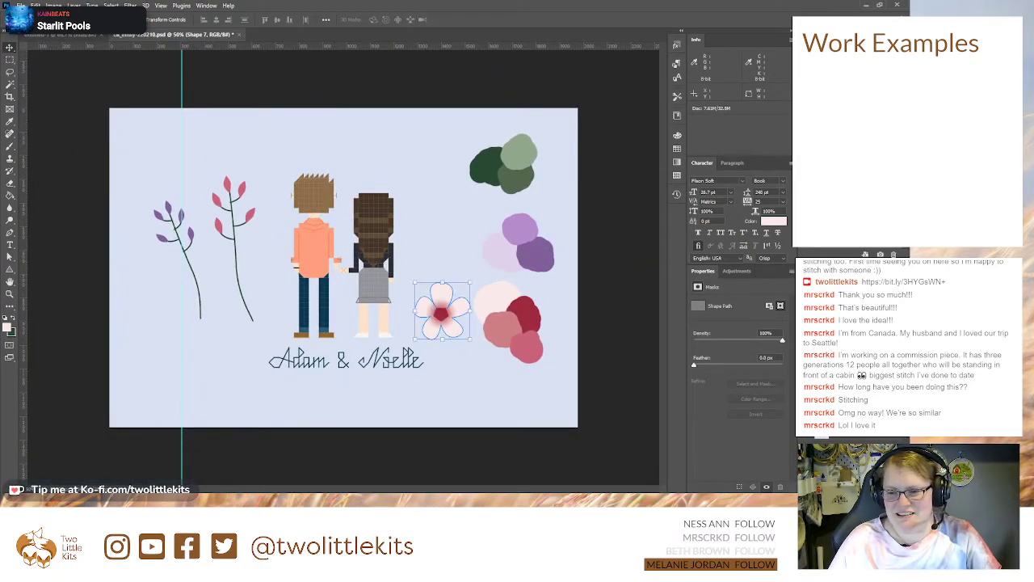
left_click(853, 364, "shift")
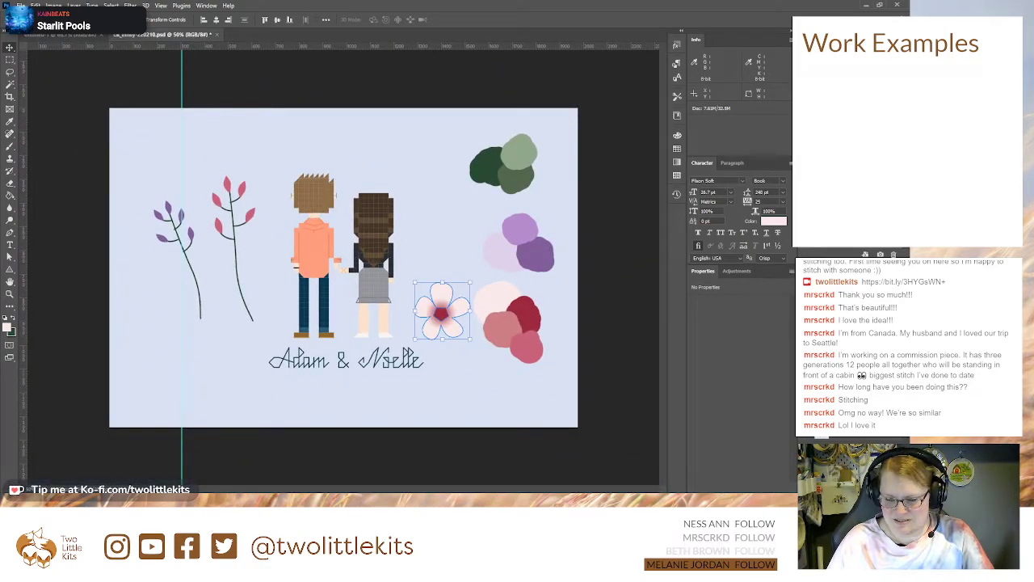
key("ctrl+g")
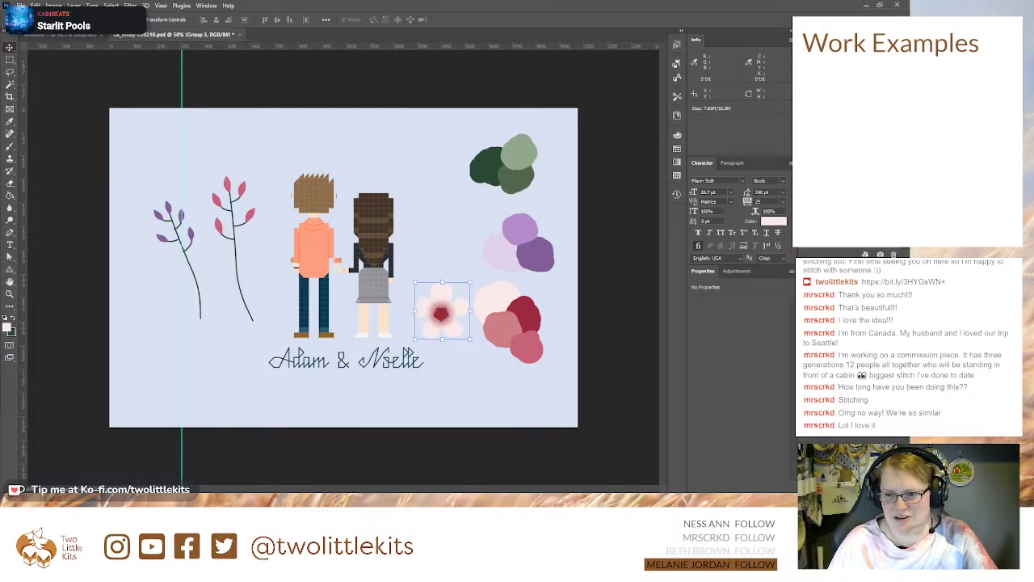
type("flower1")
key("Return")
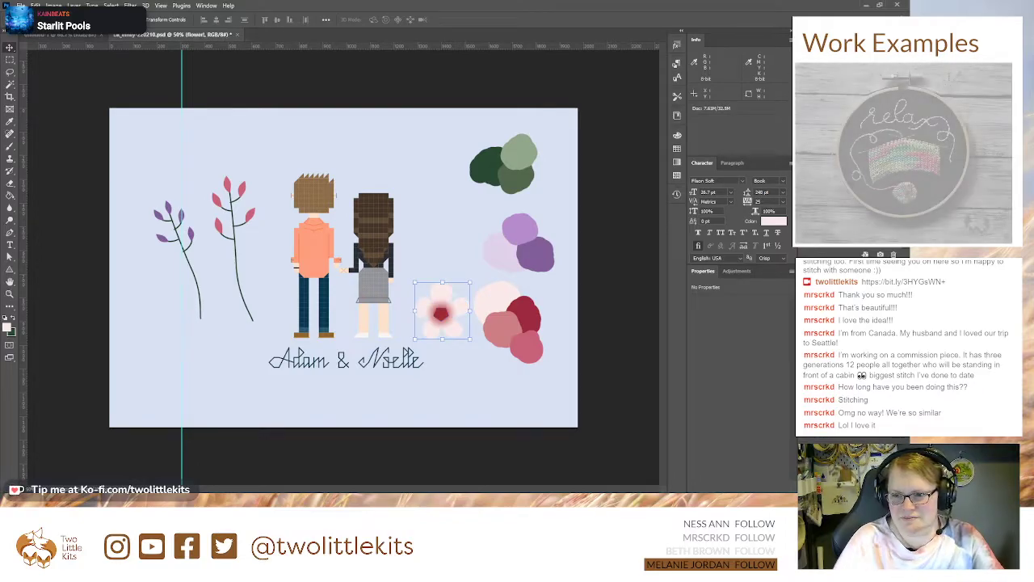
left_click_drag(453, 317, 154, 385)
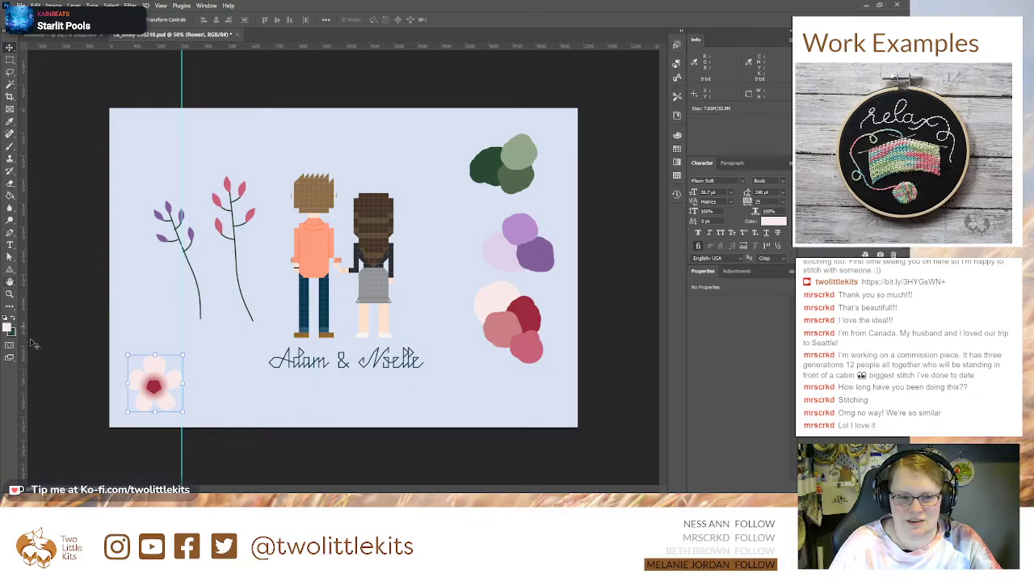
Step: Duplicate the pink flower group onto the purple-leaved branch's stem, scaling the copy down and flattening it slightly
left_click_drag(145, 372, 191, 247)
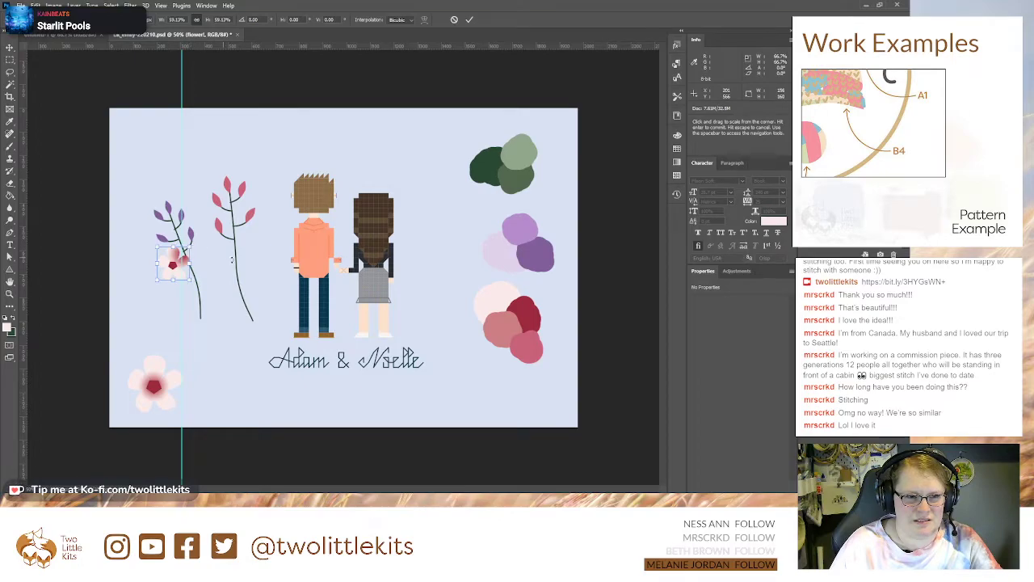
key("ctrl+z")
left_click_drag(215, 285, 203, 269)
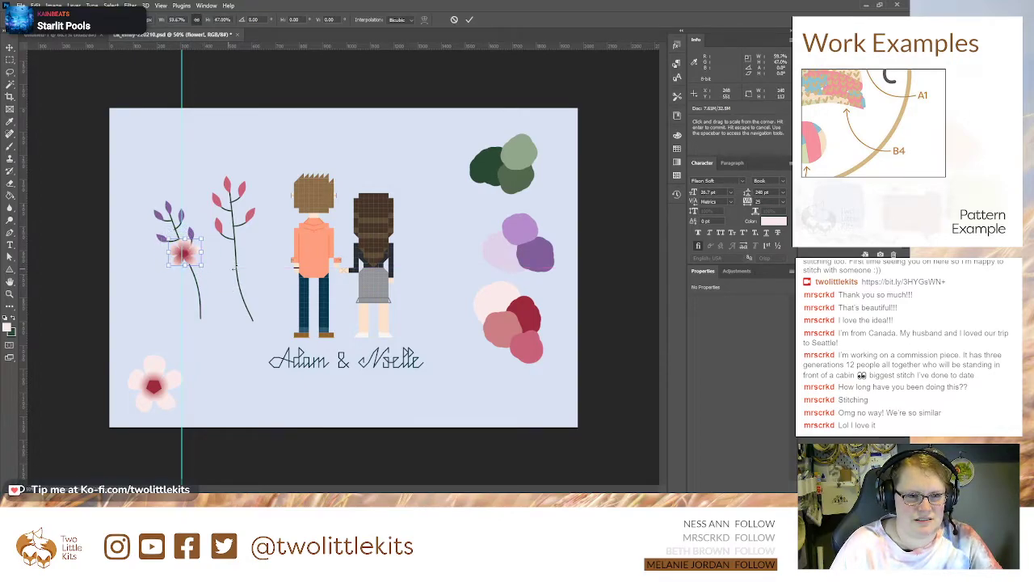
key("Return")
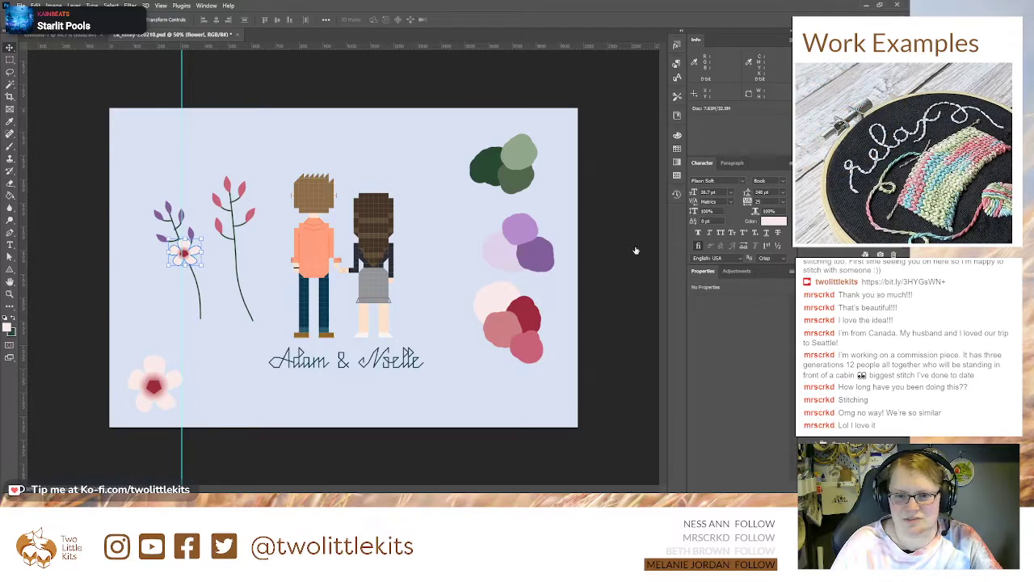
Step: Adjust the petals' Gradient Overlay on the small flower copy, keeping the red glow close around its centre
key("h")
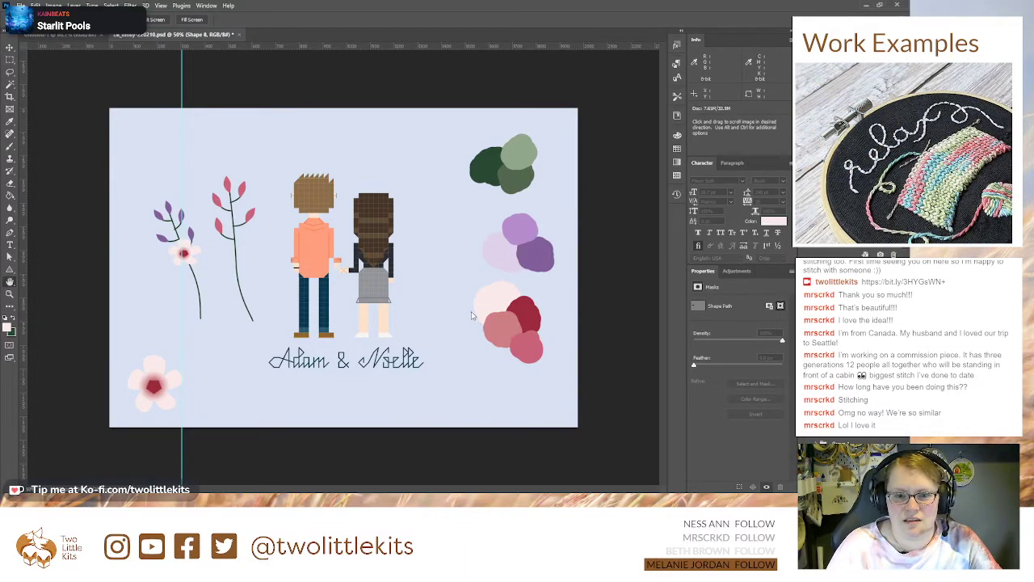
key("g")
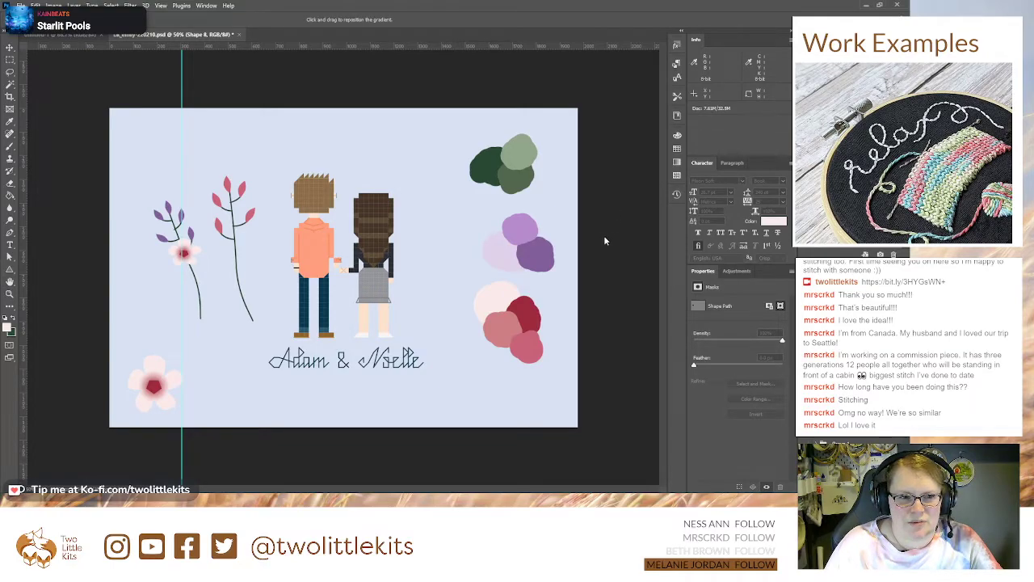
key("v")
left_click(179, 250)
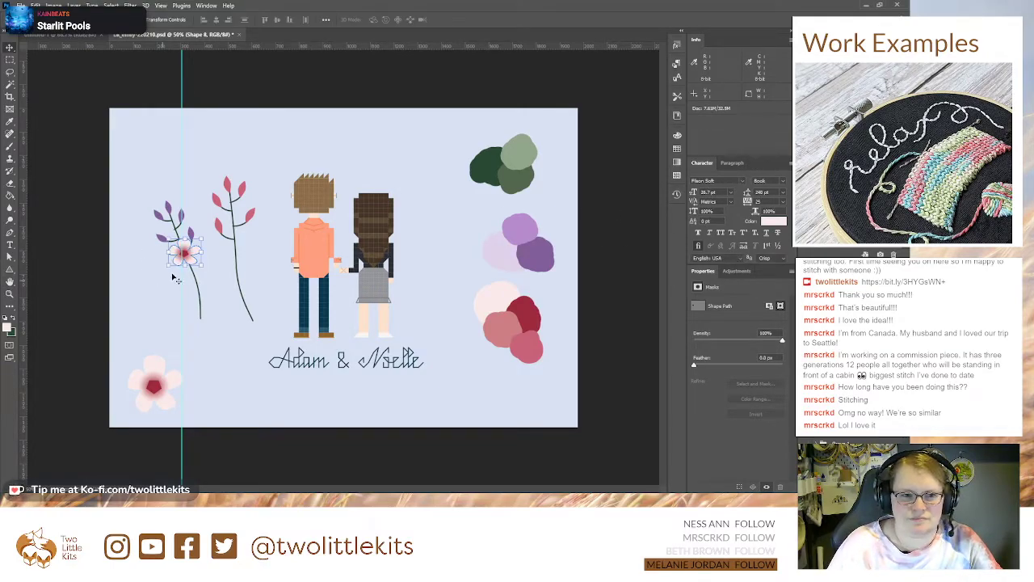
mouse_move(186, 253)
left_mouse_down()
mouse_move(217, 271)
mouse_move(186, 255)
left_mouse_up()
Step: Enlarge the small flower group to about 134% and position it over the purple-leaved branch's stem, just below the leaves
left_click(848, 348)
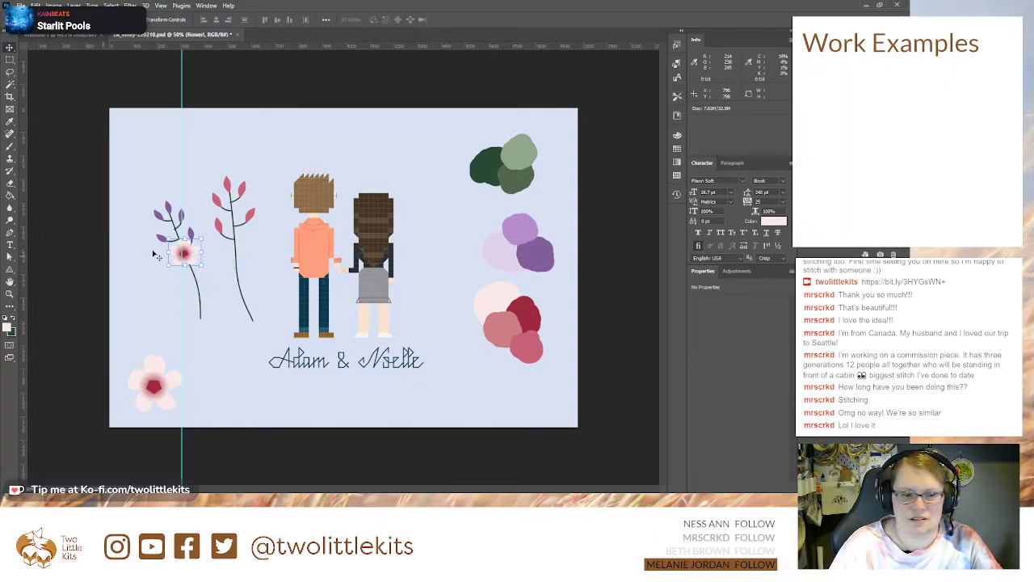
mouse_move(184, 254)
left_mouse_down()
mouse_move(170, 276)
mouse_move(193, 254)
left_mouse_up()
key("ctrl+t")
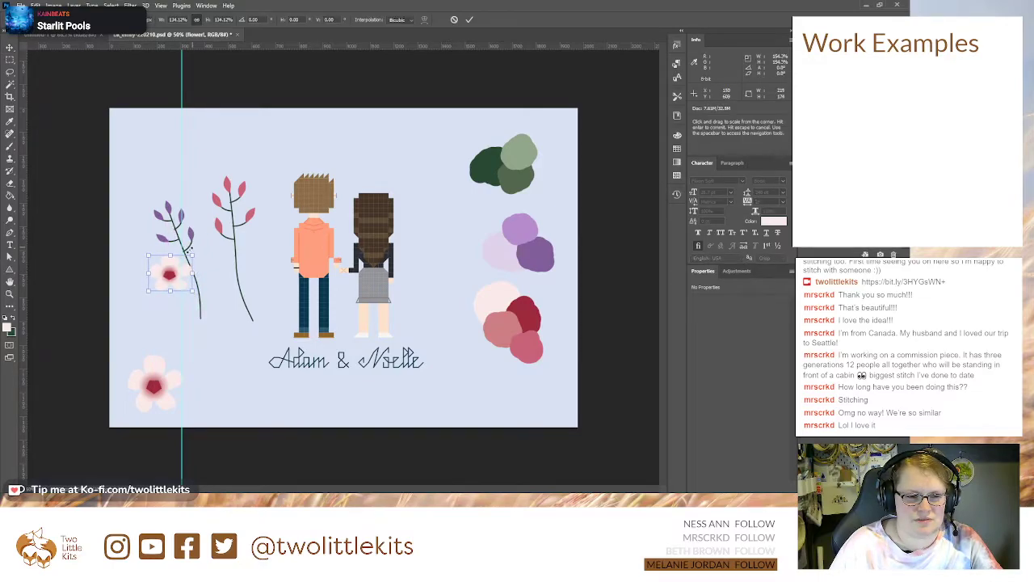
key("Return")
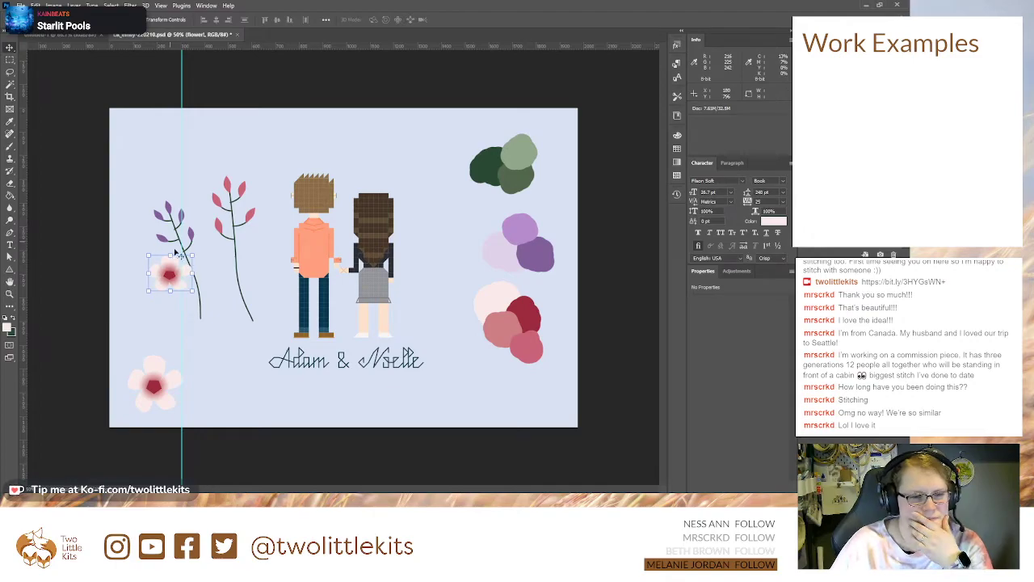
left_click_drag(179, 250, 185, 252)
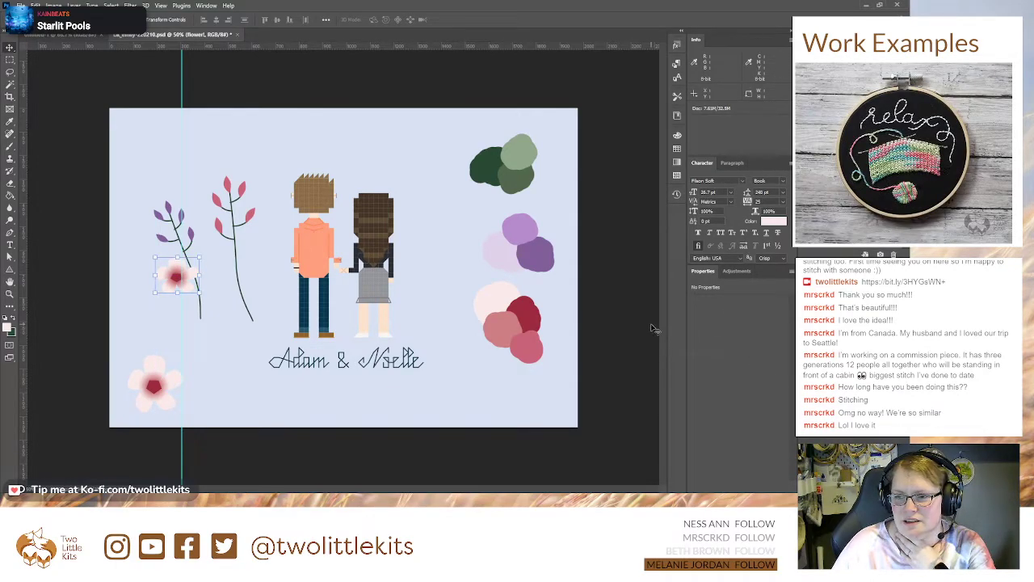
left_click_drag(177, 276, 207, 267)
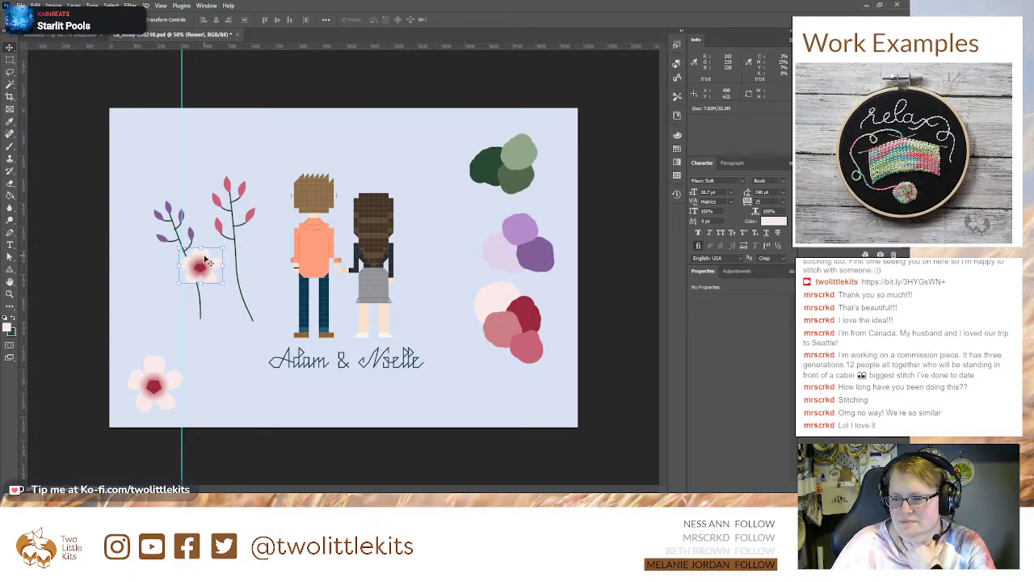
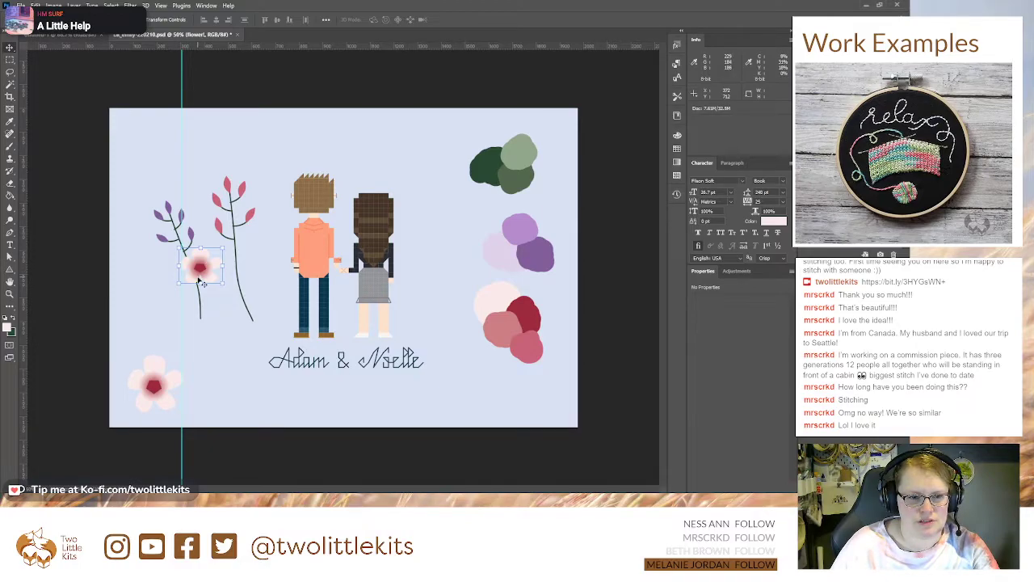
Step: Try the small pink flower at different positions over the purple-leaved branch's stem
left_click_drag(204, 268, 201, 276)
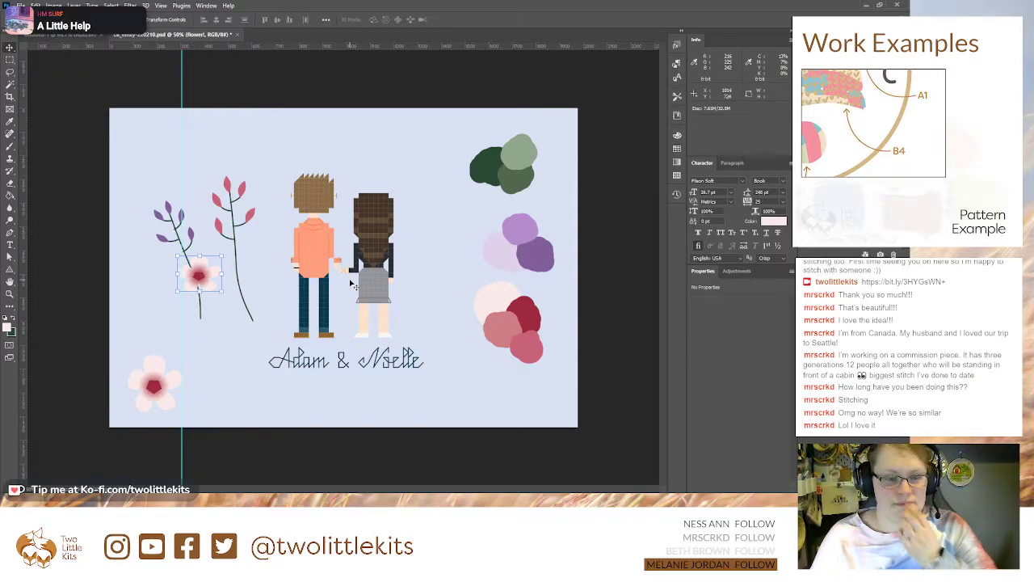
left_click_drag(198, 278, 186, 278)
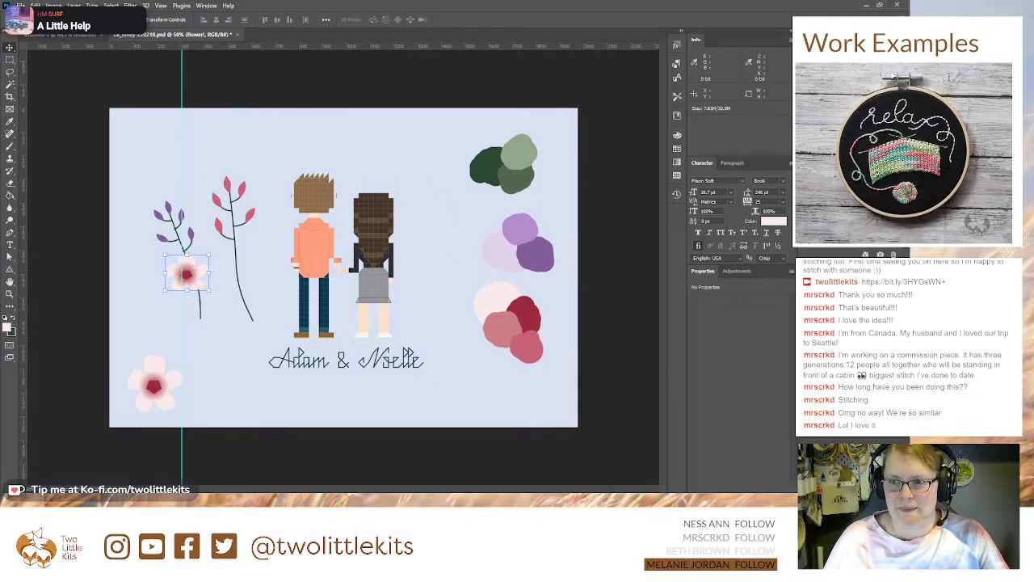
key("ctrl+plus")
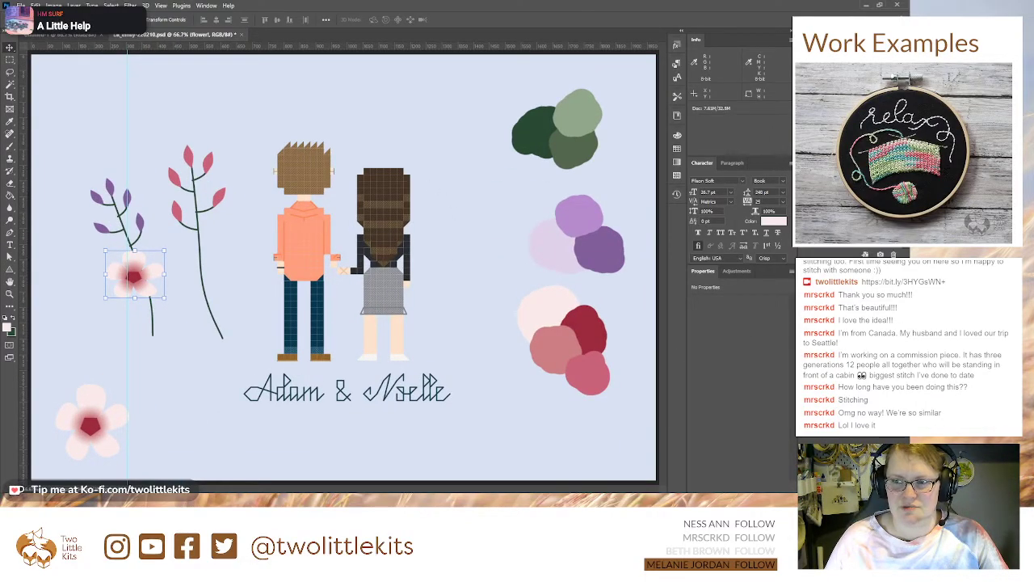
key("ctrl+plus")
left_click_drag(136, 249, 367, 288)
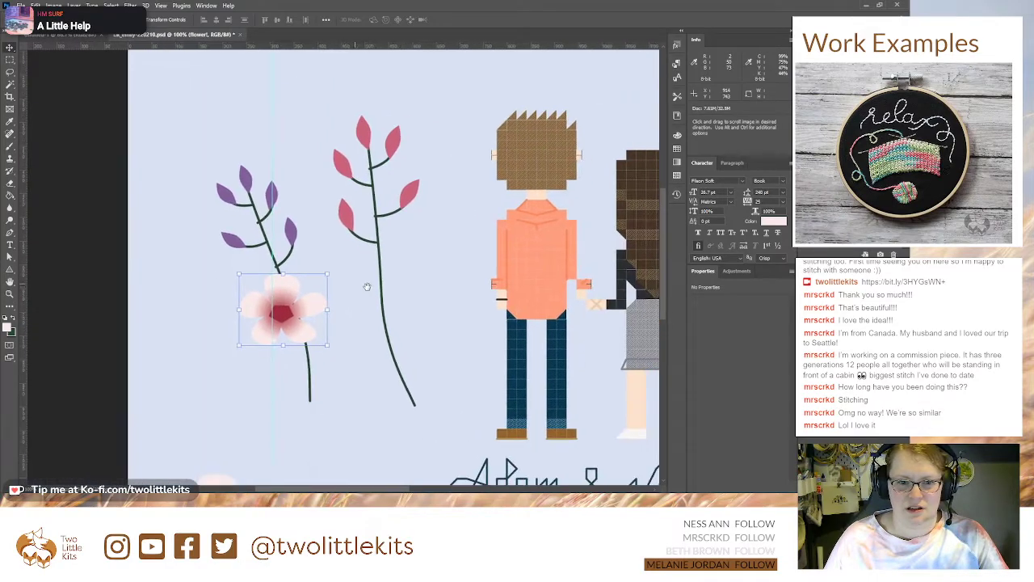
left_click_drag(277, 312, 311, 308)
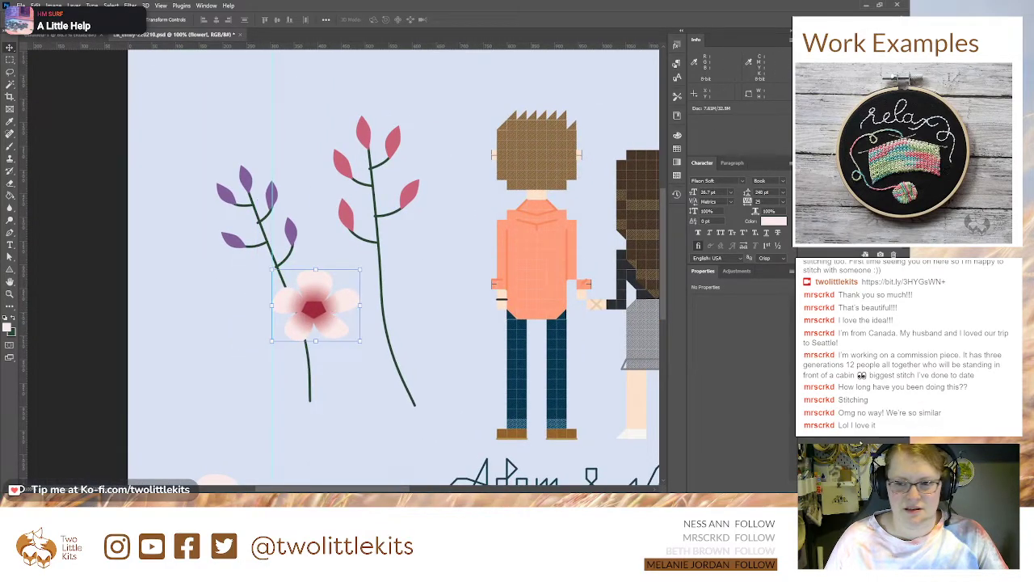
Step: Rename the two branch groups "free thingie purple" and "free thingie pink" to match their leaf colours
key("a")
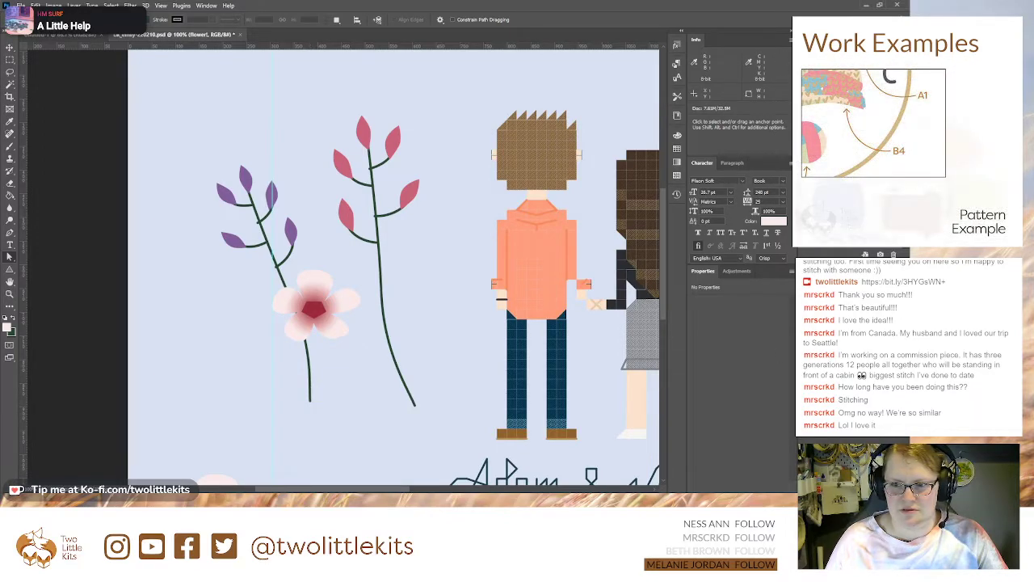
left_click(803, 355)
left_click(803, 355)
left_click(849, 355)
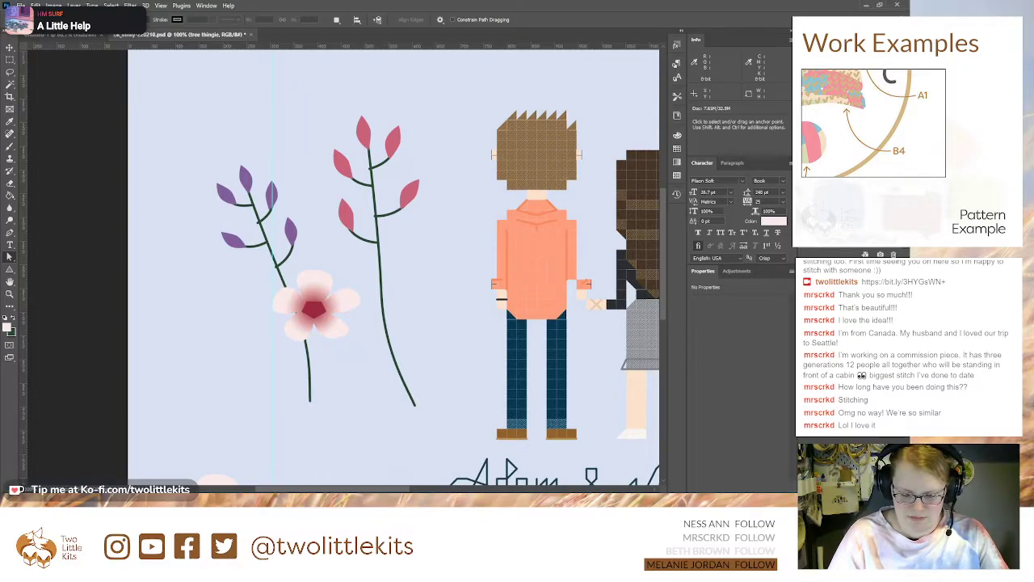
key("Return")
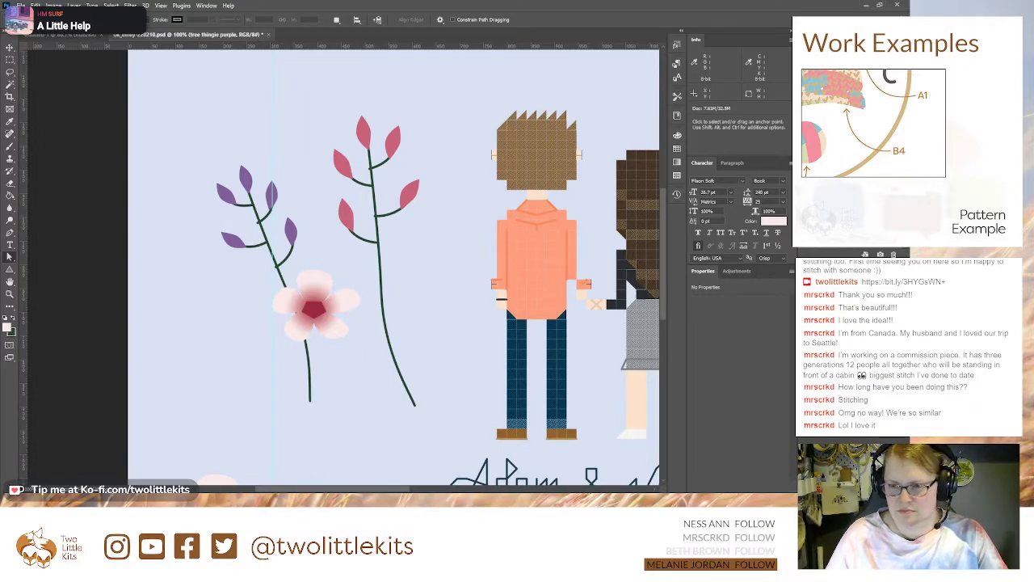
left_click(848, 369)
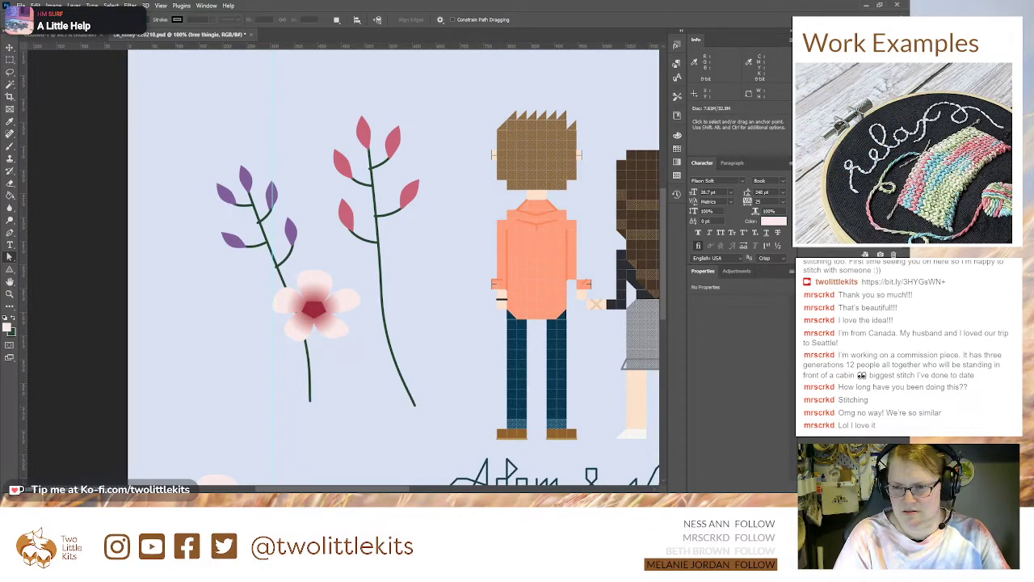
key("Return")
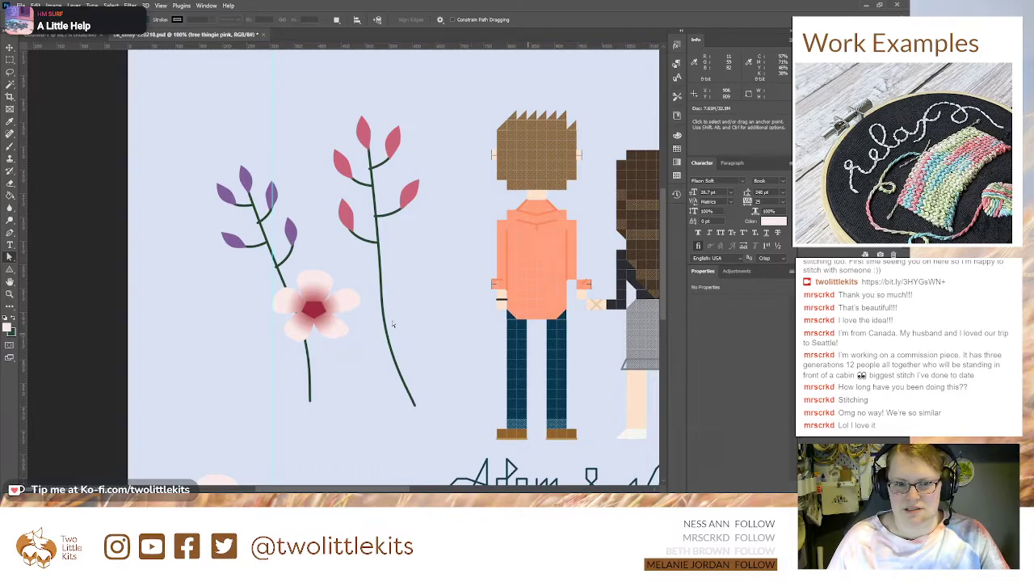
Step: Rename the group of the large flower in the canvas's lower-left corner as "flower1 (master)"
key("v")
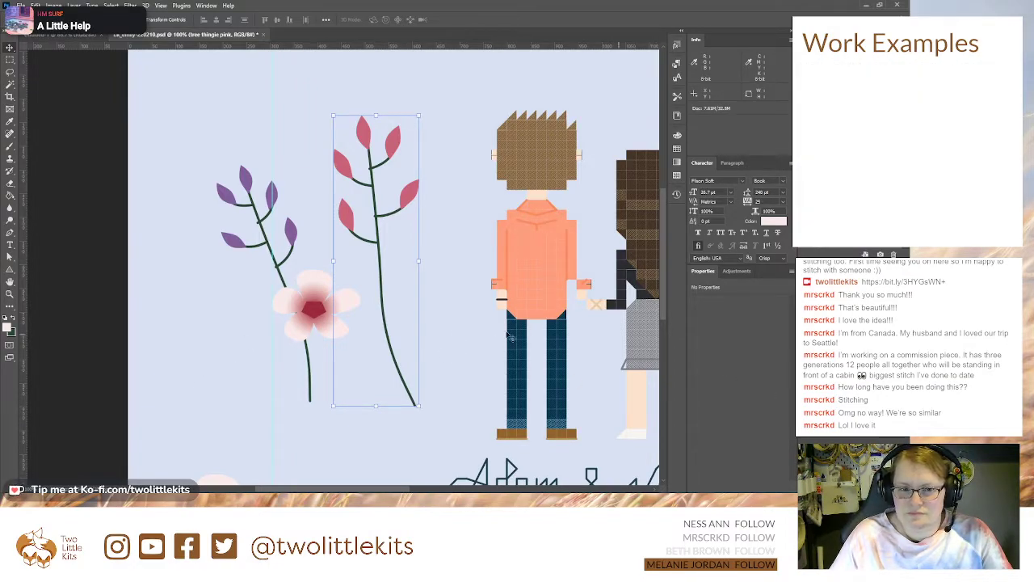
left_click(848, 371)
left_click(849, 364)
left_click(848, 371)
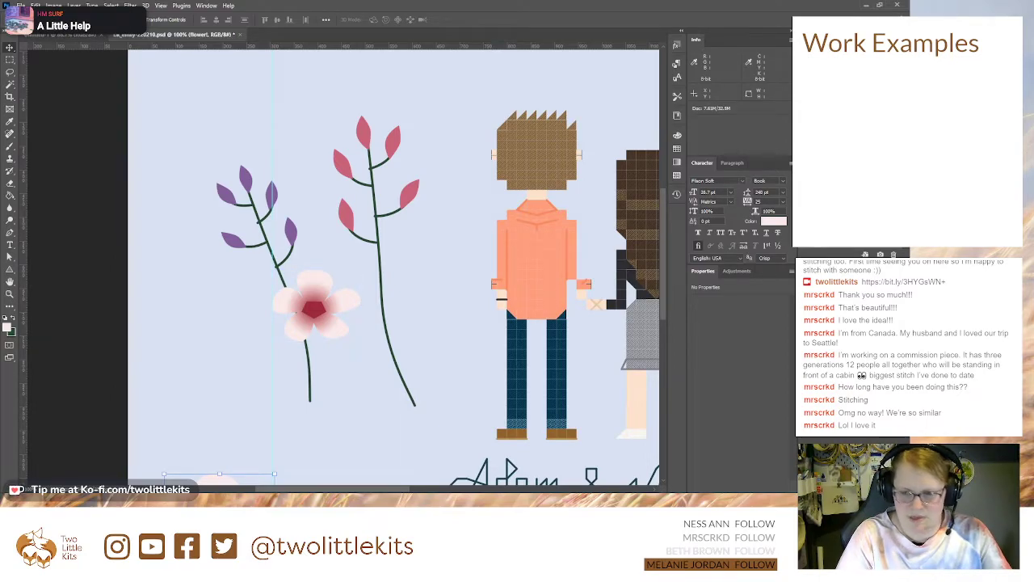
key("Return")
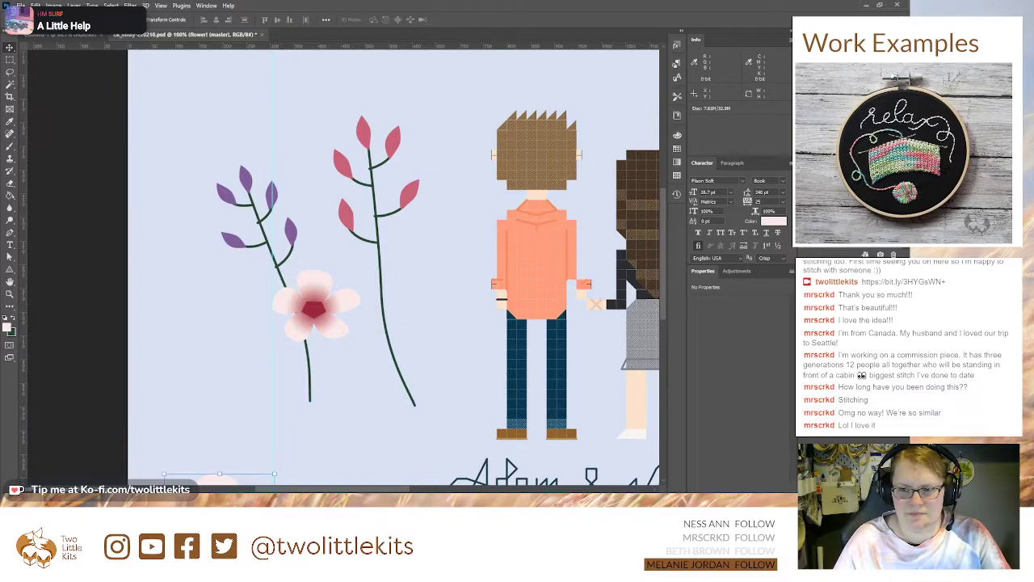
Step: Move the small flower lower along the purple-leaved branch and shorten the branch's main stem to end beneath the flower's centre
left_click(315, 307)
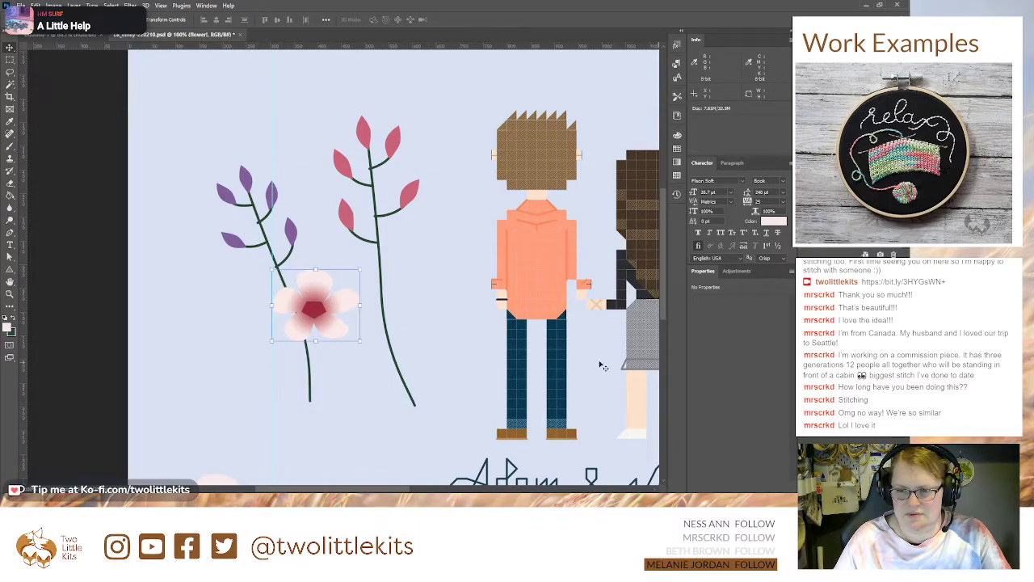
left_click_drag(339, 309, 319, 325)
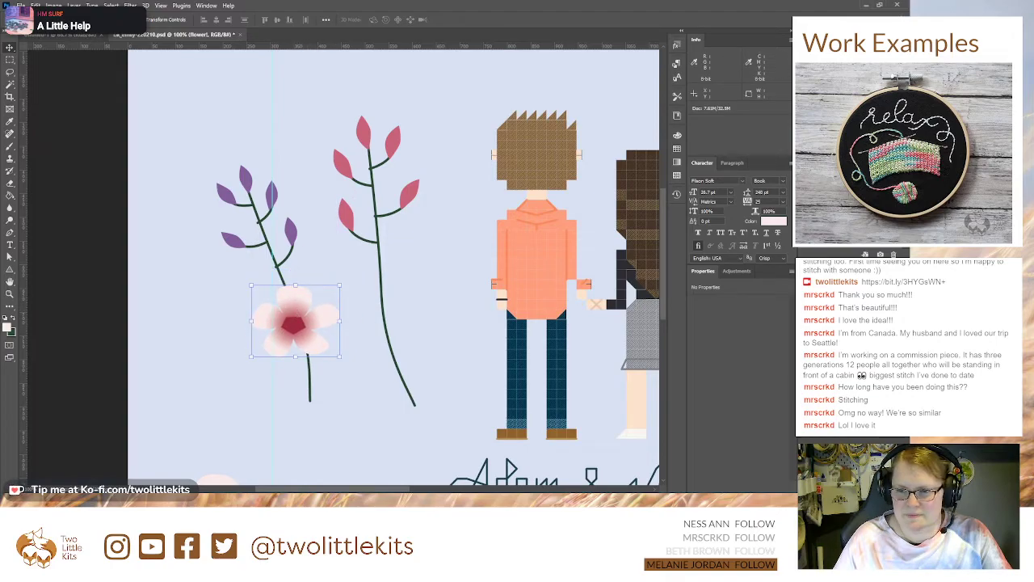
left_click(853, 364)
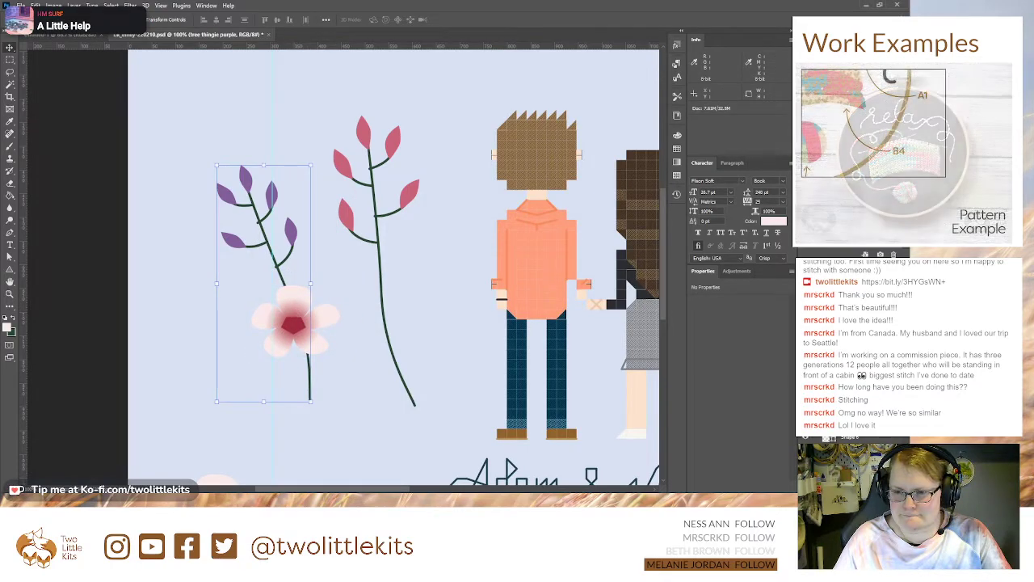
left_click(850, 464)
key("a")
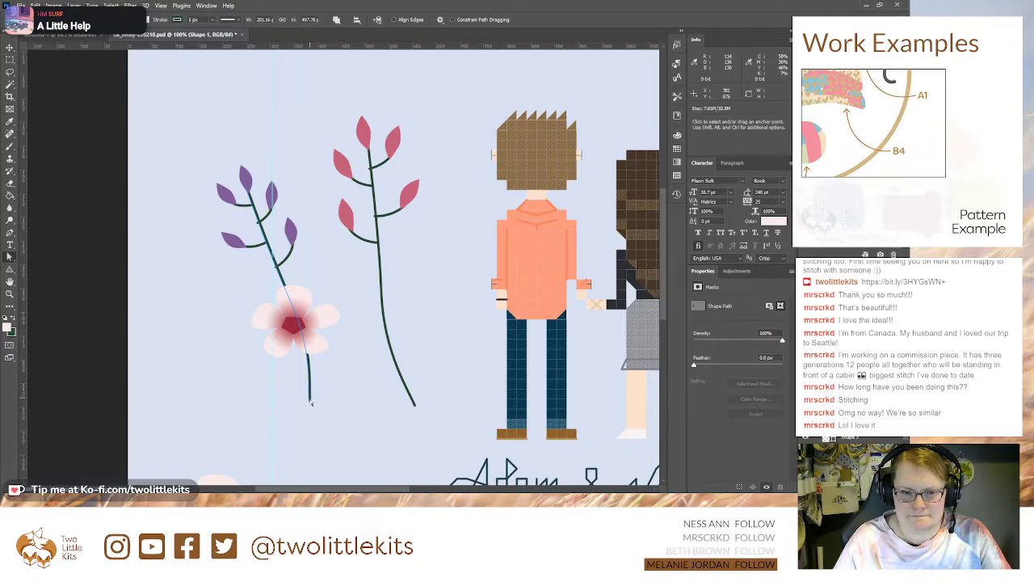
left_click_drag(313, 404, 284, 287)
left_click_drag(307, 335, 293, 302)
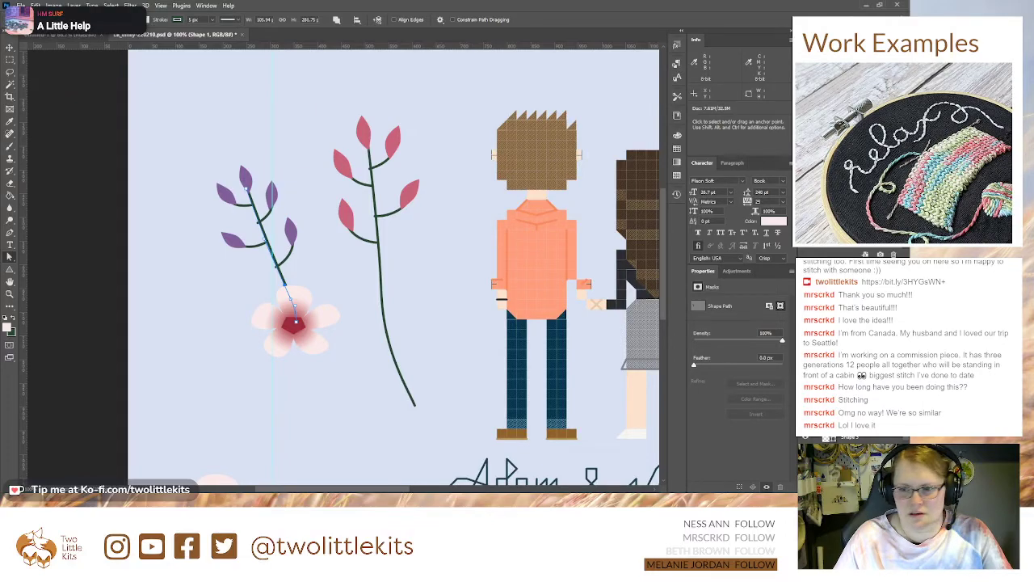
left_click(806, 364)
left_click(850, 364)
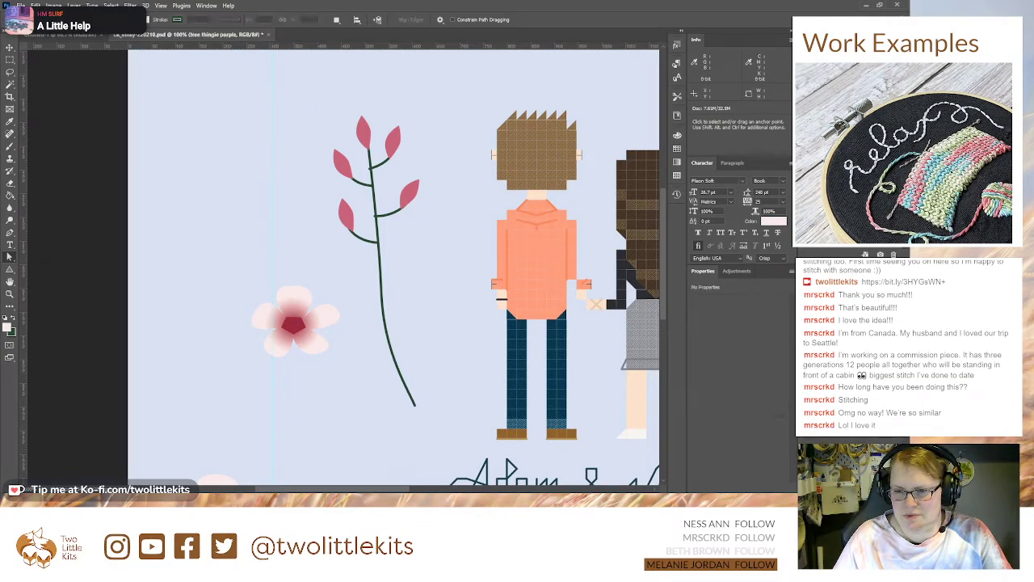
left_click(806, 363)
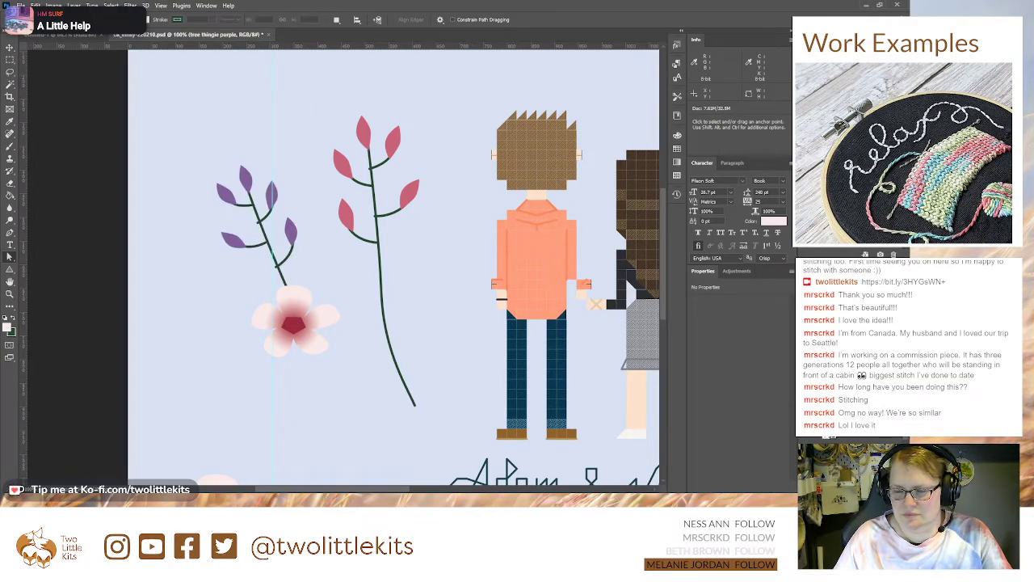
Step: Shorten the pink-leaved branch's main stem by adding an anchor point partway down and deleting the lowest anchor point
left_click(850, 380)
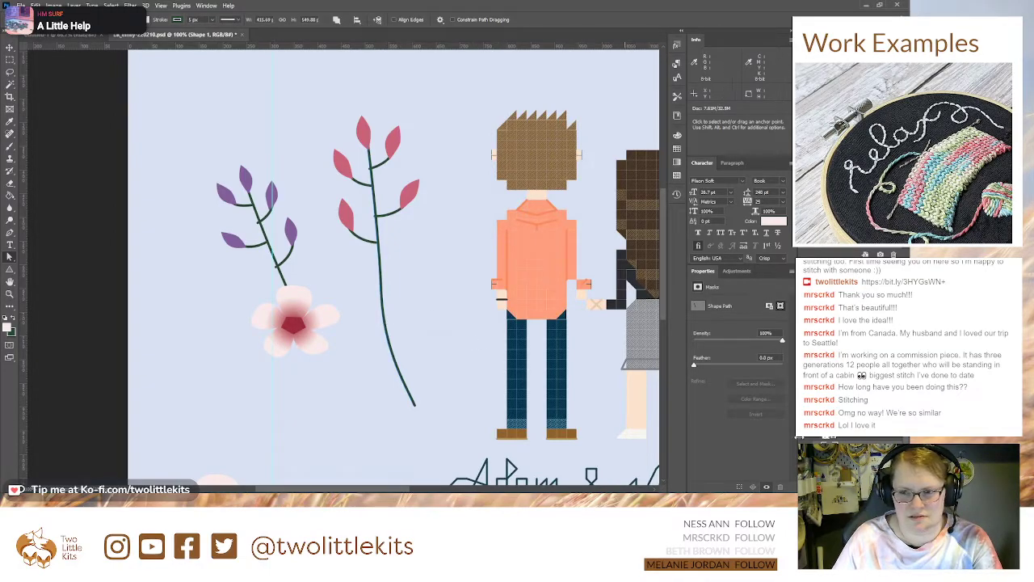
left_click(388, 336)
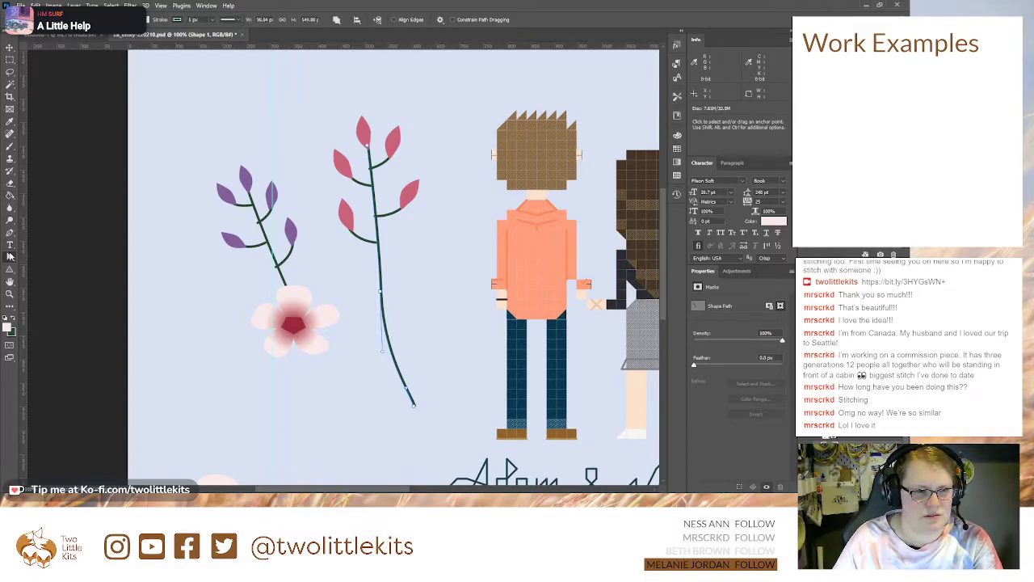
left_click(11, 235)
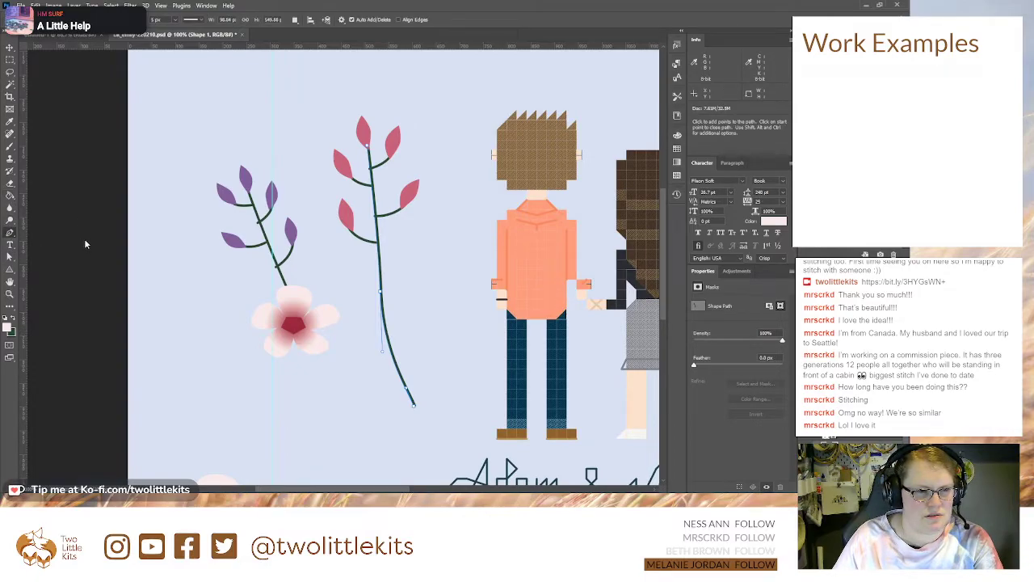
key("plus")
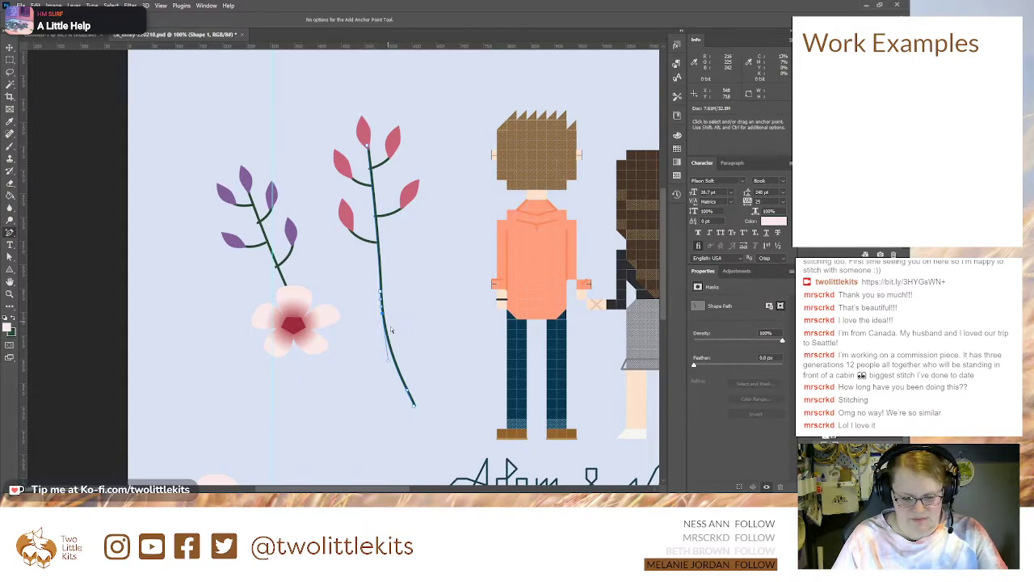
key("a")
left_click(417, 410)
key("Delete")
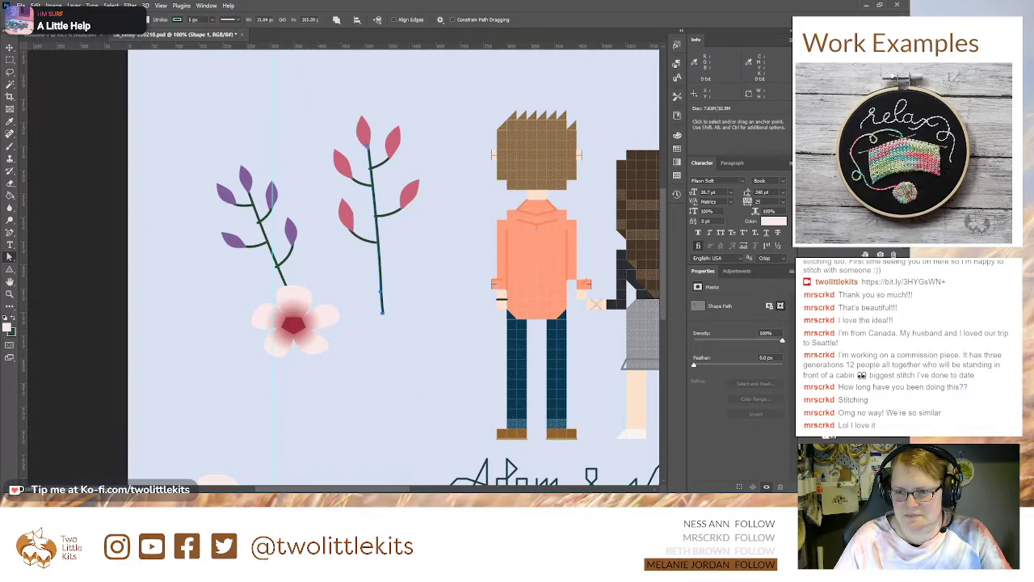
Step: Move the small flower up over the shortened stem, close beneath the purple leaves
left_click(297, 340)
left_click(297, 340)
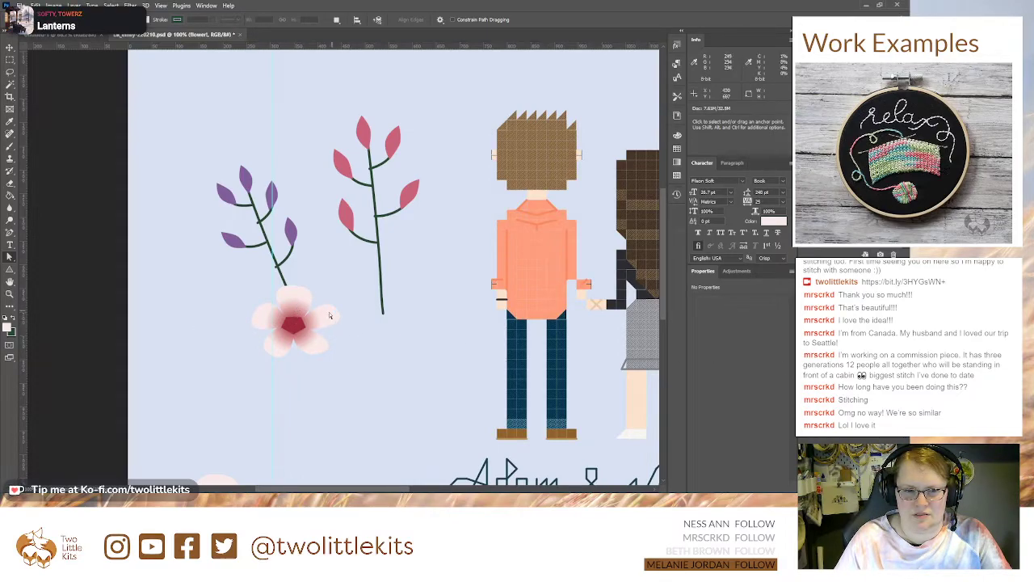
key("v")
mouse_move(296, 313)
left_mouse_down()
mouse_move(273, 309)
mouse_move(288, 302)
left_mouse_up()
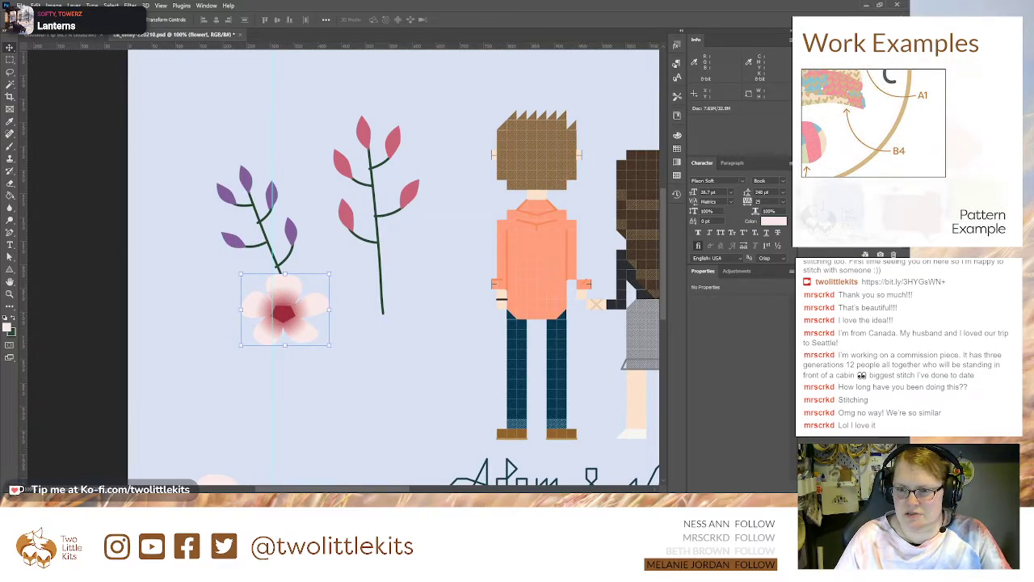
Step: Draw a pointed leaf path from the flower's centre toward its upper left on a new layer, using the palette's medium green
left_click(848, 363)
left_click(880, 487)
left_click_drag(621, 260, 638, 240)
key("i")
left_click(450, 191)
key("p")
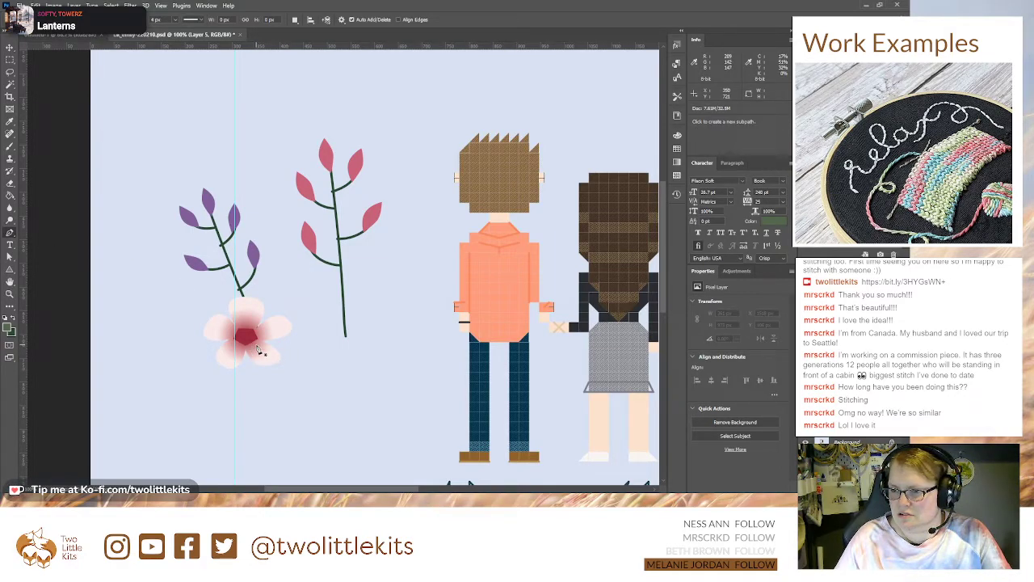
left_click_drag(260, 350, 277, 364)
left_click(180, 295)
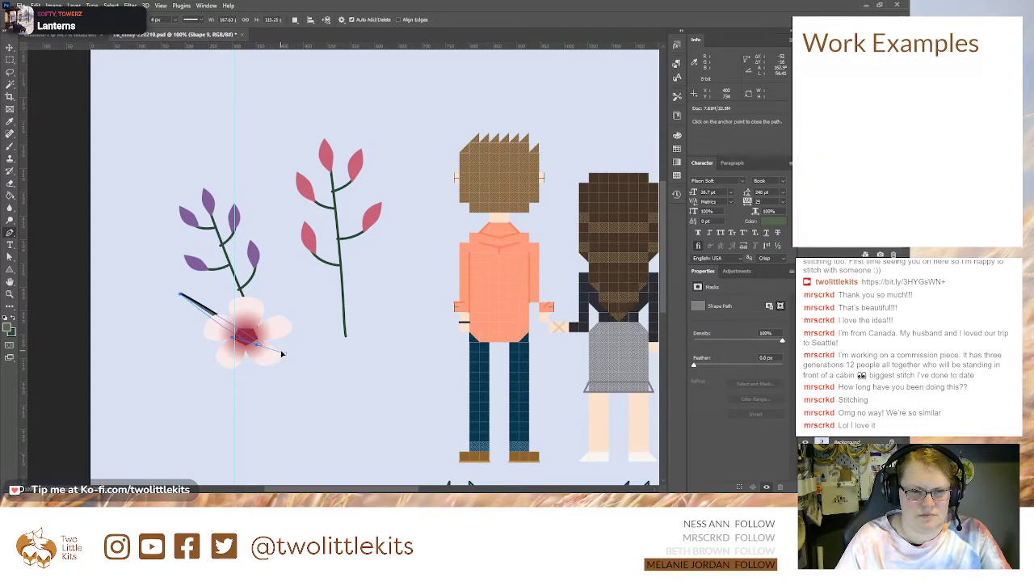
Step: Widen the green leaf by adjusting its curve handles, remove its outline, and place it at the flower's upper left
key("a")
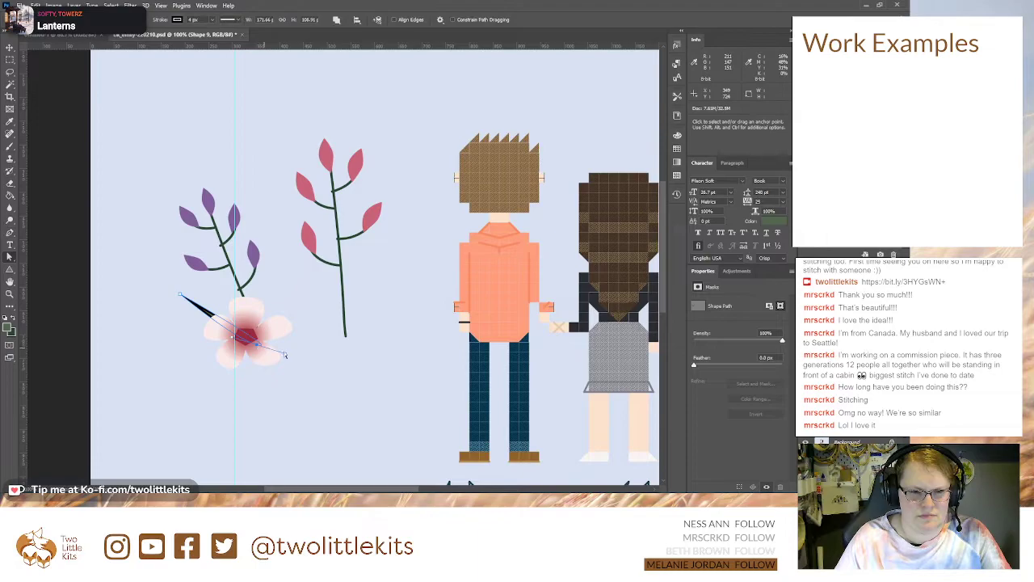
left_click_drag(288, 359, 244, 311)
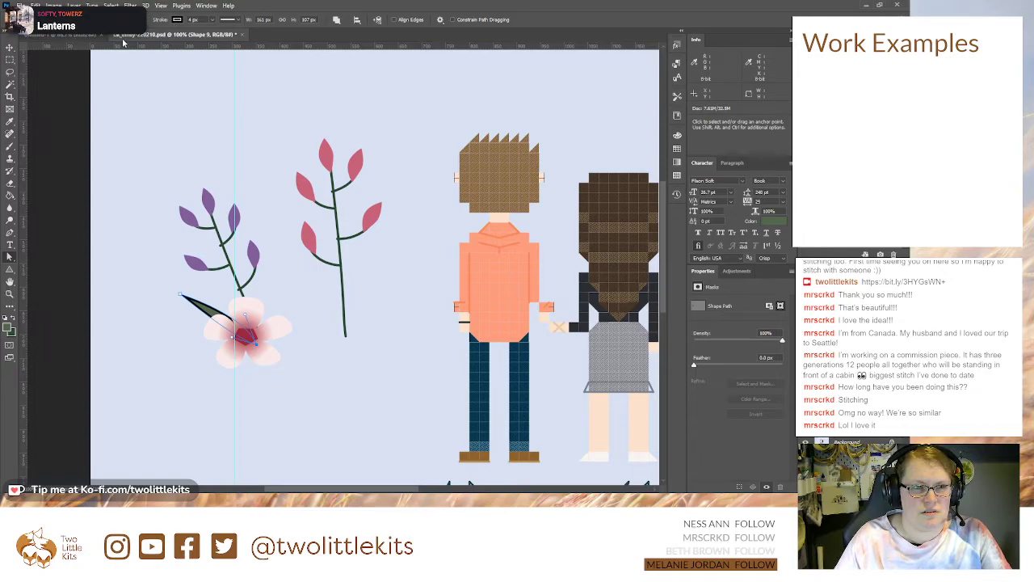
left_click(9, 47)
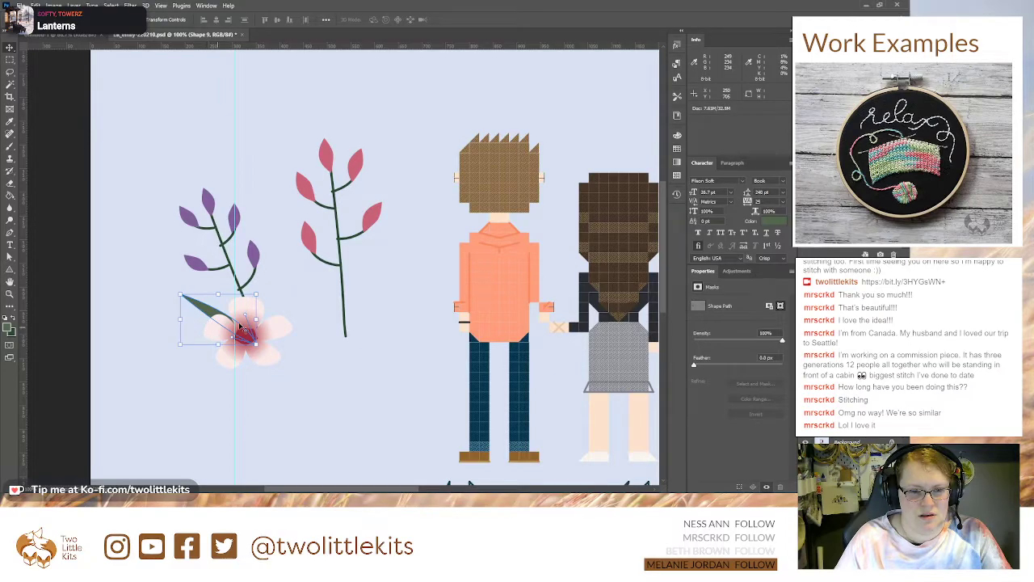
key("a")
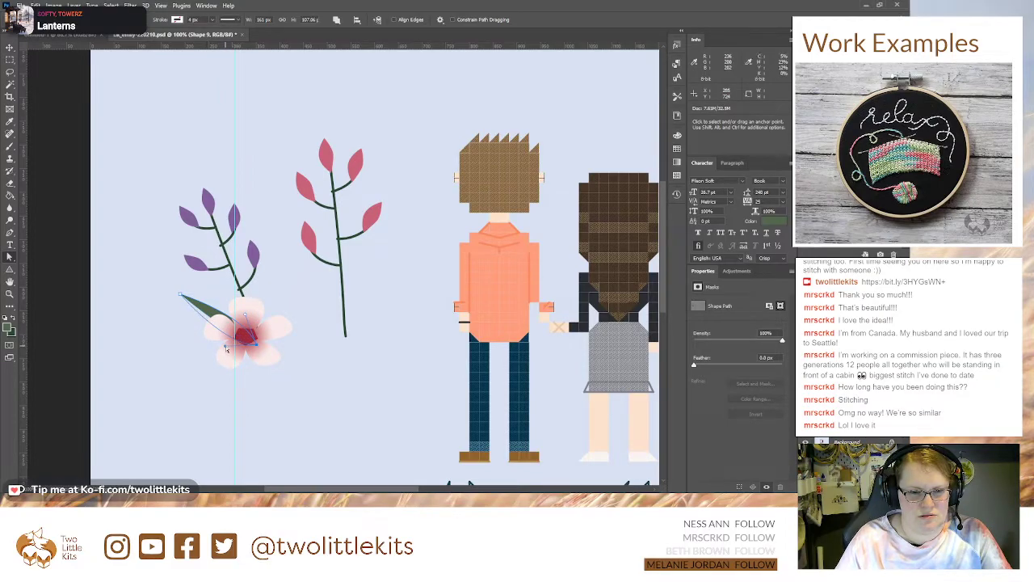
left_click(10, 47)
left_click_drag(209, 320, 203, 290)
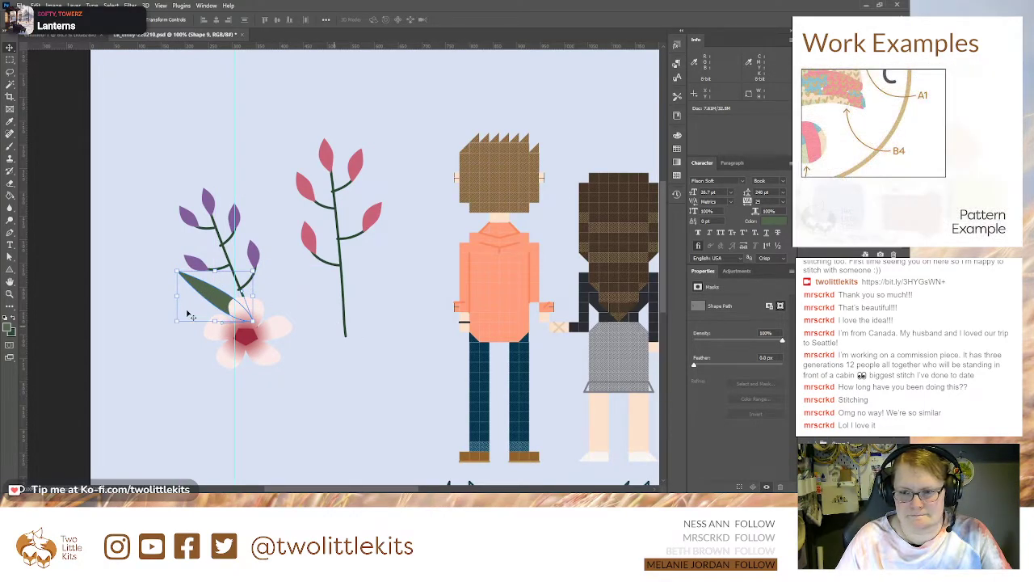
Step: Copy the green leaf, rotate the copy about 72°, and place it at the small flower's upper right
left_click_drag(172, 265, 217, 246)
left_click_drag(218, 308, 275, 272)
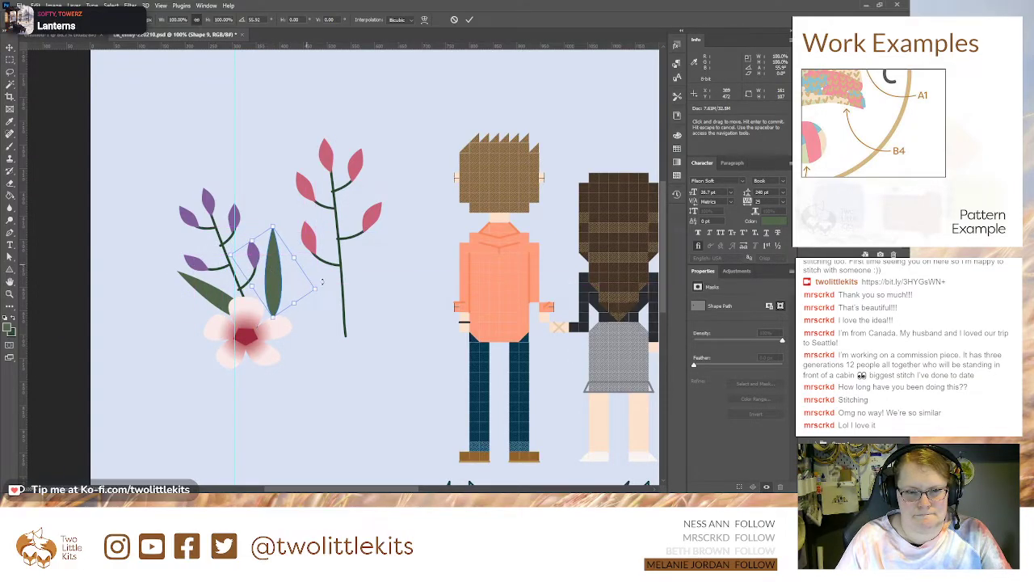
left_click_drag(396, 255, 395, 291)
key("Return")
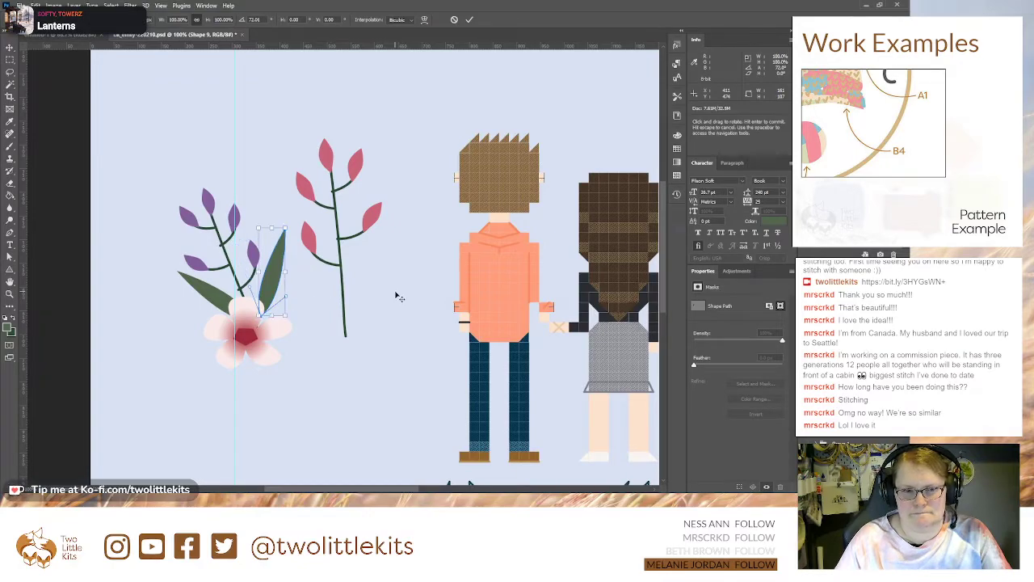
Step: Copy both green leaves to the pink-leaved branch and rotate and position the copies on either side of its stem
left_click(852, 348, "shift")
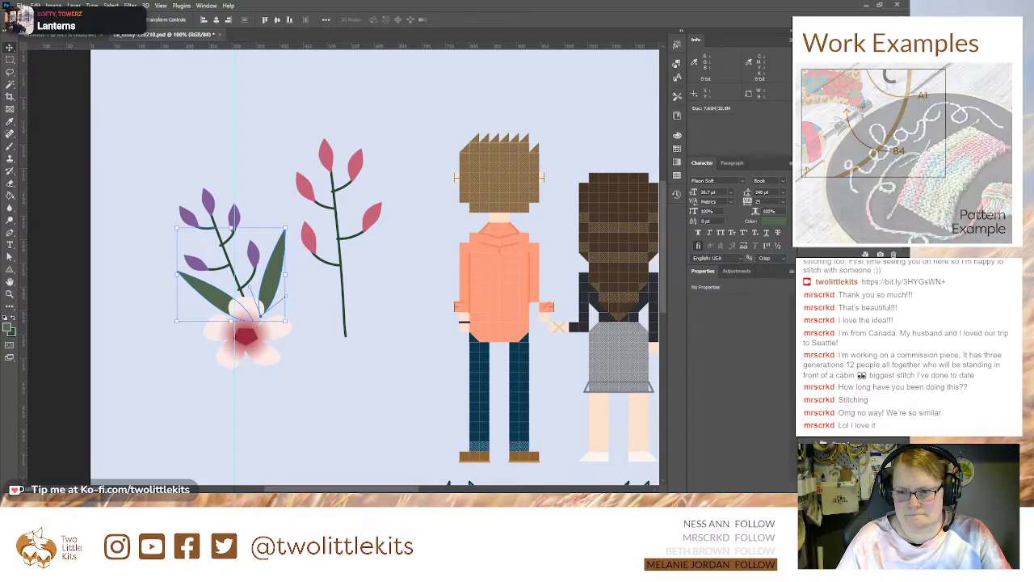
left_click_drag(269, 291, 370, 294)
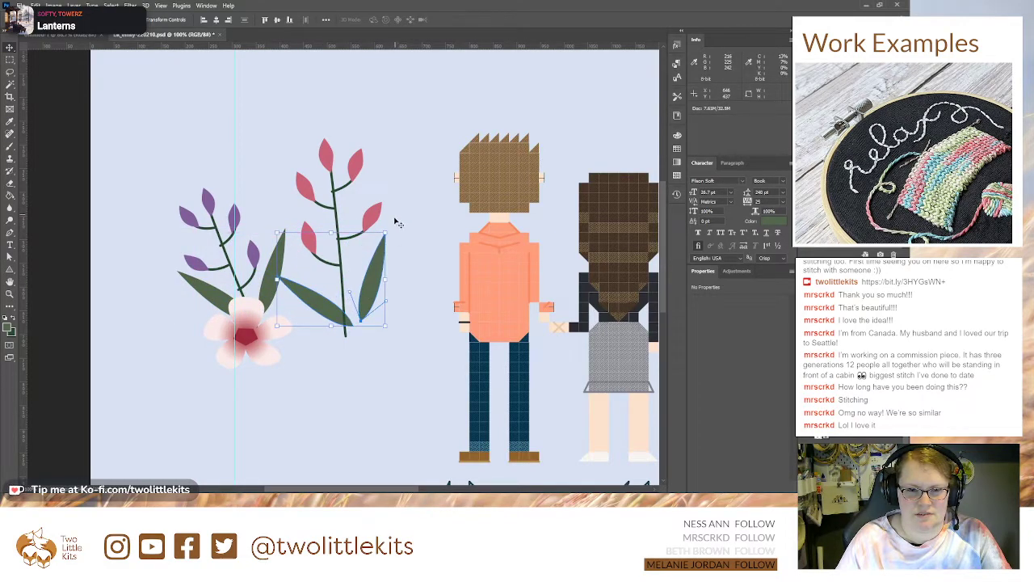
left_click_drag(390, 225, 381, 294)
key("Return")
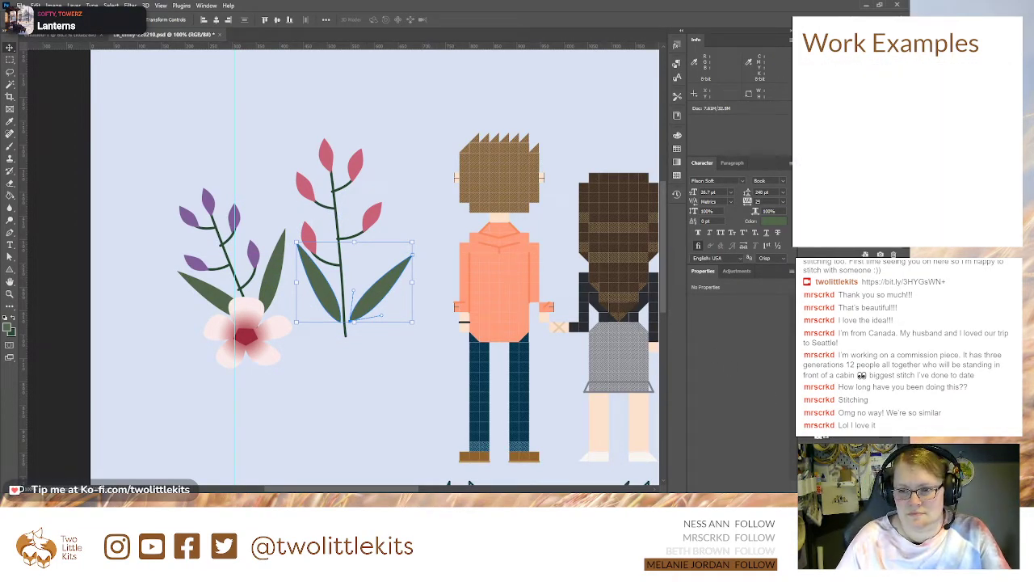
left_click_drag(384, 283, 385, 244)
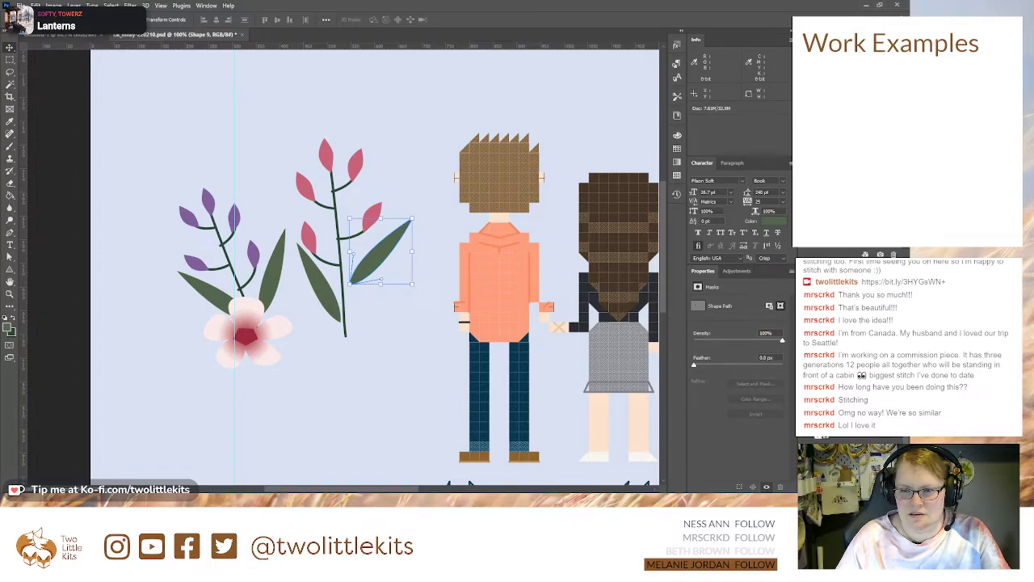
Step: Draw a short pointed leaf path on a new layer between the small flower's centre and its lower left
left_click(848, 364)
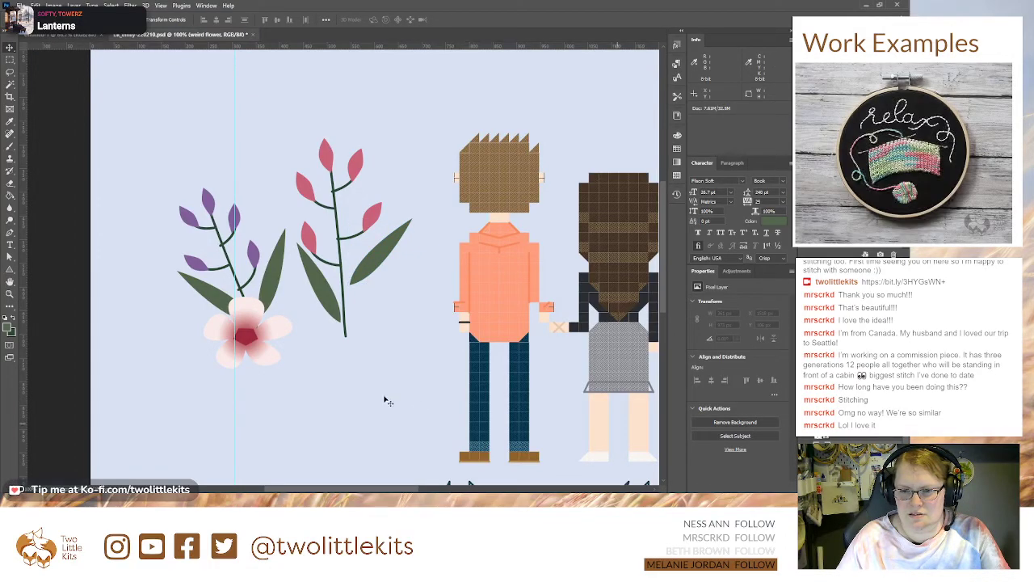
left_click(10, 232)
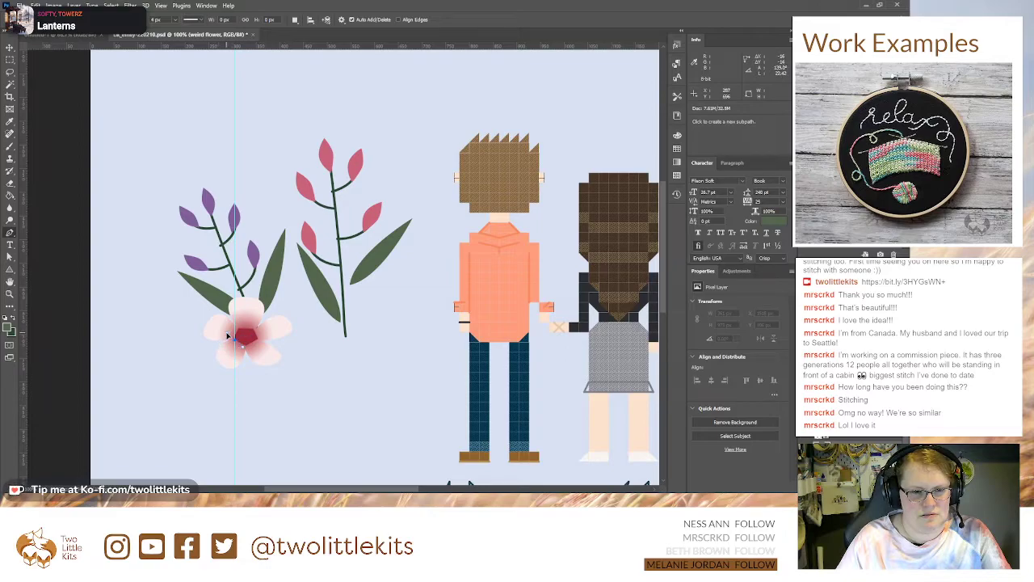
left_click_drag(195, 366, 192, 377)
left_click(234, 342)
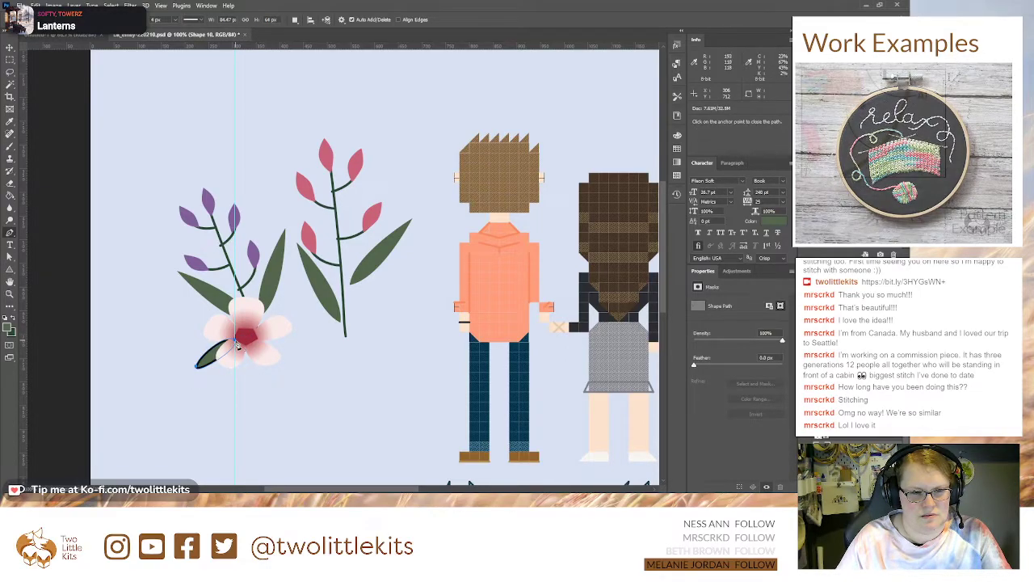
Step: Reshape the short leaf's tip with its curve handle, remove its outline, and raise the leaf slightly under the flower's lower-left petals
key("a")
left_click_drag(192, 378, 219, 371)
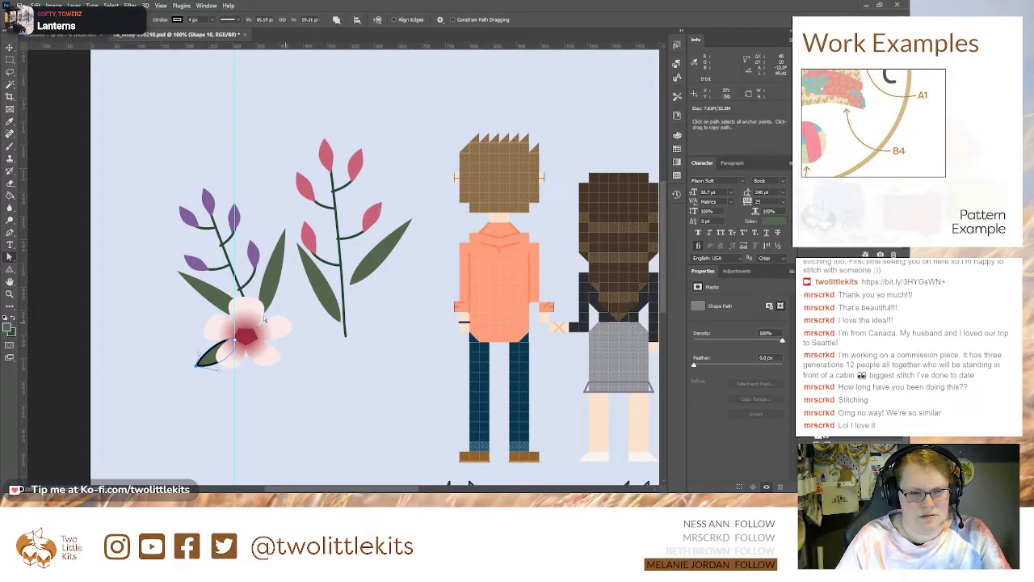
left_click(121, 46)
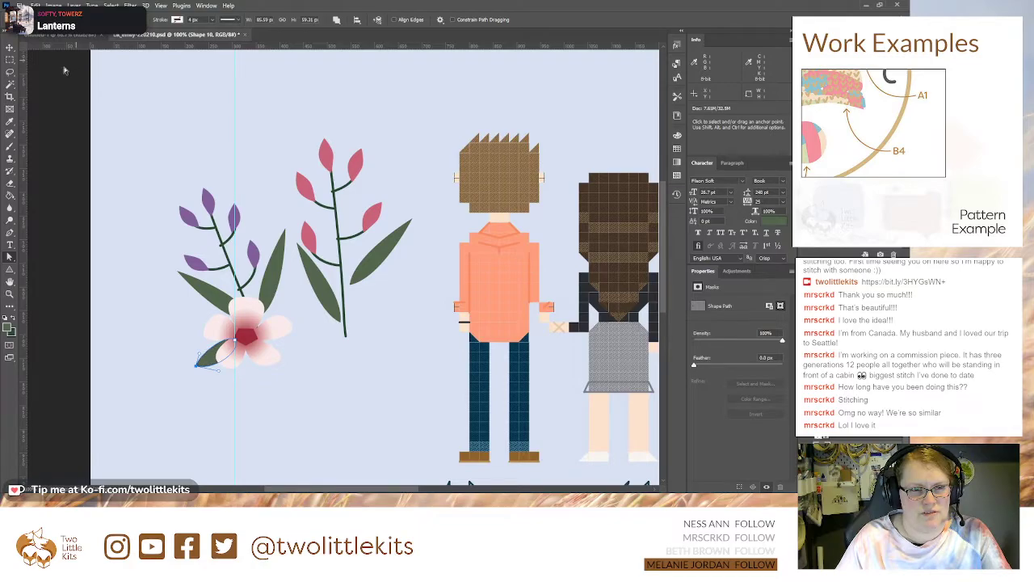
left_click(10, 49)
left_click_drag(208, 361, 208, 350)
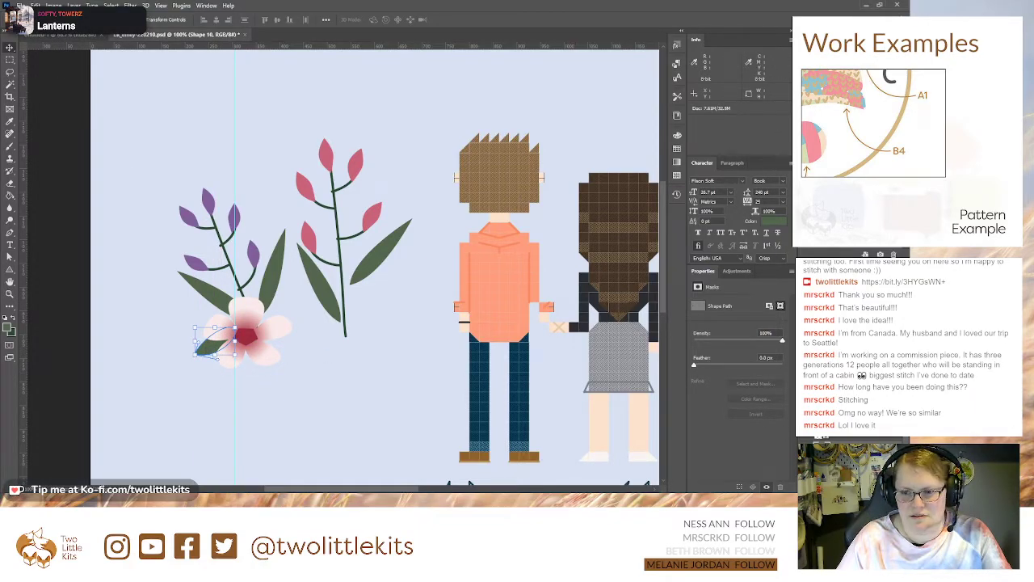
Step: Copy the short leaf, rotate it to point down and outward, and place it at the flower's lower right
left_click_drag(213, 349, 301, 356, "alt")
key("ctrl+t")
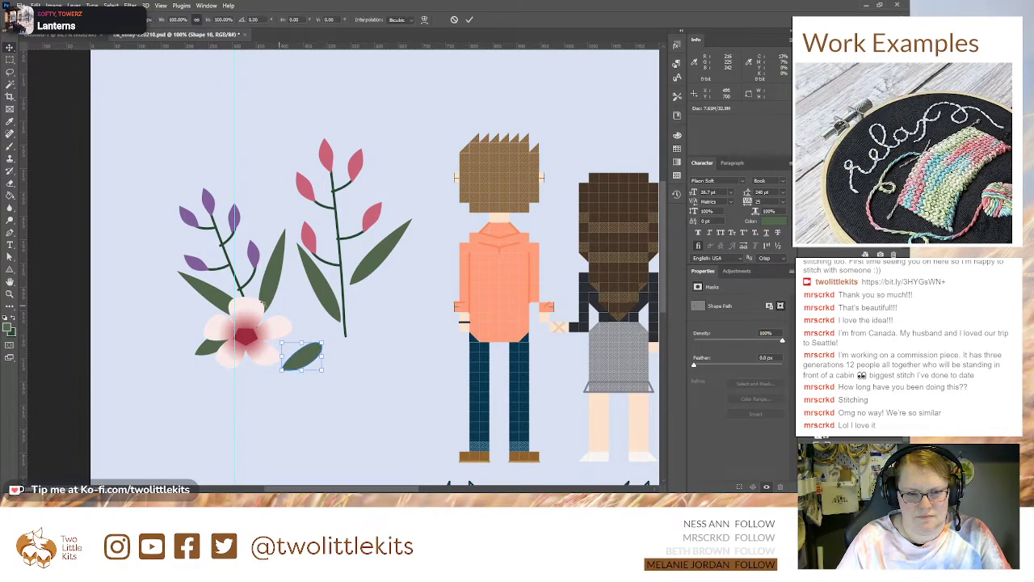
left_click_drag(213, 302, 208, 309)
left_click_drag(292, 365, 288, 365)
key("Return")
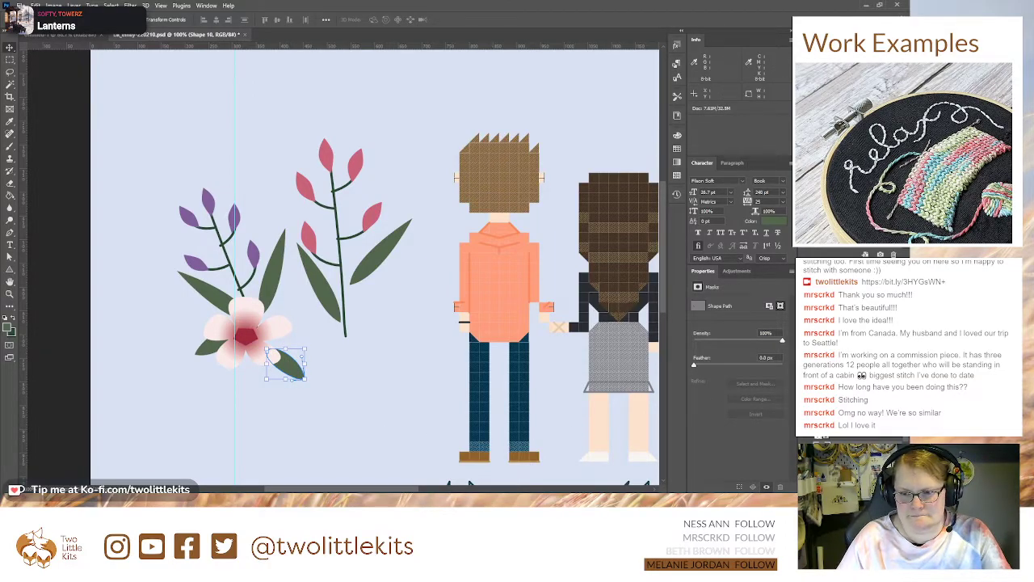
left_click(821, 363, "alt")
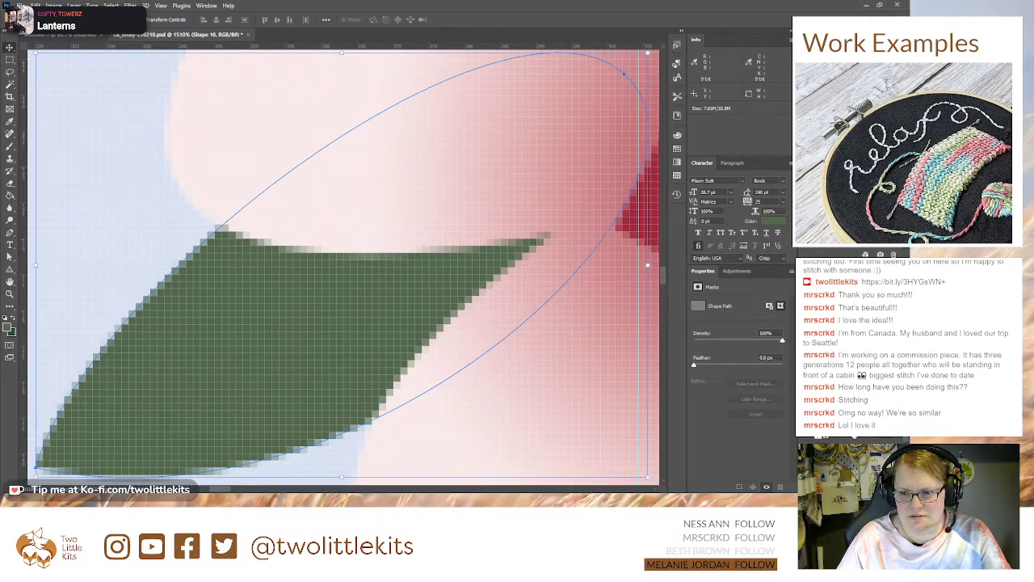
key("ctrl+minus")
key("ctrl+minus")
key("ctrl+minus")
key("ctrl+minus")
key("ctrl+minus")
key("ctrl+minus")
key("ctrl+minus")
key("ctrl+minus")
key("ctrl+minus")
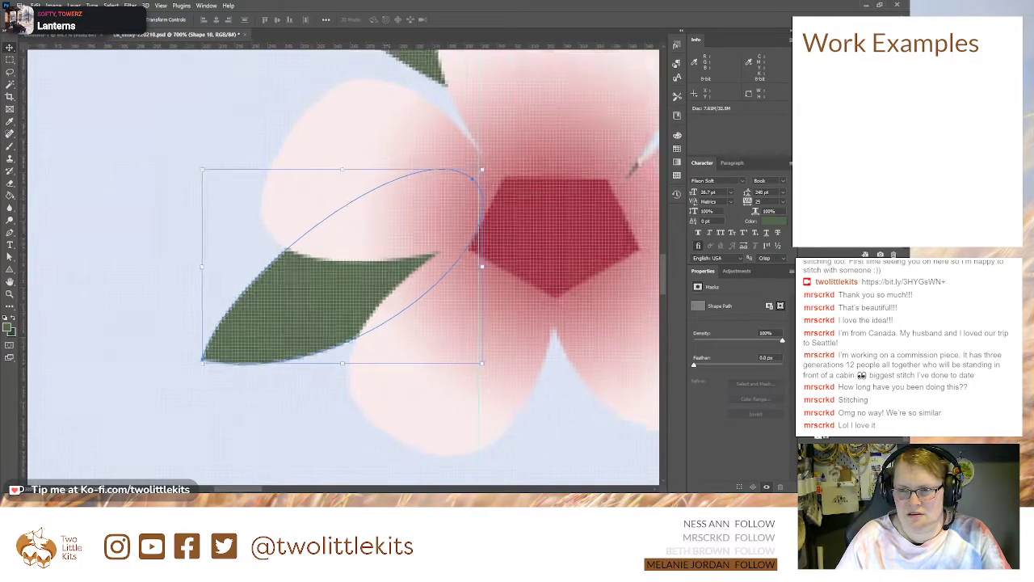
key("ctrl+minus")
key("ctrl+minus")
key("ctrl+minus")
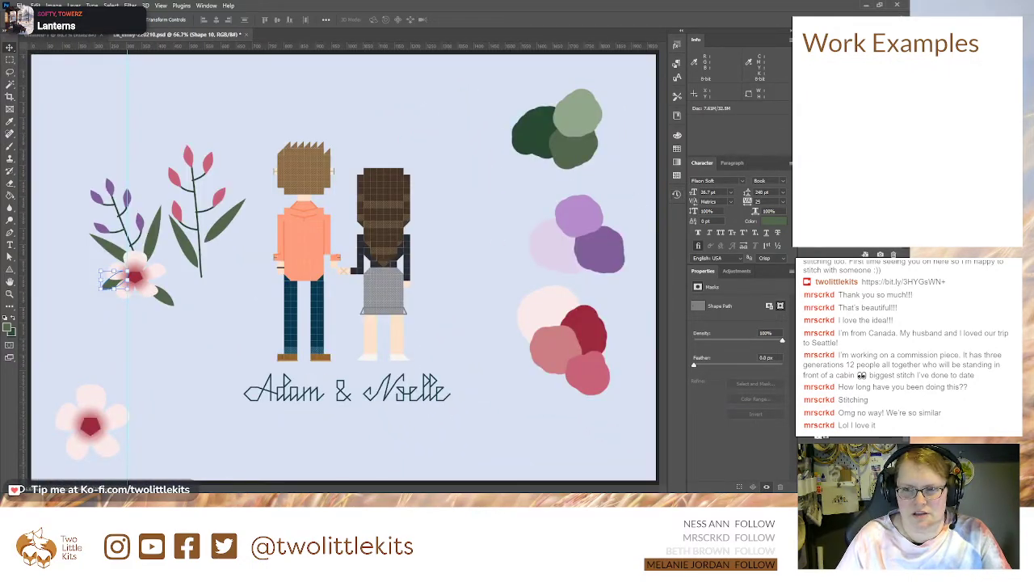
key("ctrl+plus")
left_click_drag(125, 337, 376, 359)
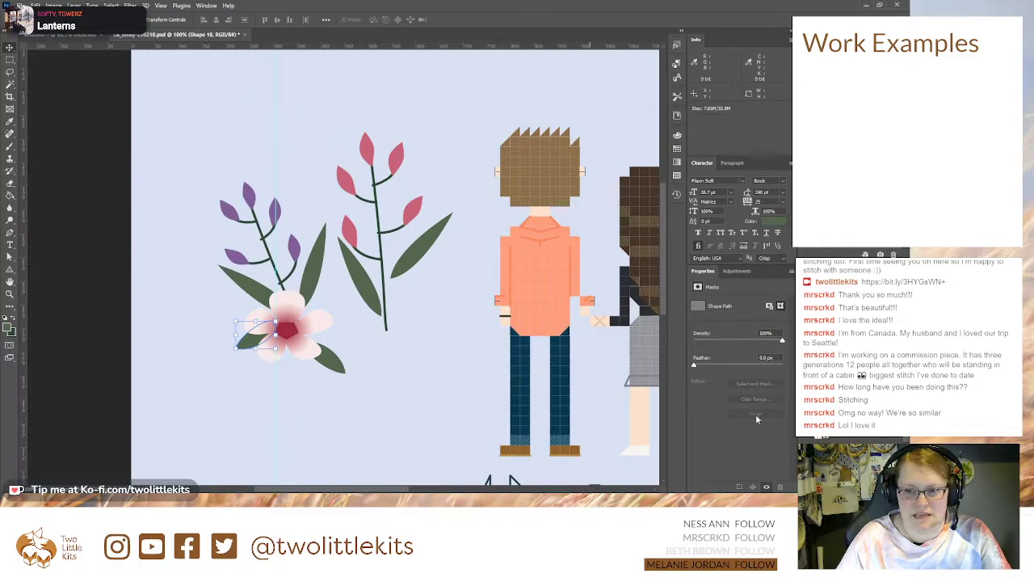
Step: Copy the two short leaves to the base of the pink-leaved branch and rotate them individually to either side of the stem
left_click(844, 408, "shift")
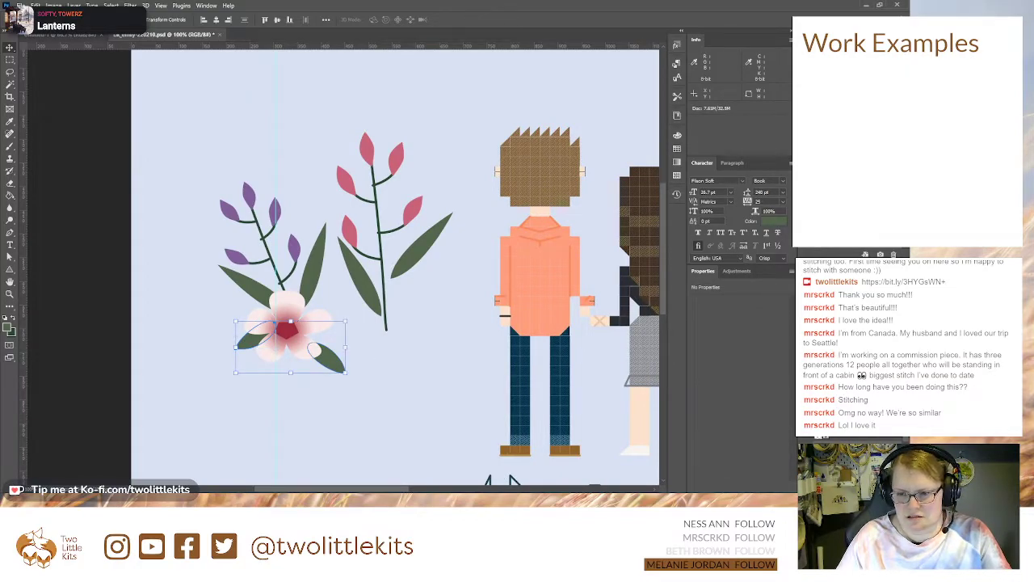
left_click_drag(339, 363, 390, 325)
left_click(432, 335)
key("ctrl+t")
left_click_drag(388, 369, 377, 363)
key("Return")
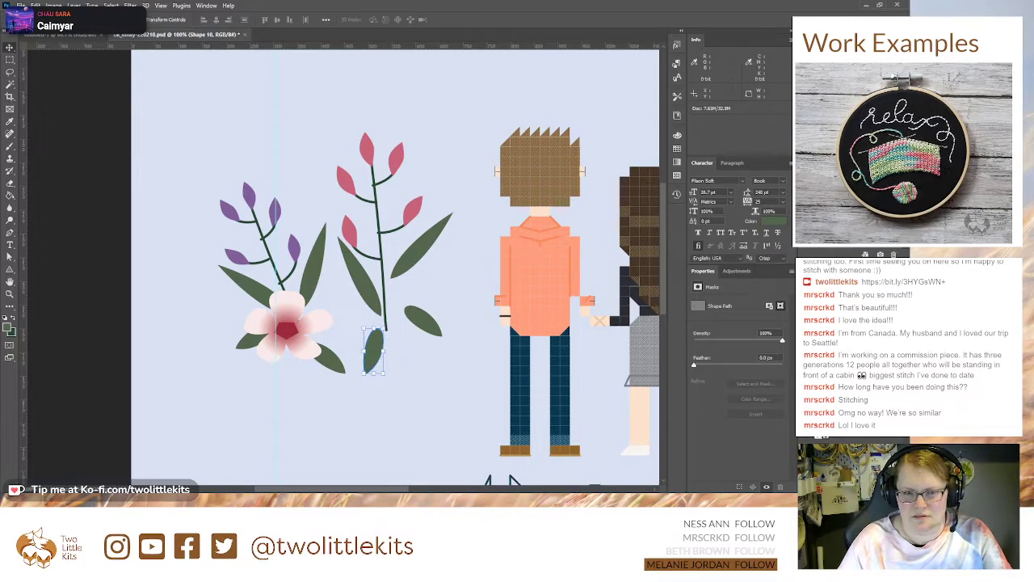
Step: Group all the green leaf layers together
left_click(246, 340)
left_click(849, 364, "shift")
key("ctrl+g")
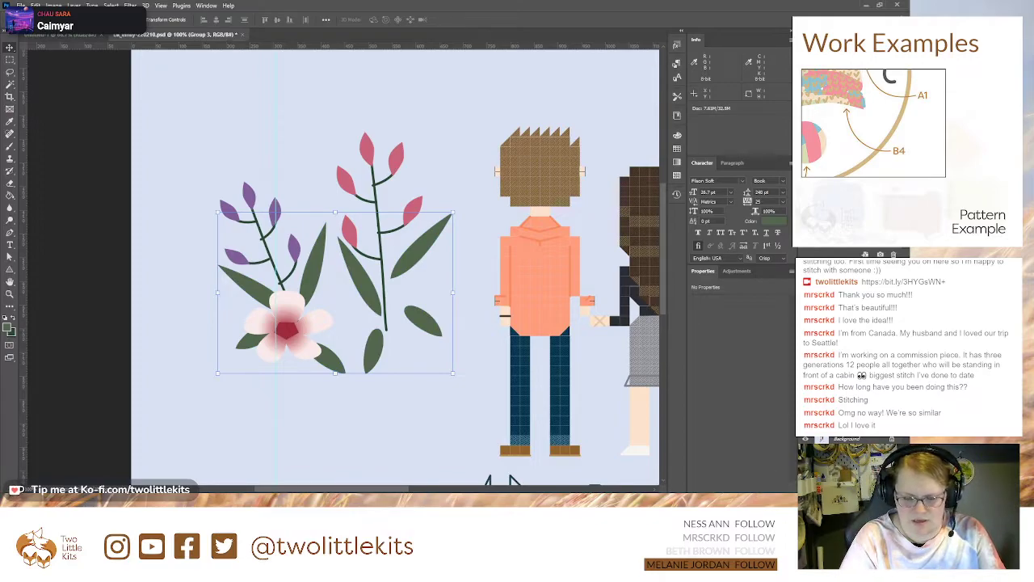
Step: Copy the small flower group, rotate the copy, and place it over the lower stem of the pink-leaved branch
left_click(848, 364)
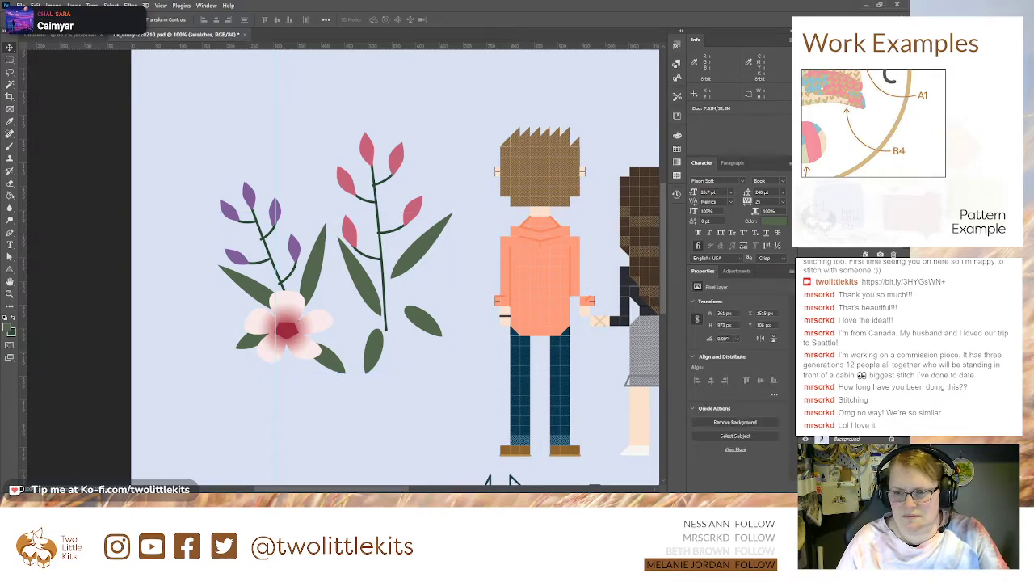
left_click(849, 356)
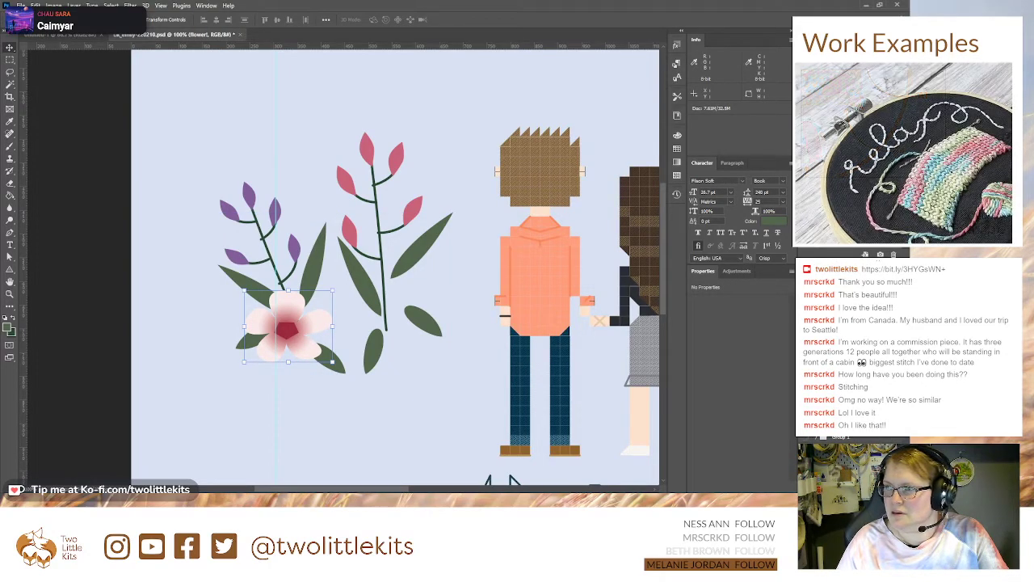
left_click_drag(303, 338, 362, 290)
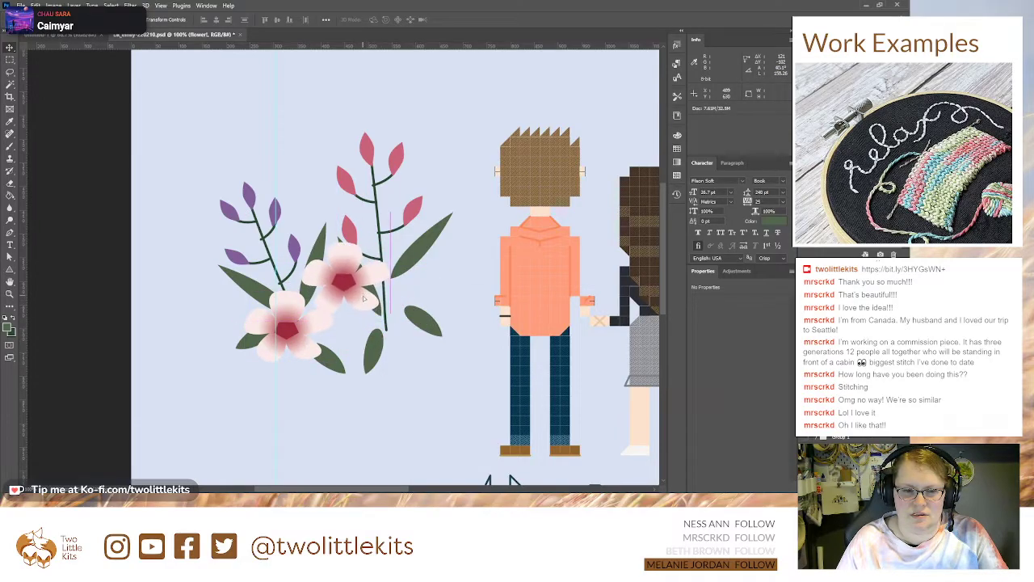
left_click_drag(396, 234, 273, 338)
left_click_drag(344, 291, 384, 315)
key("Return")
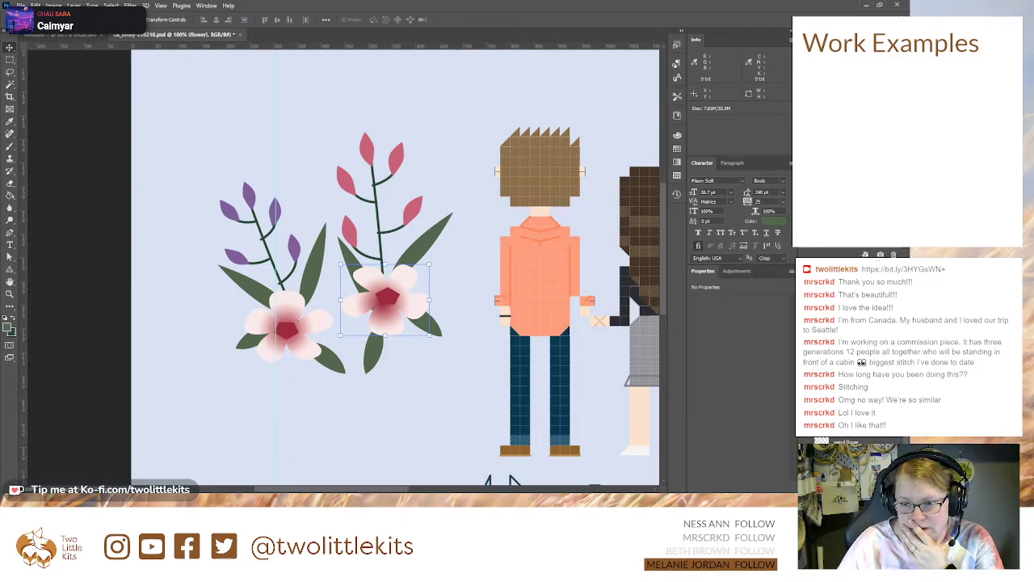
Step: Fill the copied flower's centre pentagon with the palette's dark purple
left_click(848, 363)
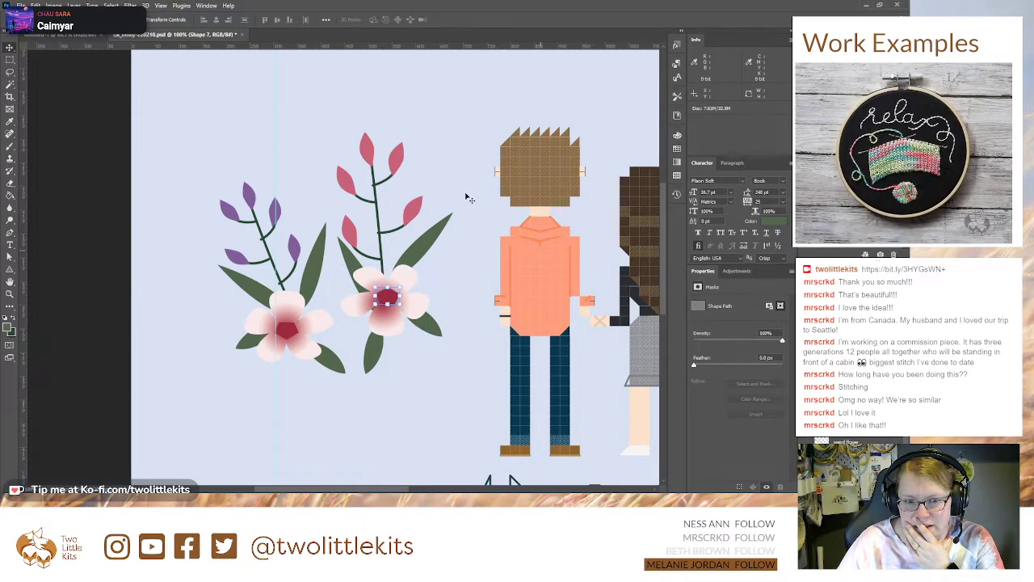
left_click_drag(622, 303, 264, 249)
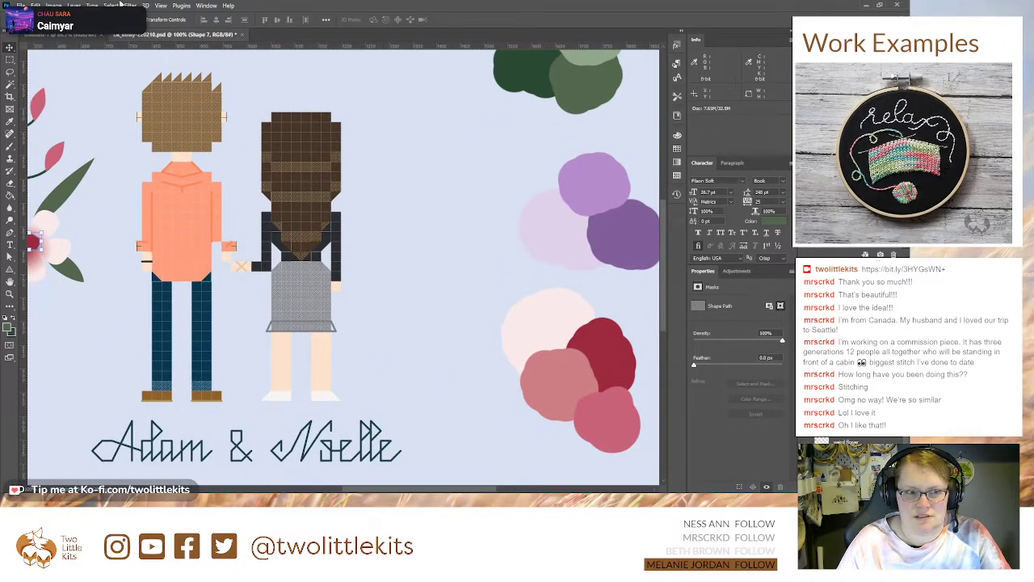
left_click(10, 232)
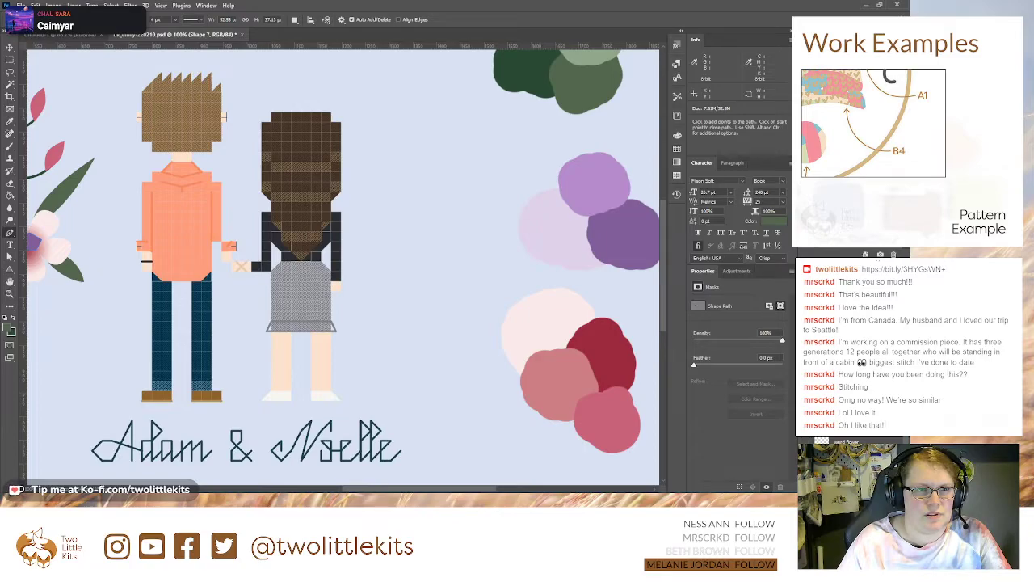
left_click_drag(170, 262, 381, 275)
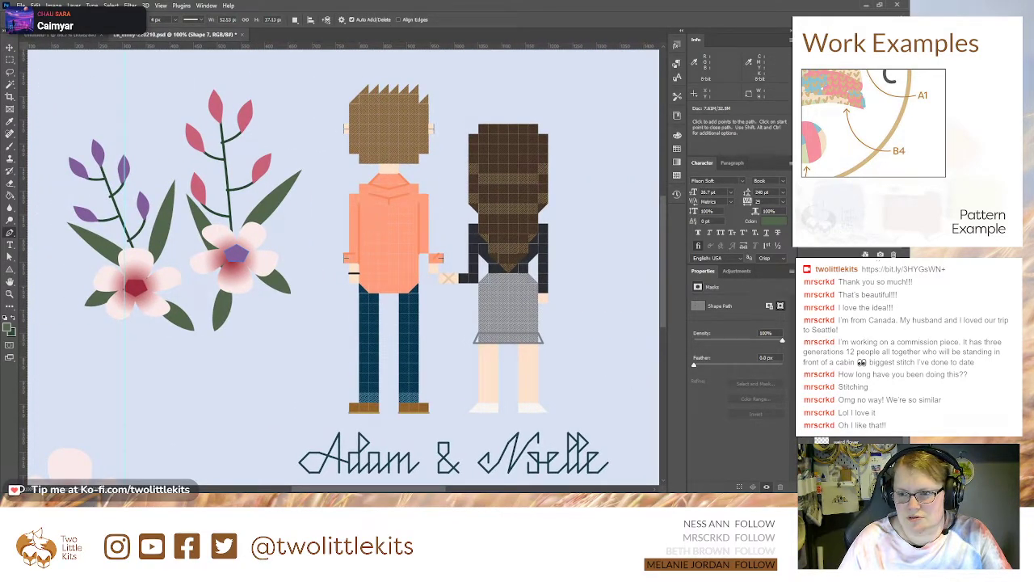
Step: Change the inner gradient colour of the copied flower's petals to the purple sampled from its centre pentagon
key("space")
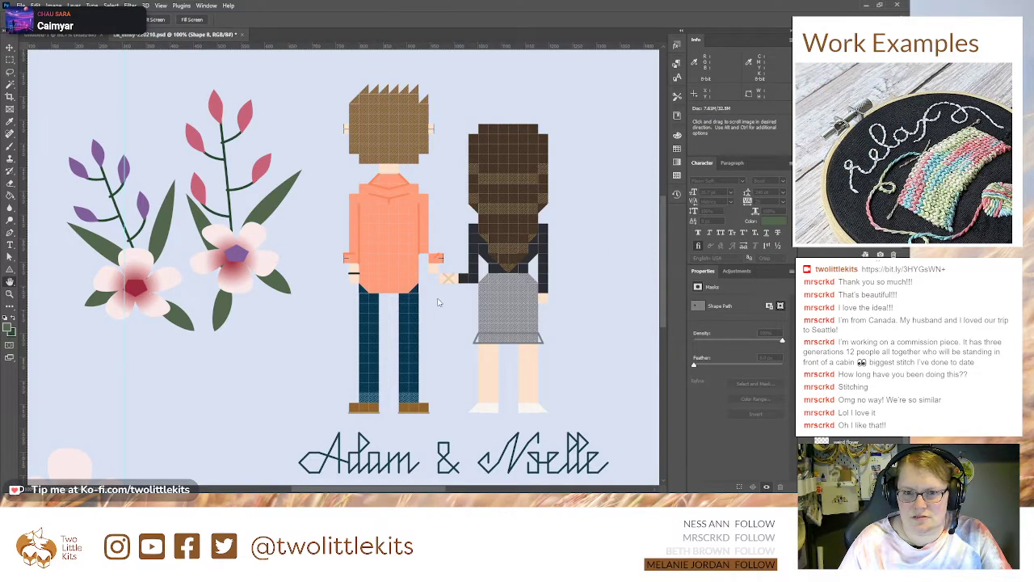
left_click(443, 310)
key("i")
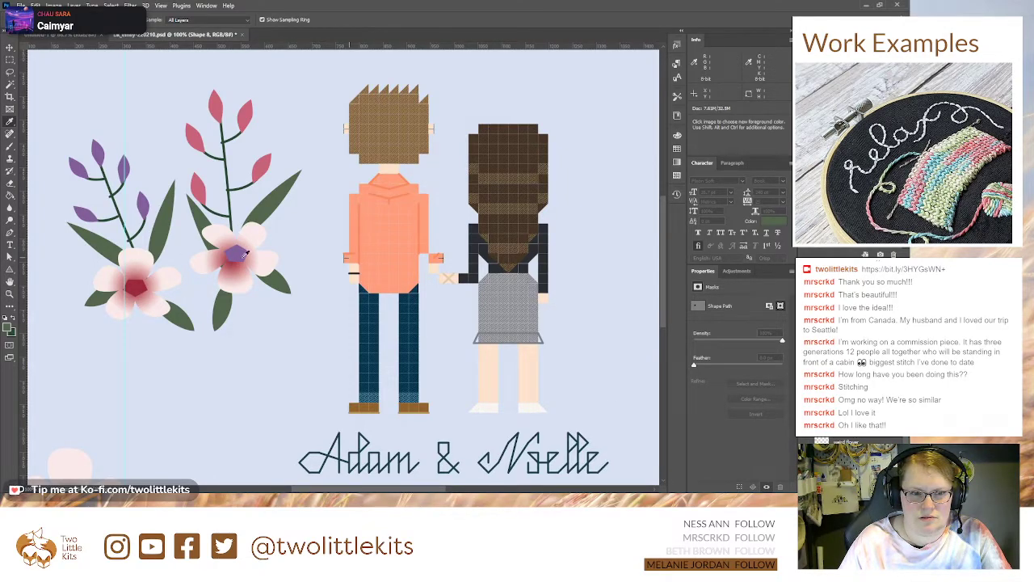
left_click(236, 254)
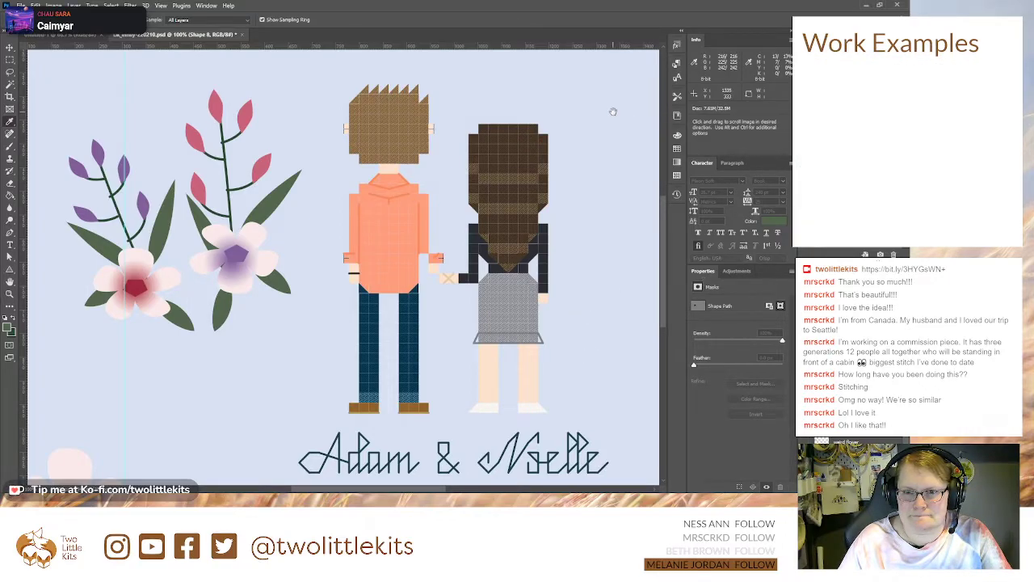
Step: Change the outer gradient colour of the copied flower's petals to the palette's pale lilac
left_click_drag(581, 108, 226, 102)
left_click_drag(198, 223, 399, 191)
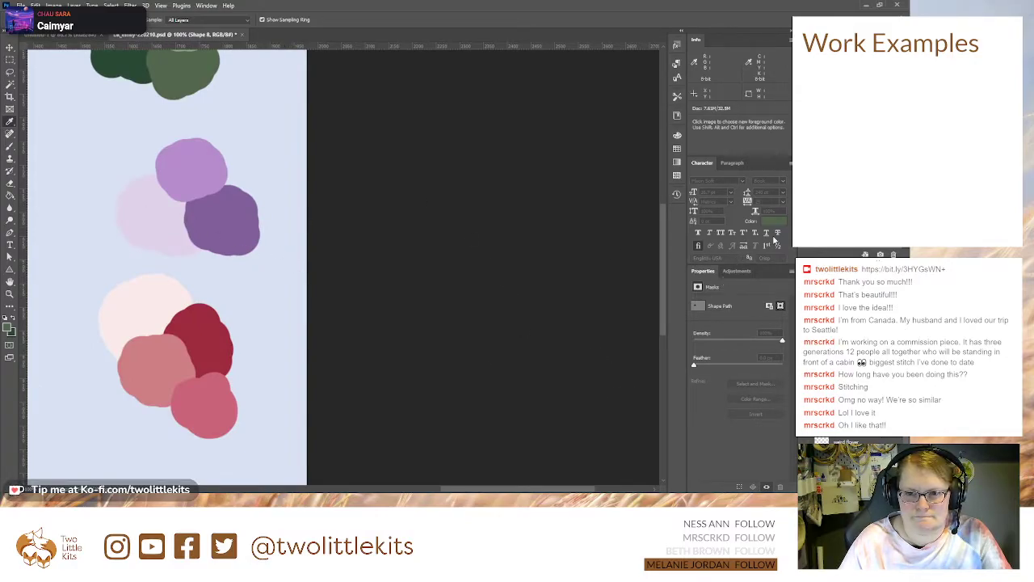
key("p")
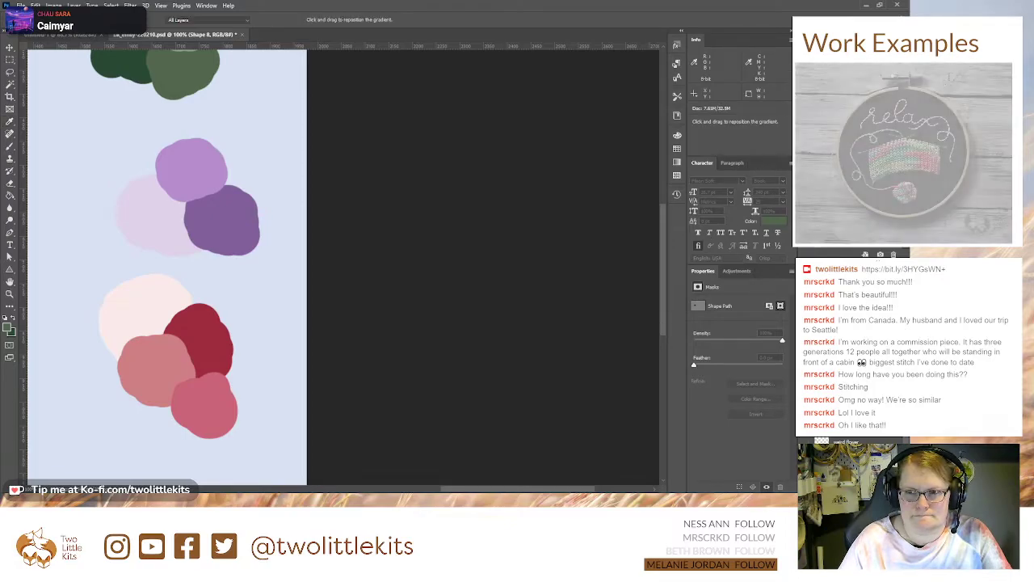
left_click_drag(71, 243, 783, 266)
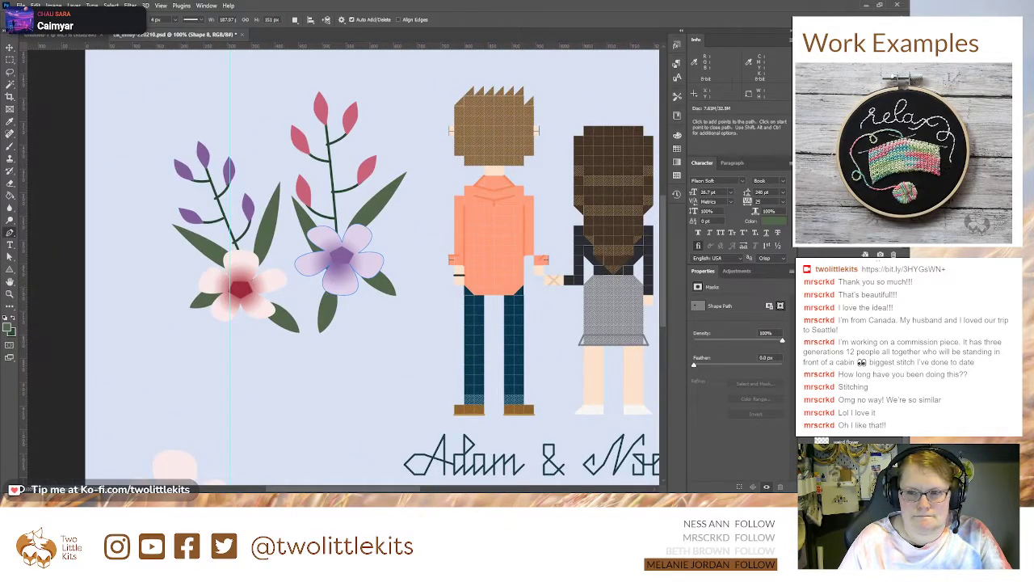
Step: Shift the petal gradient of the purple flower slightly up towards its centre pentagon
key("h")
key("g")
left_click_drag(349, 267, 349, 257)
key("p")
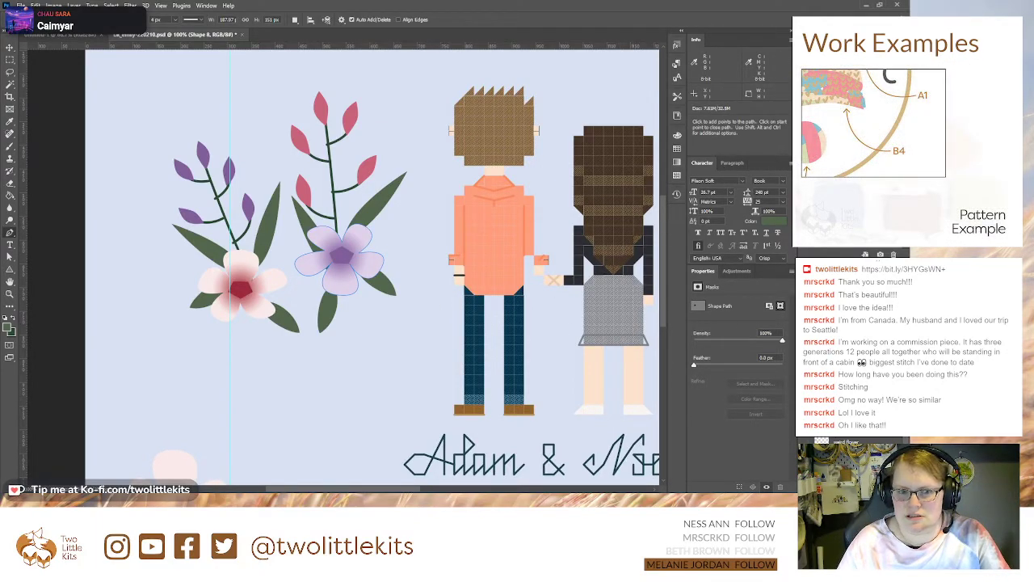
Step: Copy the pink flower, rotate the copy, and place it below the gap between the pink and purple flowers
left_click(817, 347)
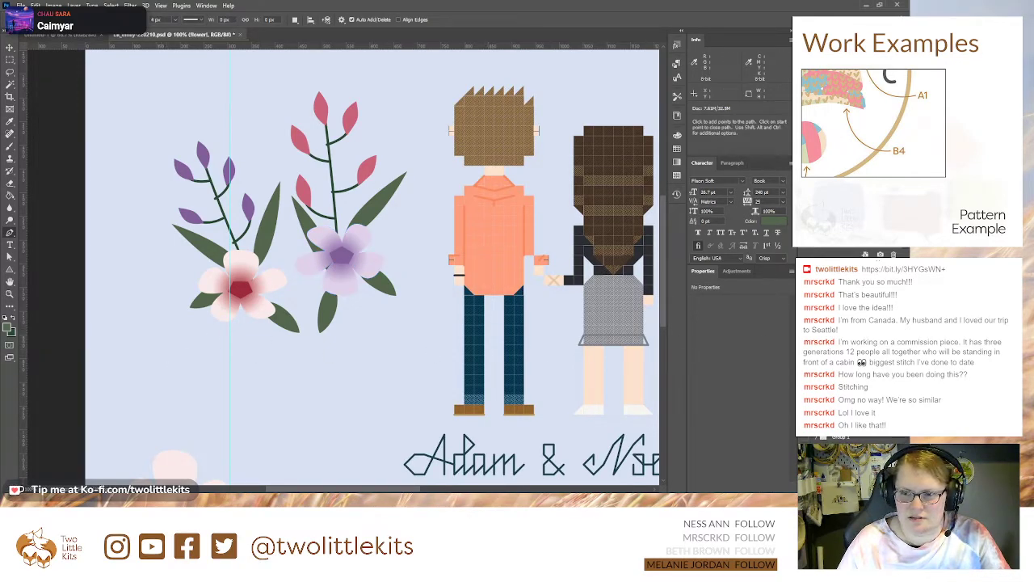
key("v")
left_click_drag(267, 302, 335, 334)
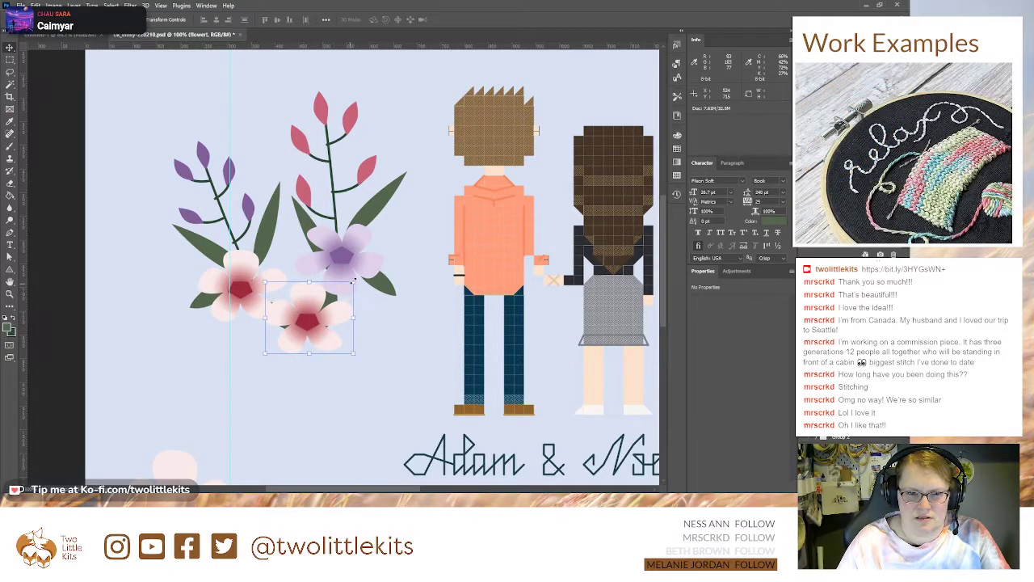
left_click_drag(362, 283, 259, 374)
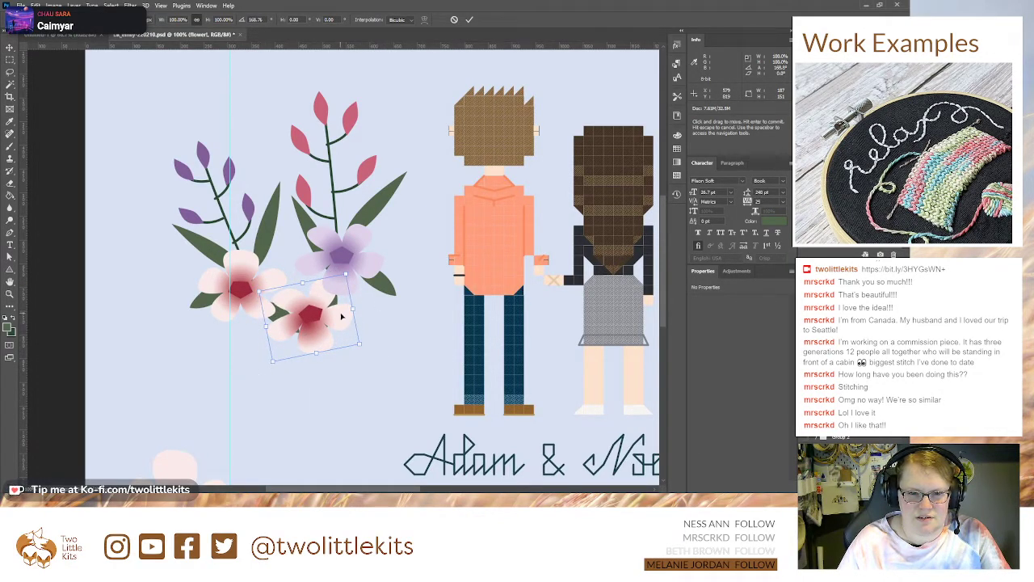
left_click_drag(353, 308, 267, 327)
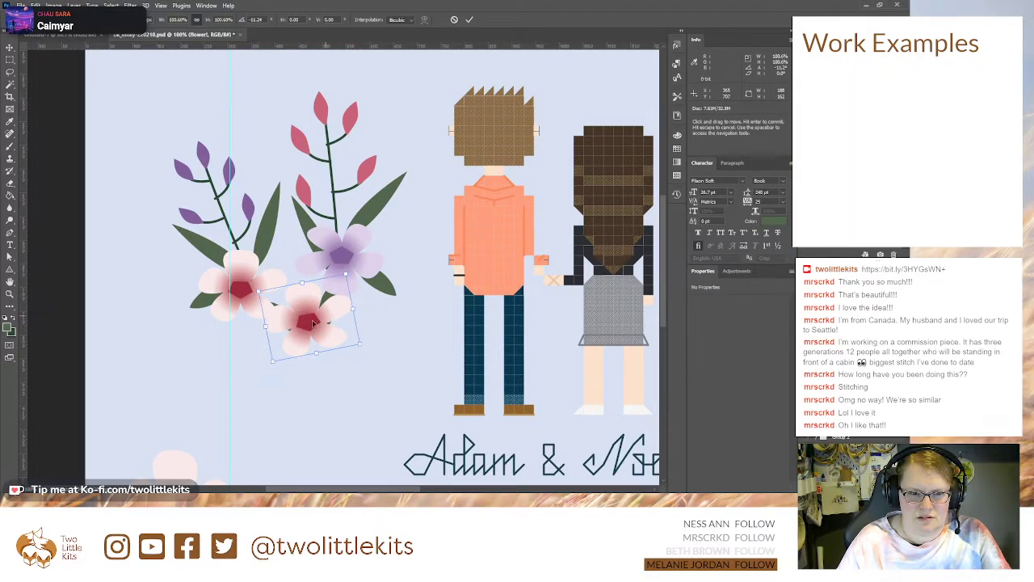
left_click_drag(350, 308, 313, 310)
key("Return")
key("ctrl+t")
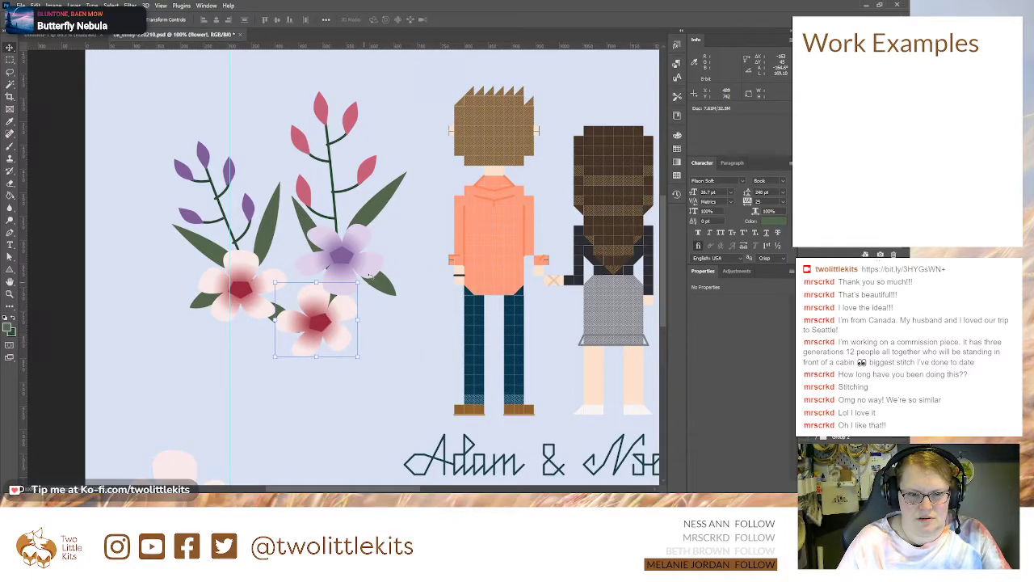
left_click_drag(375, 280, 300, 326)
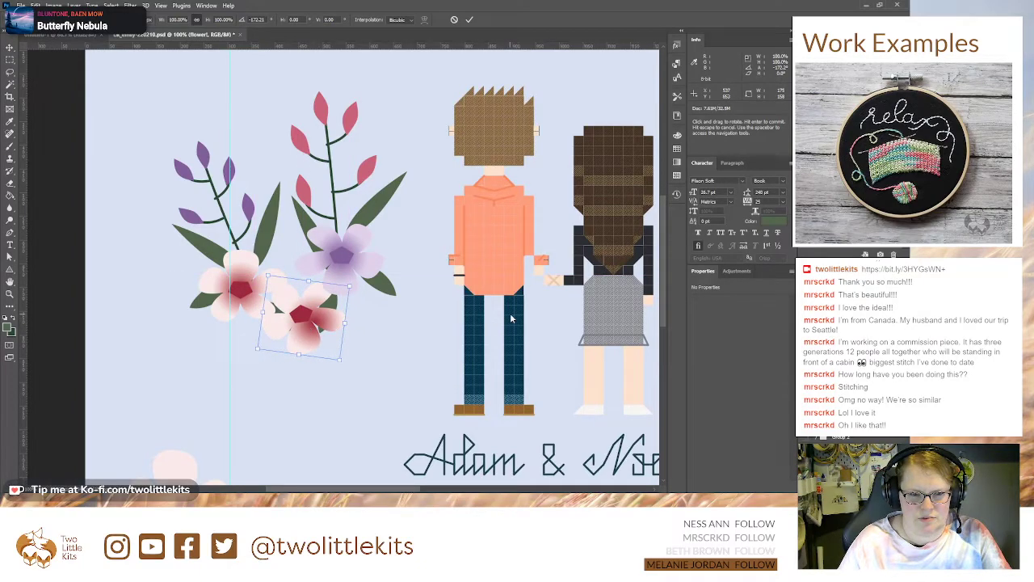
key("Return")
Step: Reshape the copied pink flower's petal outline, flattening the bottom petal and adjusting the curves of the side petals
key("a")
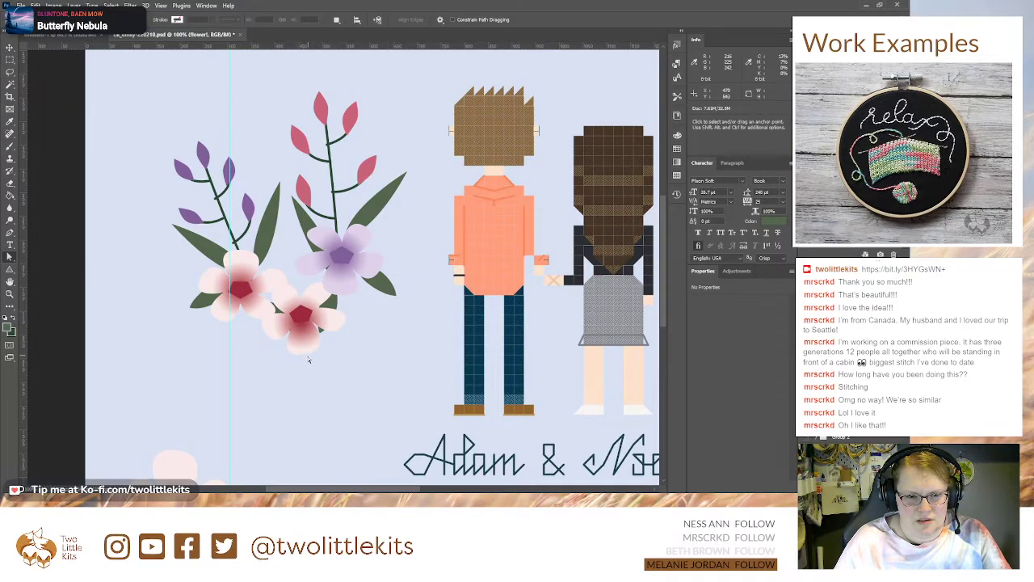
left_click(816, 364)
left_click(848, 388)
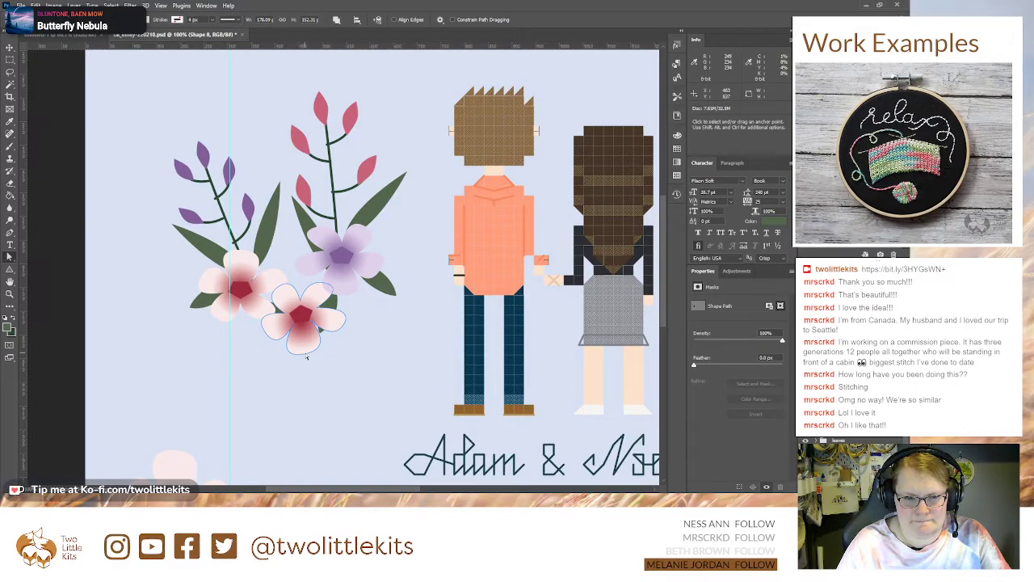
left_click_drag(305, 356, 264, 326)
left_click(265, 333)
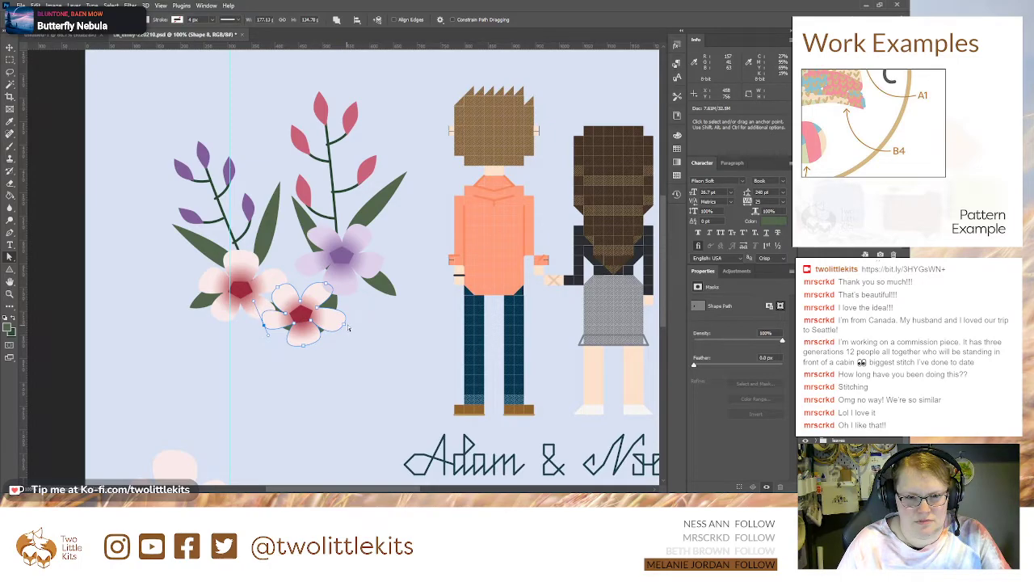
left_click_drag(346, 328, 334, 333)
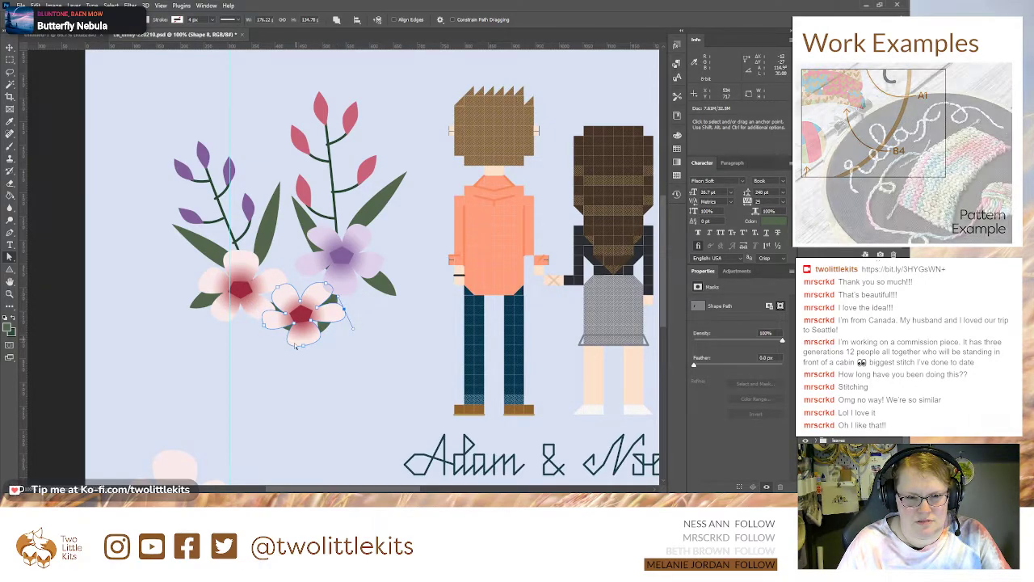
left_click_drag(304, 348, 364, 333)
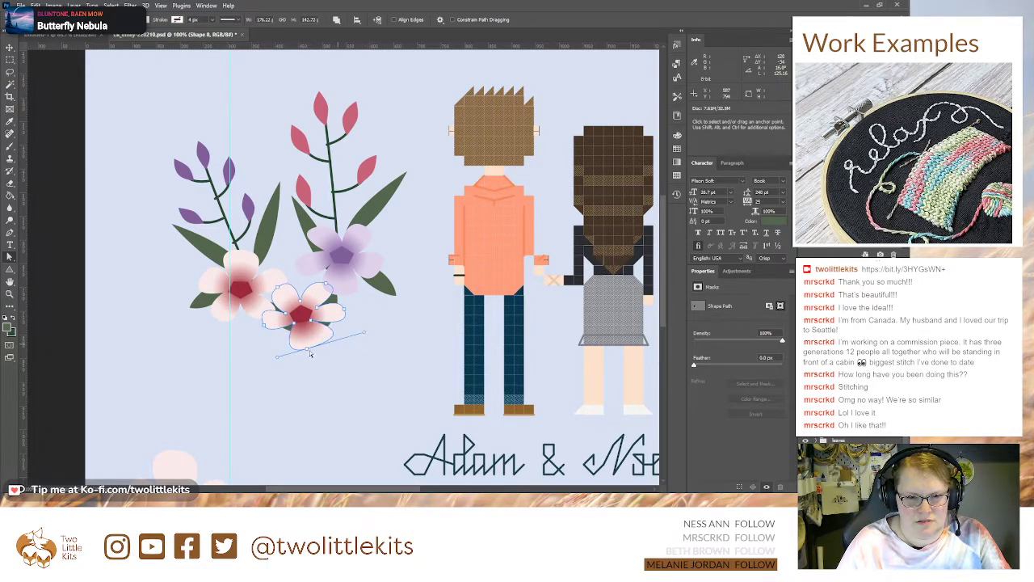
left_click_drag(278, 359, 306, 343)
left_click(376, 326)
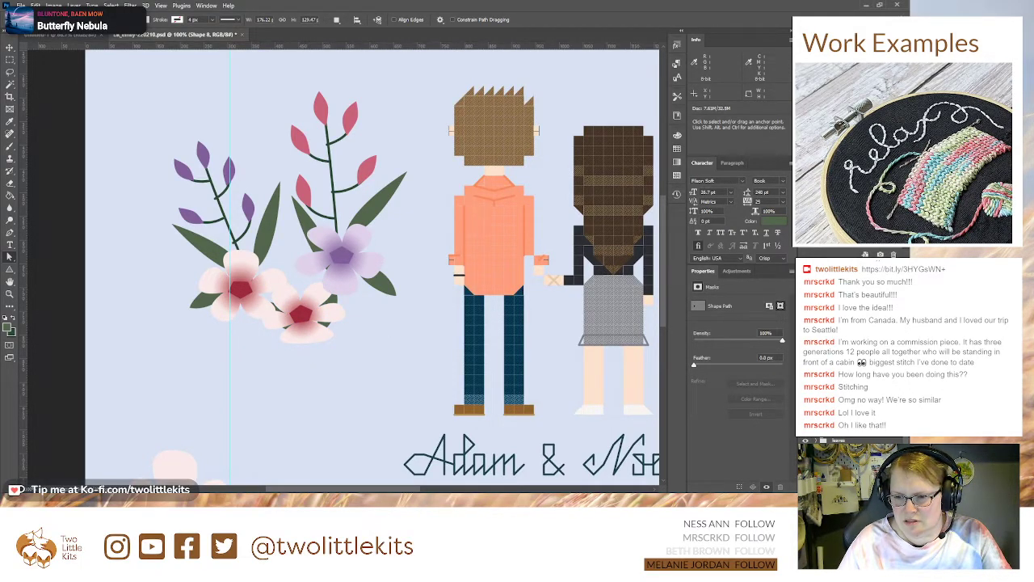
Step: Draw a closed half-oval shape with the Pen tool over the lower petal of the copied pink flower
left_click(880, 486)
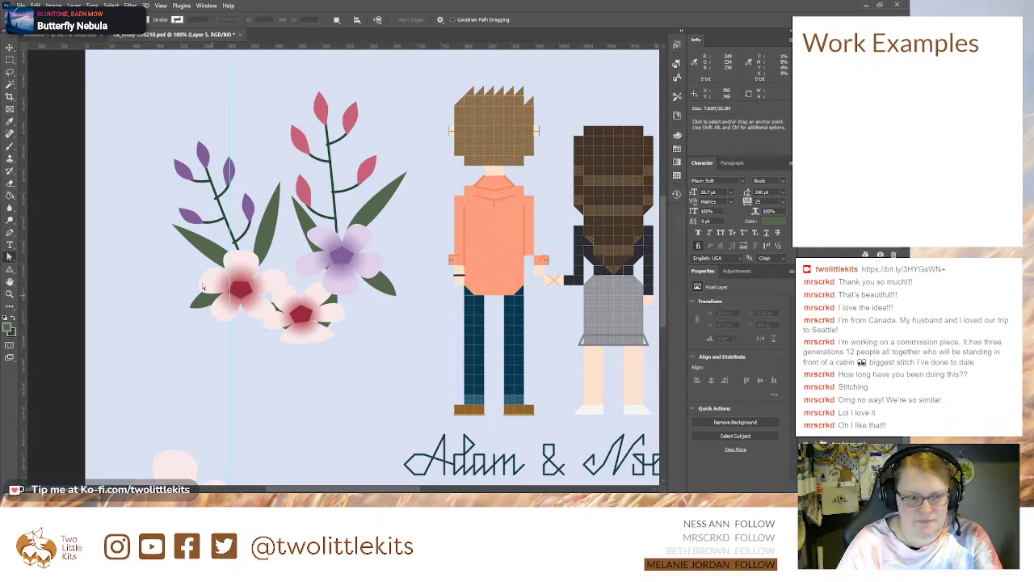
key("p")
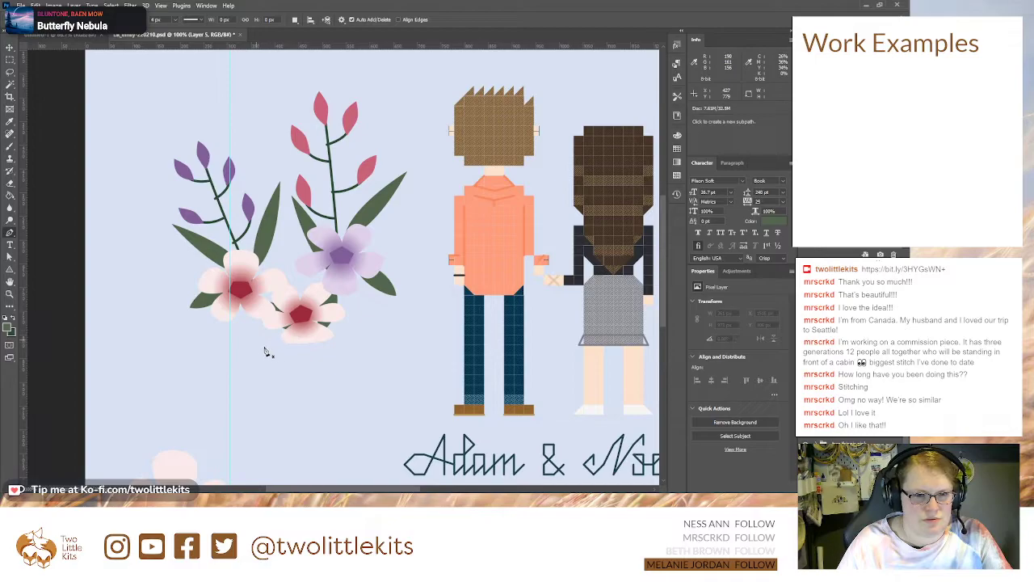
left_click(280, 338)
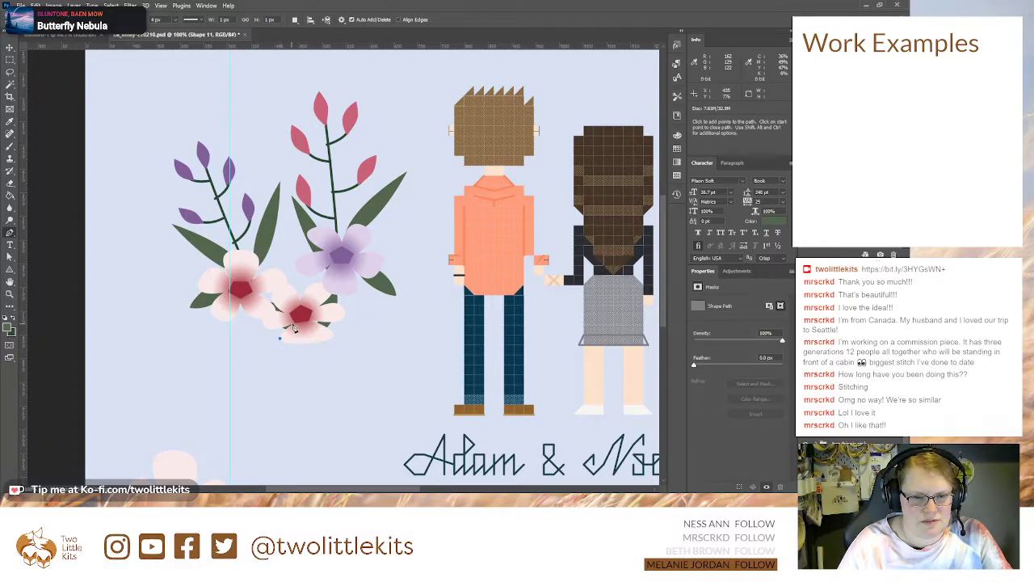
left_click_drag(301, 314, 323, 342)
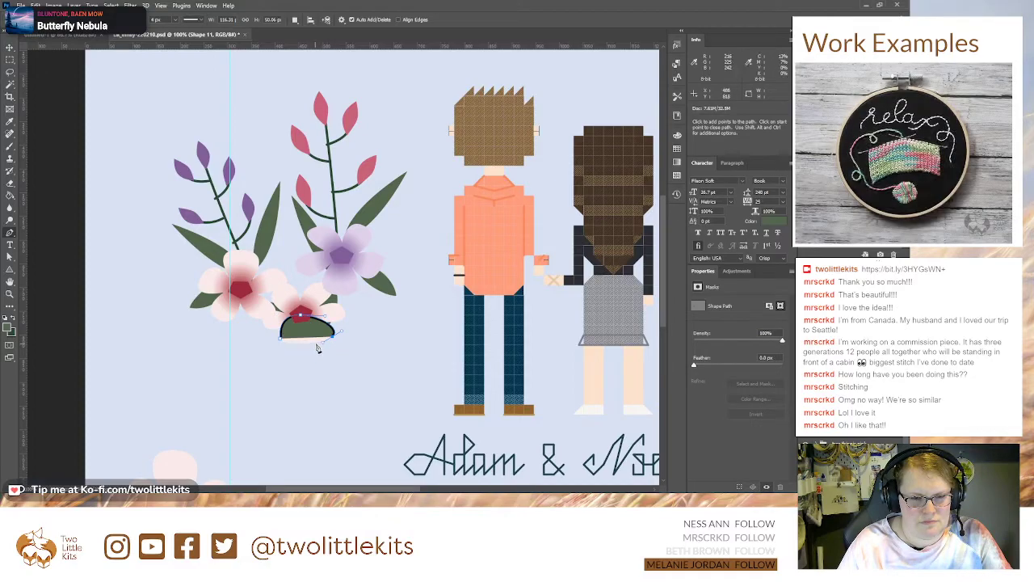
left_click(279, 339)
Step: Remove the half-oval shape's stroke and fill it with the pale pink of the petals
key("a")
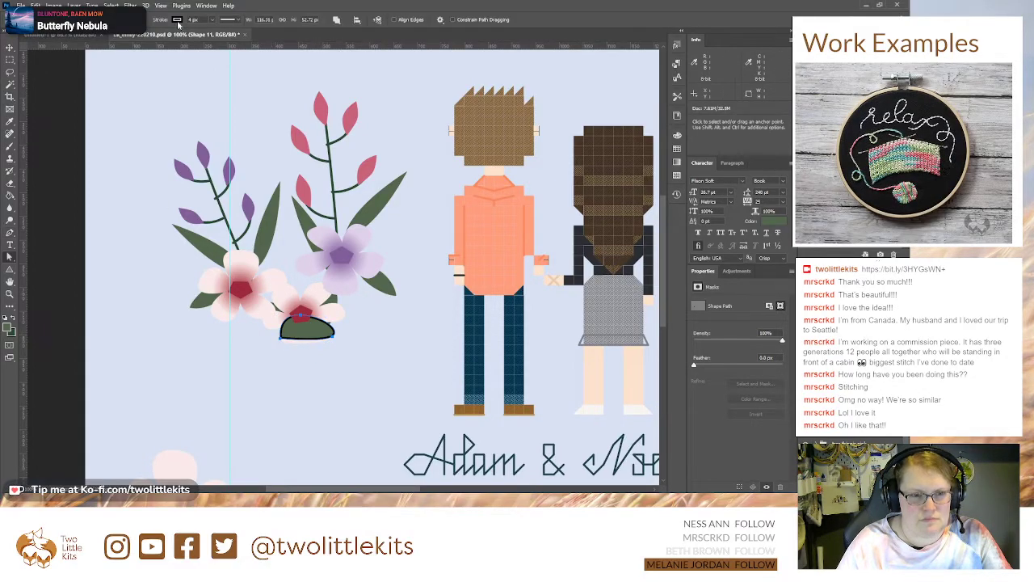
left_click(121, 42)
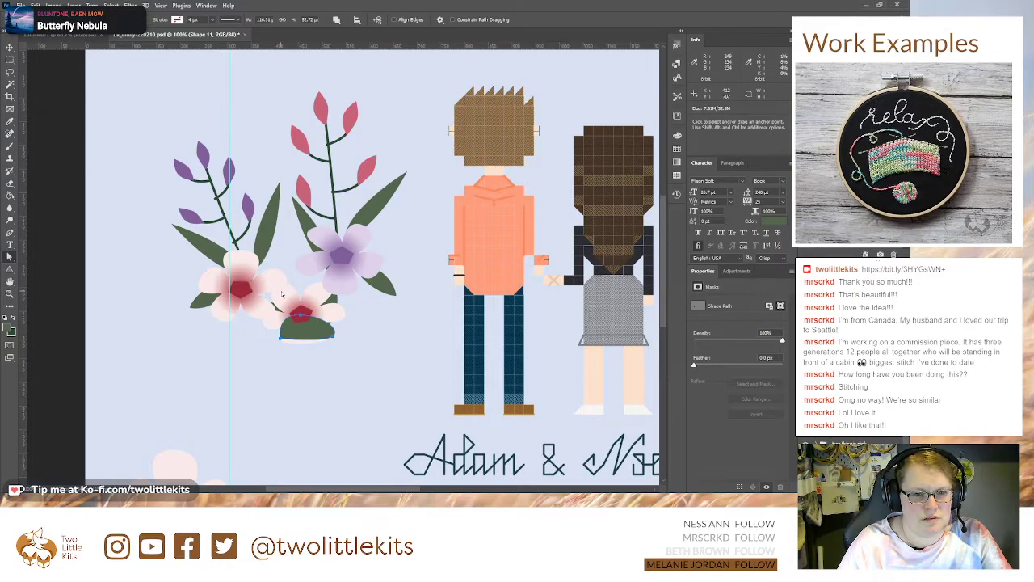
left_click(137, 72)
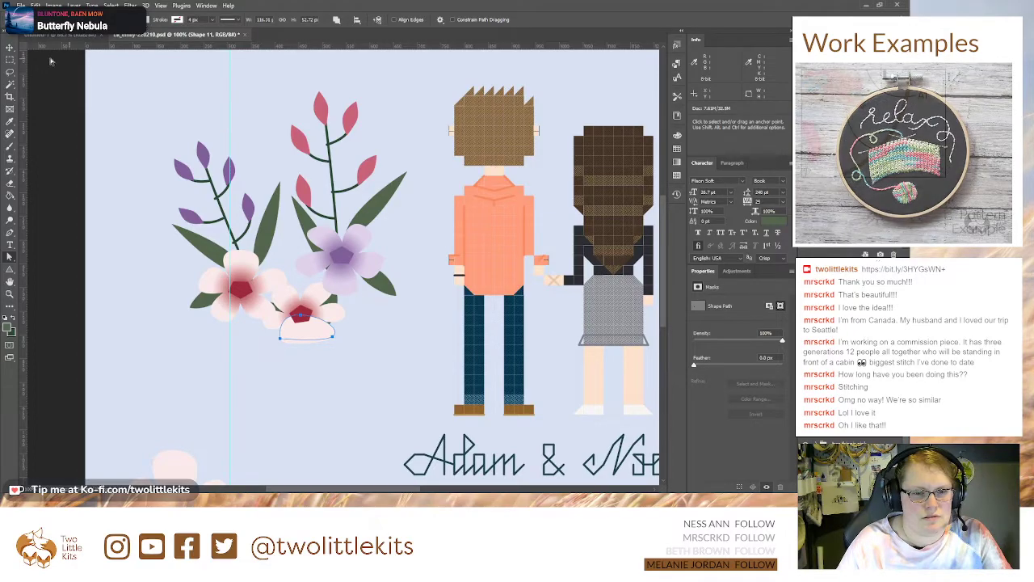
Step: Round the half-oval's two lower corner points into smooth curves with the Convert Point tool
key("v")
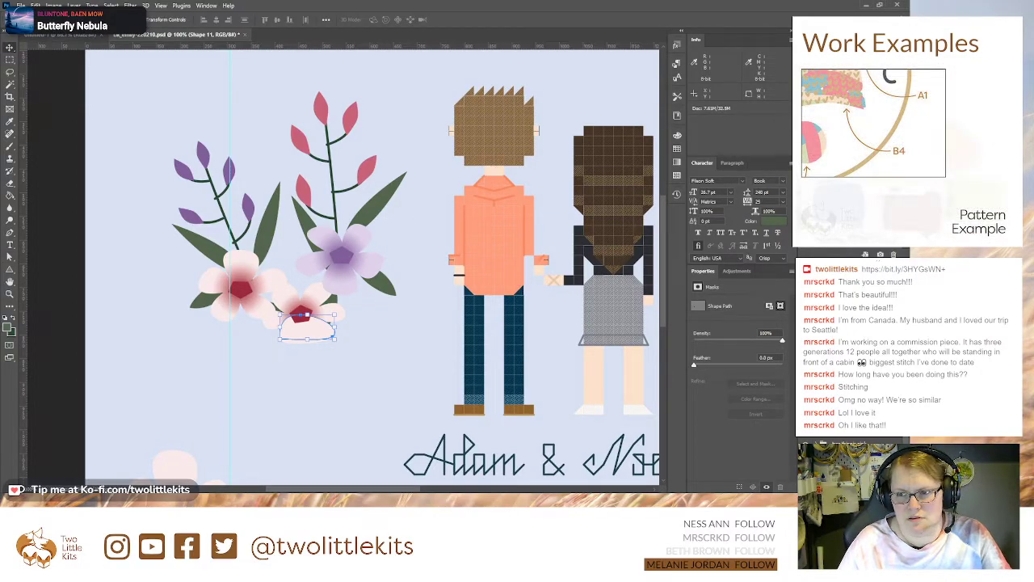
key("ctrl+plus")
key("ctrl+plus")
left_click_drag(397, 344, 575, 204)
key("a")
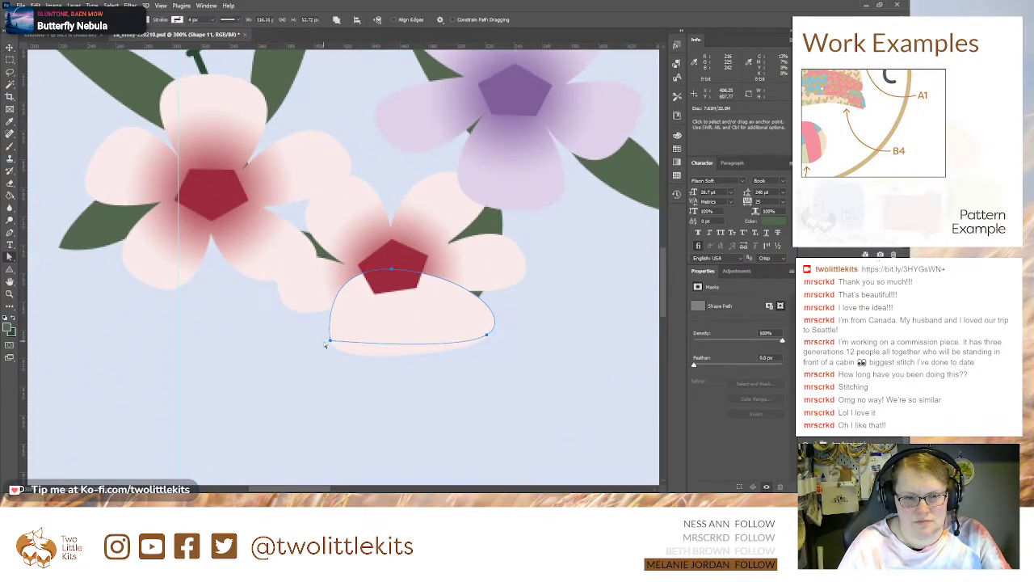
left_click(12, 232)
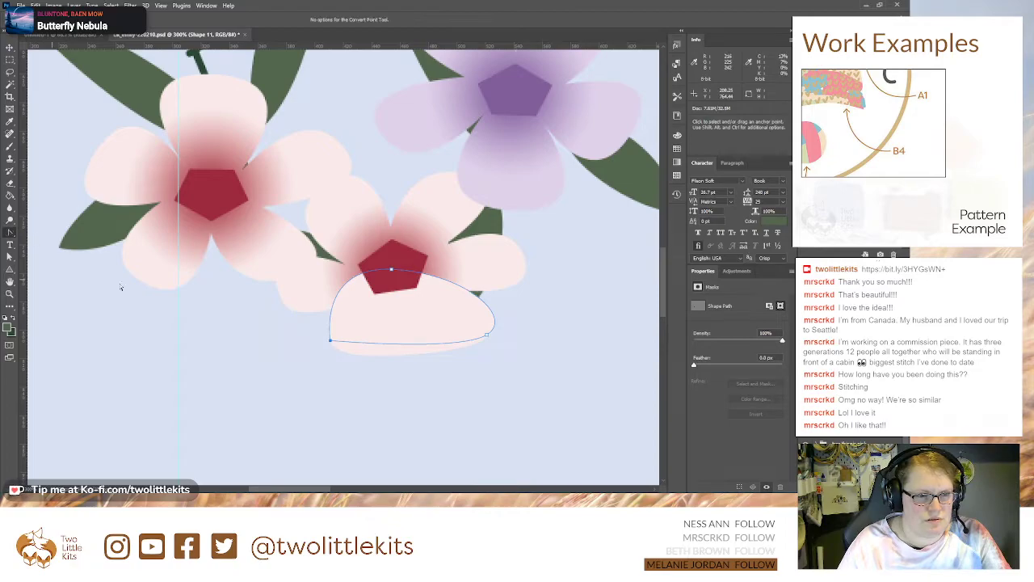
left_click_drag(329, 341, 316, 314)
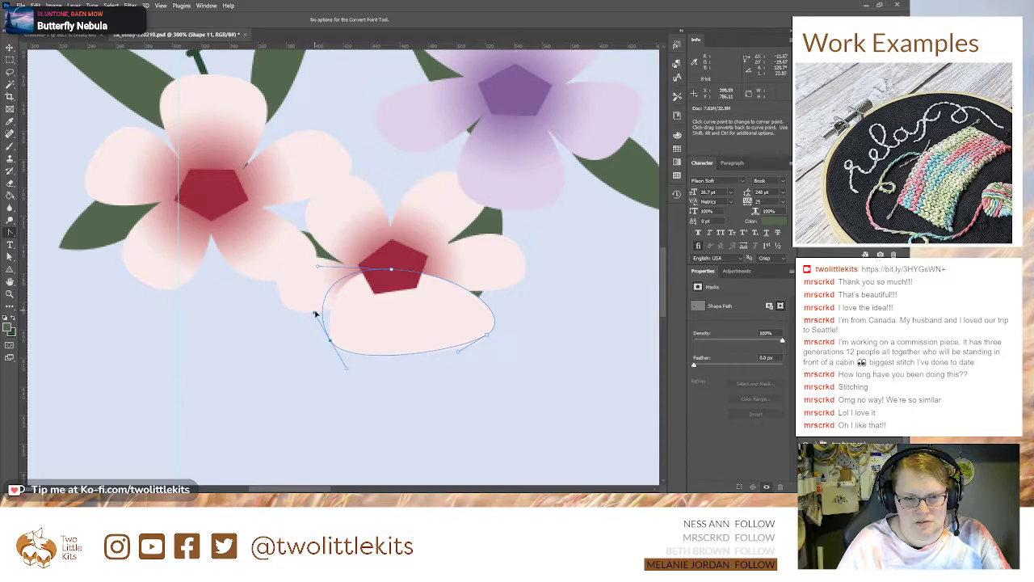
left_click(486, 336)
left_click_drag(486, 339, 466, 359)
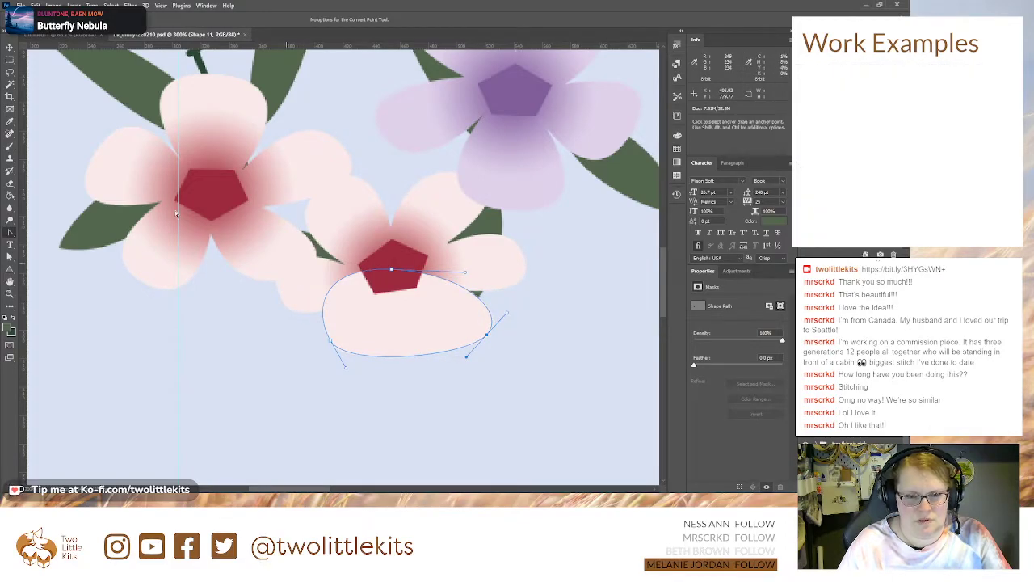
Step: Squash the pale pink oval vertically, scale it to about 91%, and place it over the lower edge of the red pentagon
key("v")
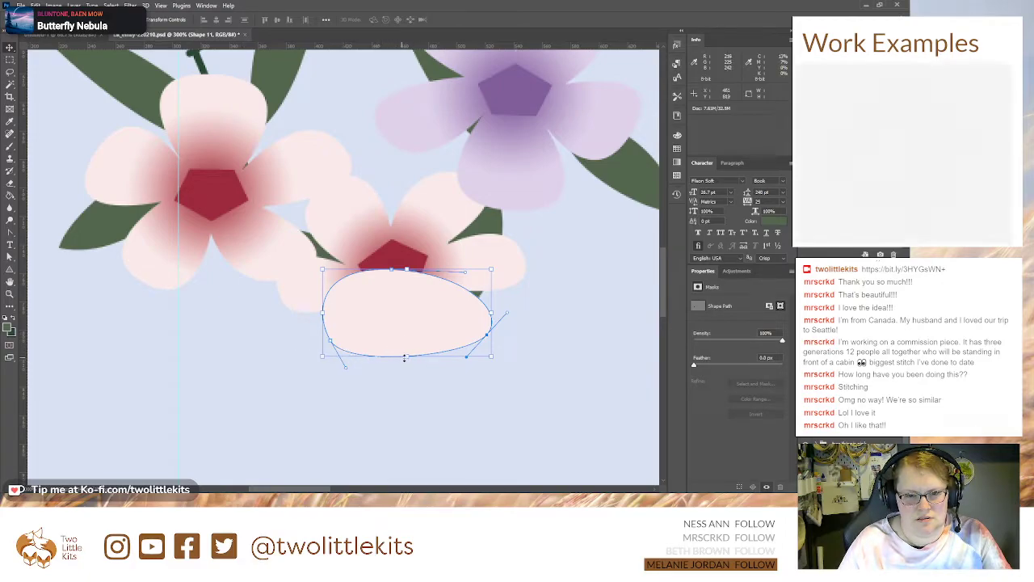
key("ctrl+t")
left_click_drag(406, 356, 409, 325)
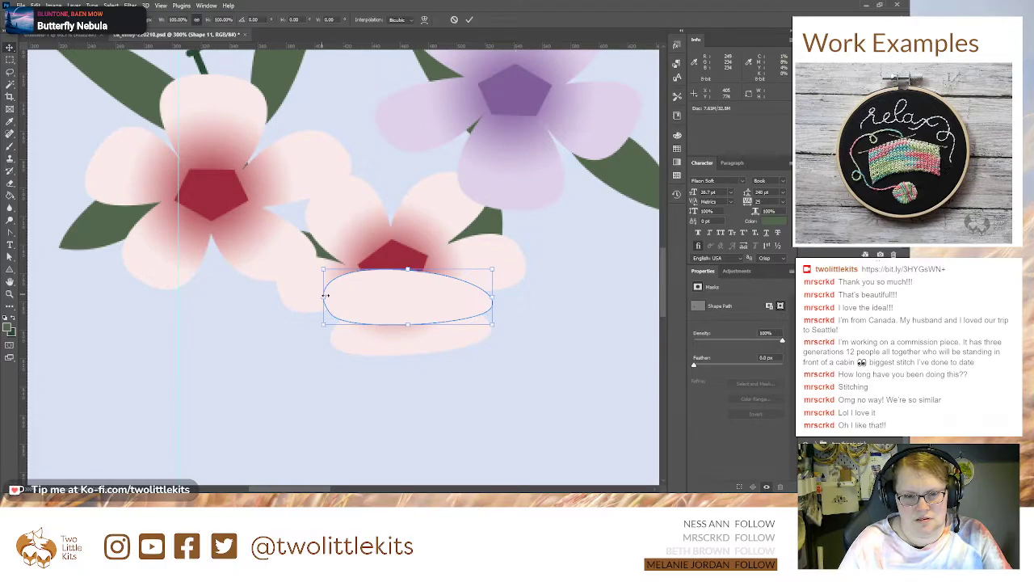
left_click_drag(324, 297, 338, 298)
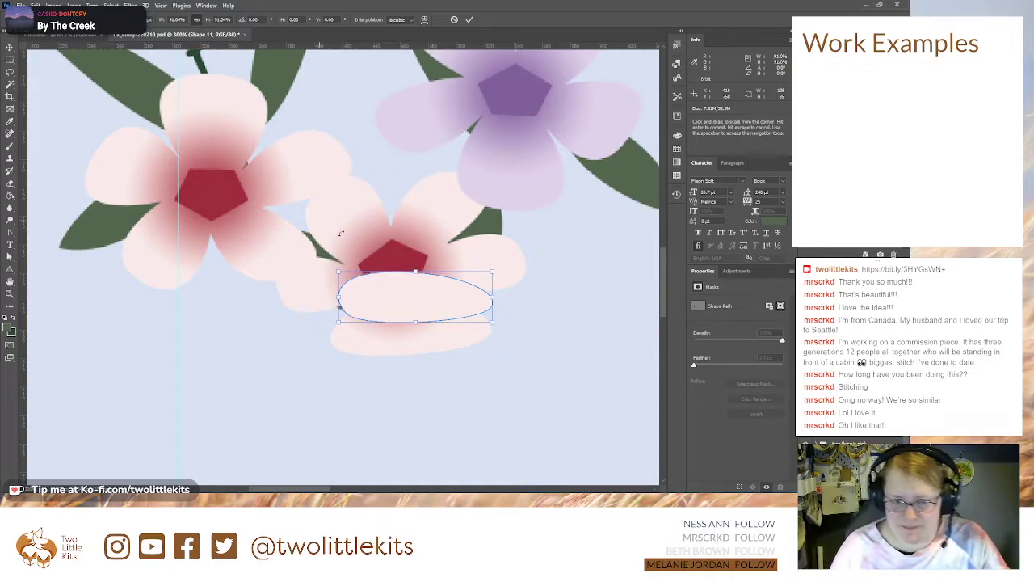
left_click_drag(397, 299, 389, 303)
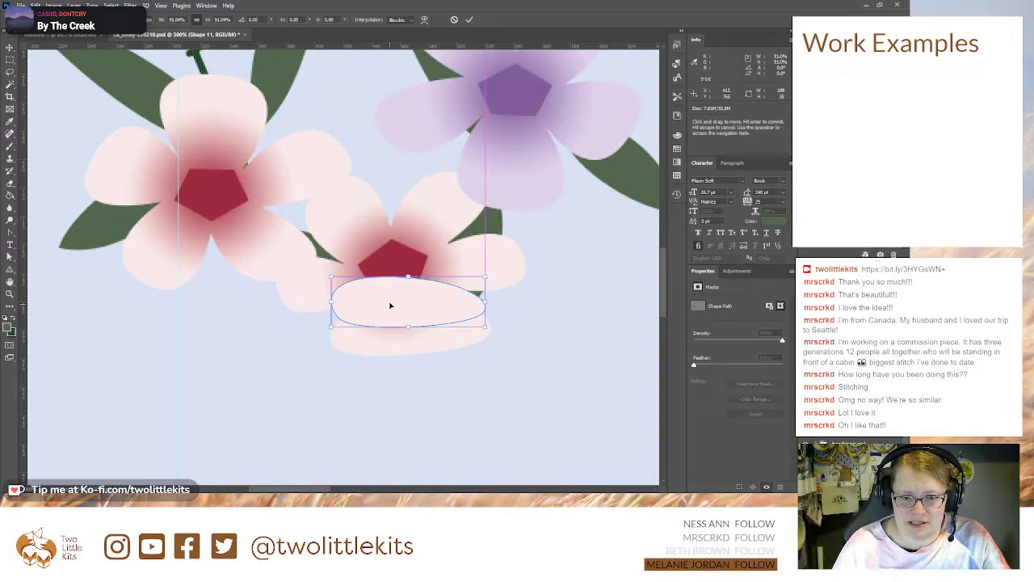
key("Return")
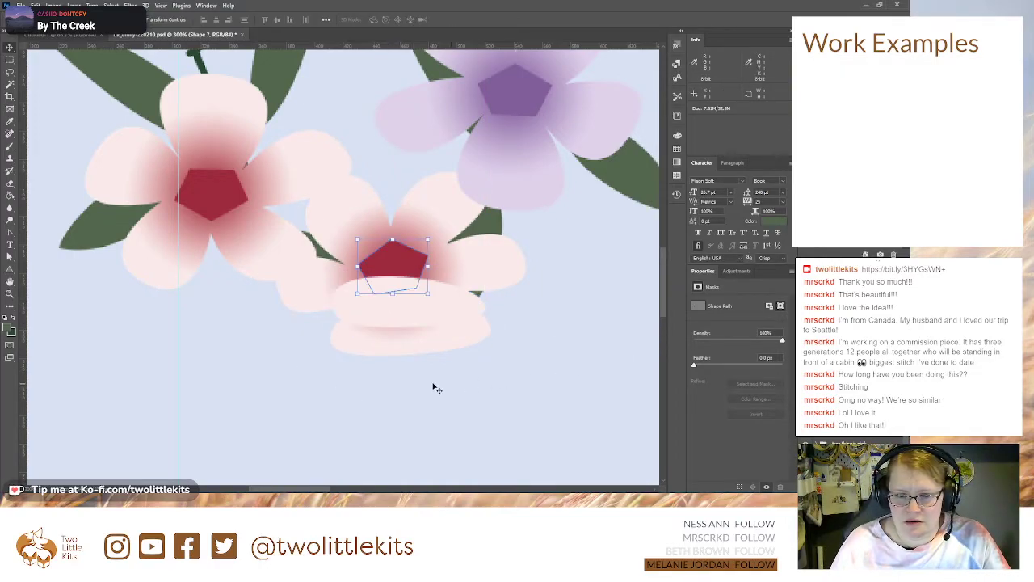
Step: Pull the copied flower's bottom petal up and narrow its curve so it tucks behind the pale pink oval
left_click(408, 339)
key("a")
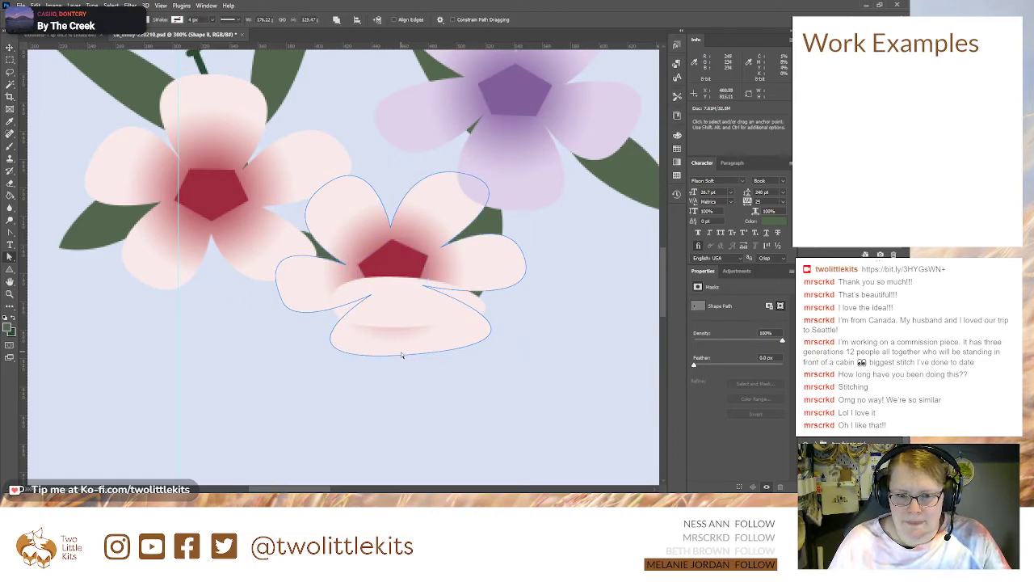
left_click_drag(402, 355, 398, 326)
left_click_drag(247, 334, 353, 327)
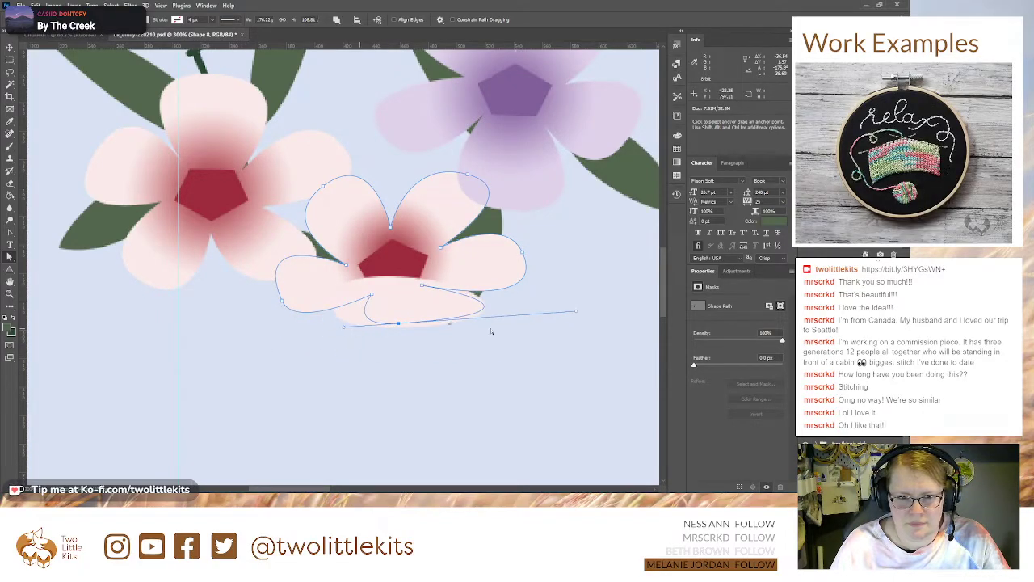
left_click_drag(576, 315, 448, 331)
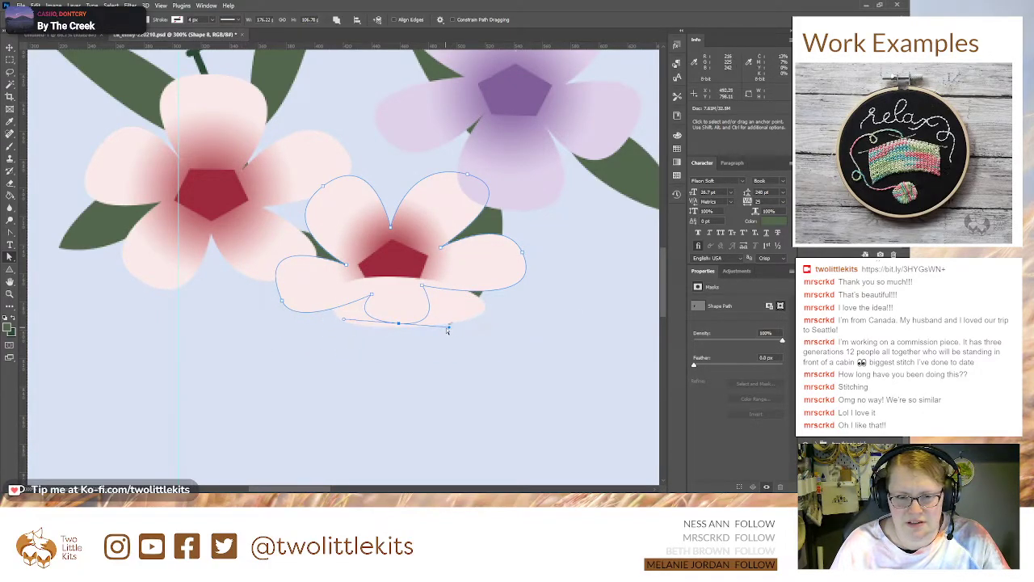
key("v")
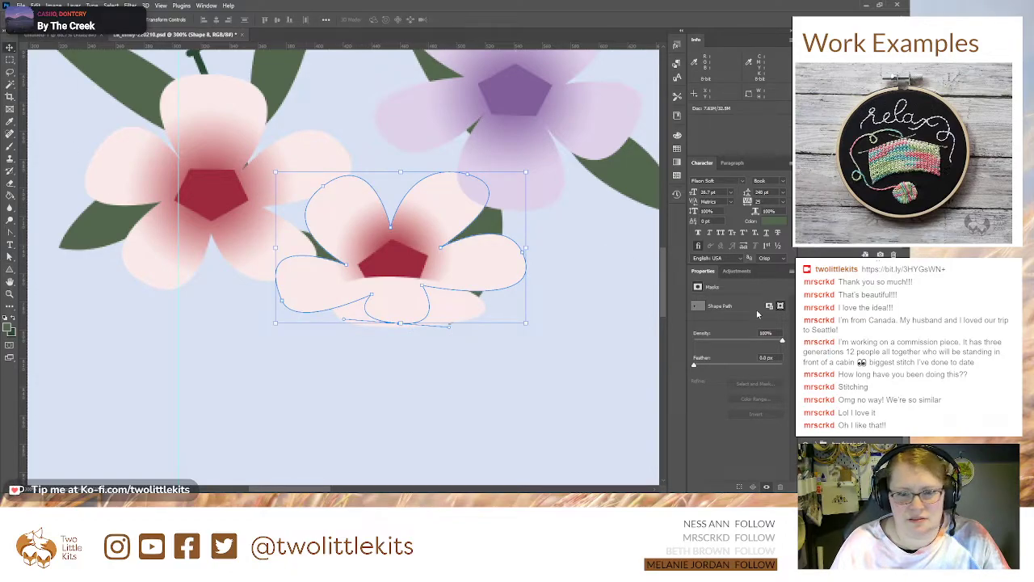
left_click(852, 364)
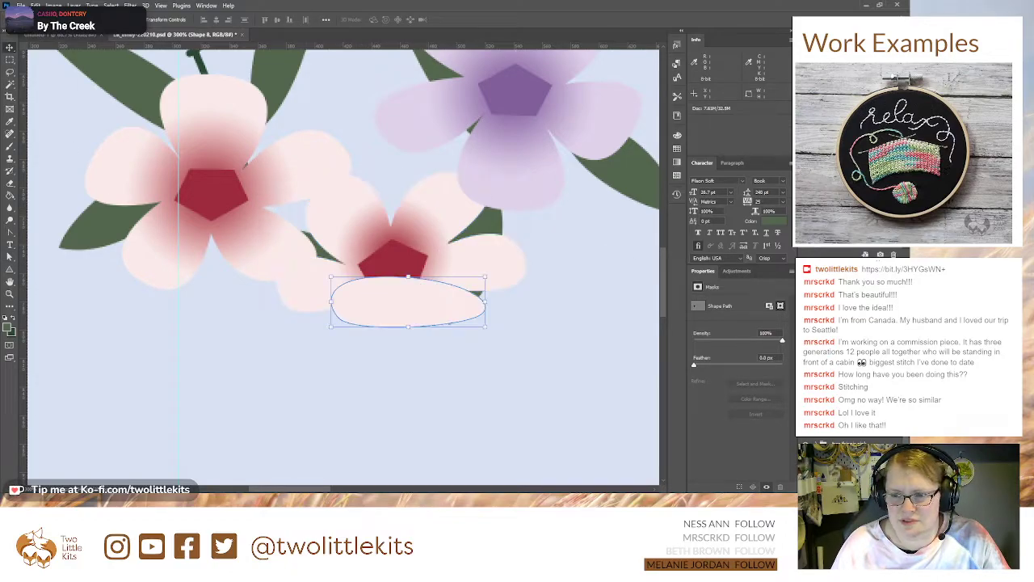
Step: Pull the right end of the pale pink oval inward and reshape it into a rounder curve
key("a")
left_click(481, 317)
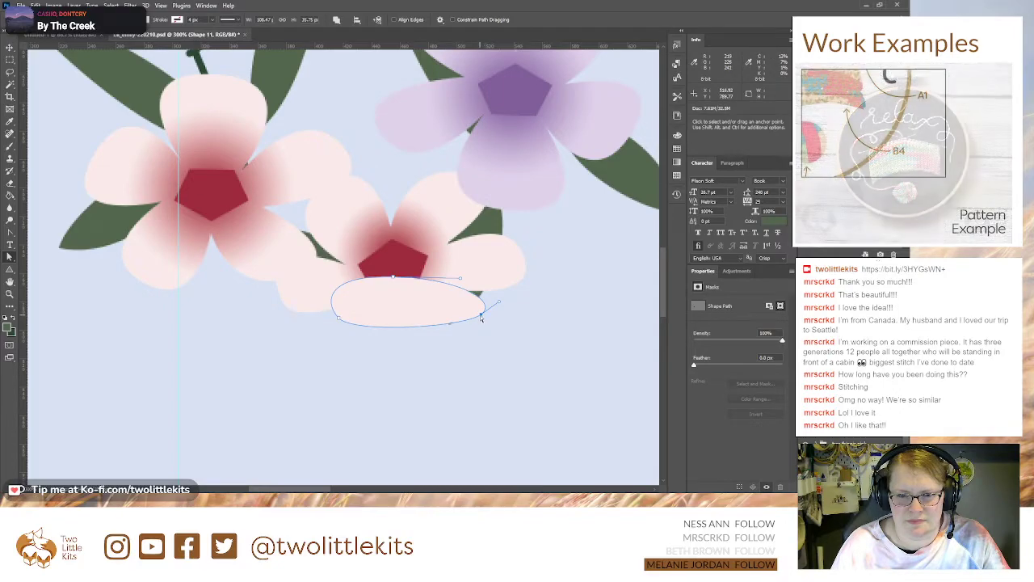
left_click_drag(499, 303, 471, 308)
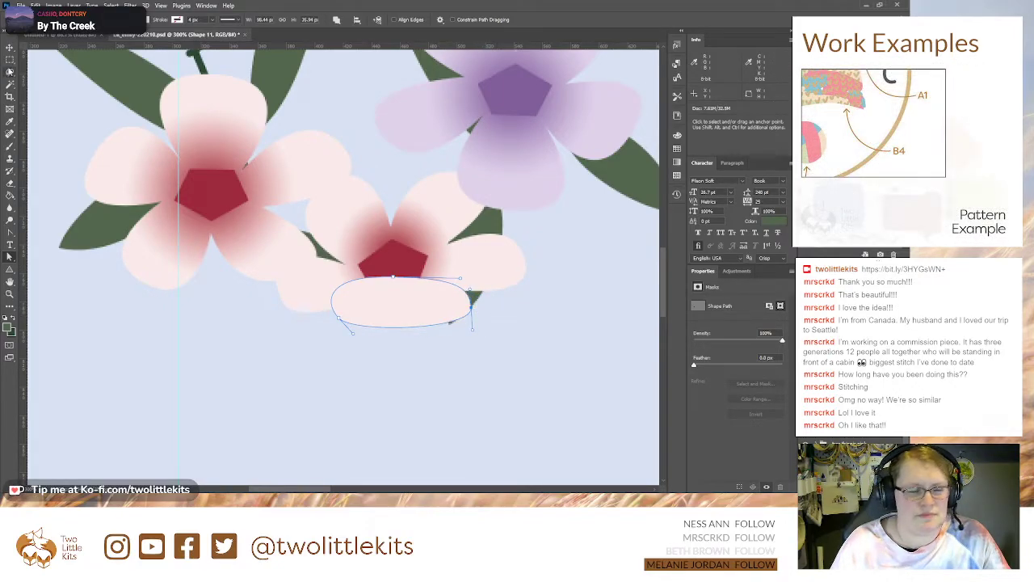
left_click(10, 47)
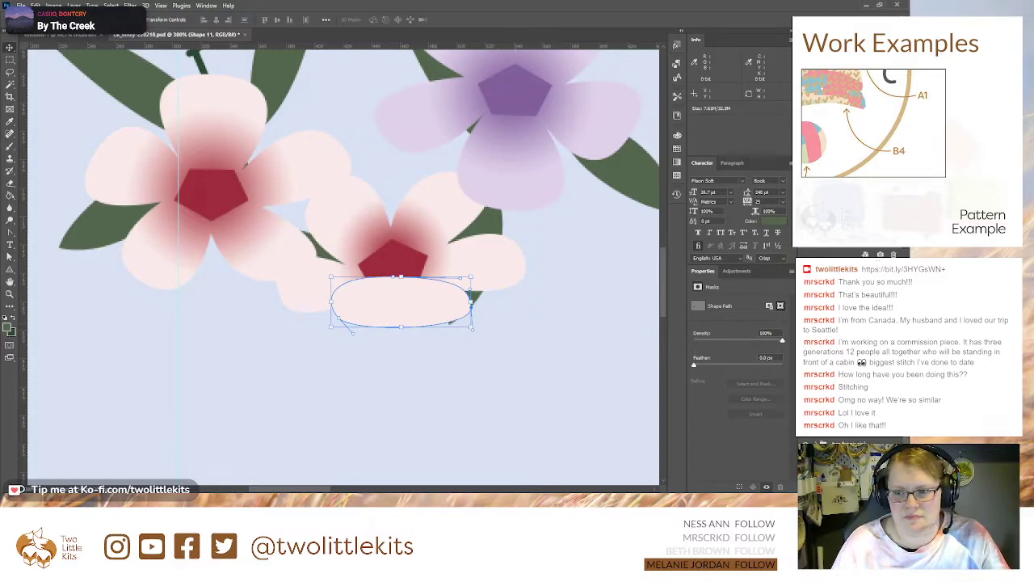
Step: Pull the tips of the tilted pink flower's two upper petals inward and down to shorten them
left_click(849, 364)
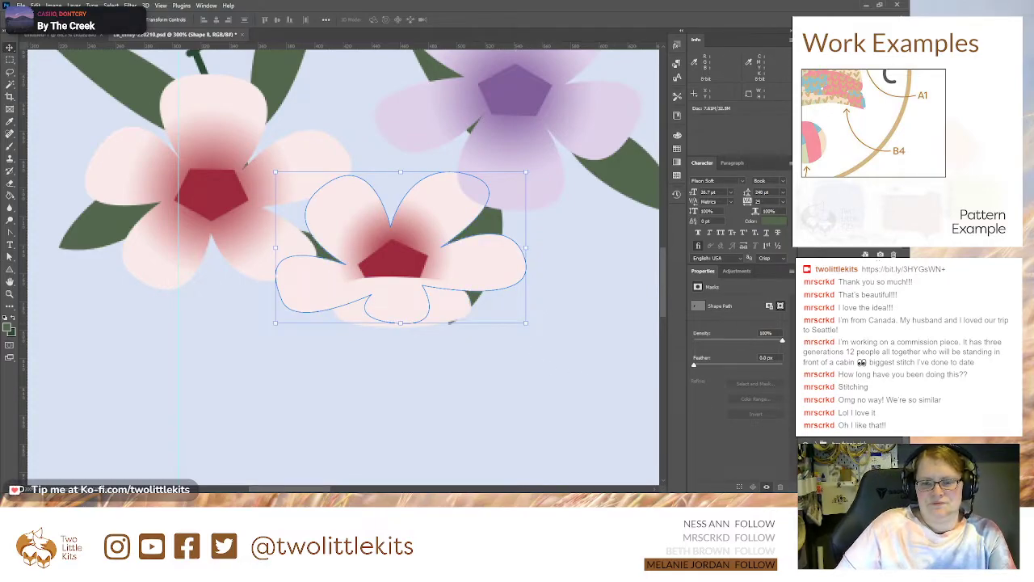
left_click(848, 349)
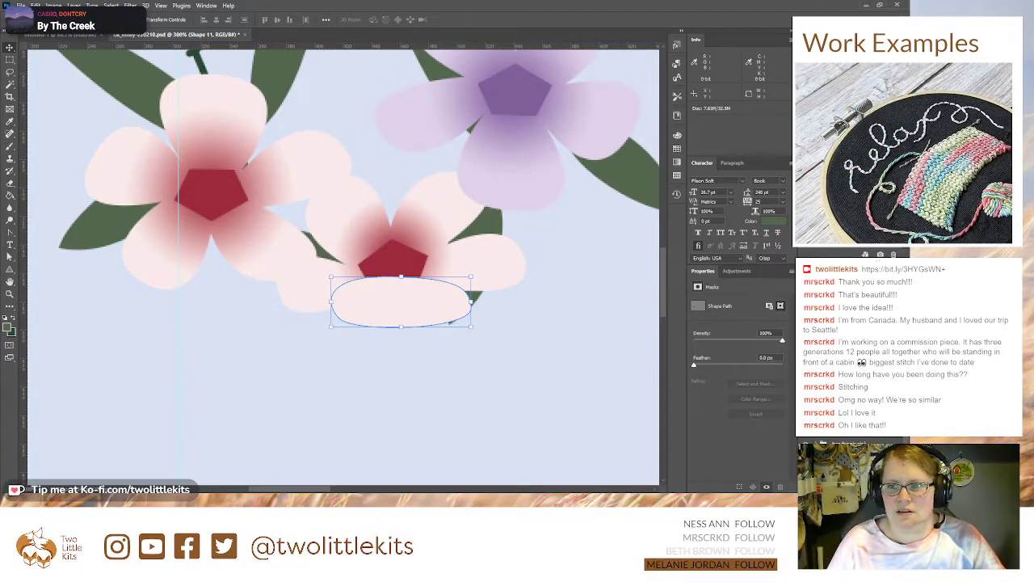
left_click(848, 364)
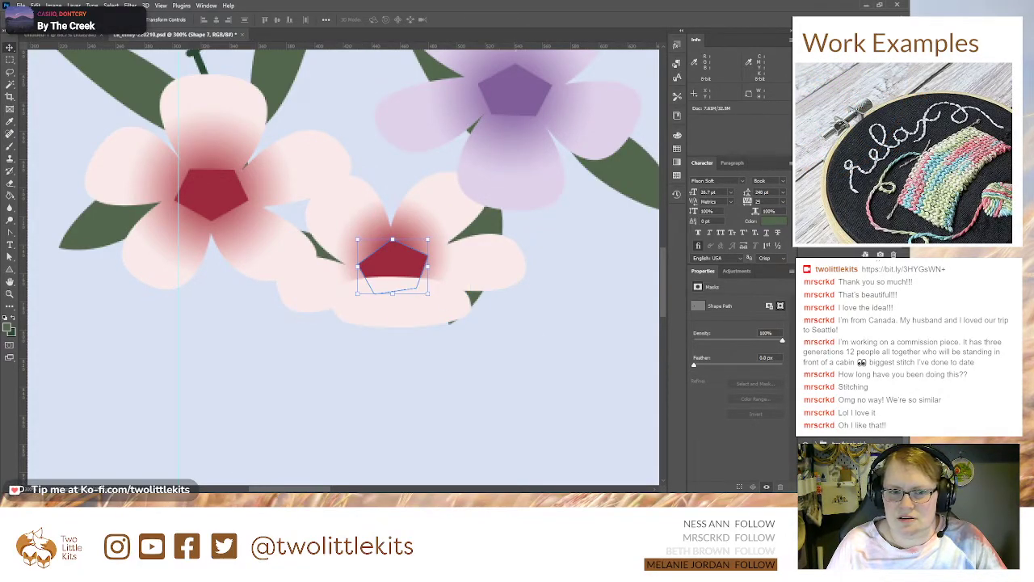
left_click(848, 378)
key("a")
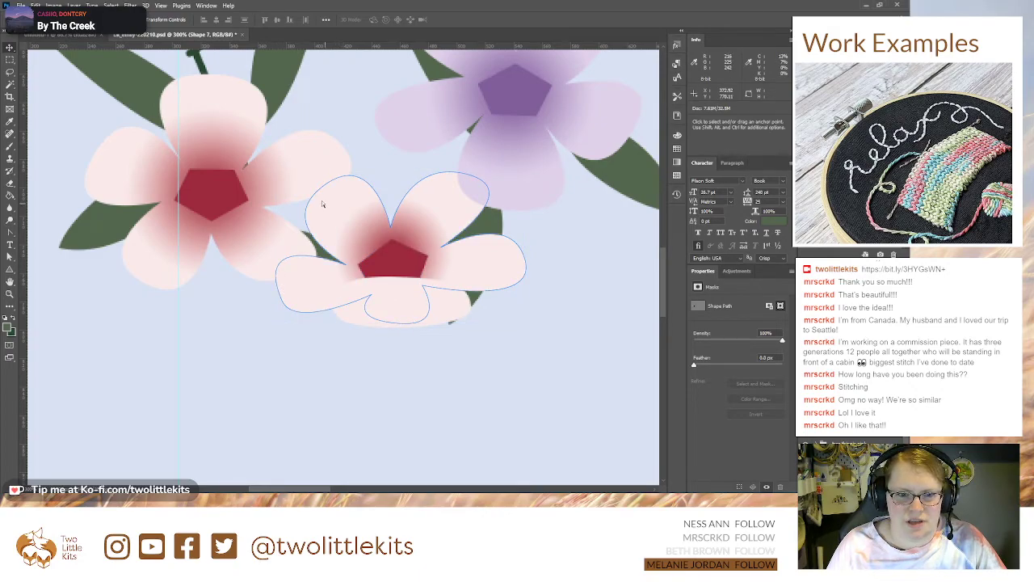
left_click(319, 190)
left_click(323, 186)
left_click_drag(323, 189, 331, 203)
left_click_drag(467, 175, 449, 197)
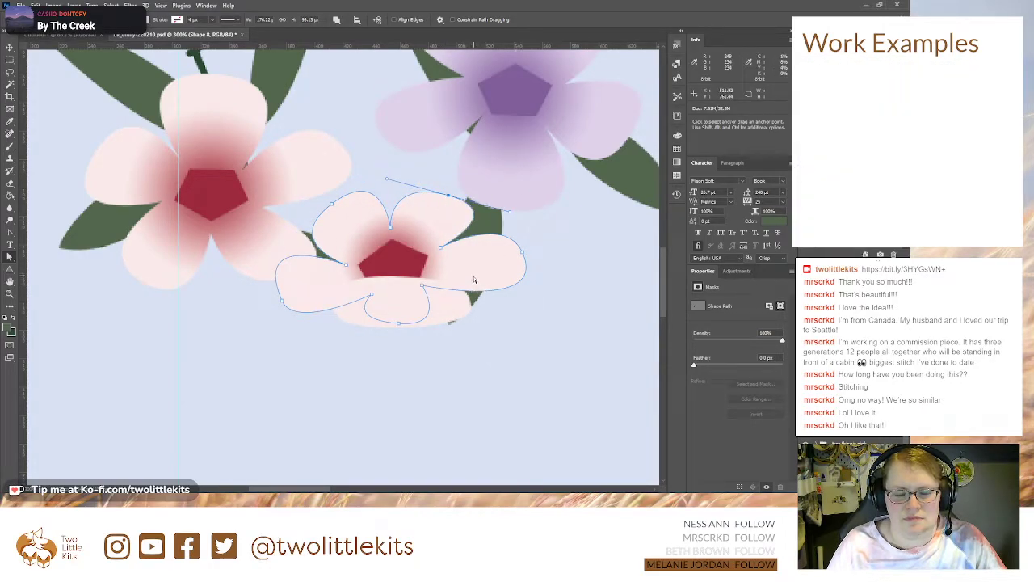
Step: Widen the tilted flower's bottom petal by spreading the two notch points beside it outward
left_click_drag(371, 297, 351, 298)
left_click_drag(422, 286, 448, 287)
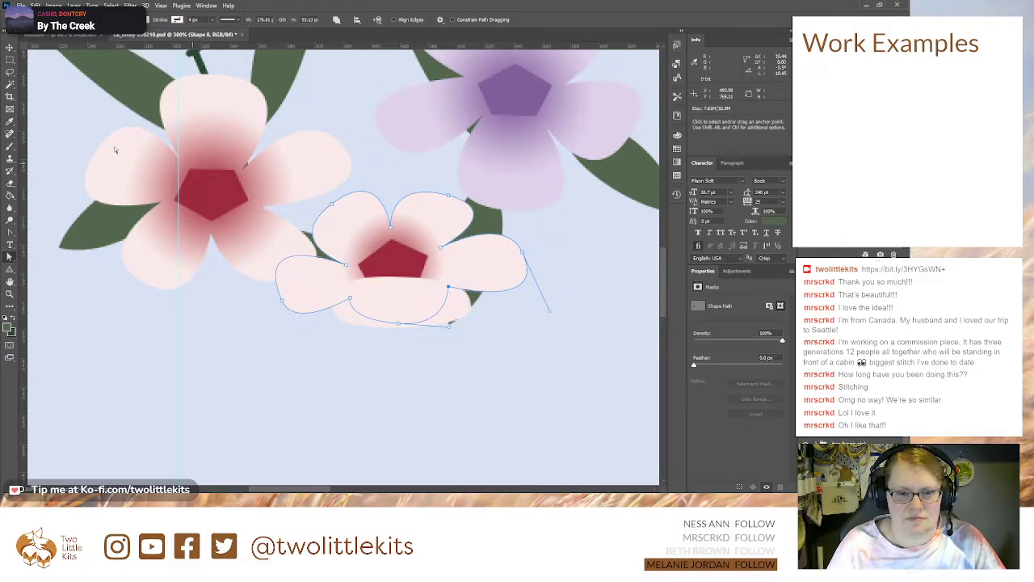
key("v")
Step: Apply a linear pink-to-dark-red gradient overlay to the pale pink oval, repositioned so the red lightly shades its lower edge
left_click(393, 261)
left_click(402, 301)
left_click(479, 263)
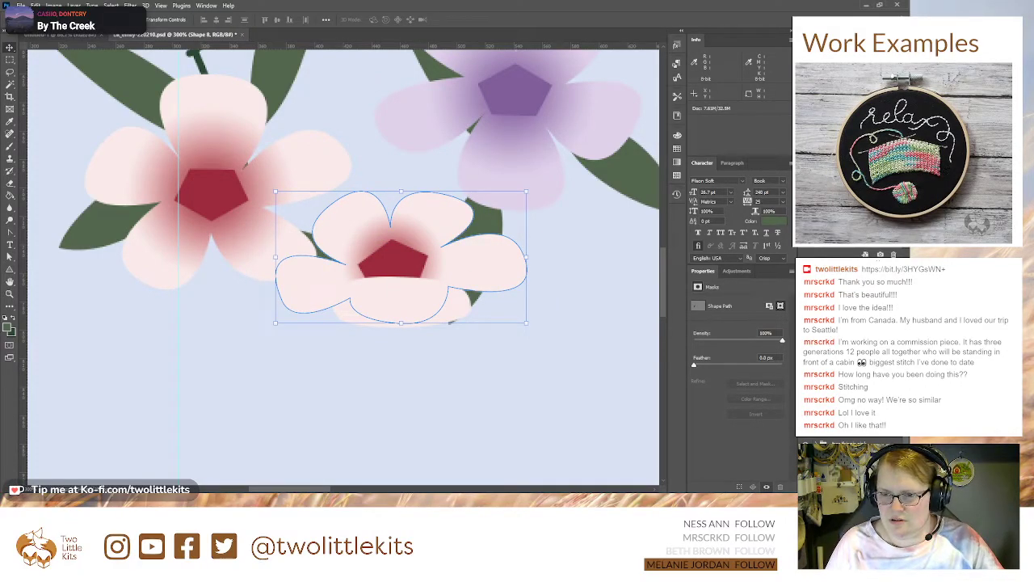
left_click(402, 301)
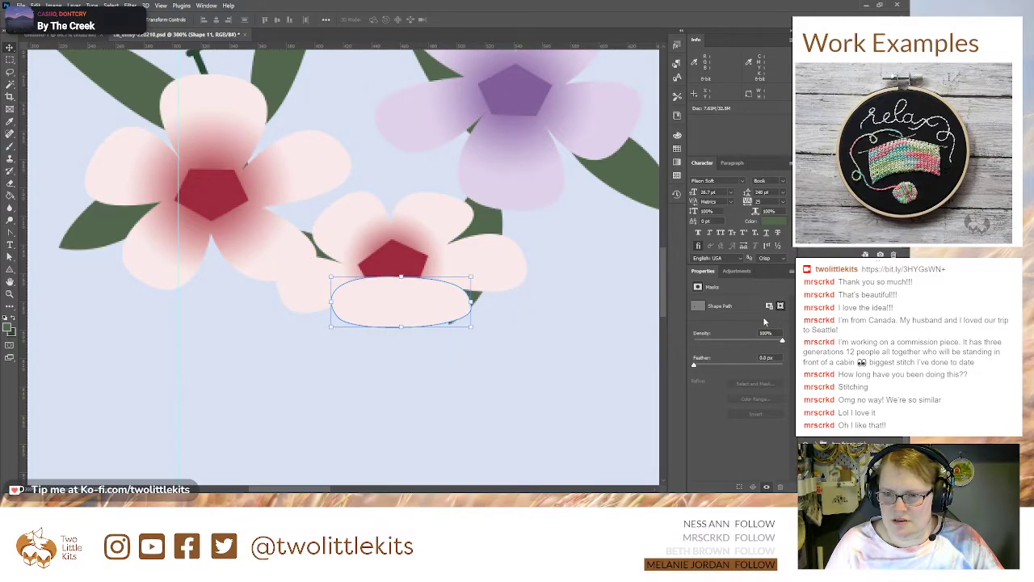
left_click(396, 303)
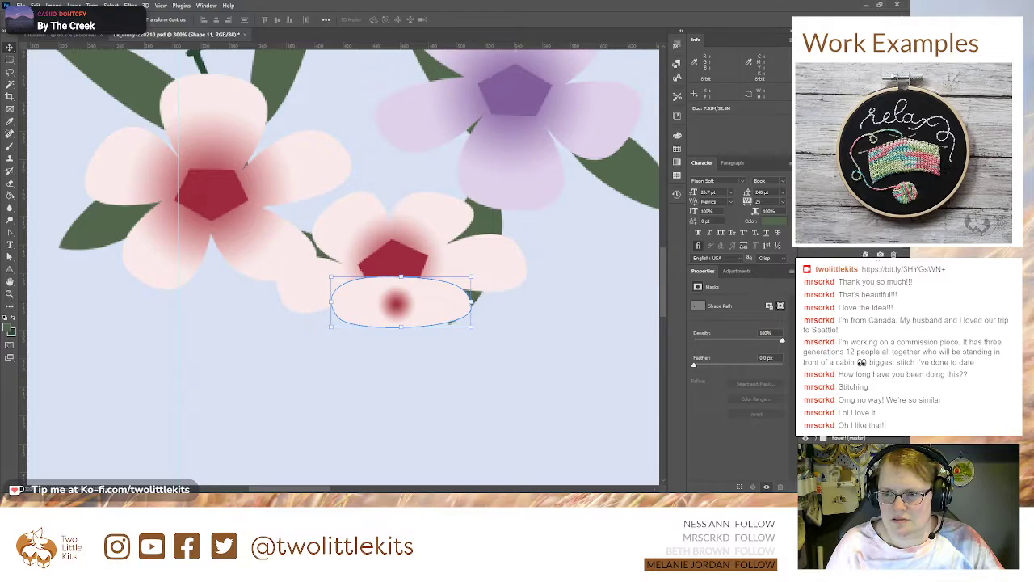
key("g")
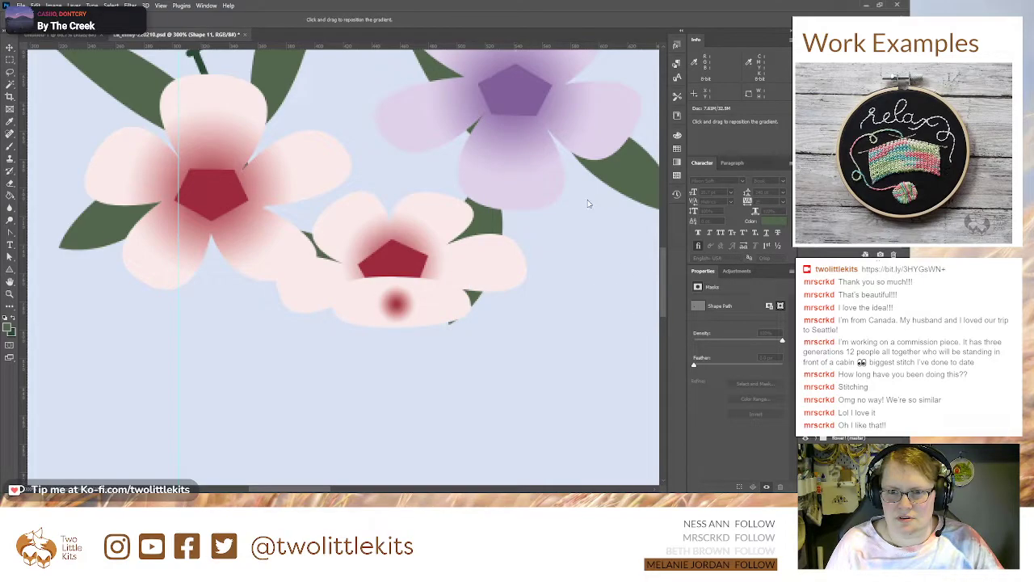
left_click_drag(602, 226, 595, 212)
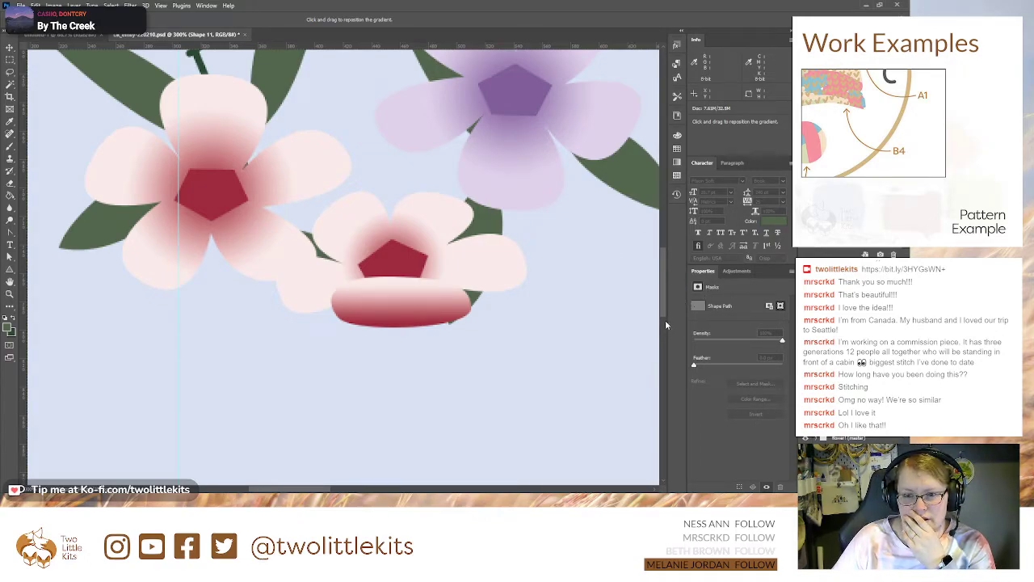
left_click_drag(420, 337, 398, 343)
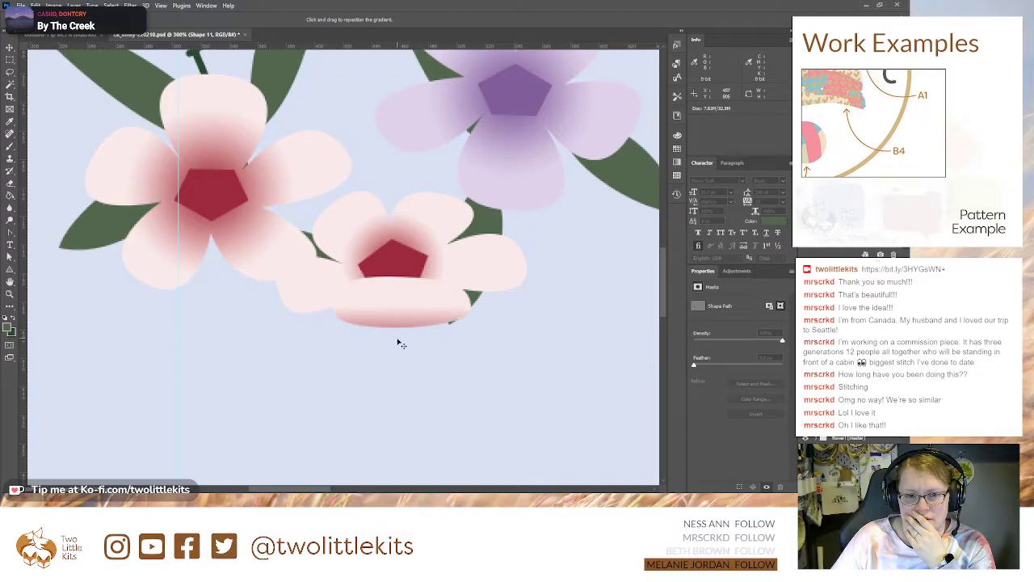
key("Return")
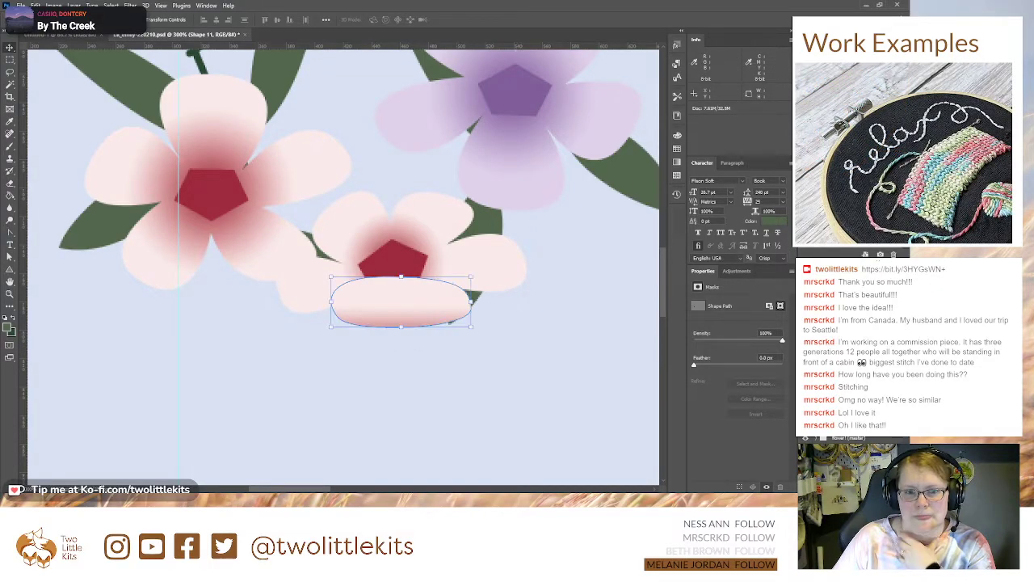
Step: Move the whole tilted pink flower up between the two branches, above the other pink flower and the purple flower
key("ctrl+minus")
key("ctrl+minus")
key("ctrl+minus")
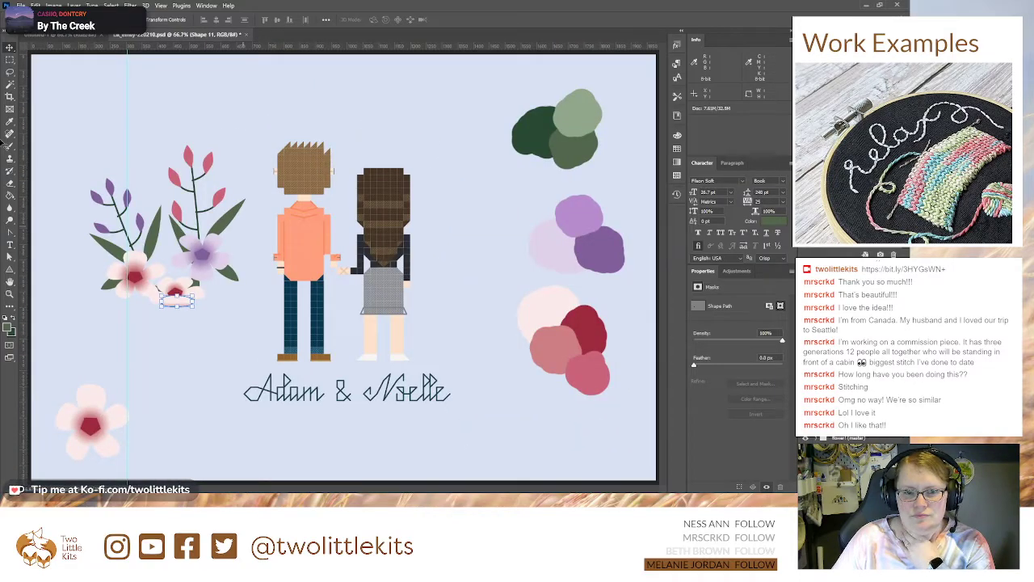
left_click(194, 282)
left_click(846, 462)
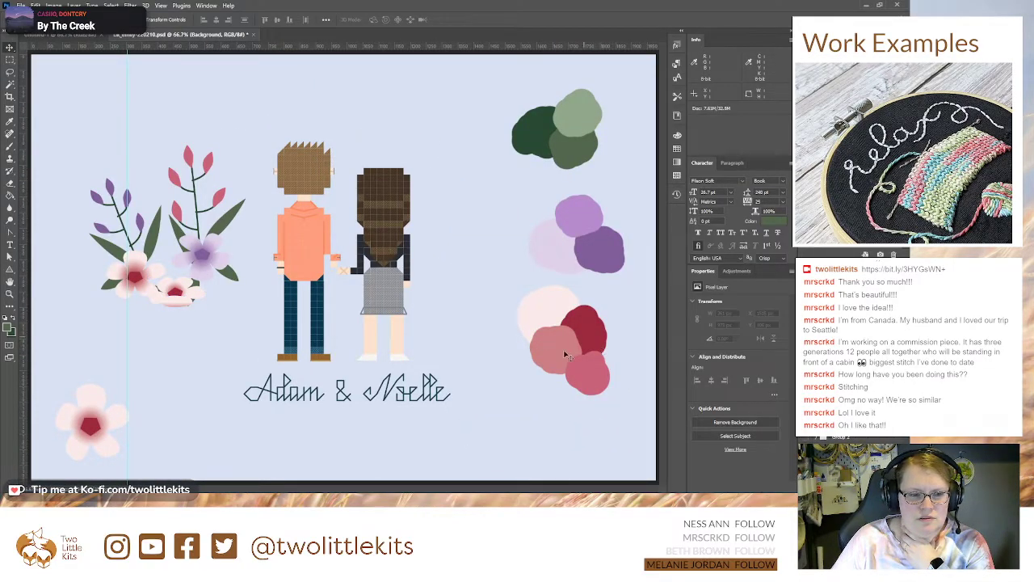
left_click_drag(178, 292, 169, 232)
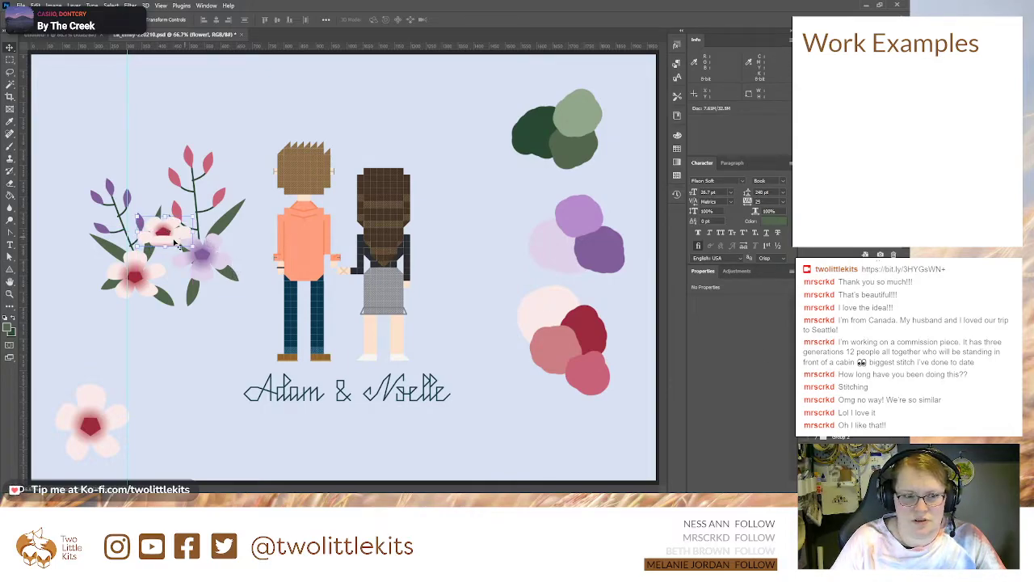
left_click_drag(165, 237, 168, 237)
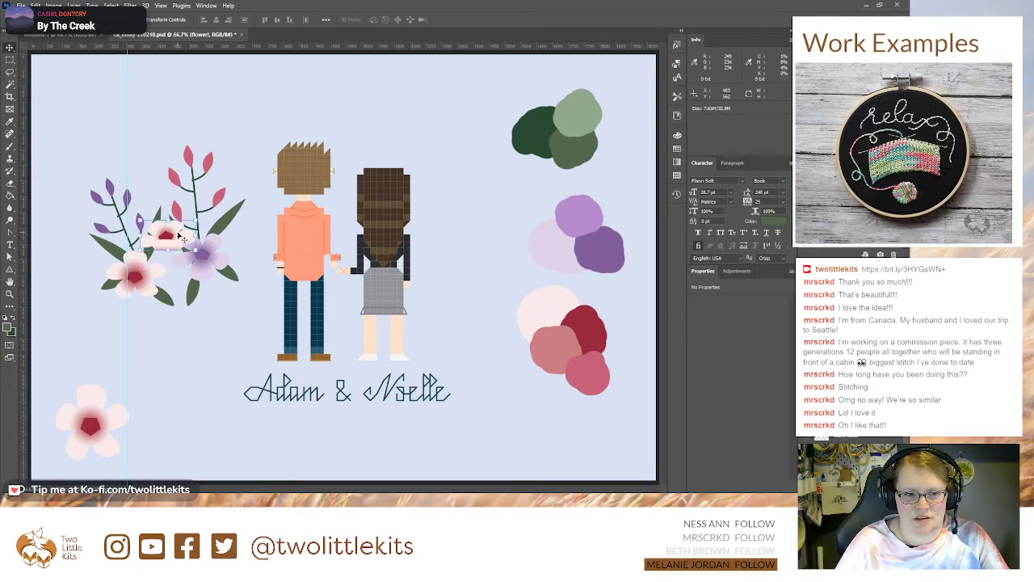
Step: Try placing a copy of the tilted pink flower below the bouquet and undo it
left_click_drag(182, 238, 136, 372)
key("ctrl+z")
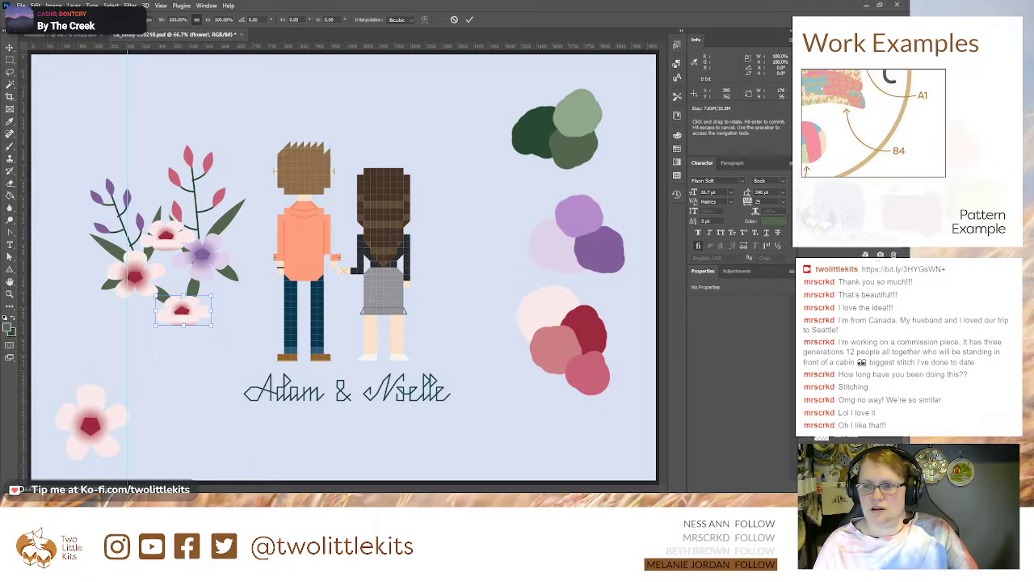
key("Escape")
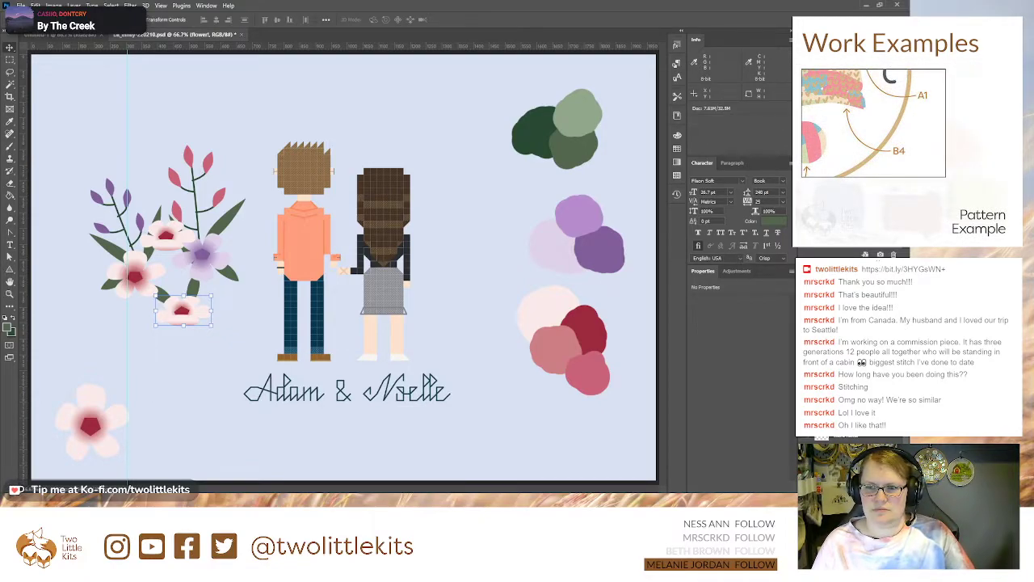
key("ctrl+z")
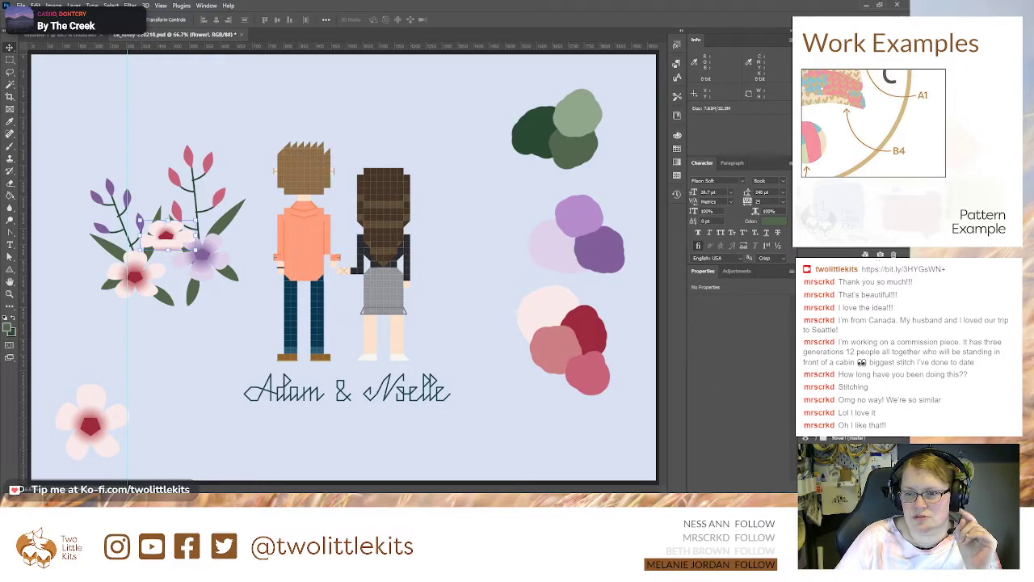
Step: Adjust the position of the gradient overlay on the tilted pink flower's petals
left_click(816, 371)
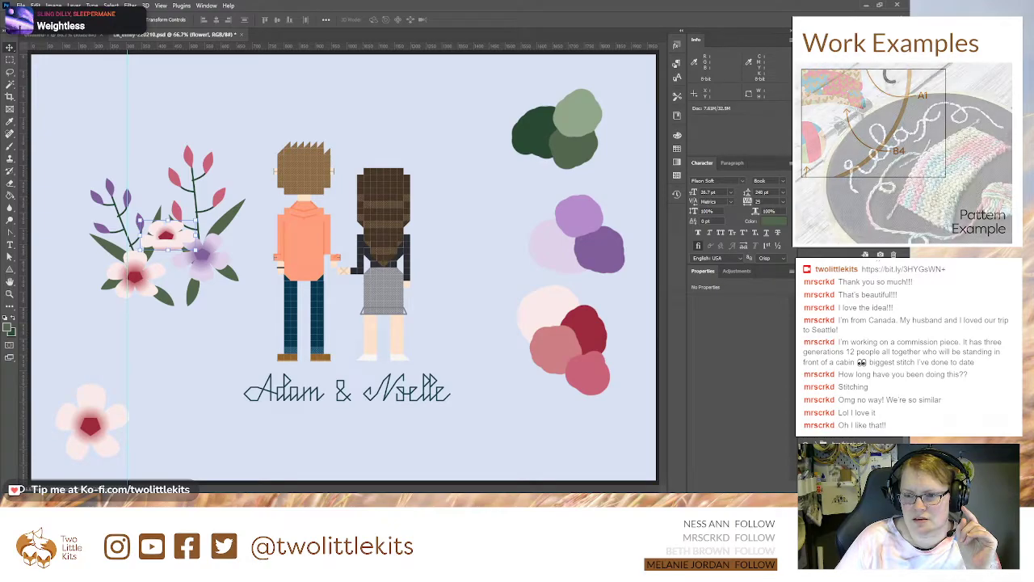
left_click(852, 388)
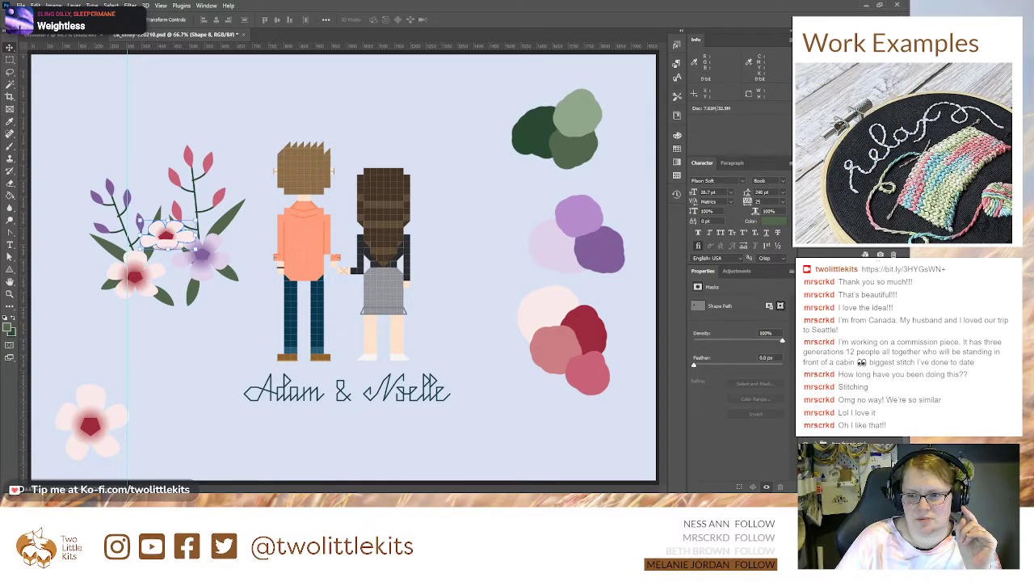
double_click(514, 265)
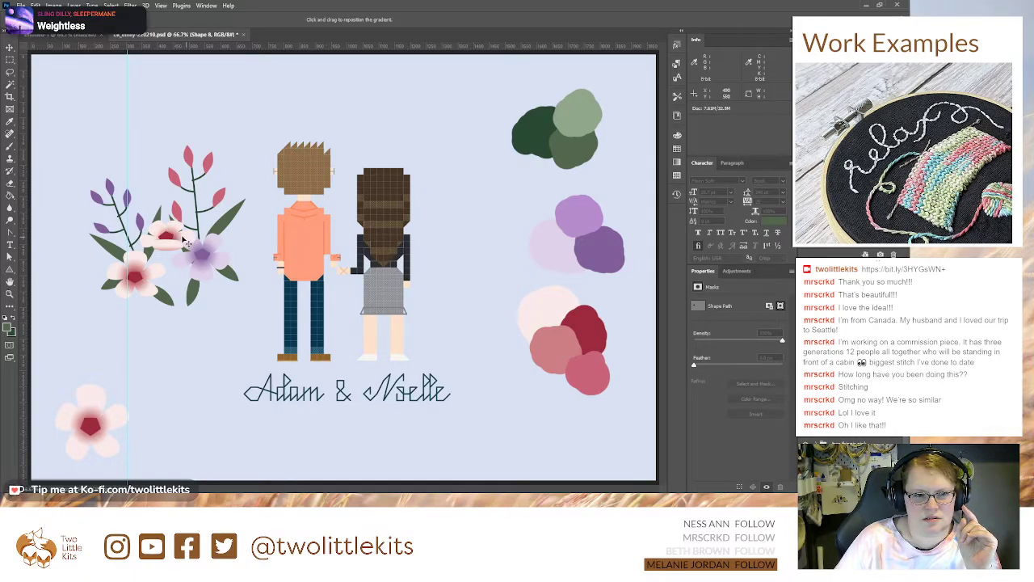
key("Return")
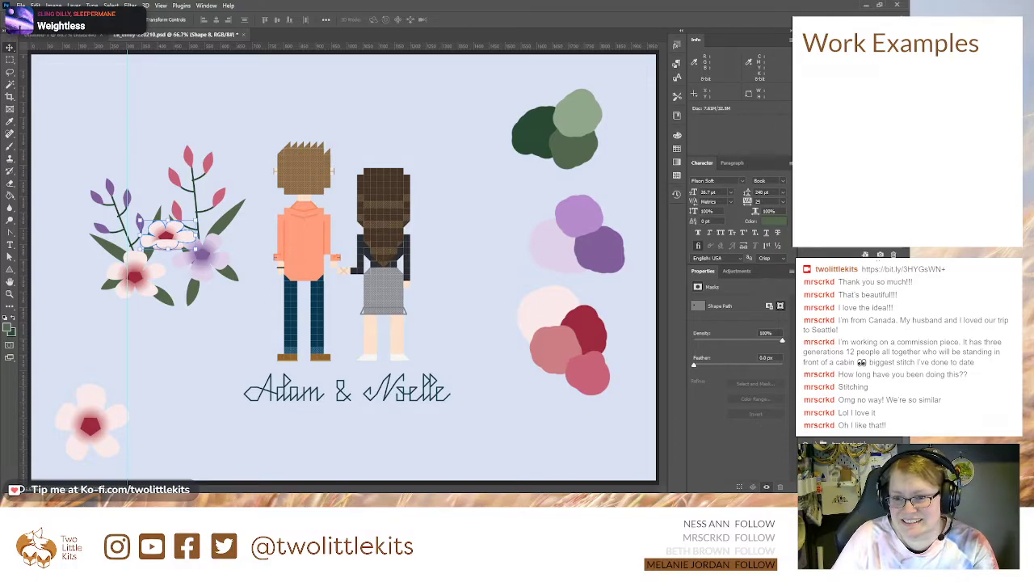
left_click(817, 347)
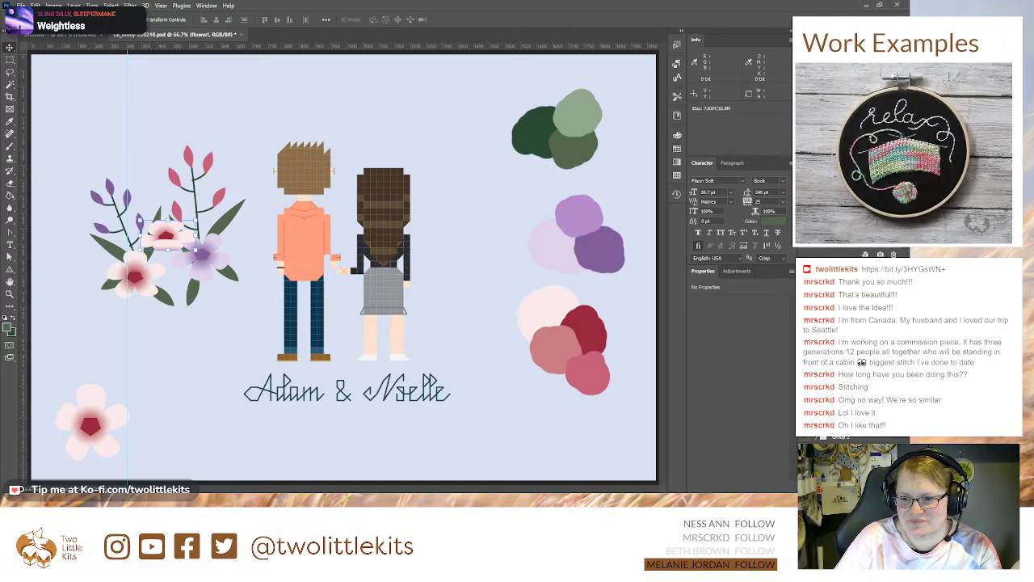
Step: Copy the long upper-right leaf, stretch it into a wider leaf, and place it horizontally between the lower pink and purple flowers
scroll(853, 356, "down", 3)
left_click(852, 437)
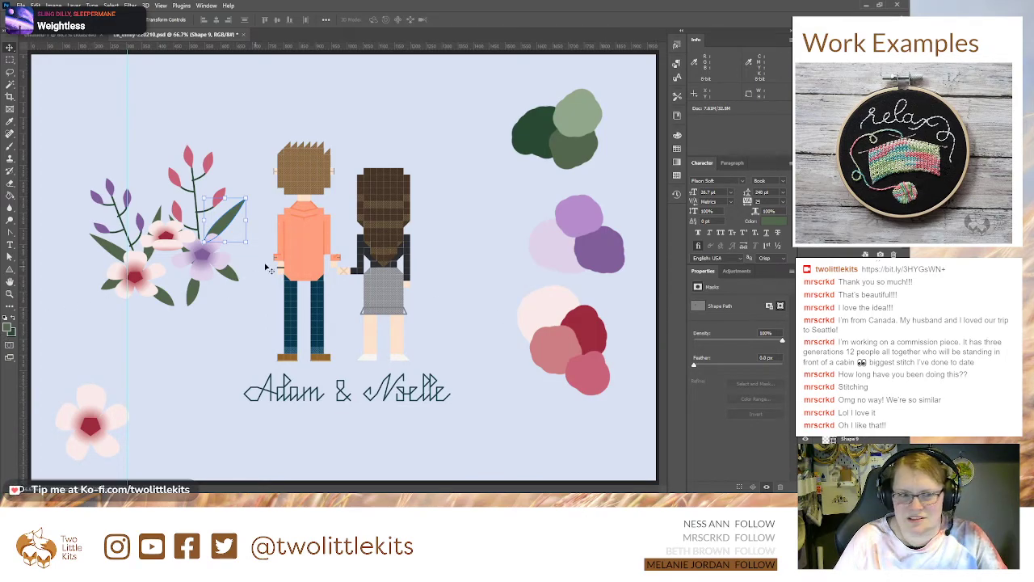
left_click_drag(227, 217, 211, 329)
left_click_drag(224, 375, 302, 453)
mouse_move(161, 311)
left_mouse_down()
mouse_move(121, 281)
mouse_move(147, 313)
left_mouse_up()
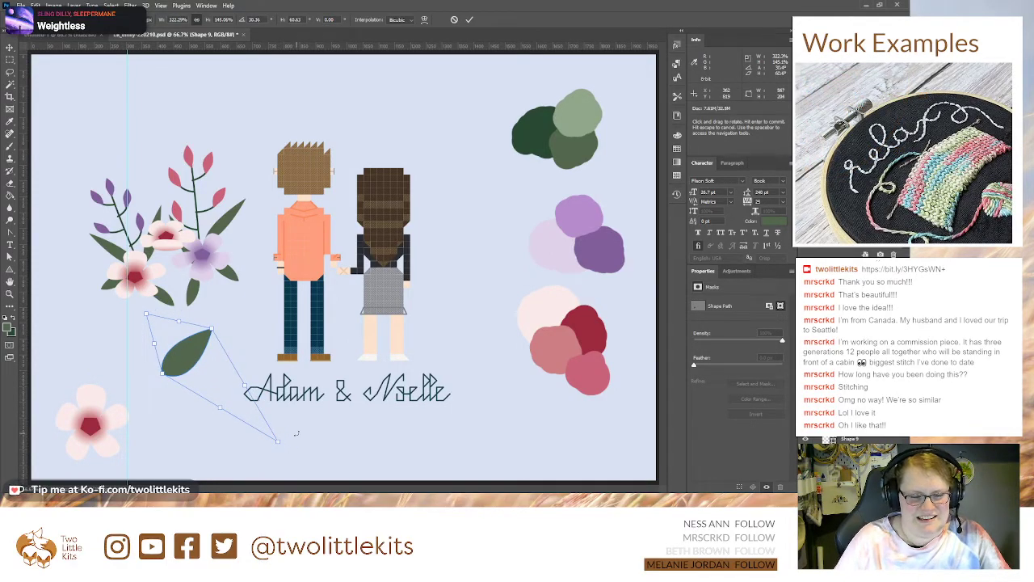
key("Escape")
left_click_drag(197, 323, 168, 282)
left_click_drag(202, 315, 148, 313)
key("Return")
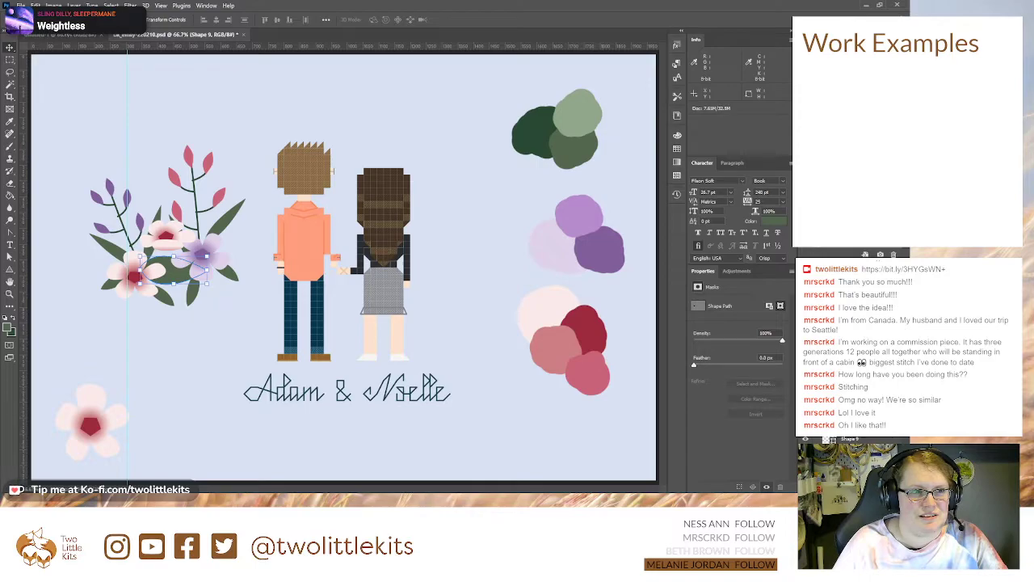
Step: Move the small leaf beside the lower pink flower to beneath that flower and turn it to point downward
left_click_drag(170, 302, 138, 307)
key("ctrl+t")
key("Return")
Step: Rotate the wide leaf about 43° so it points diagonally down between the lower pink and purple flowers
left_click(172, 280)
left_click_drag(213, 251, 176, 308)
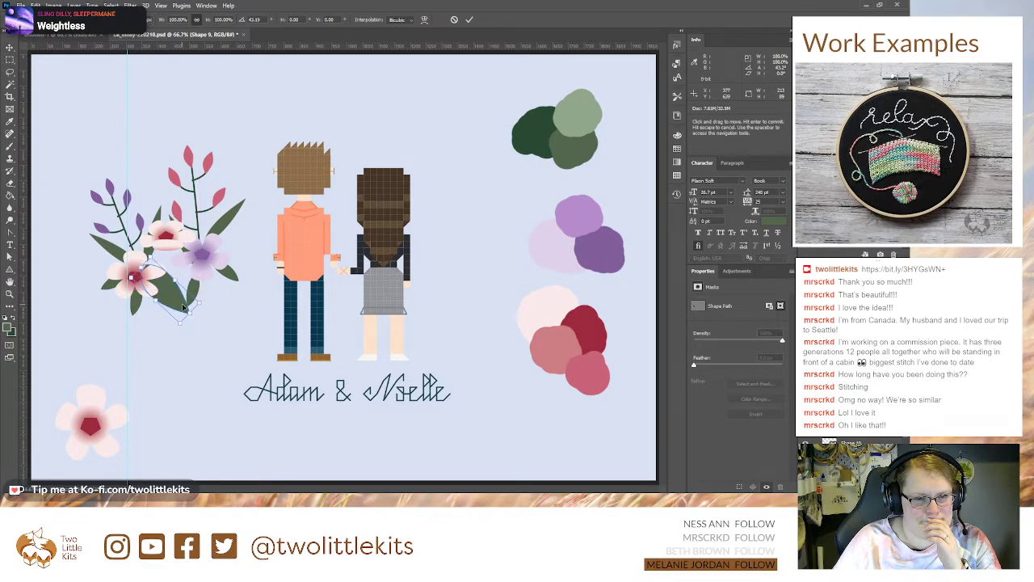
key("Return")
key("ctrl+t")
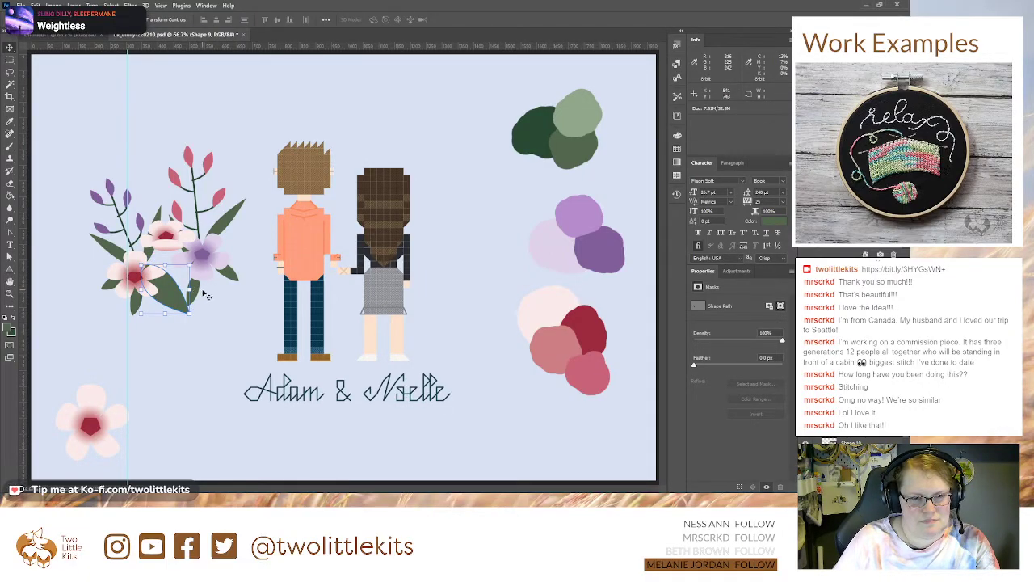
key("Return")
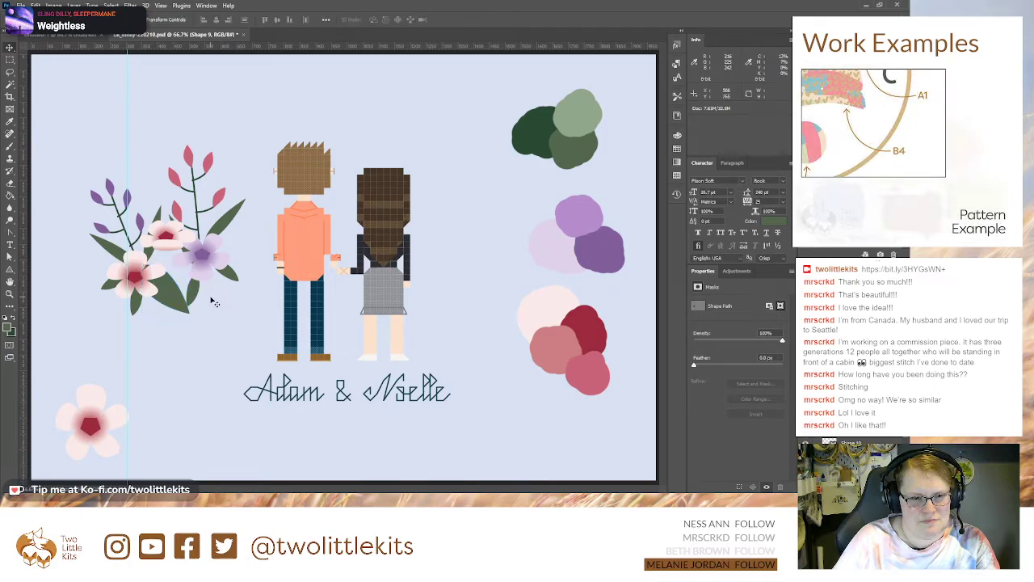
Step: Move the small leaf beneath the purple flower into the gap between the lower flowers and rotate it about 45°
left_click(193, 297)
left_click_drag(193, 297, 203, 264)
key("ctrl+t")
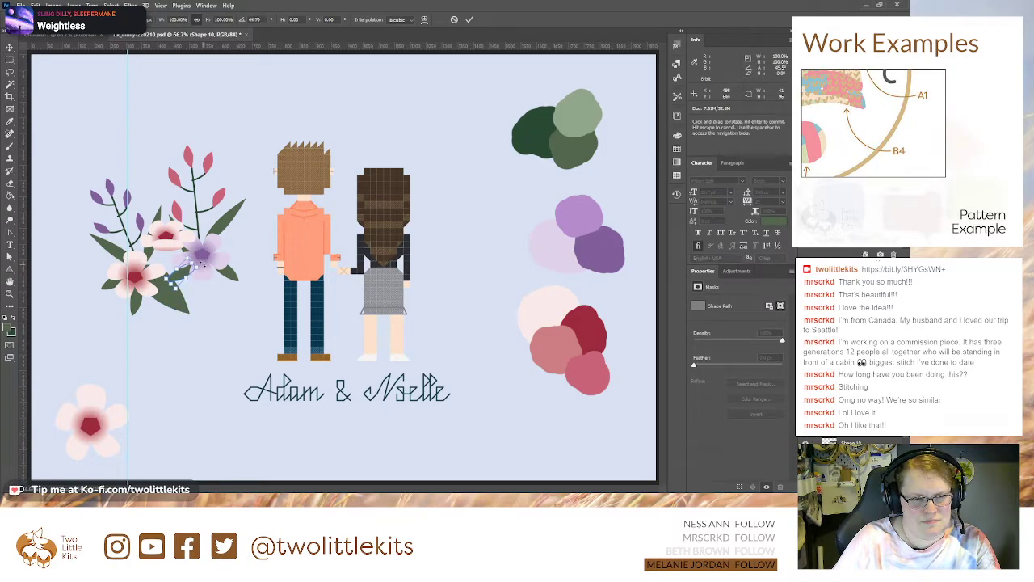
key("Return")
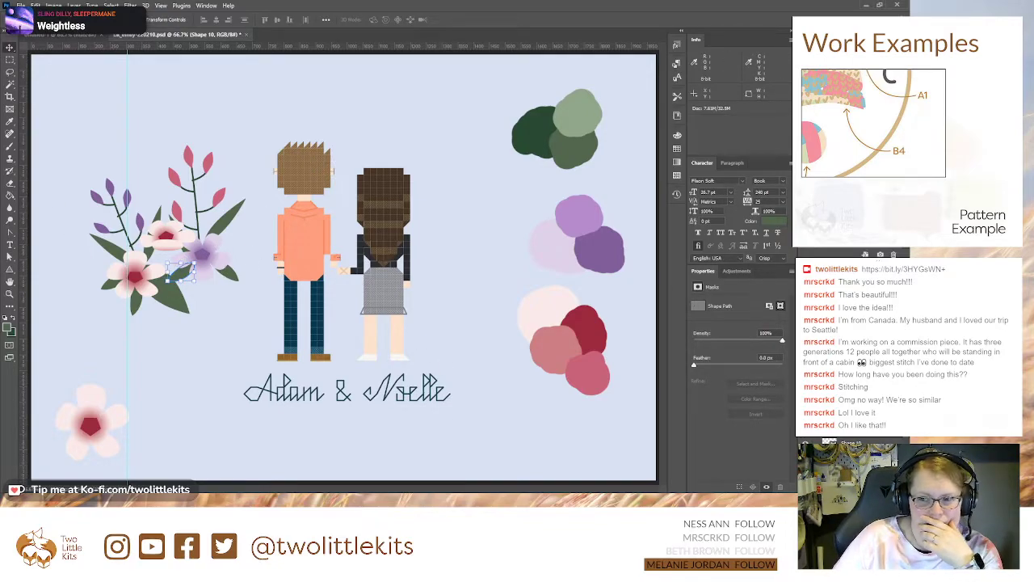
Step: Collect the leaf layers in a group and select the purple flower's group
left_click(852, 483, "shift")
key("ctrl+g")
left_click(849, 420)
left_click(849, 404)
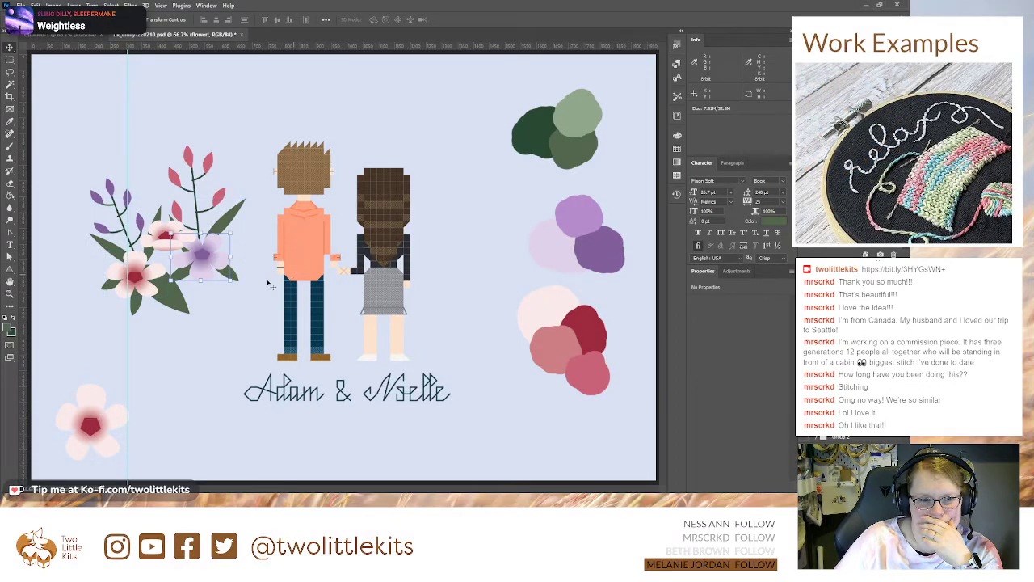
Step: Try to shift the purple flower slightly outward and scale its petal shape to about 86%
left_click_drag(194, 257, 200, 257)
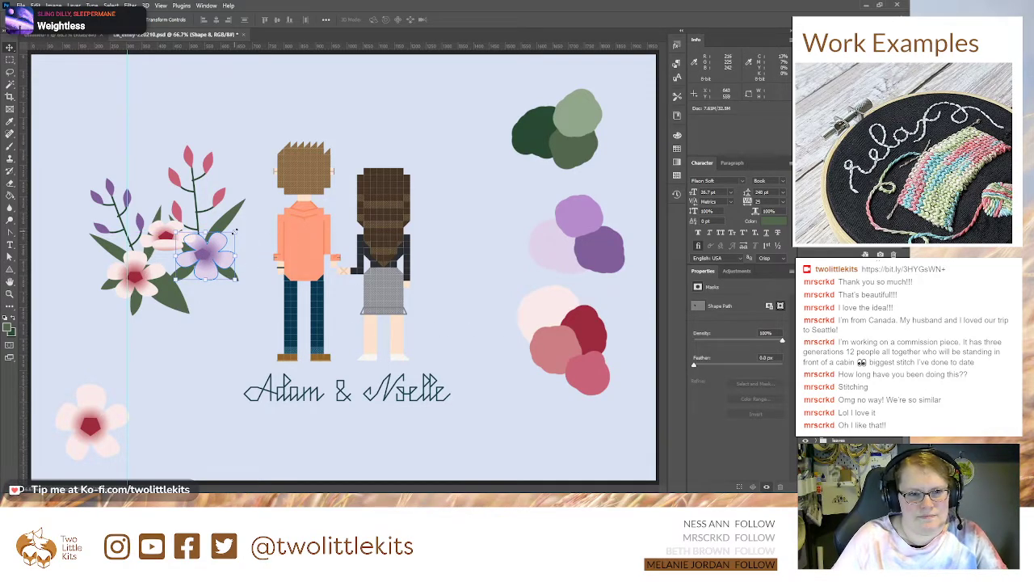
key("ctrl+t")
left_click_drag(235, 231, 232, 236)
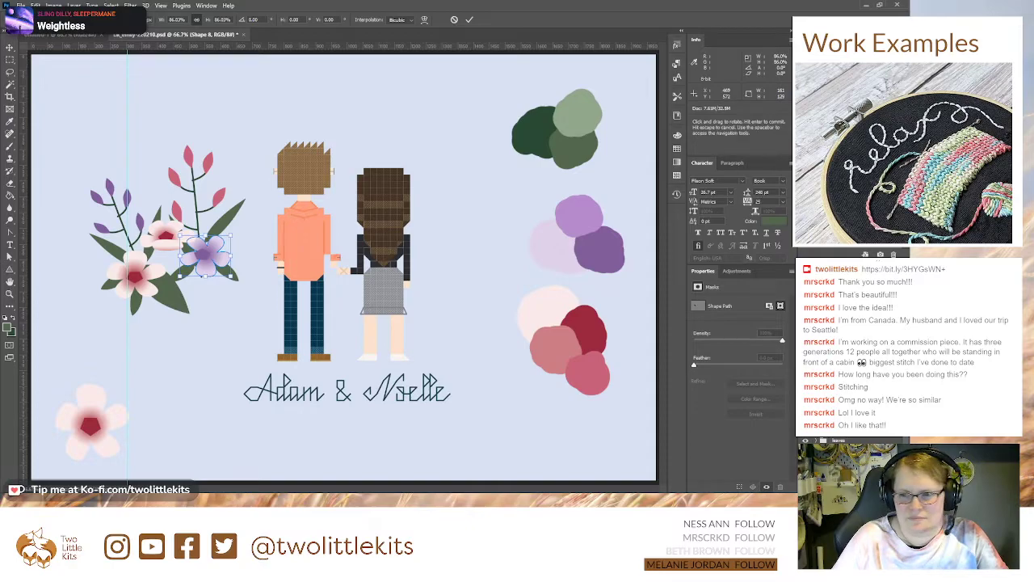
key("Return")
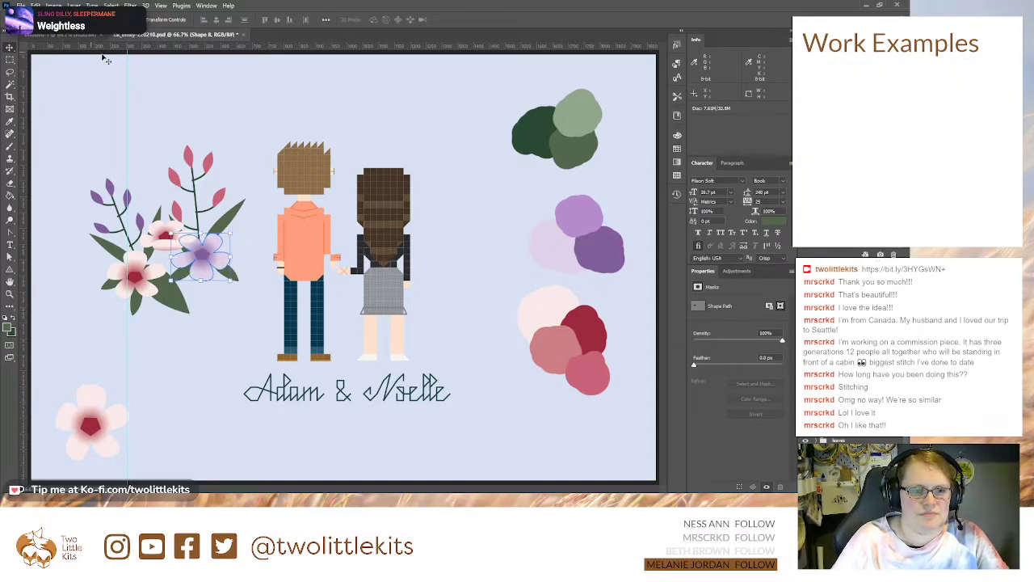
Step: Scale the whole purple flower group down to about 82%
key("alt+[")
key("ctrl+t")
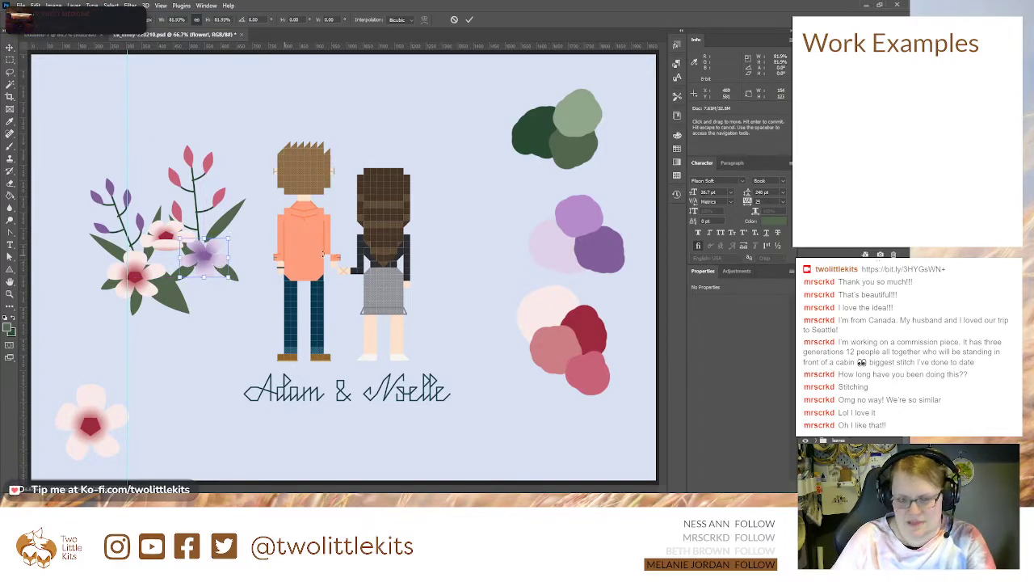
key("Return")
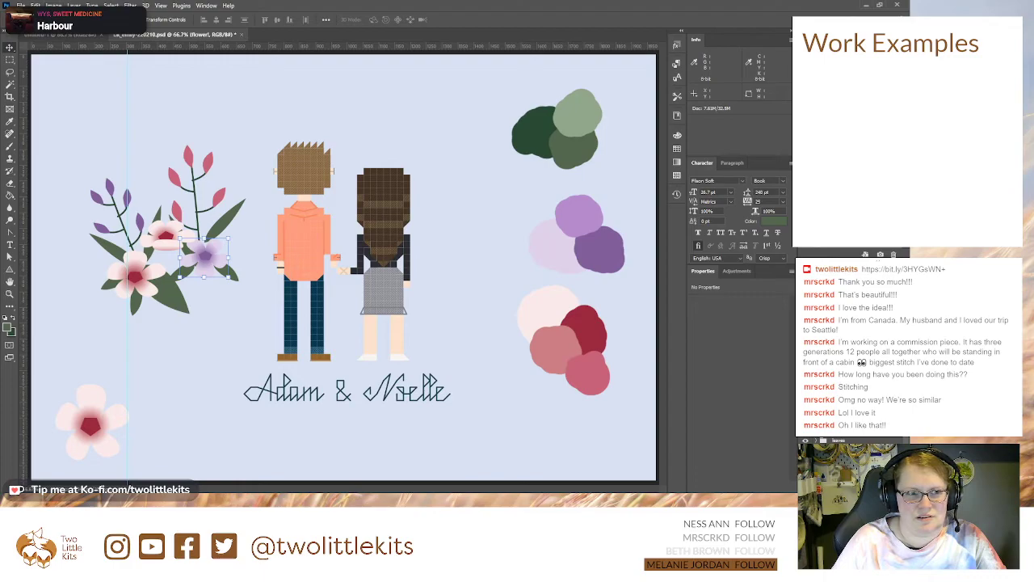
Step: Lower the long upper-right leaf behind the purple flower and shift the lower pink flower slightly toward the bouquet's centre
left_click(226, 232)
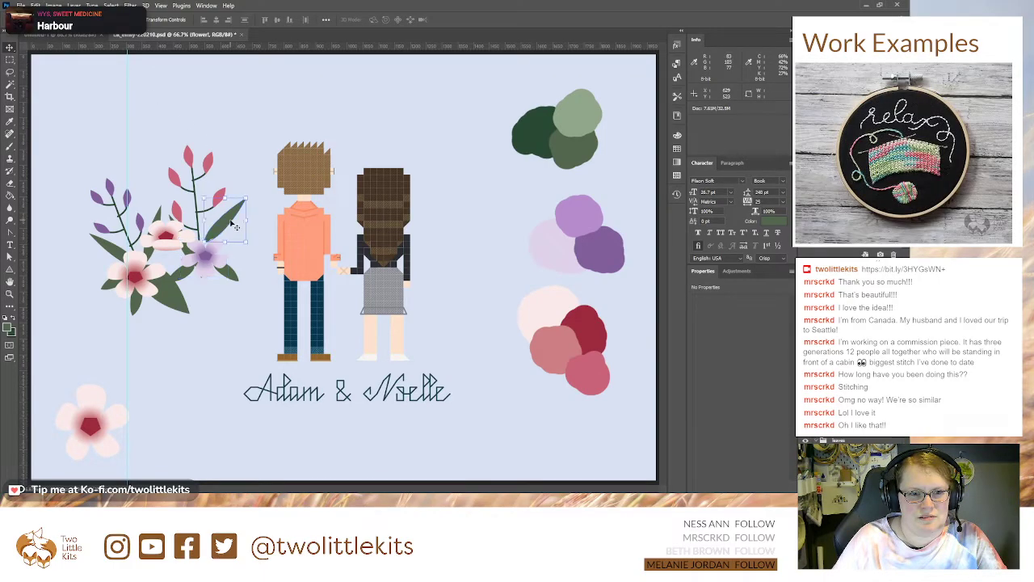
left_click_drag(226, 232, 225, 234)
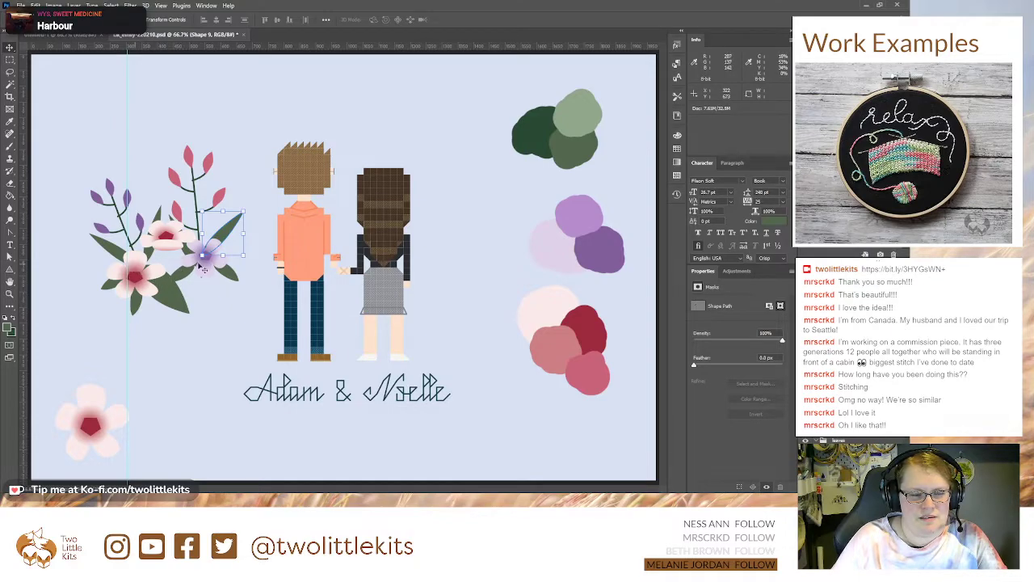
left_click_drag(145, 276, 153, 276)
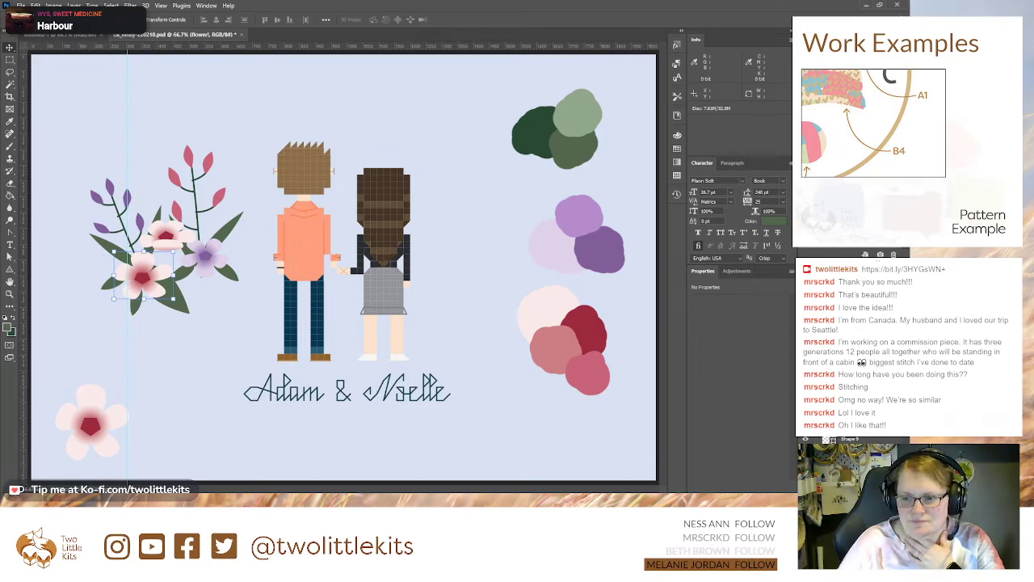
Step: Rotate the pink-leaved branch clockwise so it leans outward over the bouquet
scroll(850, 380, "down", 3)
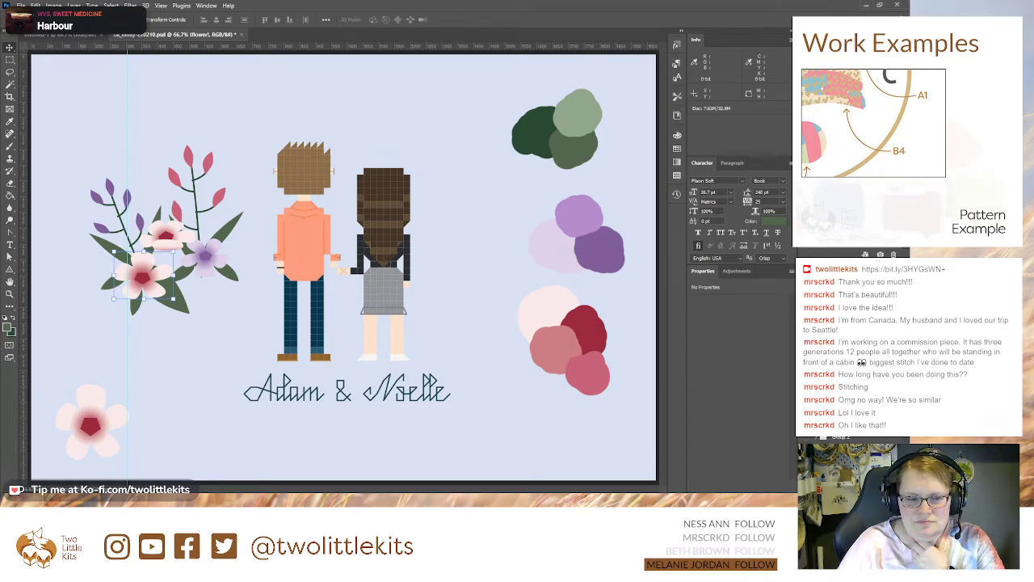
left_click(850, 356)
left_click_drag(234, 137, 257, 153)
key("Return")
Step: Rotate the complete bouquet of flowers, leaves and branches about 20° counterclockwise and reposition it beside the couple
left_click(220, 266)
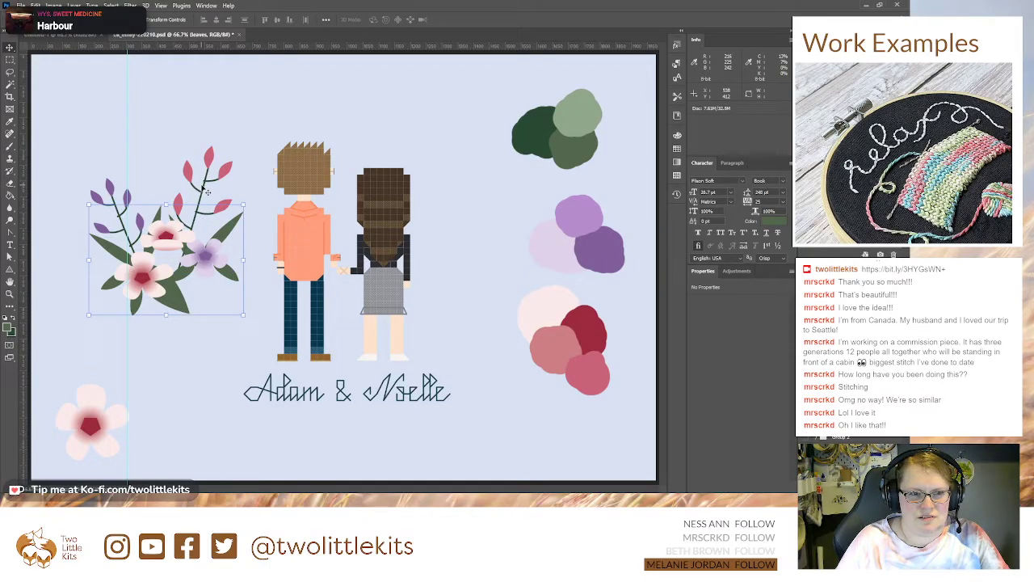
left_click(844, 396, "shift")
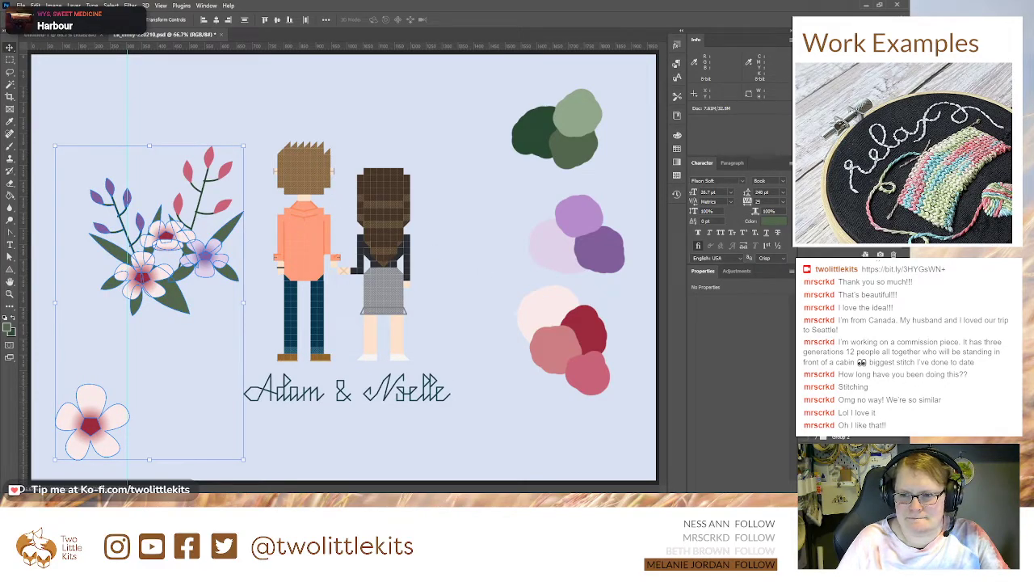
key("ctrl+t")
left_click_drag(239, 134, 211, 113)
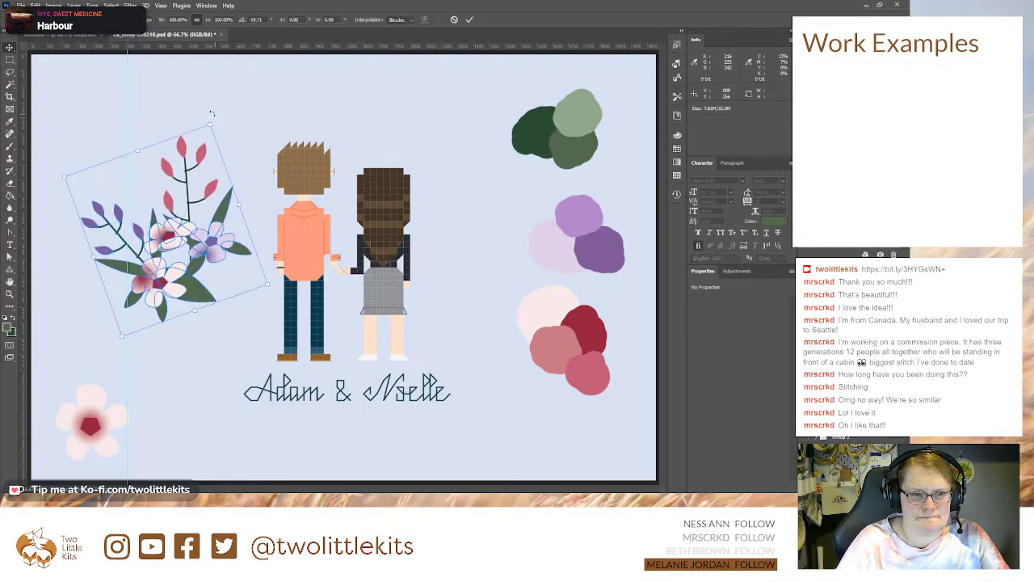
mouse_move(195, 245)
left_mouse_down()
mouse_move(210, 263)
mouse_move(200, 259)
left_mouse_up()
key("Return")
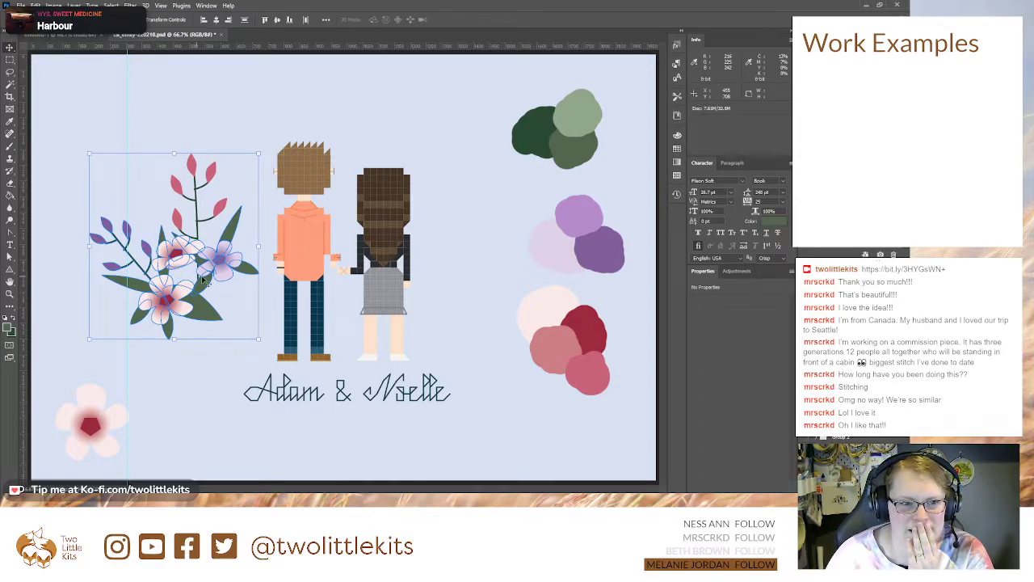
Step: Copy the wide leaf up between the two pink flowers and rotate it to lie nearly horizontal there
left_click(848, 380)
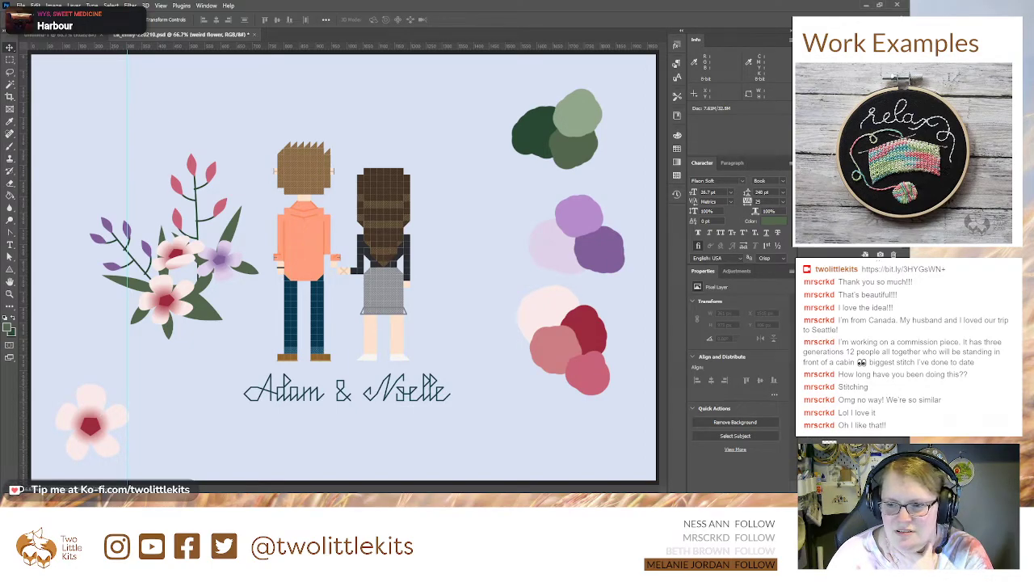
left_click(204, 300)
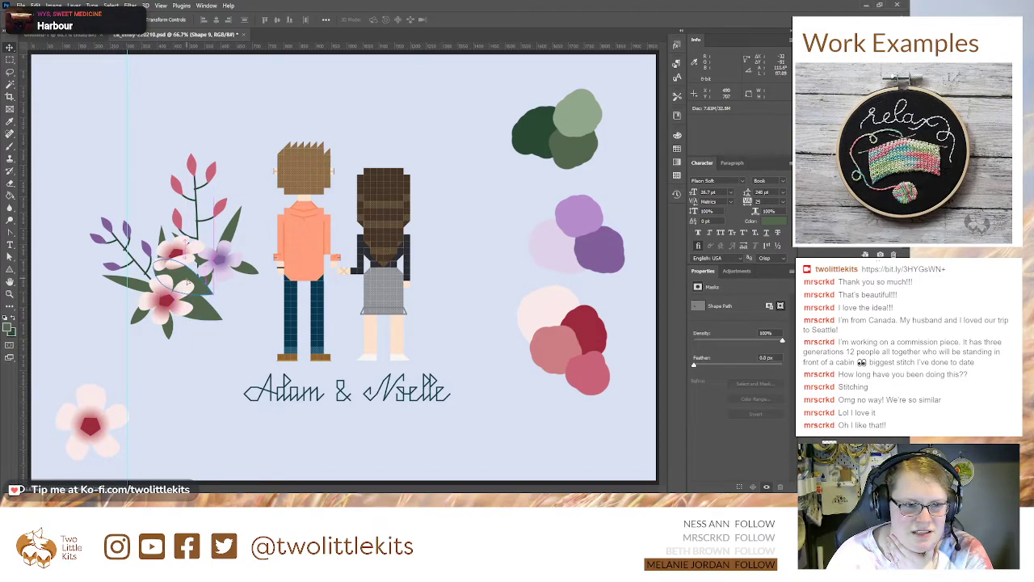
key("ctrl+t")
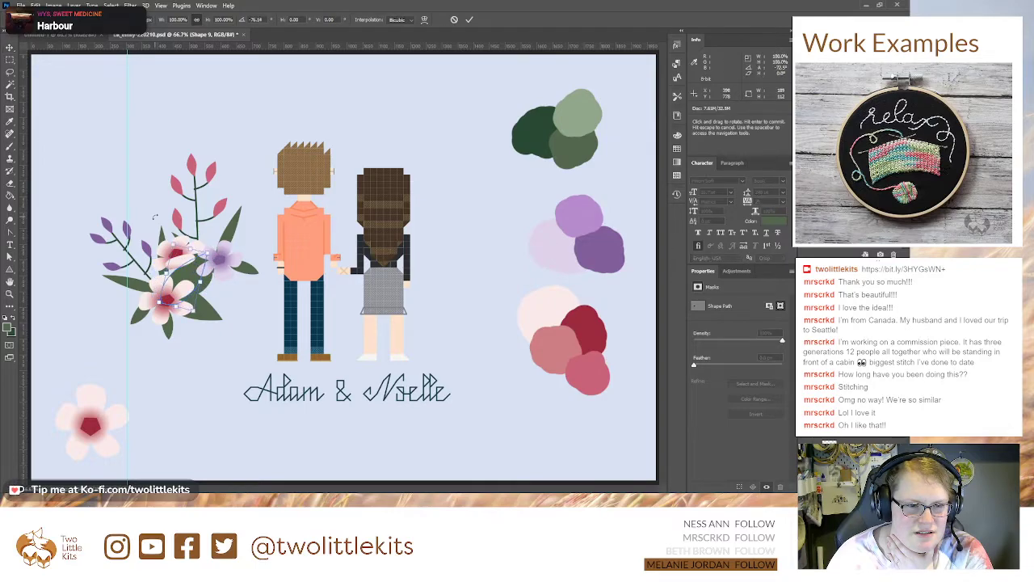
left_click_drag(156, 217, 172, 362)
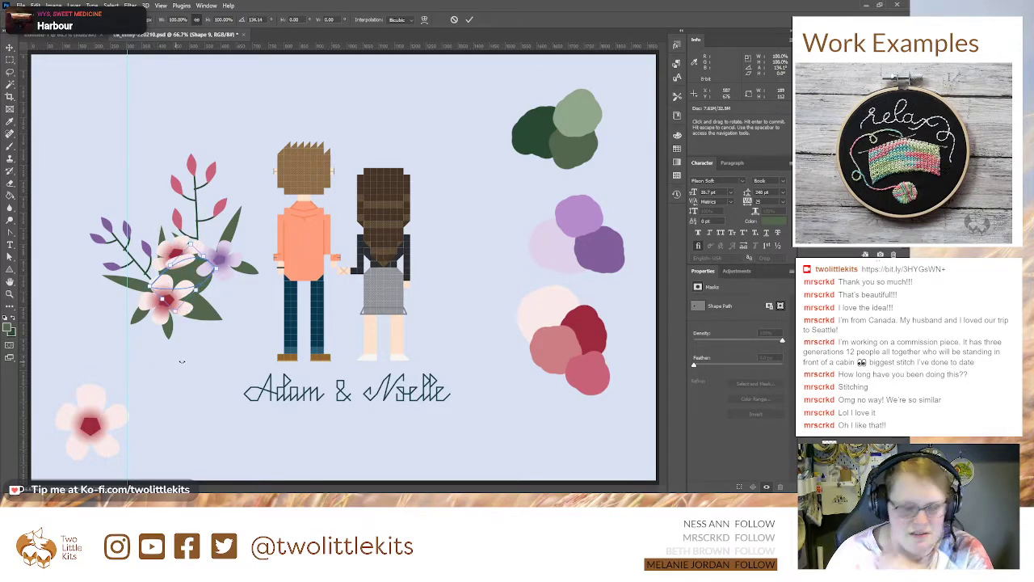
key("Return")
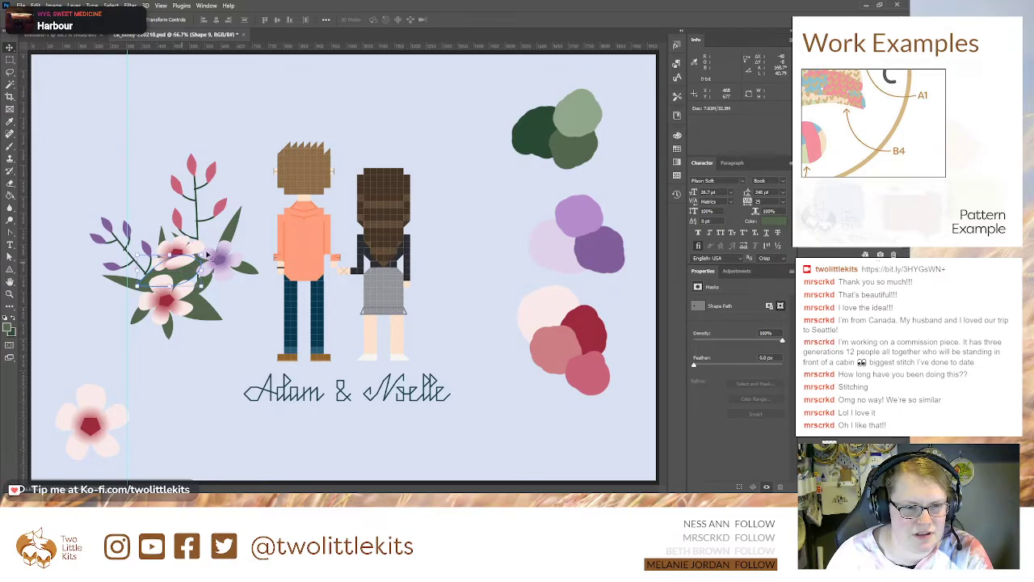
key("ctrl+t")
left_click_drag(208, 269, 209, 277)
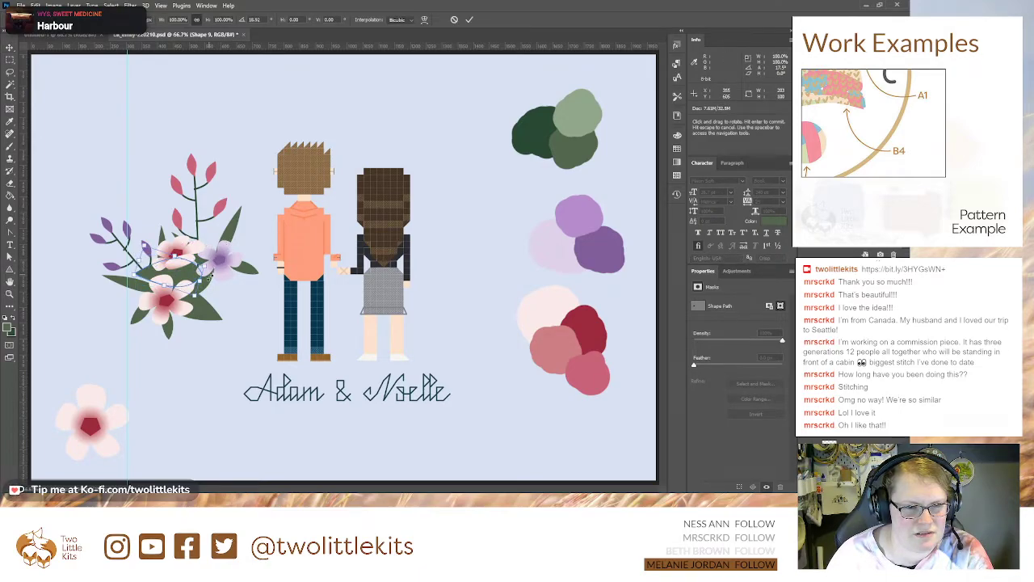
key("Return")
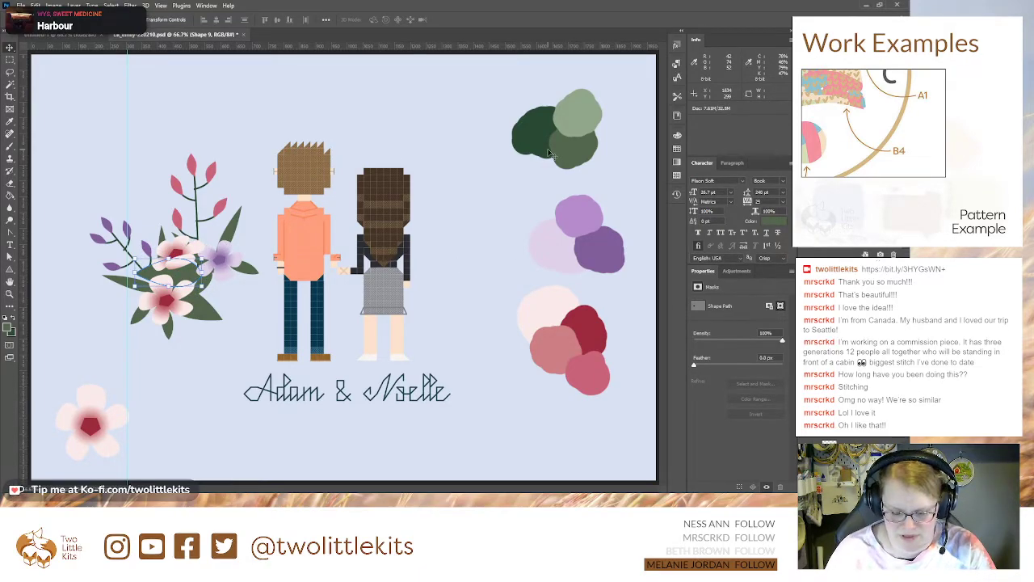
Step: Recolor the copied leaf between the pink flowers with the dark green sampled from the palette
key("i")
left_click(542, 122)
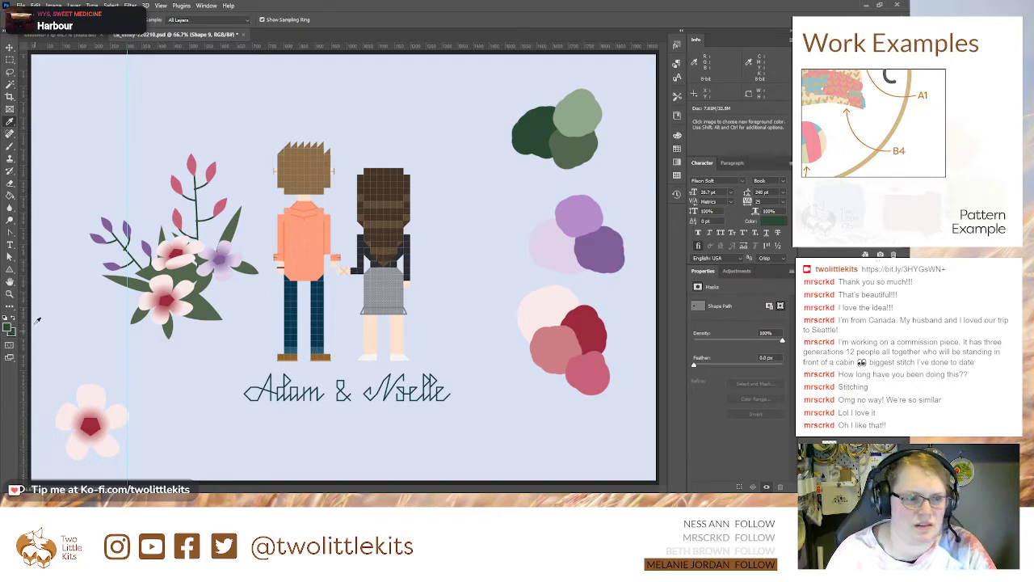
left_click(10, 47)
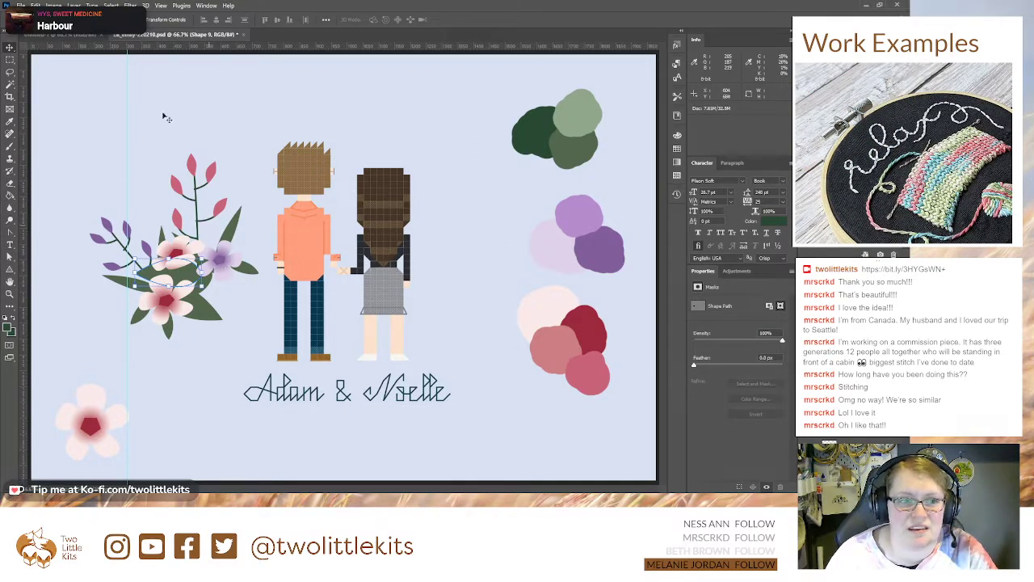
left_click(8, 232)
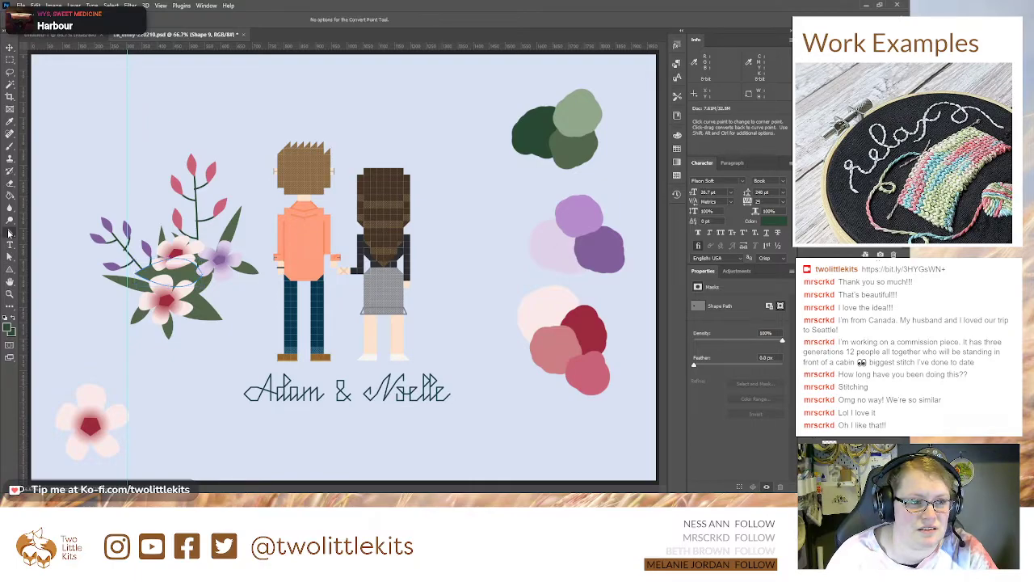
key("p")
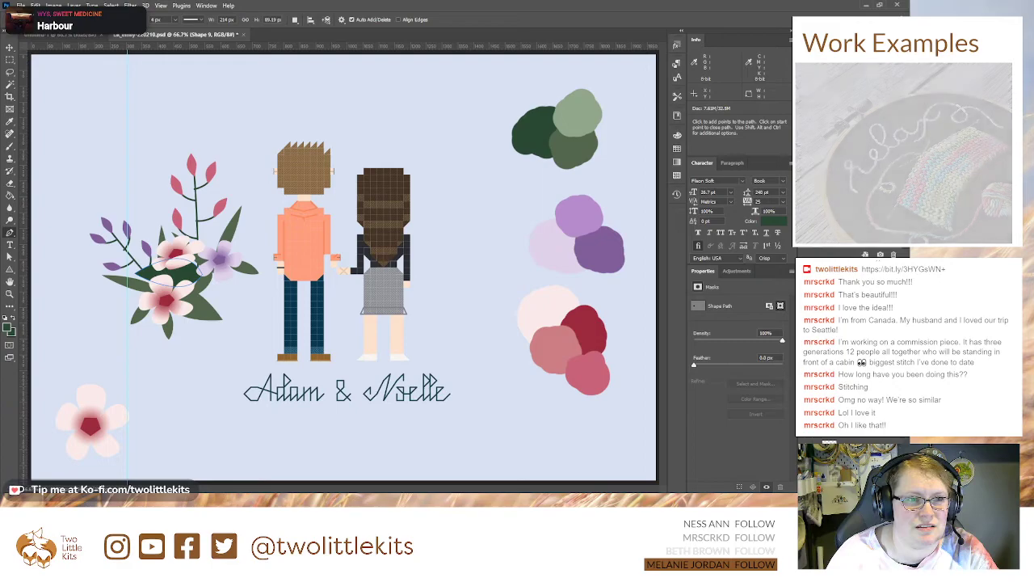
key("v")
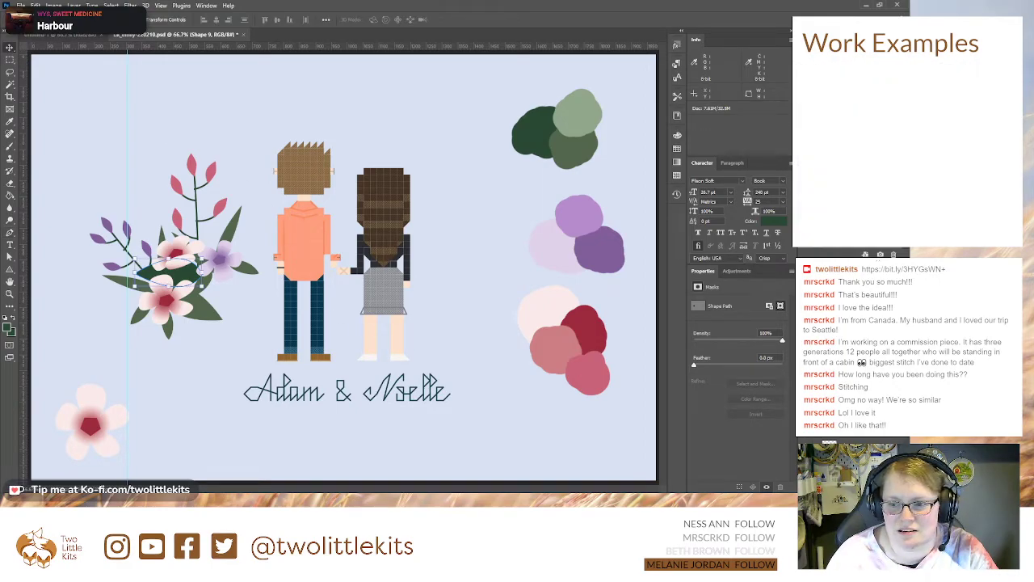
Step: Recolor the small downward-pointing leaf beneath the lower pink flower with the same dark green
left_click(168, 330)
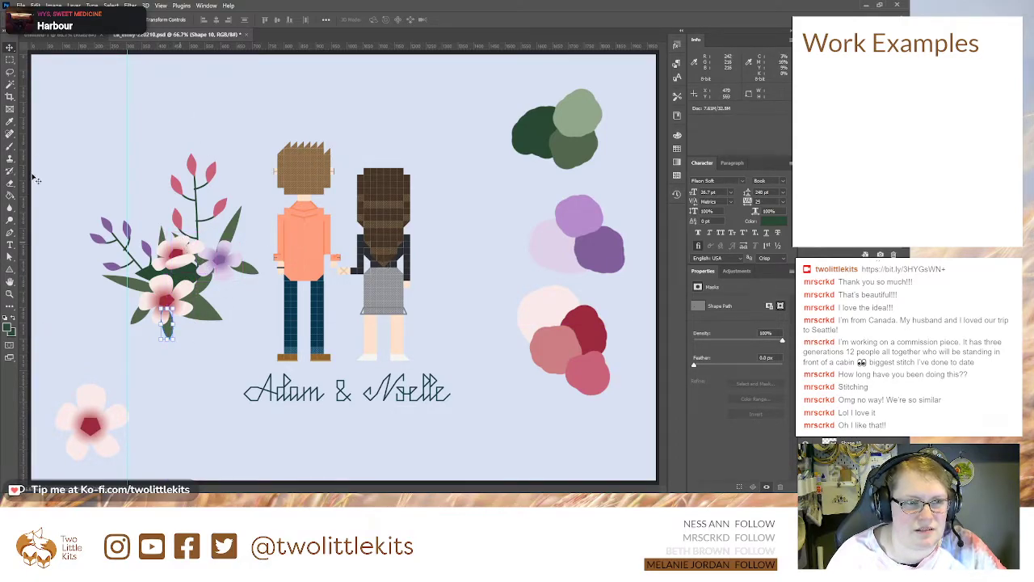
left_click(10, 232)
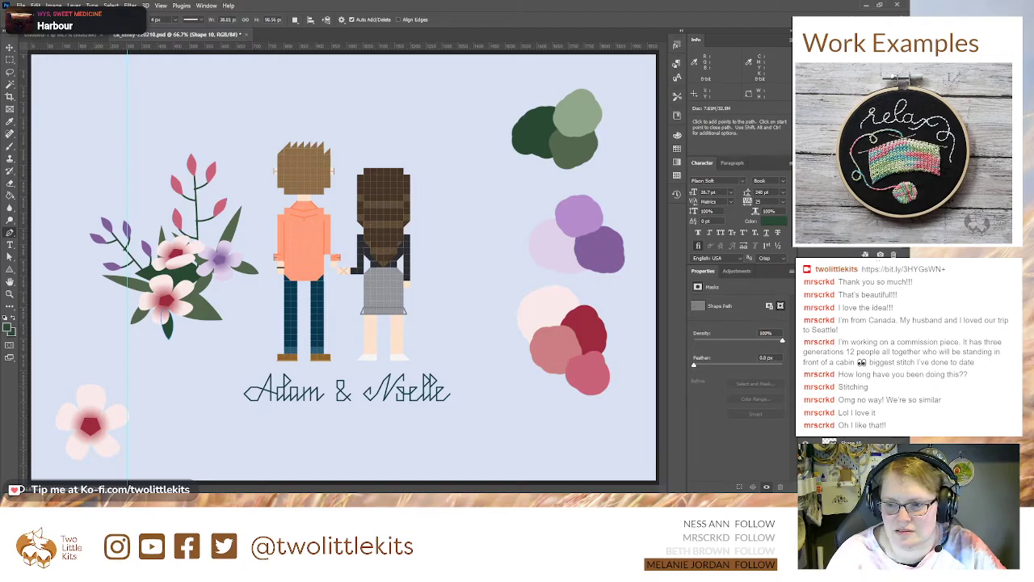
key("alt+bracketleft")
key("ctrl+z")
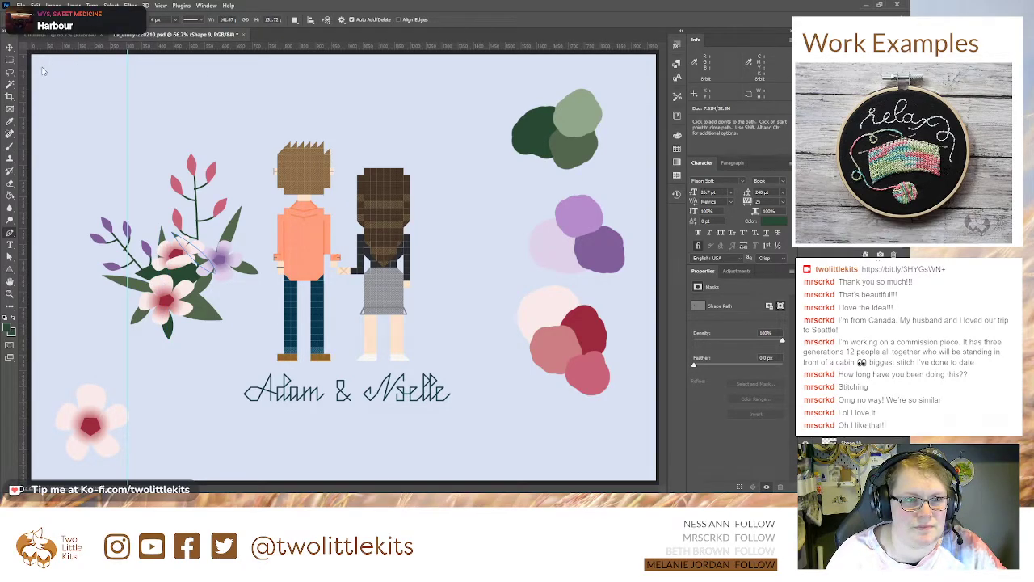
Step: Recolor the small leaf pointing outward beside the purple flower with the light green sampled from the palette
left_click(852, 454)
left_click(852, 467)
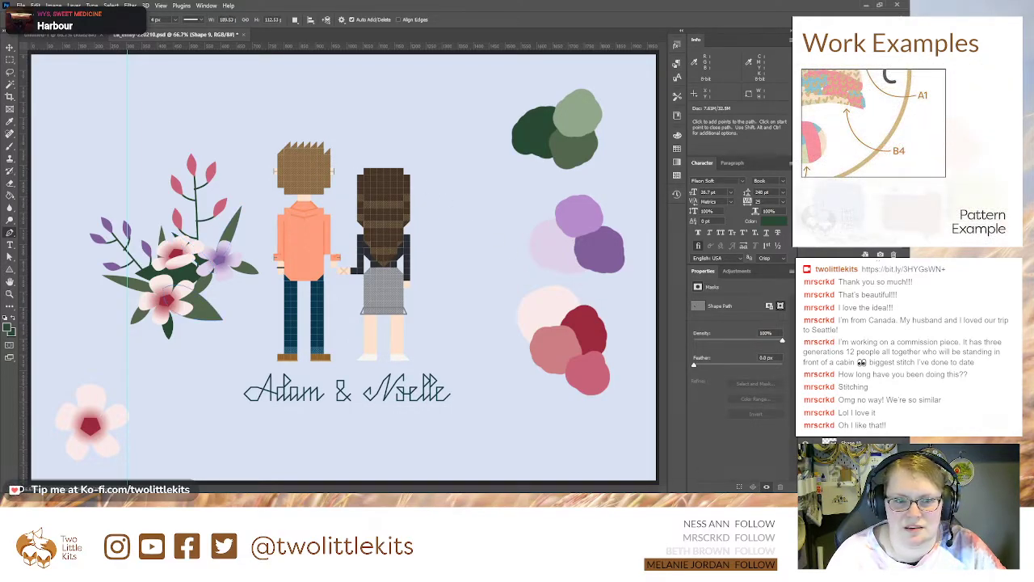
left_click(851, 480)
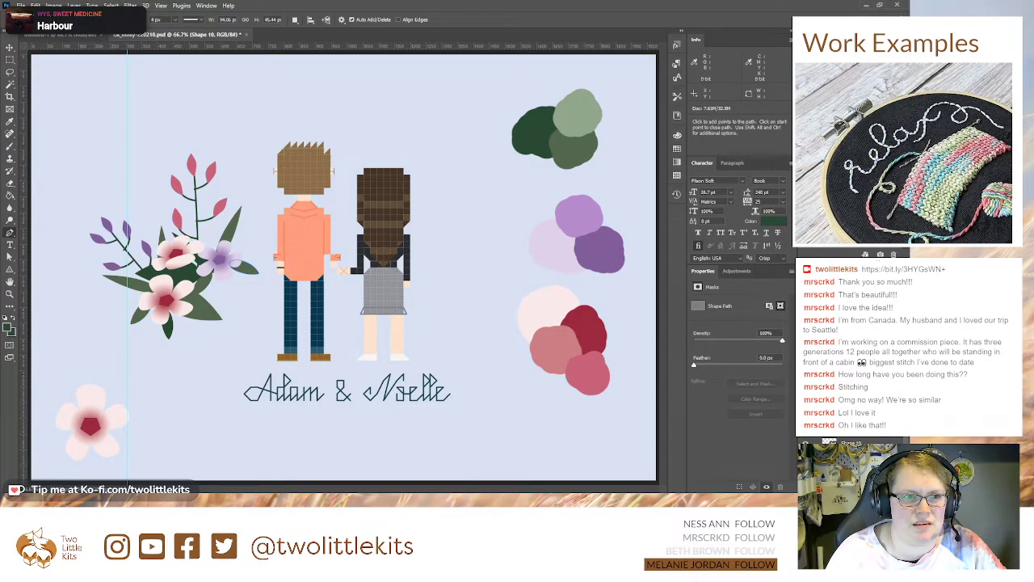
key("i")
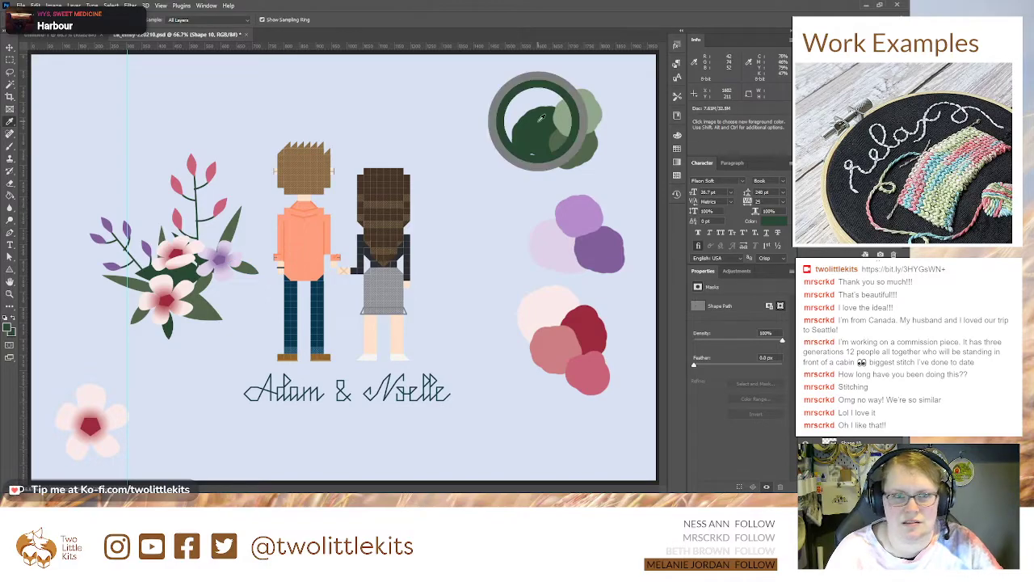
left_click(579, 121)
key("v")
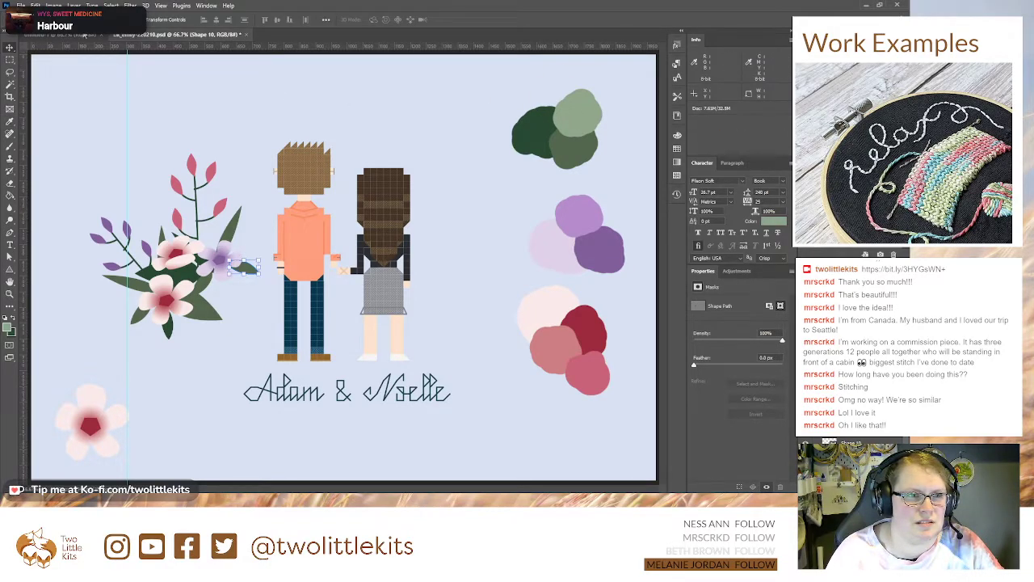
key("p")
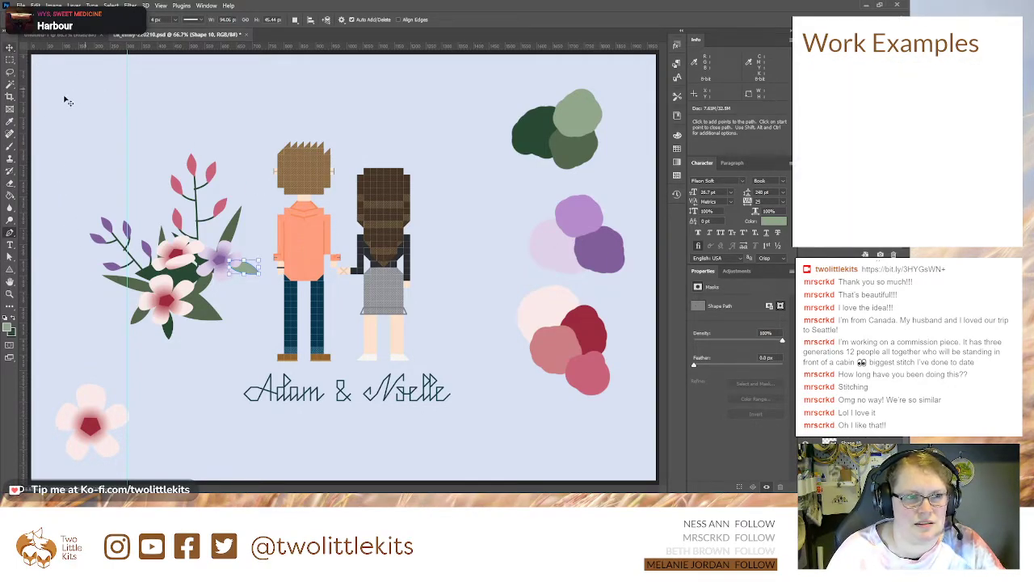
Step: Recolor the long outer leaf beside the lower pink flower and the small leaf beneath the purple flower with the same light green
key("v")
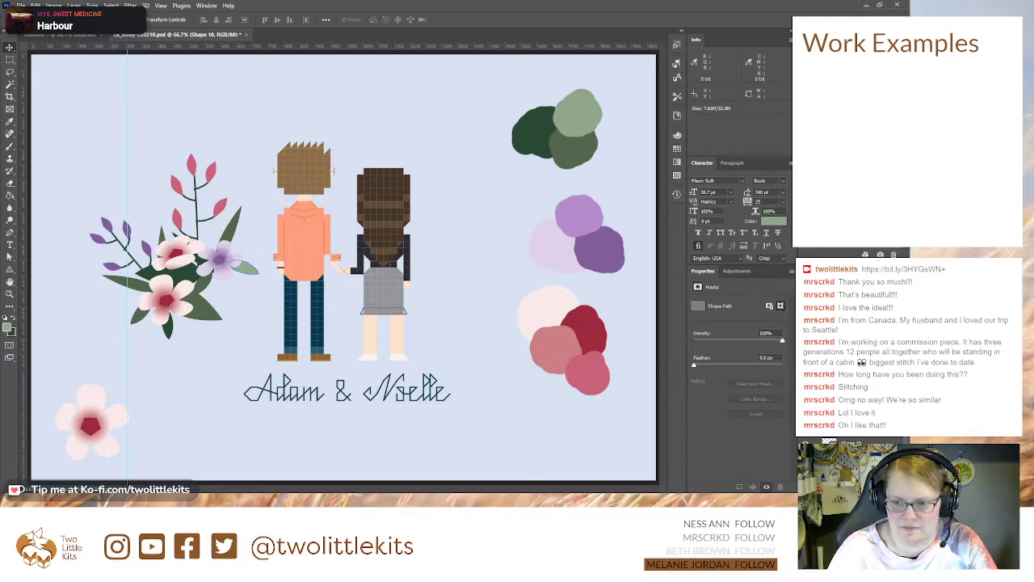
key("p")
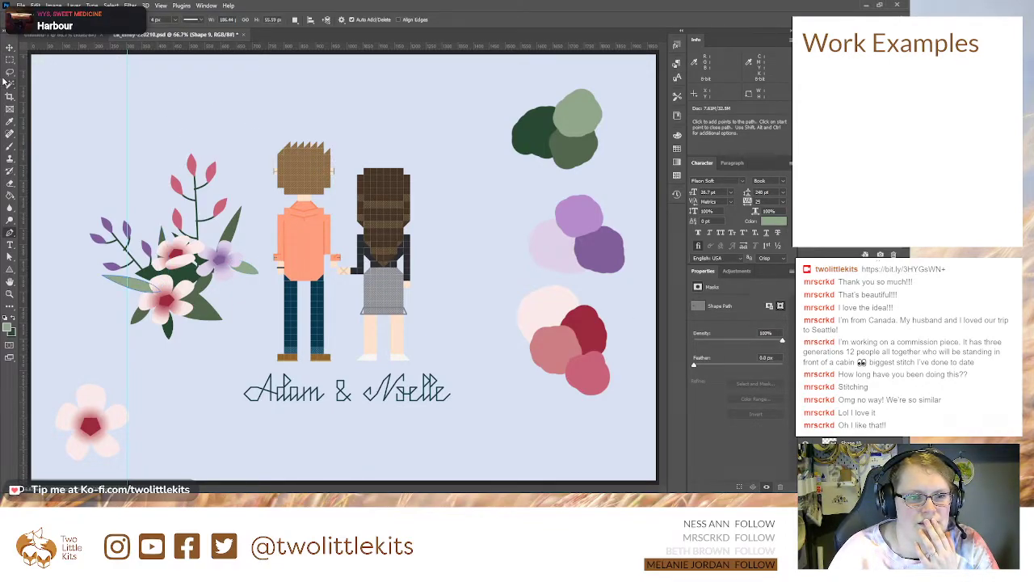
left_click(9, 47)
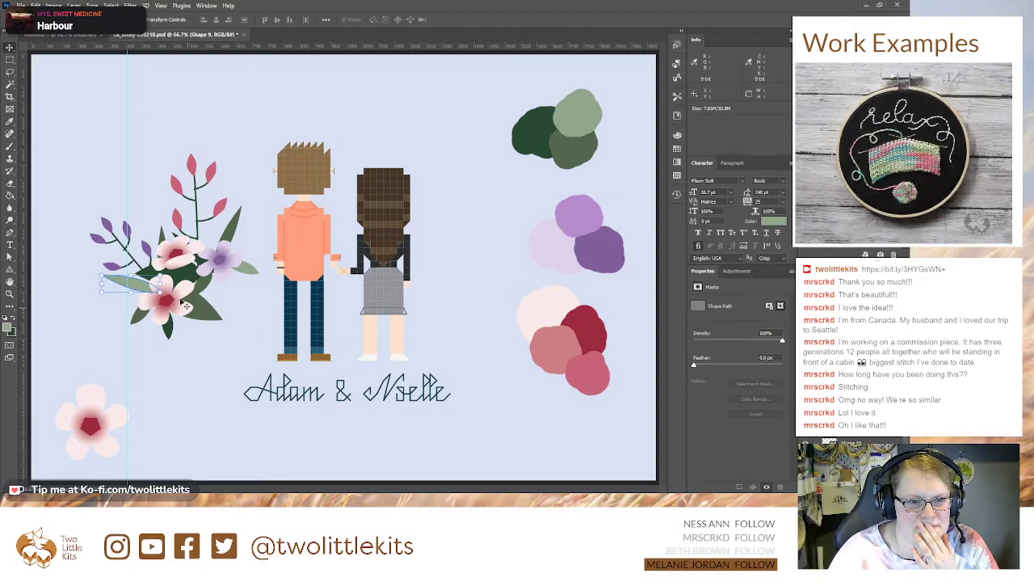
left_click(210, 286)
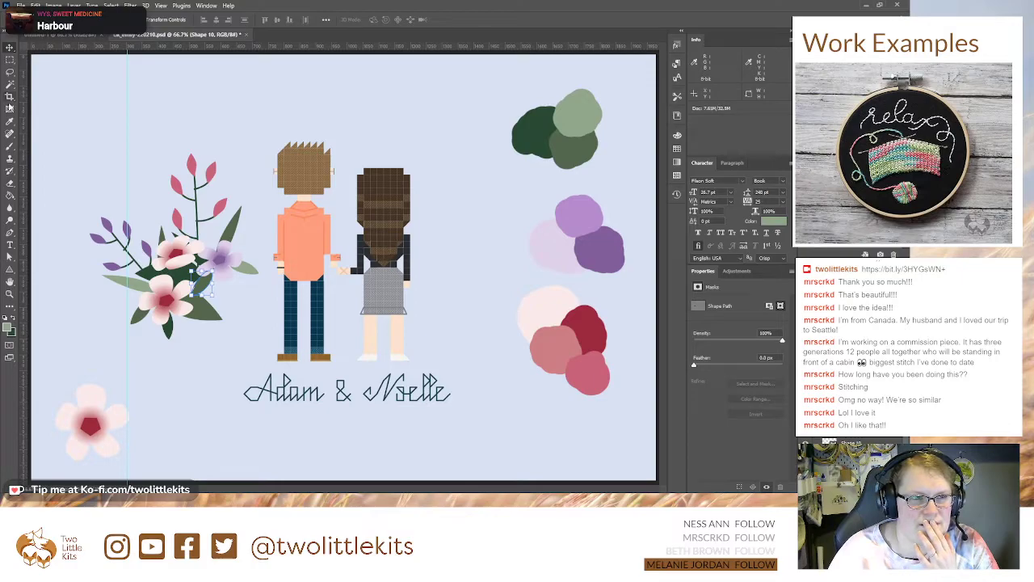
key("p")
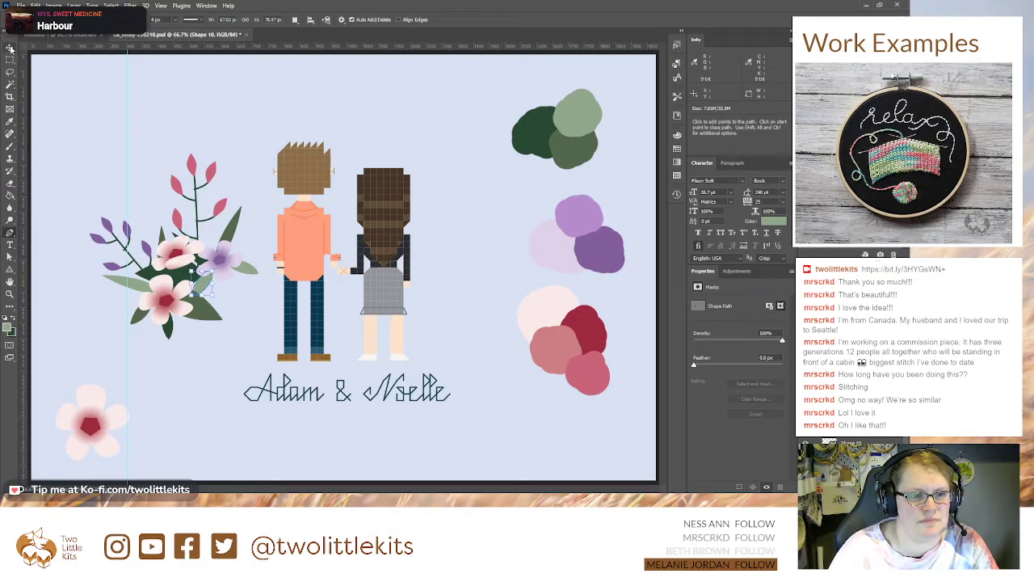
key("v")
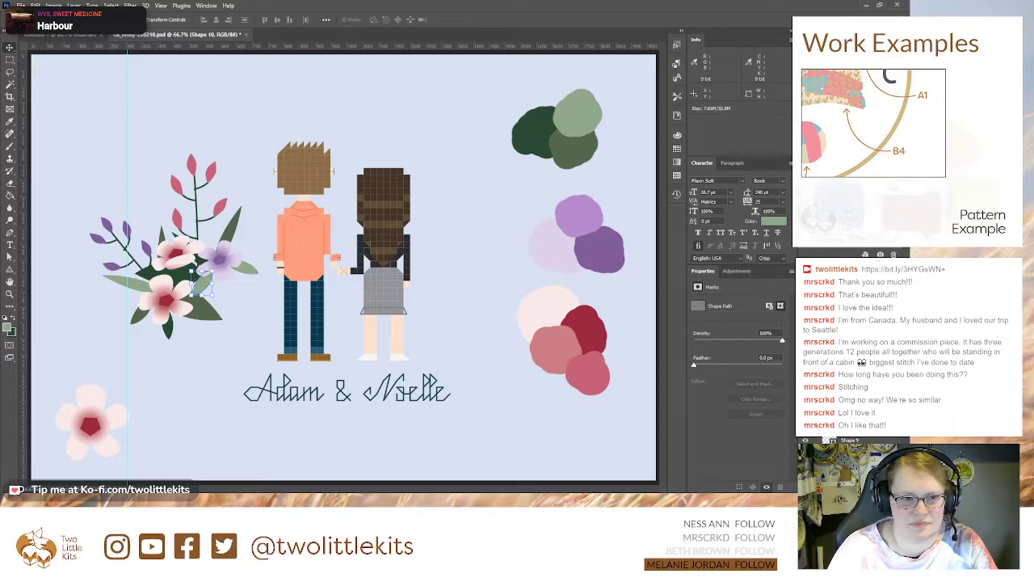
left_click(168, 241)
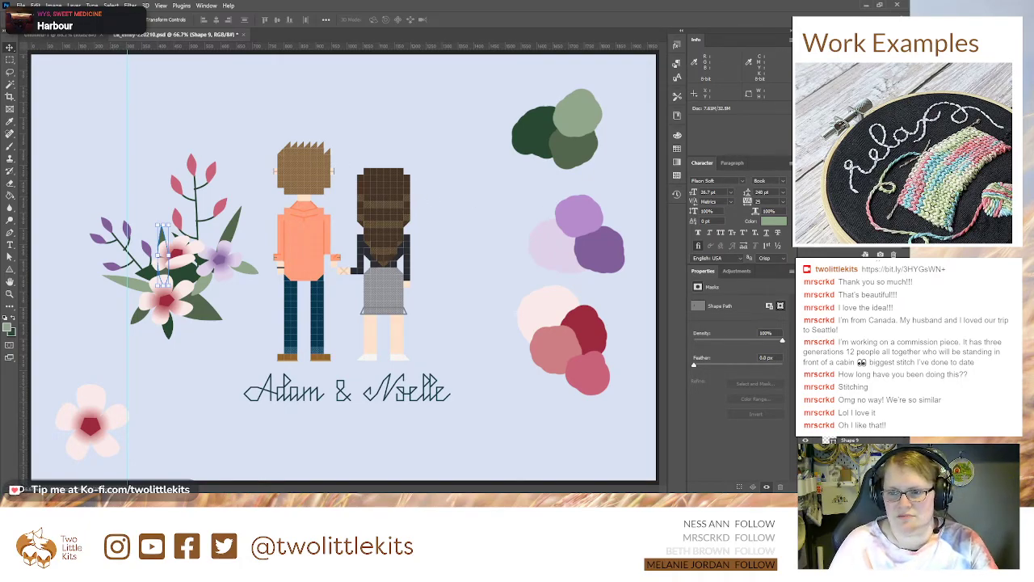
key("Delete")
left_click(412, 369)
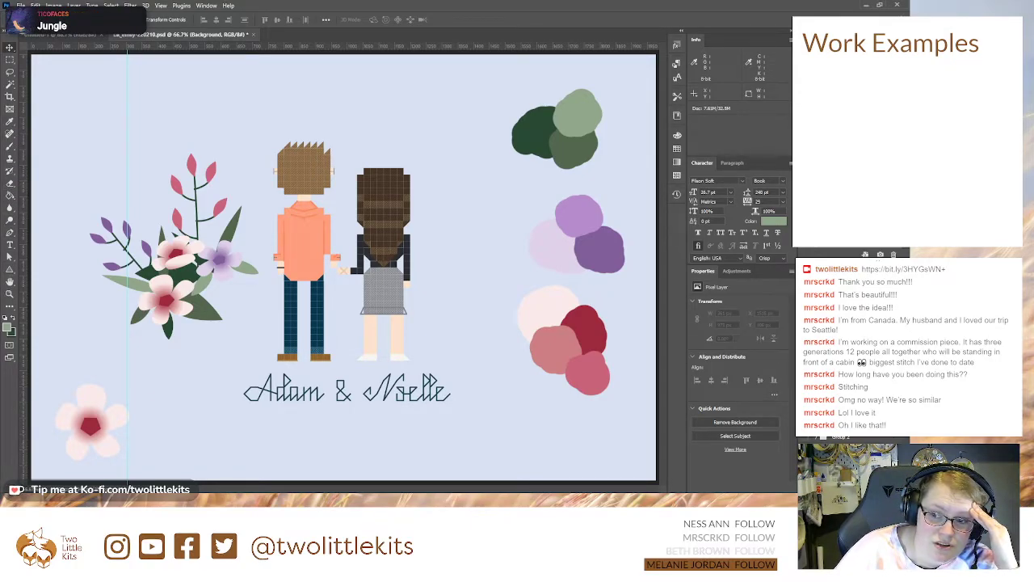
Step: Draw two 19 px circles filled with the palette's medium lavender, one between the pink flowers and one beneath the purple flower
left_click(179, 252)
left_click(523, 413)
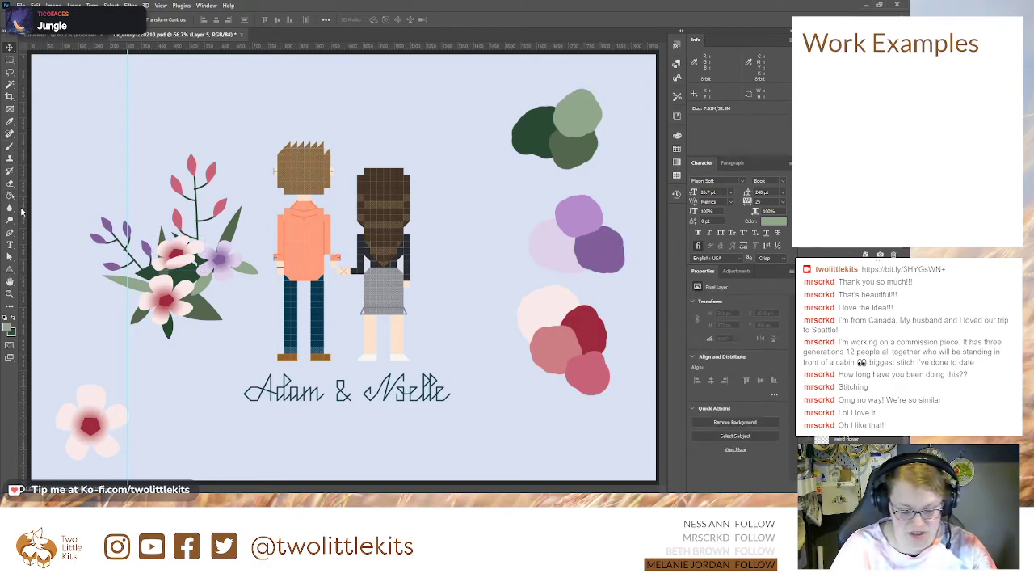
left_click(11, 272)
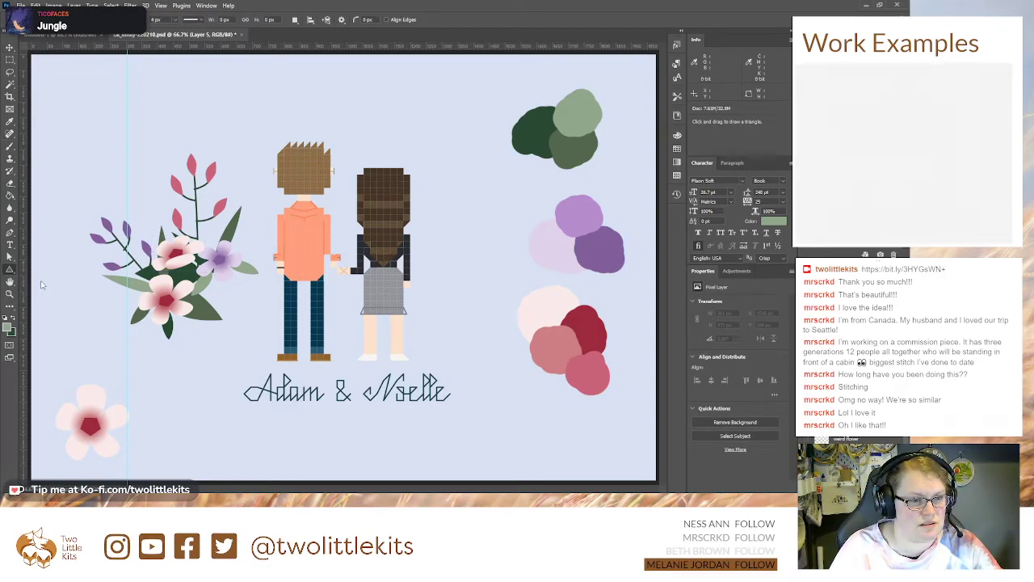
key("i")
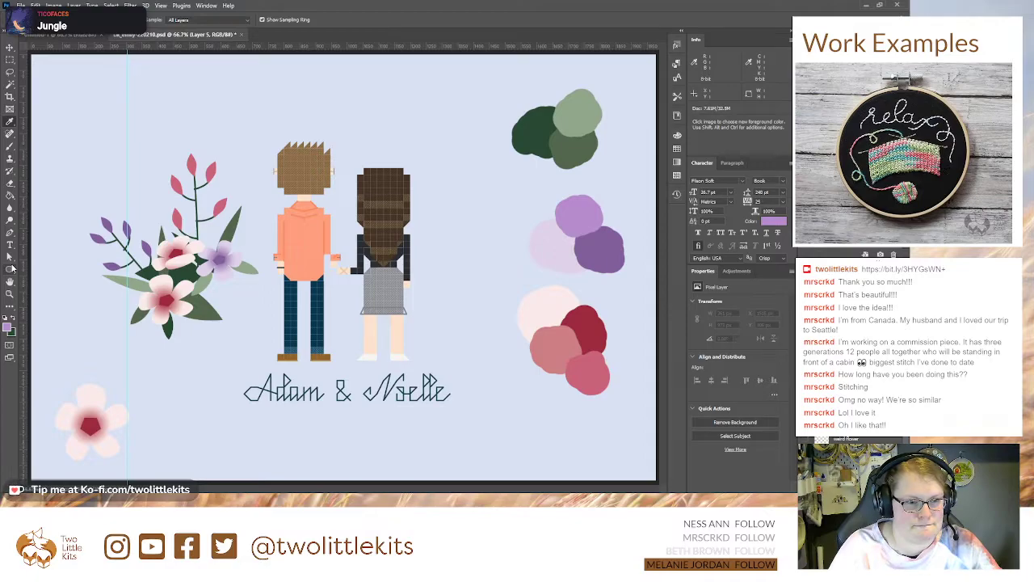
left_click(11, 268)
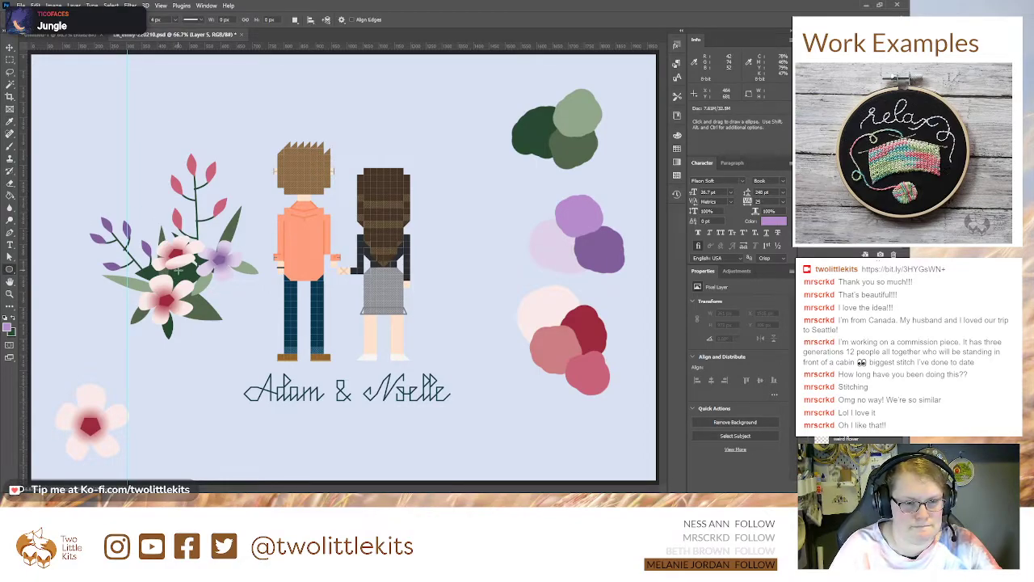
left_click_drag(179, 270, 184, 276)
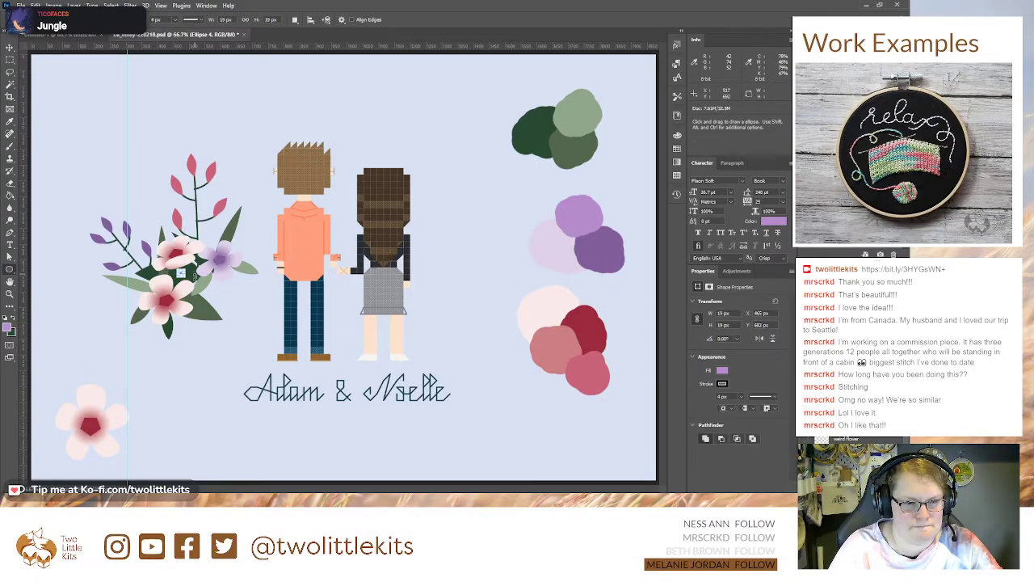
left_click_drag(217, 288, 211, 281)
Step: Remove the stroke from both lavender circles, keeping only their fill
left_click(11, 48)
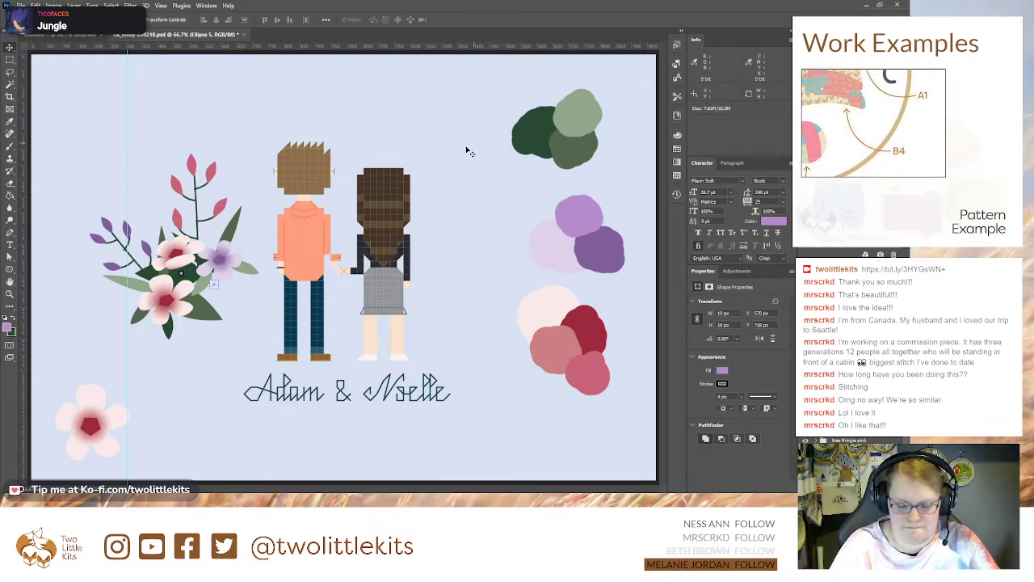
key("ctrl+plus")
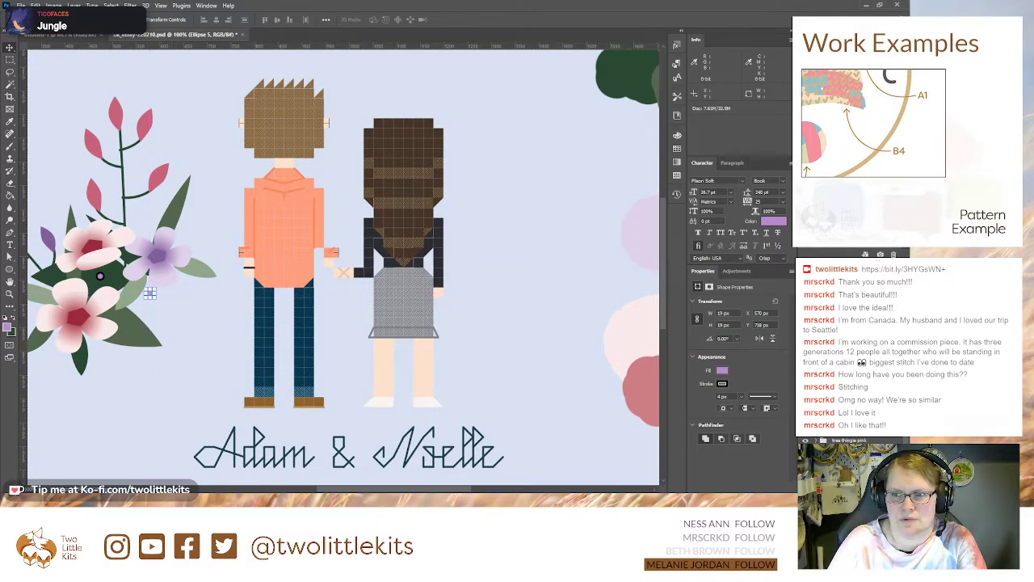
key("ctrl+plus")
left_click_drag(105, 259, 331, 200)
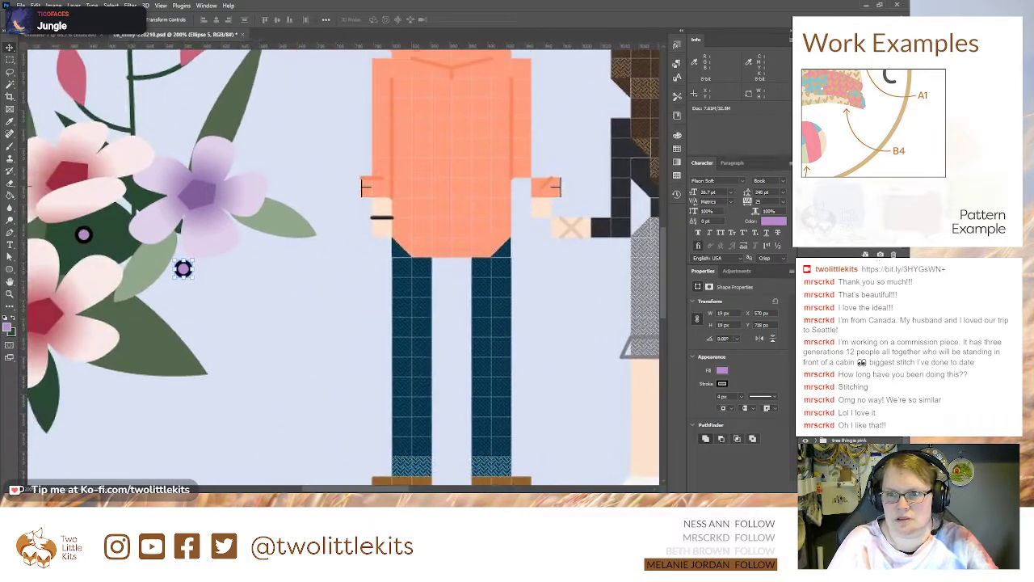
left_click_drag(63, 121, 333, 263)
left_click(845, 356, "shift")
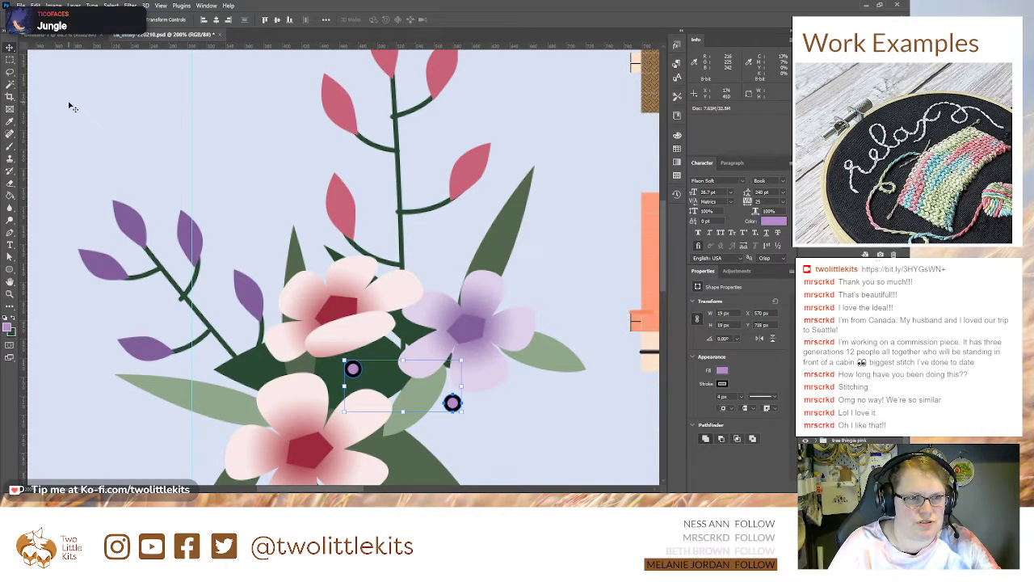
key("p")
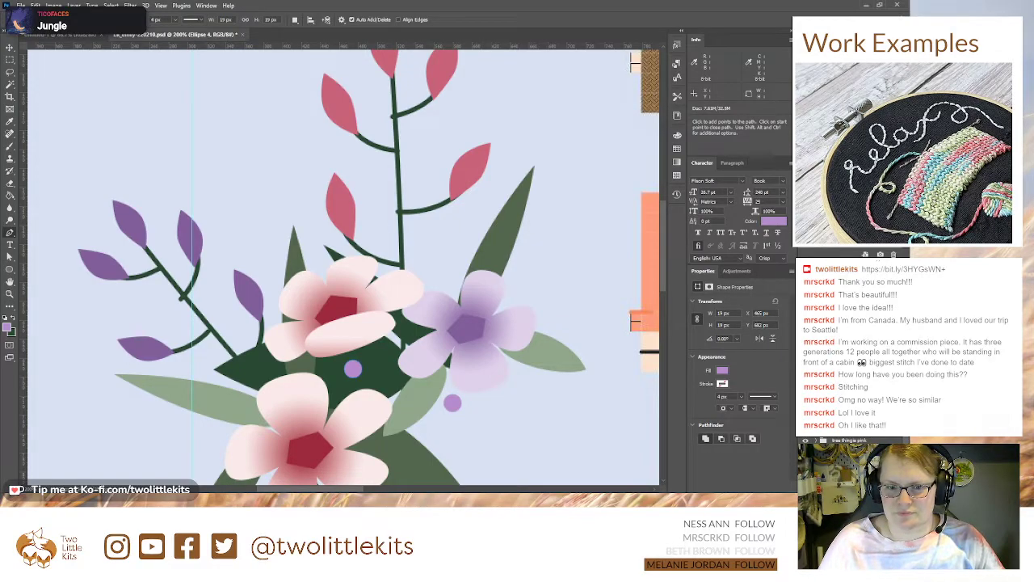
Step: Move the outer lavender circle to the long light green leaf, and place circle copies beside the lower pink flower and above the purple flower
key("v")
left_click_drag(455, 406, 235, 388)
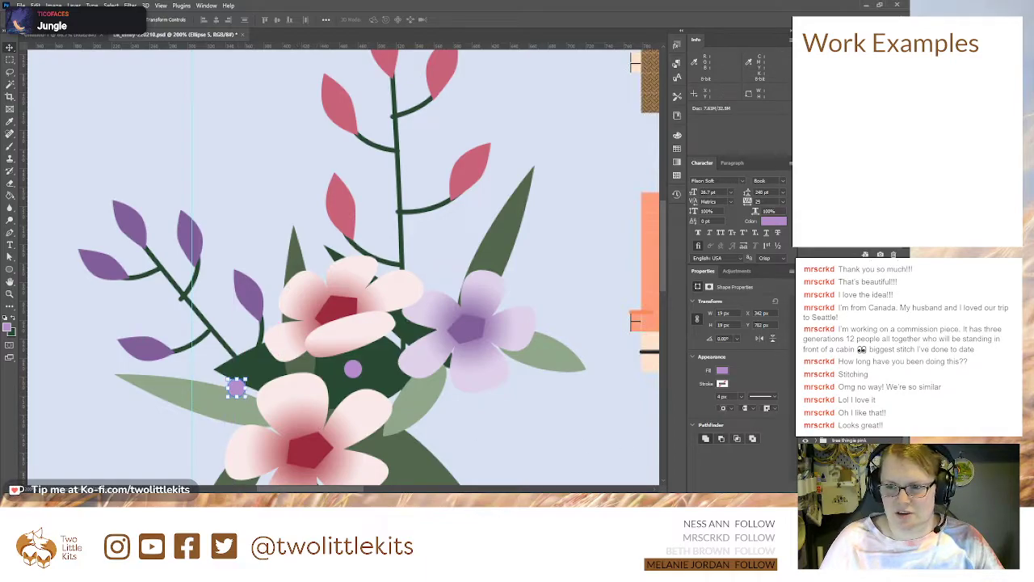
left_click(353, 369, "shift")
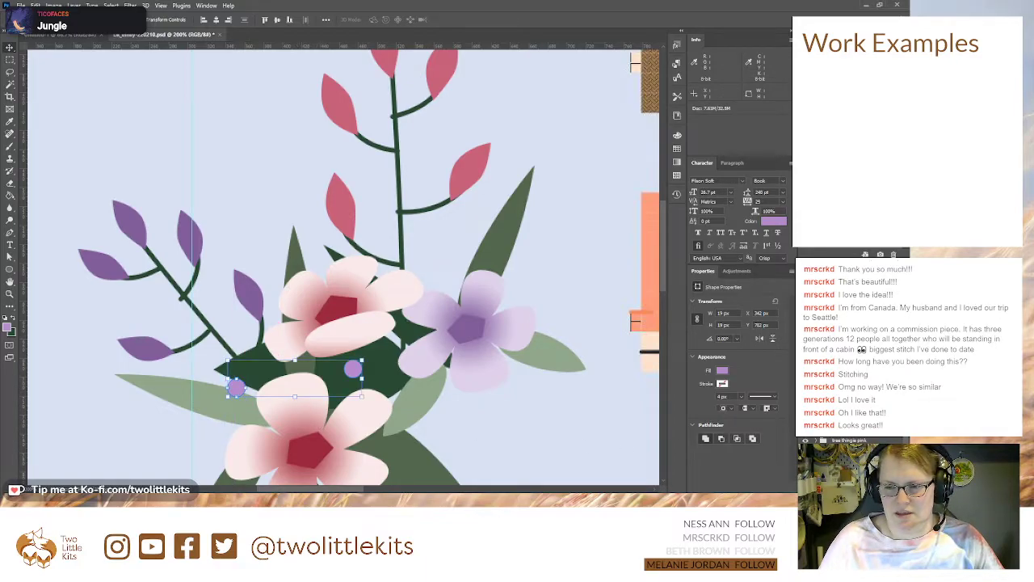
left_click(848, 363)
left_click_drag(236, 389, 408, 441)
left_click(353, 369)
left_click_drag(344, 373, 444, 259)
Step: Duplicate all four lavender circles as a set and move the copies across to the pink palette swatches
left_click(848, 363)
left_click(848, 315, "shift")
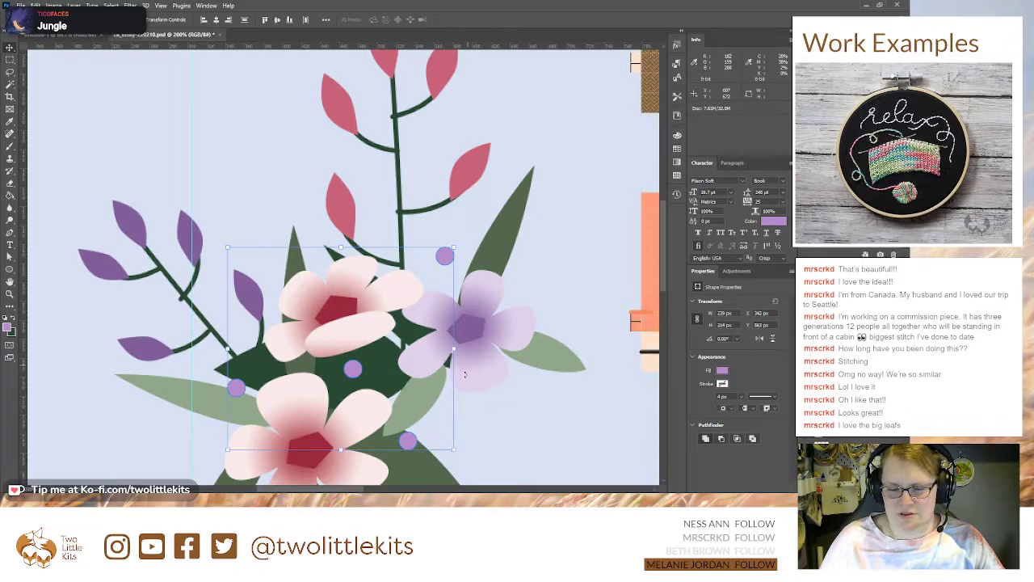
left_click_drag(347, 368, 247, 224)
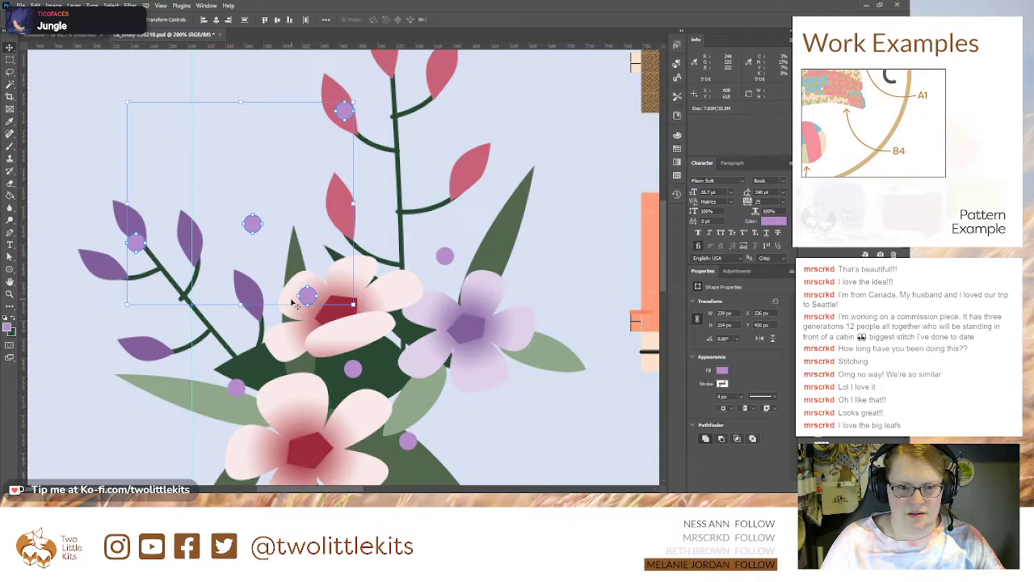
left_click_drag(311, 295, 637, 326)
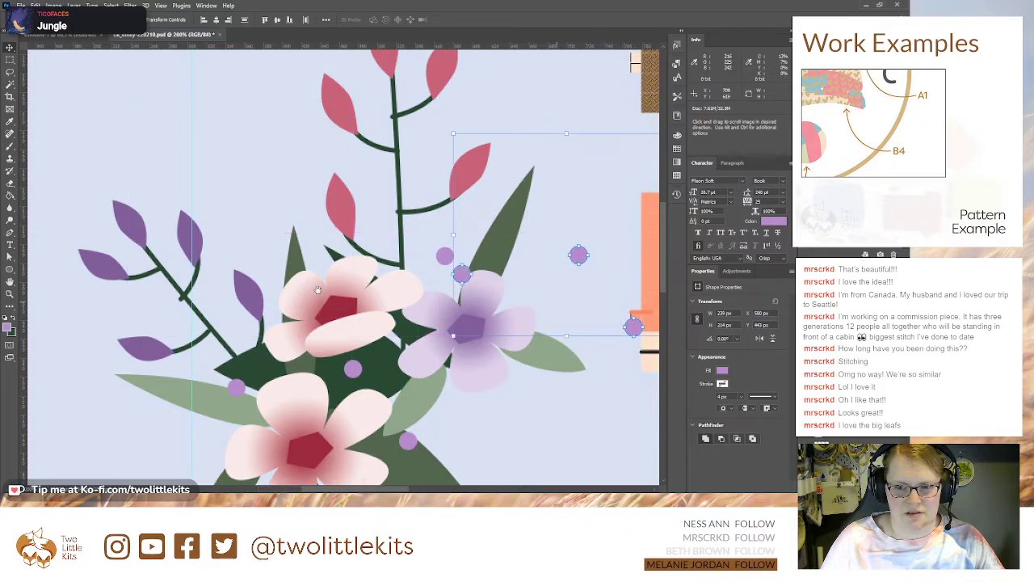
left_click_drag(371, 294, 173, 275)
left_click_drag(155, 235, 535, 331)
left_click_drag(490, 340, 148, 298)
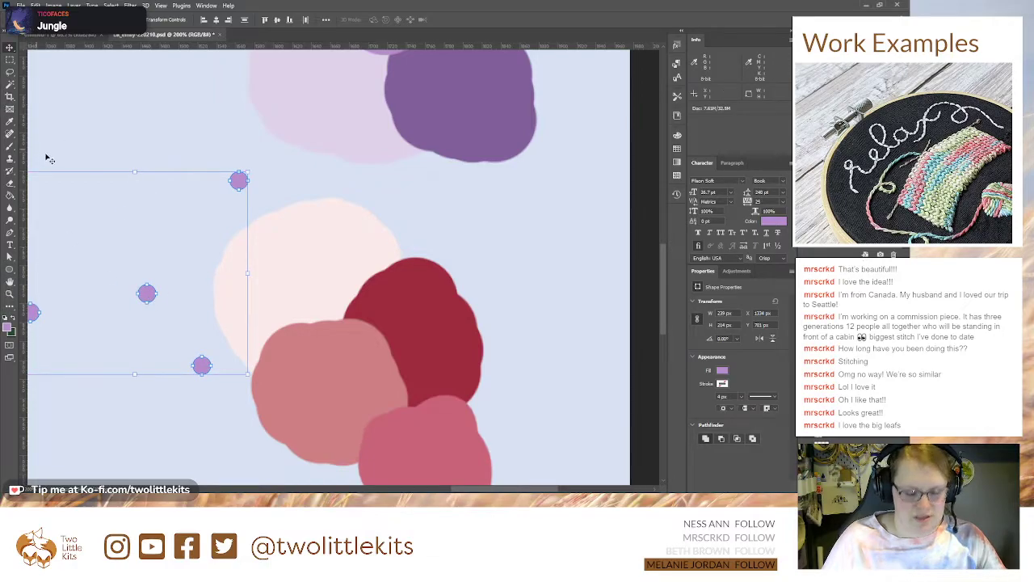
Step: Recolor the four copied circles with the rose pink sampled from the lowest palette swatch
key("p")
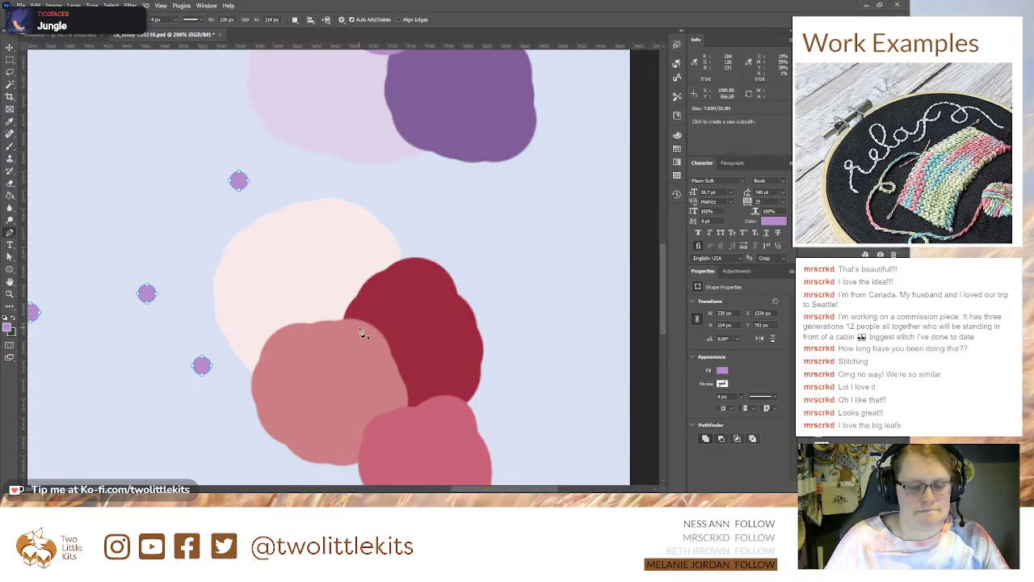
key("i")
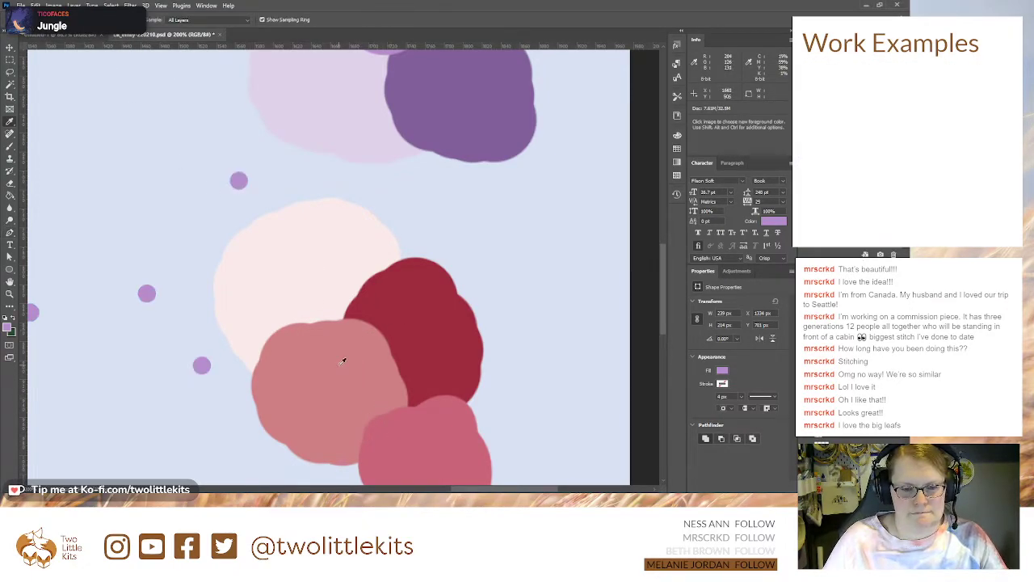
left_click(410, 432)
key("p")
key("alt+BackSpace")
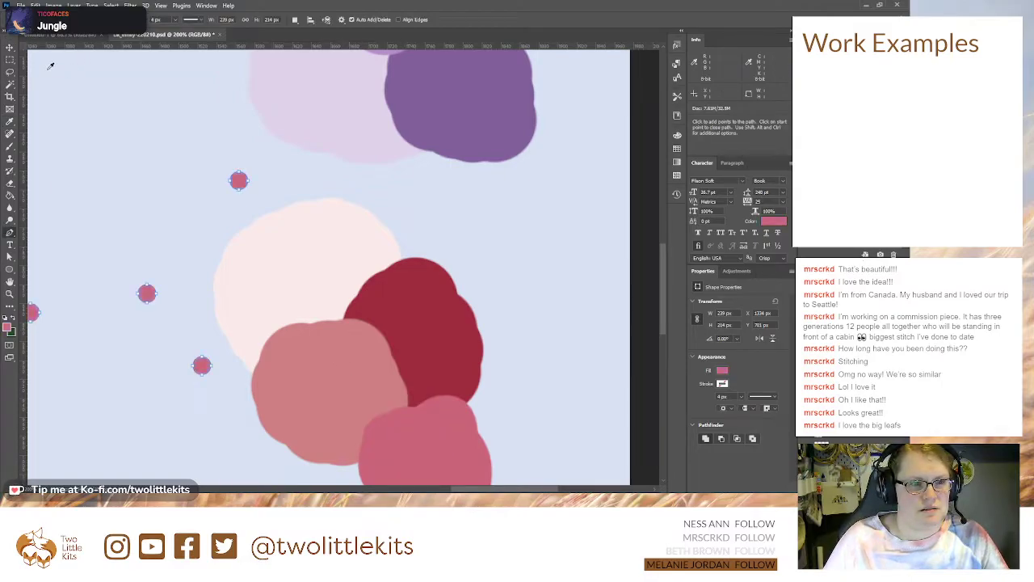
Step: Rotate the four rose pink circles as a set to 165° and place them over the flowers of the bouquet
key("ctrl+minus")
key("ctrl+minus")
key("ctrl+minus")
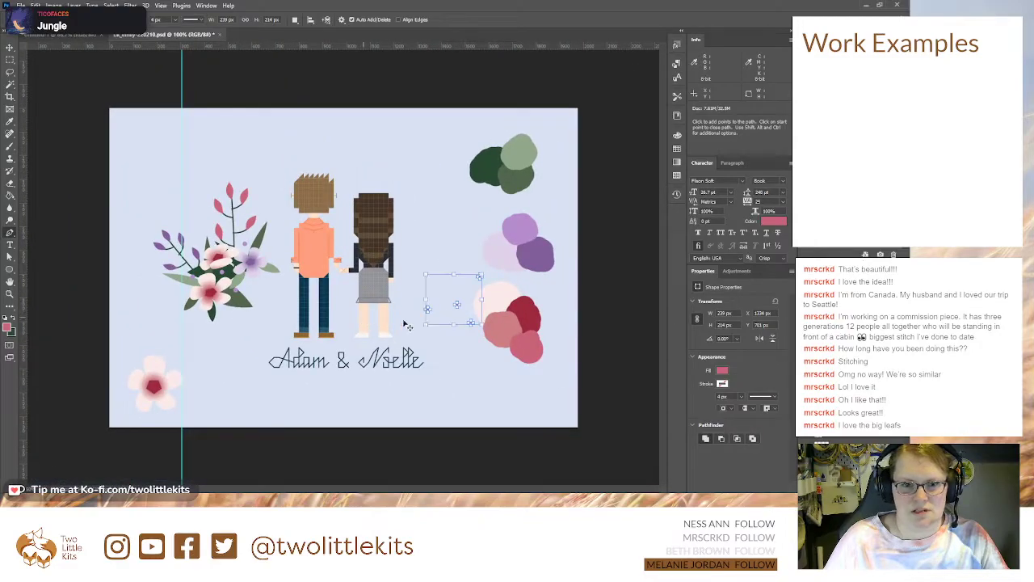
key("v")
key("ctrl+t")
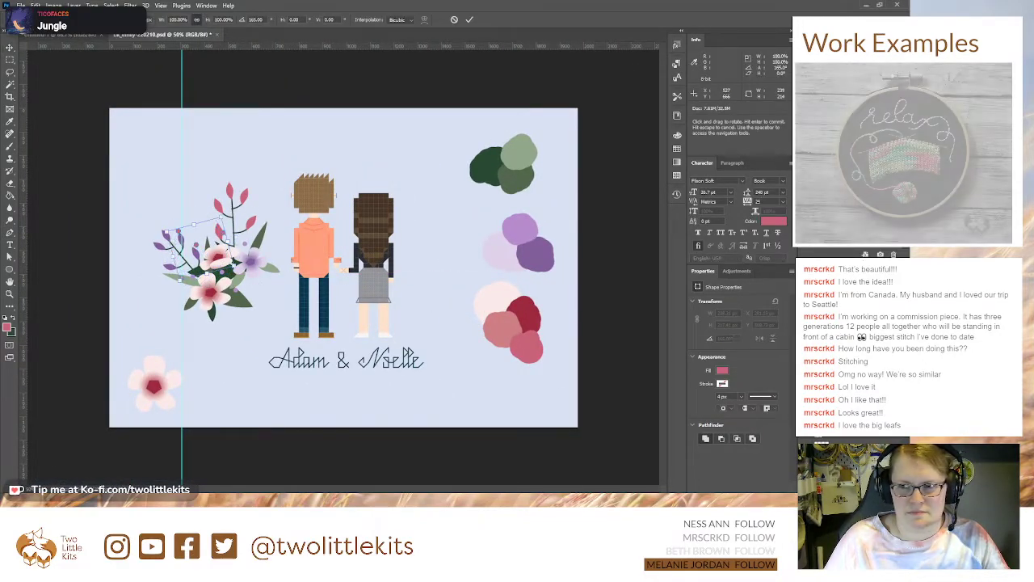
key("ctrl+plus")
key("ctrl+plus")
key("ctrl+plus")
left_click_drag(129, 235, 412, 262)
left_click_drag(134, 212, 413, 276)
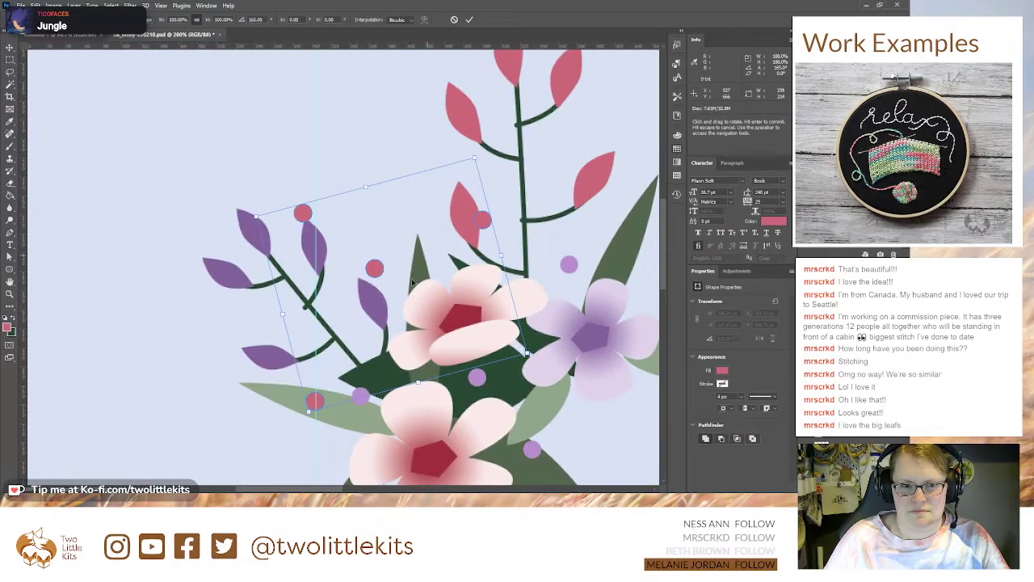
left_click_drag(453, 360, 322, 271)
left_click_drag(233, 191, 293, 310)
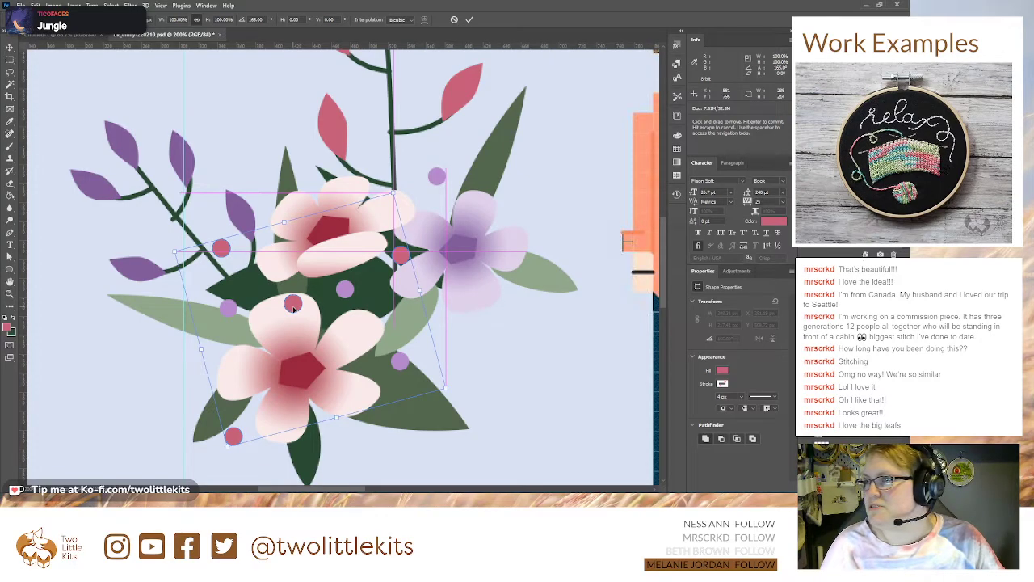
left_click_drag(293, 310, 293, 310)
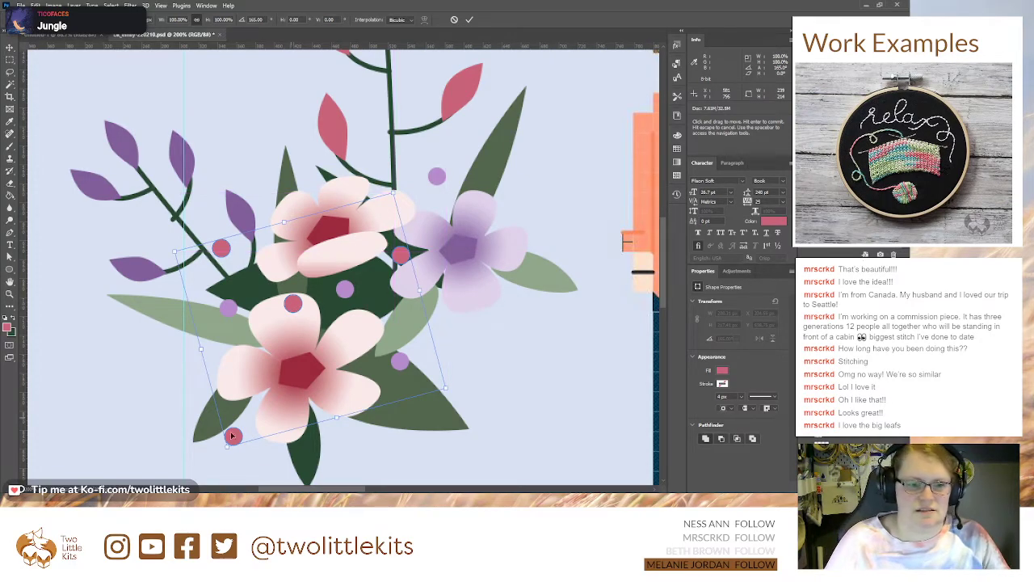
key("Return")
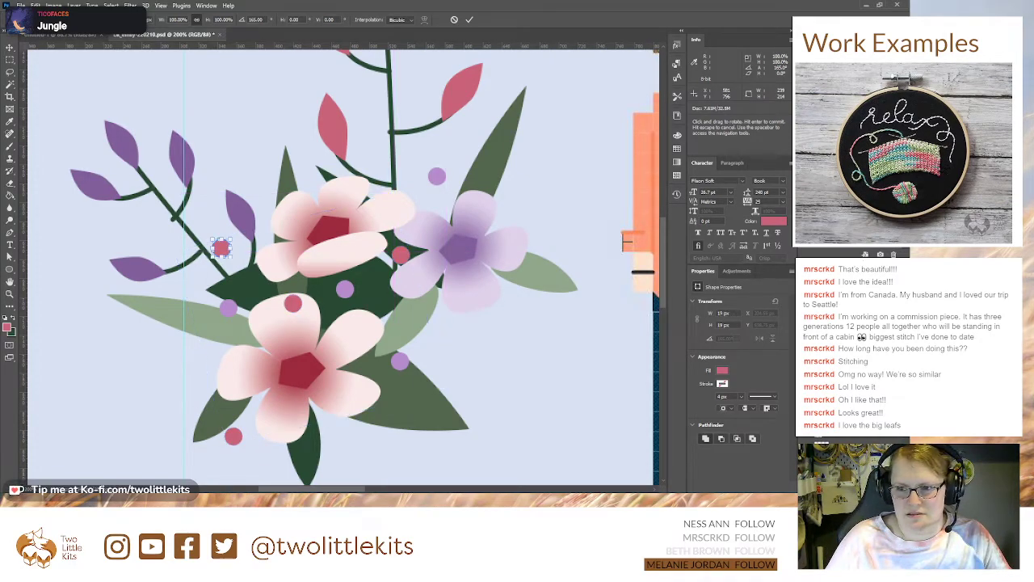
Step: Spread the rose circles individually: below and upper right of the purple flower, beside the bottom dark leaf, and left of the lower pink flower
left_click_drag(221, 249, 436, 324)
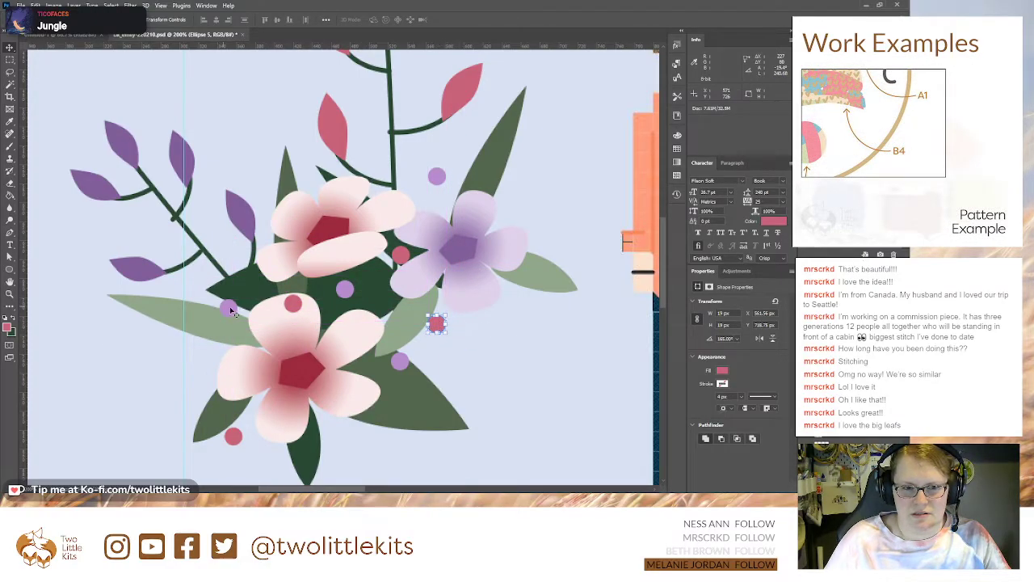
left_click(233, 436)
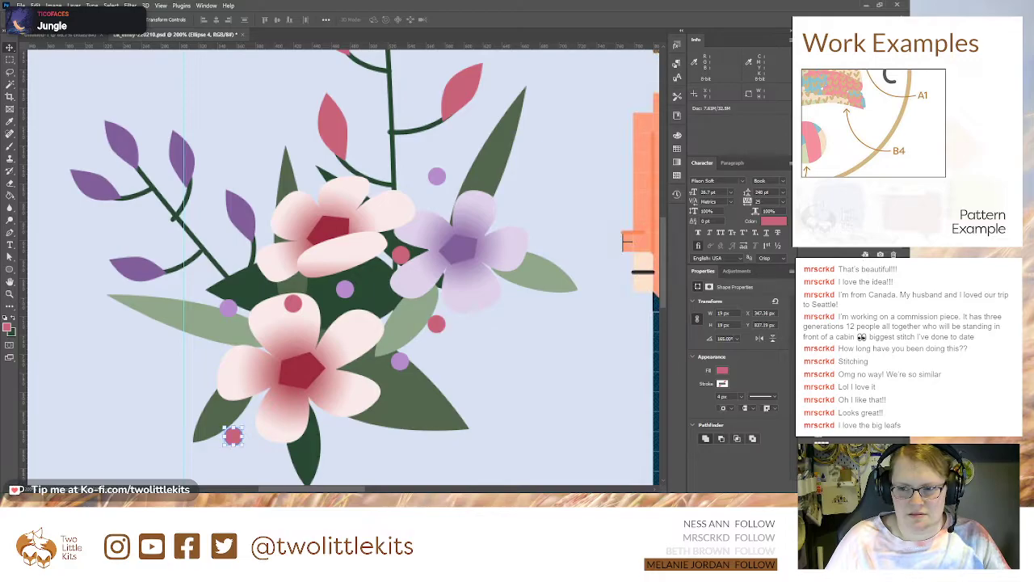
left_click_drag(234, 437, 323, 434)
left_click(400, 255)
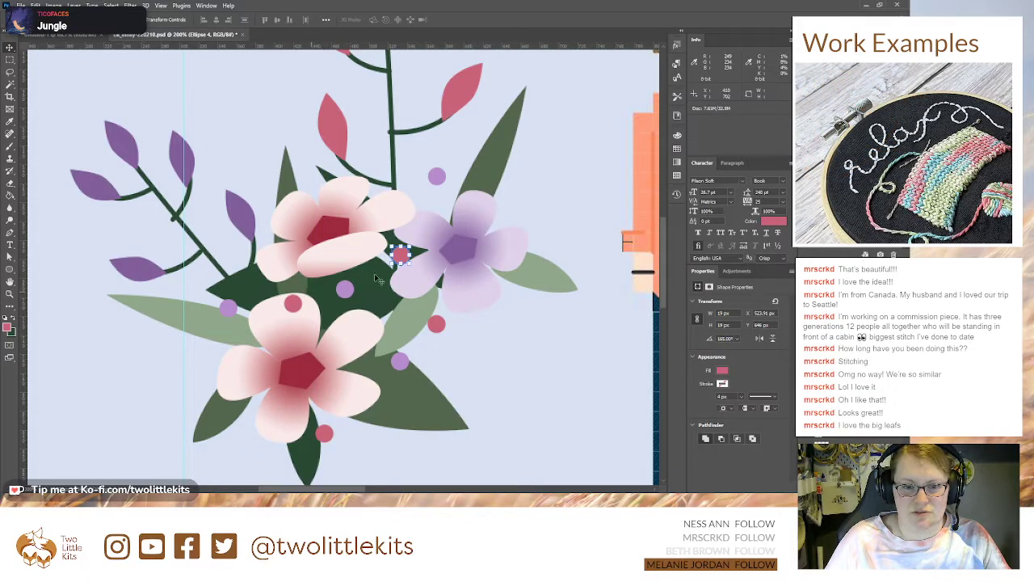
left_click_drag(404, 259, 526, 209)
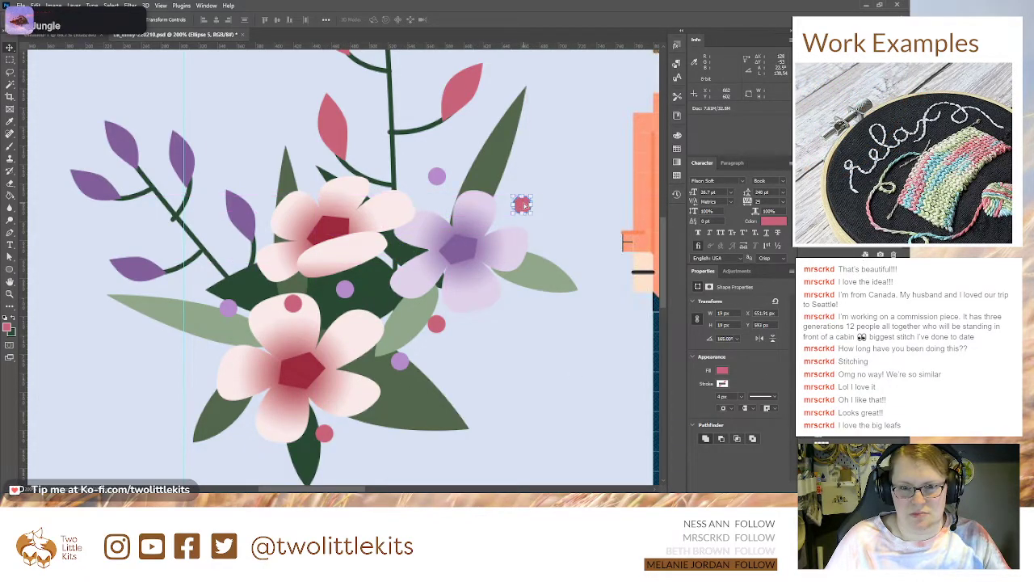
left_click(292, 304)
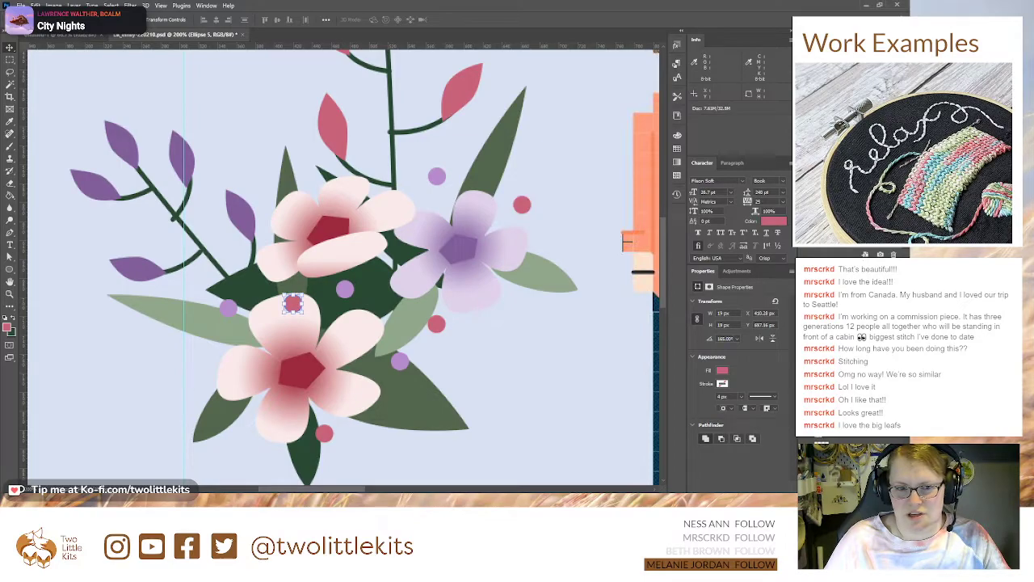
left_click_drag(293, 303, 201, 344)
Step: Nudge the lavender circle above the purple flower closer to it, and move the leftmost lavender circle up onto the dark leaf's tip
left_click(399, 361)
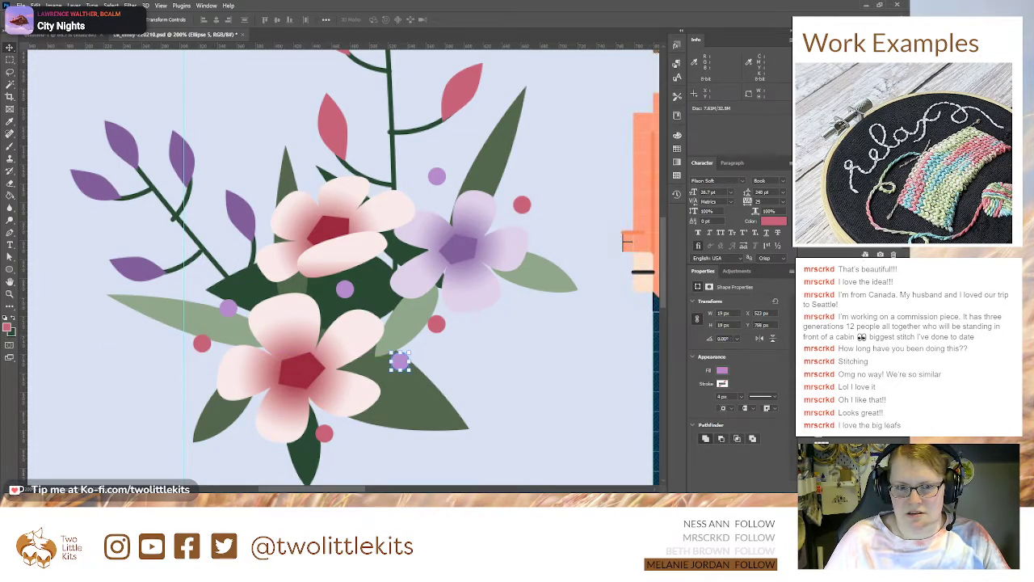
left_click_drag(434, 186, 428, 199)
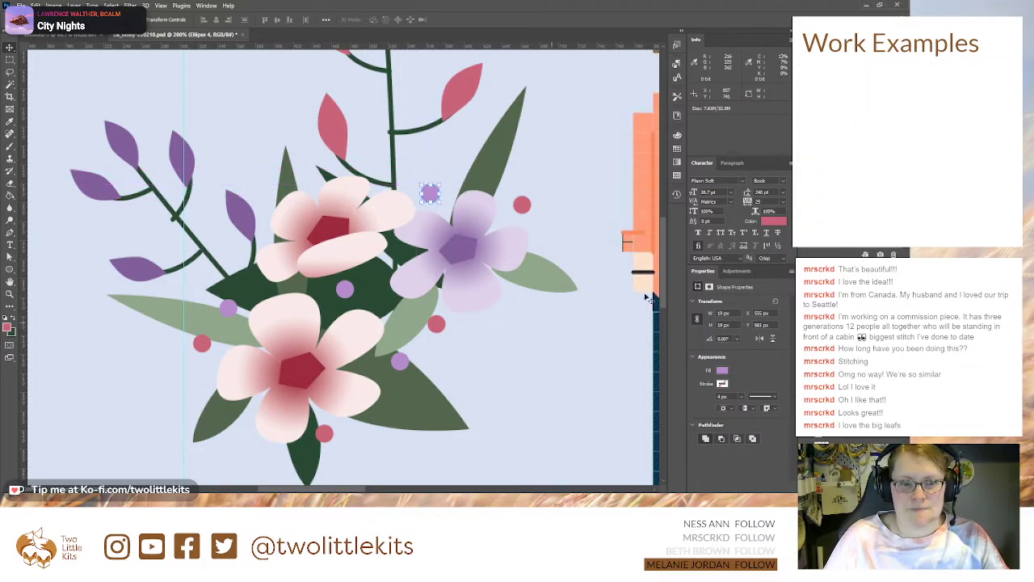
left_click(202, 343)
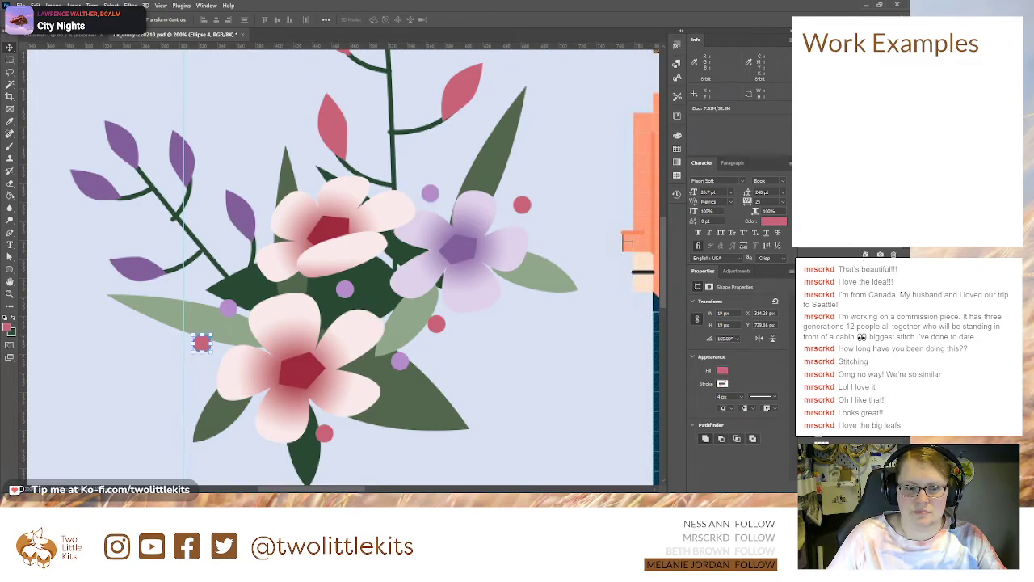
left_click(229, 308)
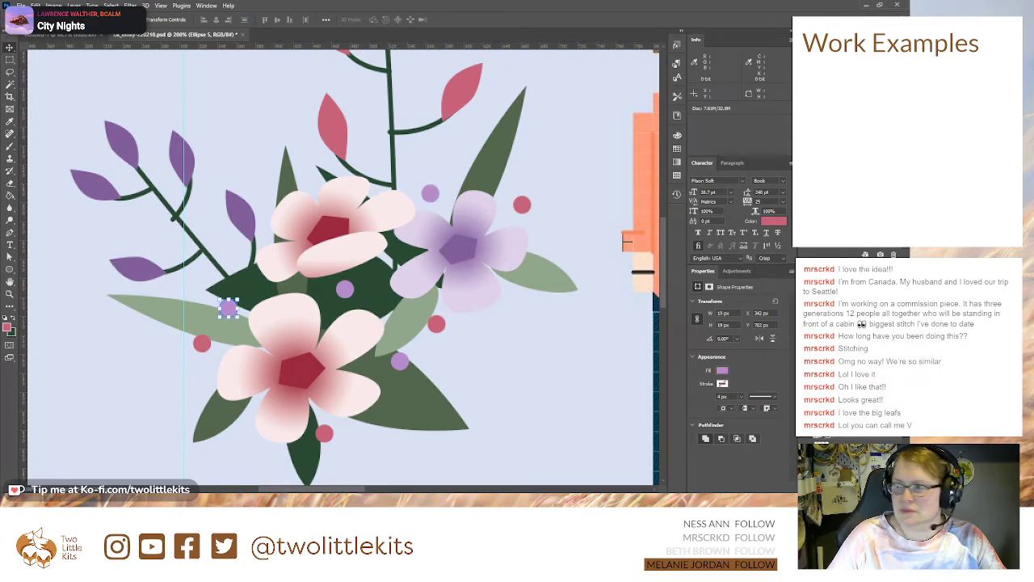
left_click_drag(229, 308, 224, 296)
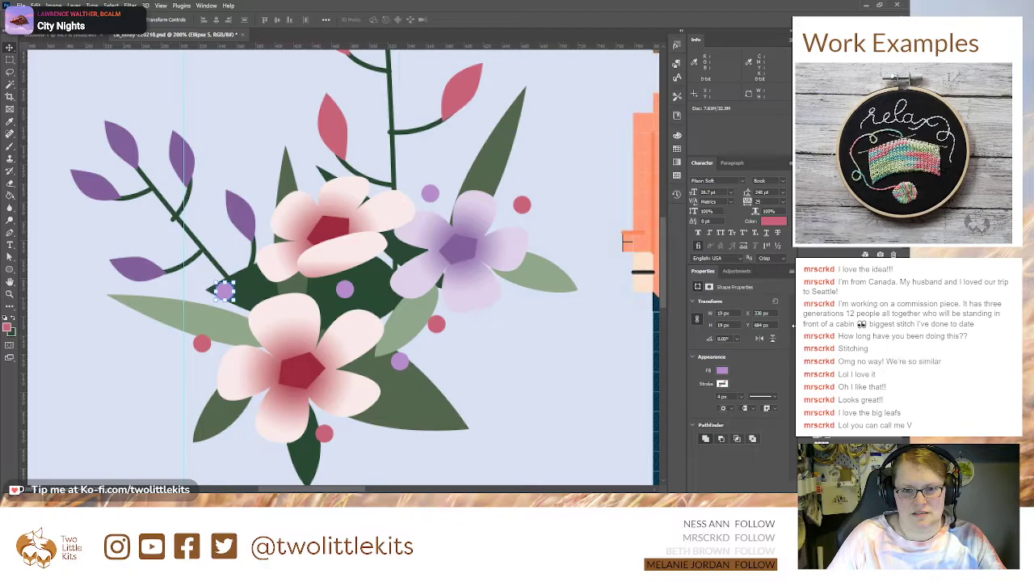
Step: Group all the lavender and rose circles under the name french knots, and hide the color palette swatches
key("ctrl+0")
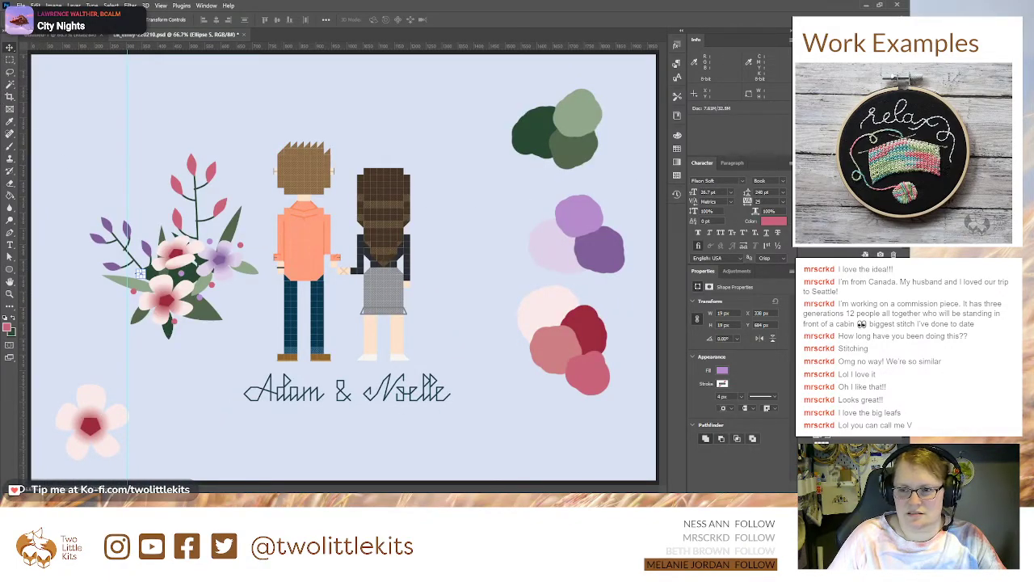
left_click(139, 275)
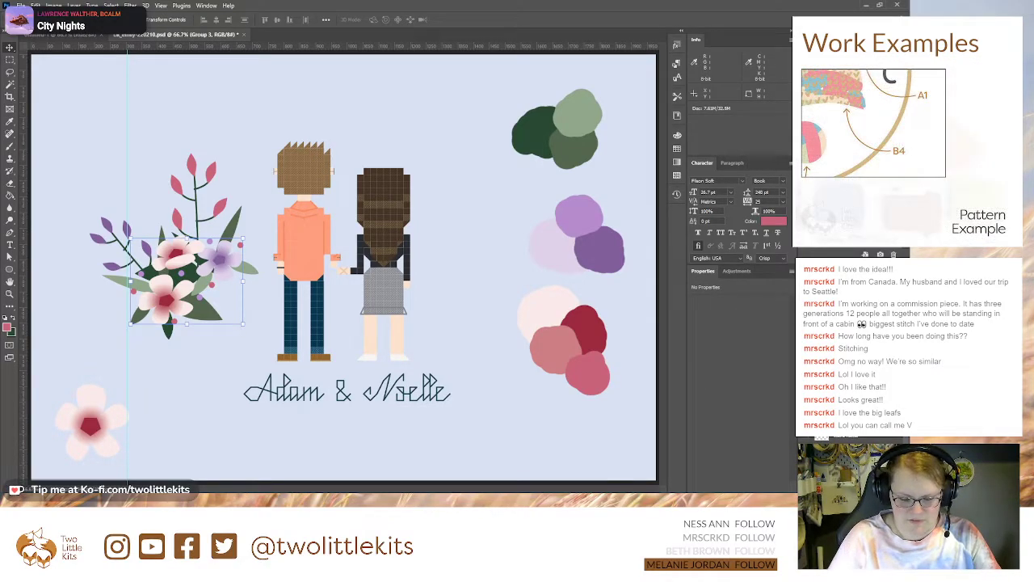
key("Return")
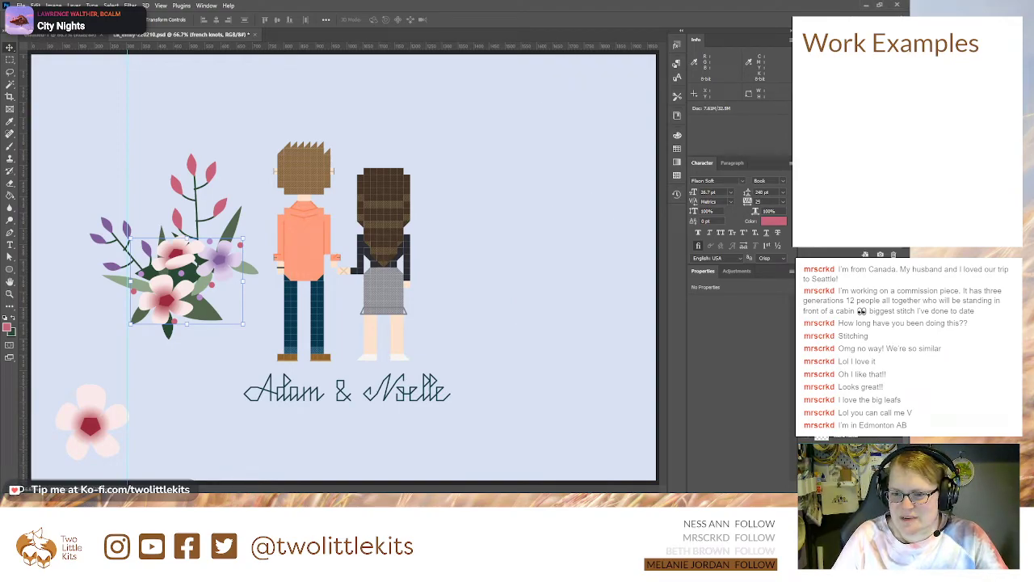
Step: Select all the bouquet's branches, leaves, flowers and french knots without the palette, and combine them into one group
left_click(844, 355)
left_click(844, 371)
left_click(845, 420, "shift")
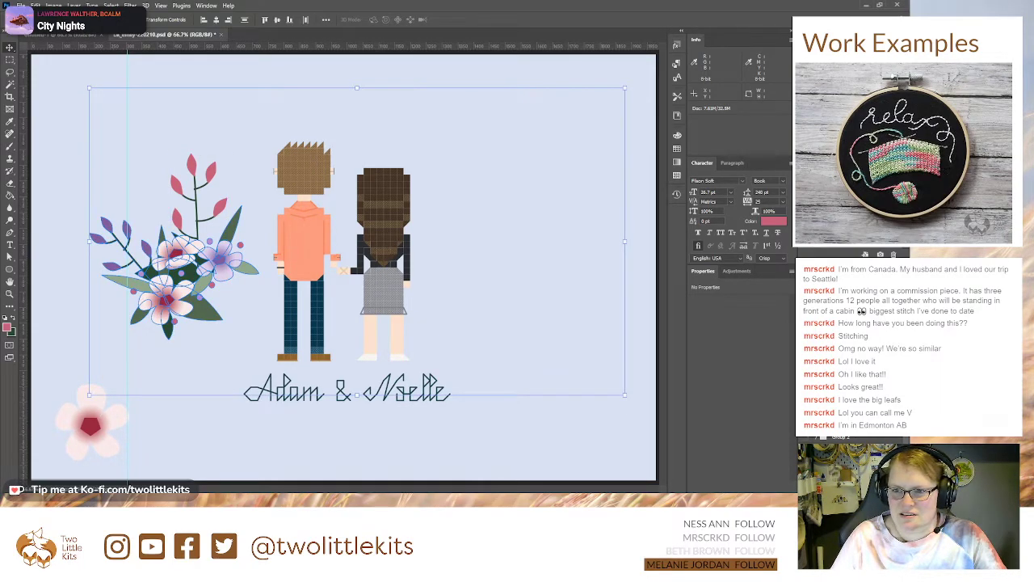
left_click(845, 420, "ctrl")
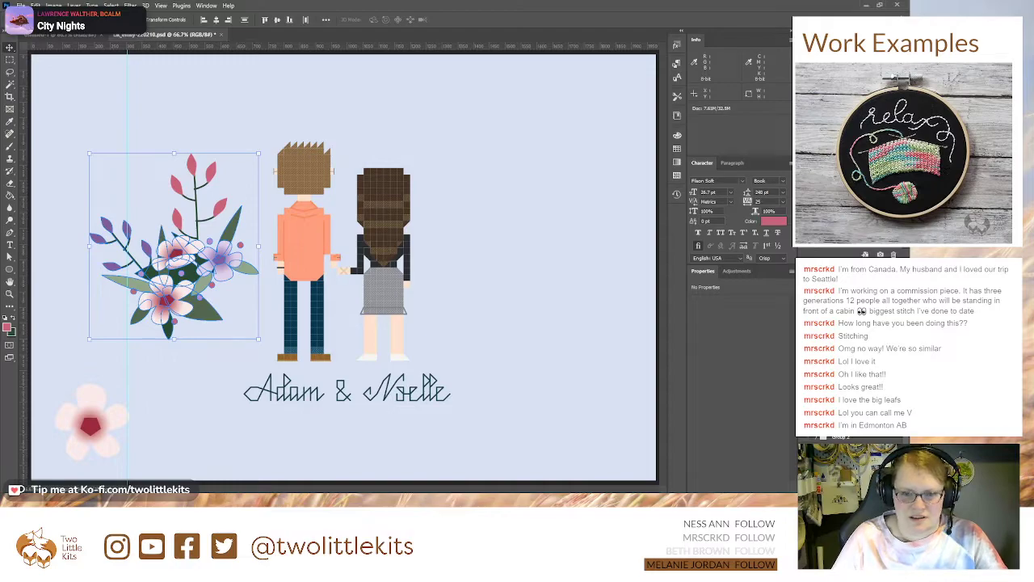
key("ctrl+g")
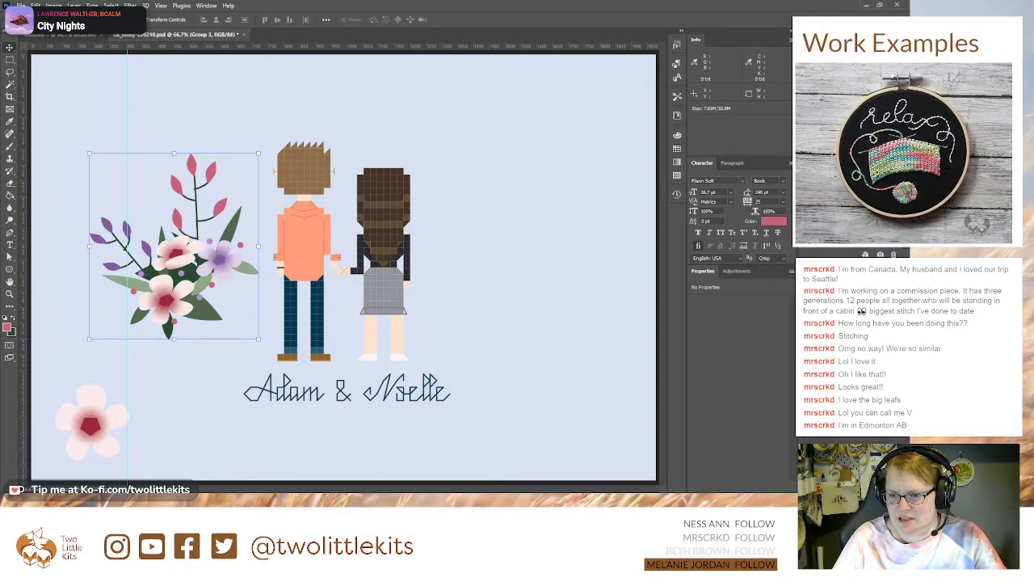
Step: Set vertical guides at both side edges of the bouquet and flip a duplicate horizontally between them, with vertical skew 0
left_click_drag(27, 215, 259, 250)
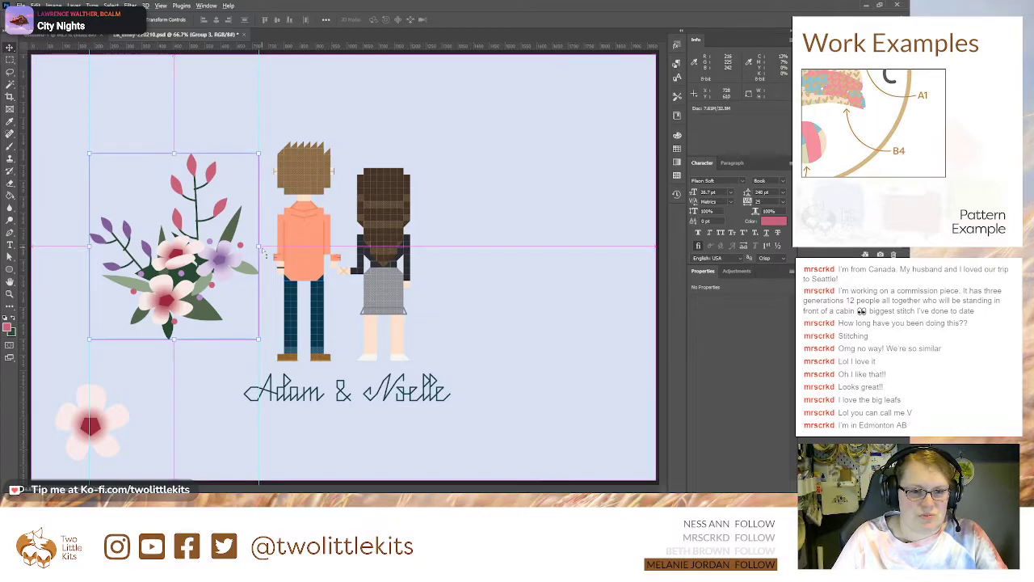
mouse_move(257, 245)
left_mouse_down()
mouse_move(105, 246)
mouse_move(255, 250)
mouse_move(259, 241)
left_mouse_up()
left_click_drag(142, 244, 92, 248)
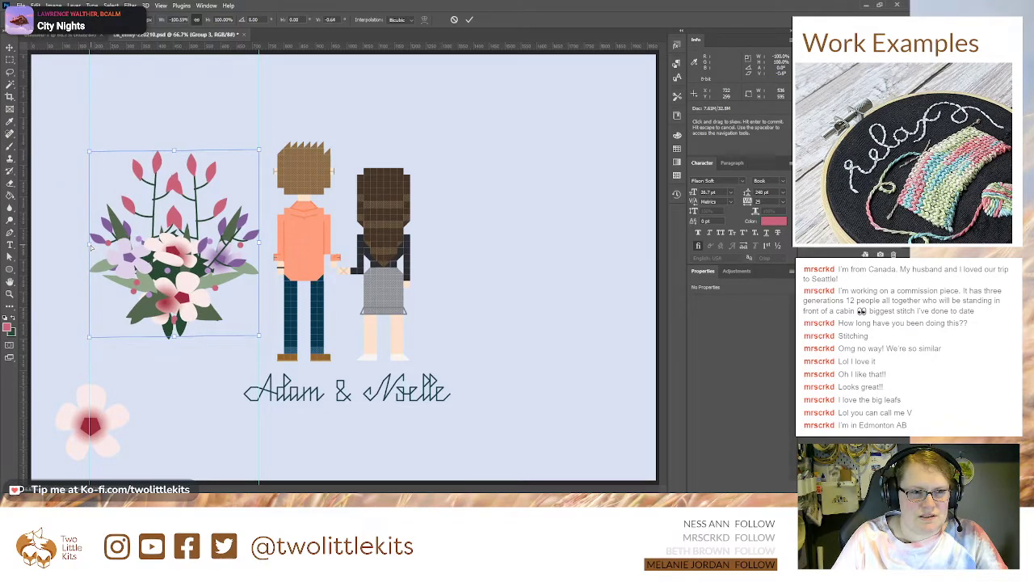
double_click(331, 20)
type("0")
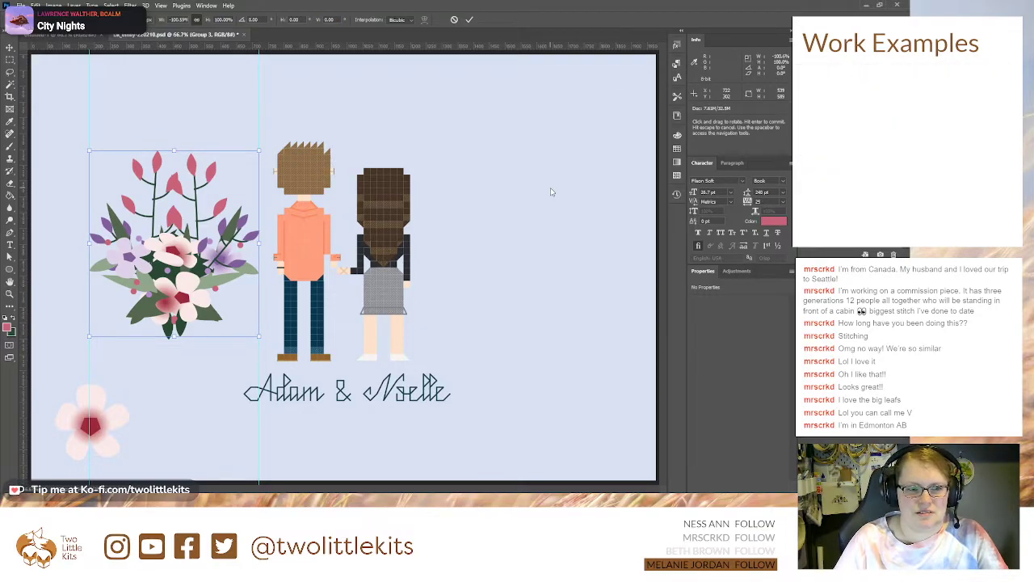
key("Return")
Step: With the guides hidden, balance the bouquets around the couple: mirrored copy beside the woman, original shifted slightly away from the man
left_click_drag(150, 242, 509, 259)
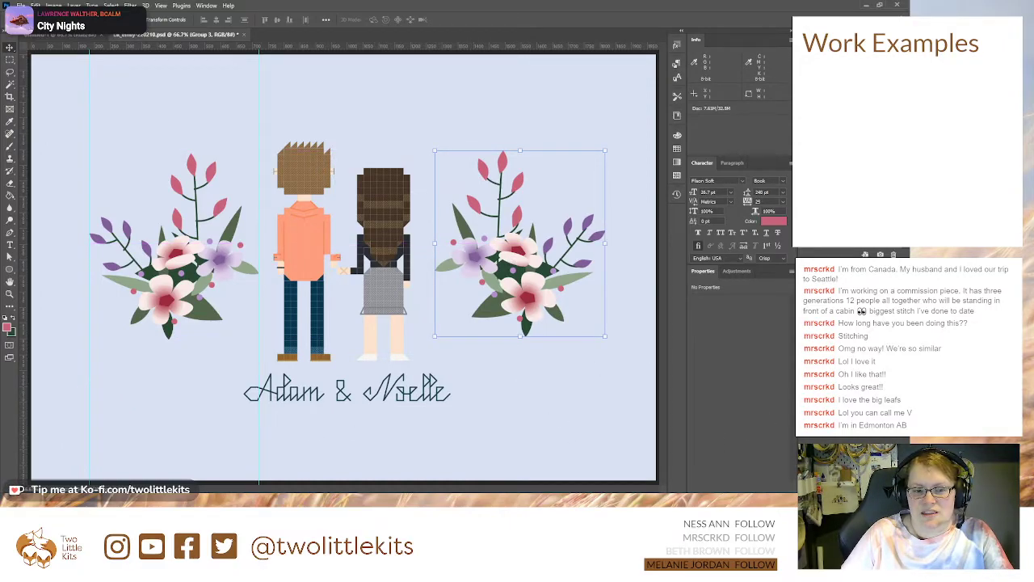
key("ctrl+minus")
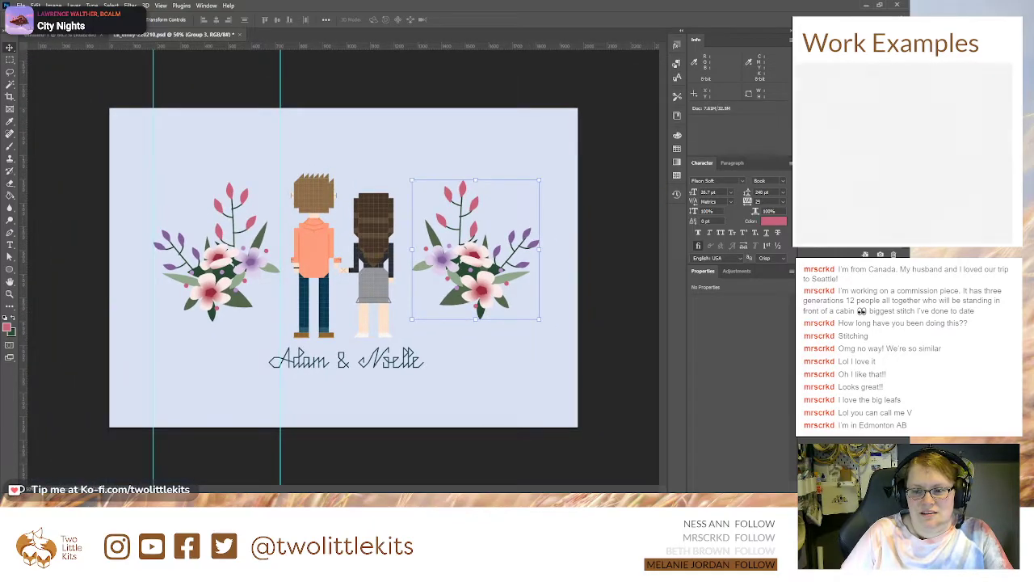
key("ctrl+semicolon")
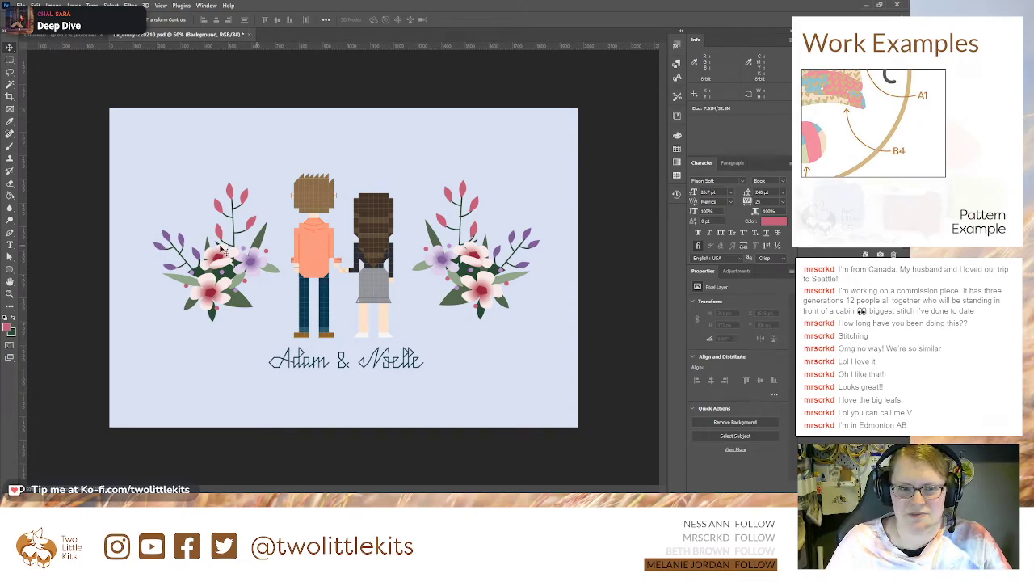
left_click_drag(232, 256, 222, 258)
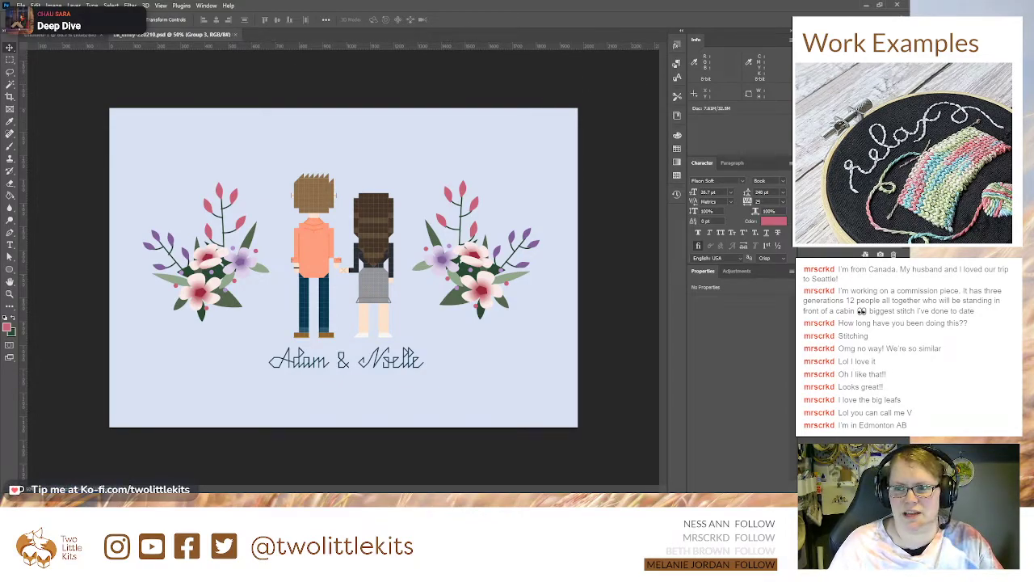
key("ctrl+plus")
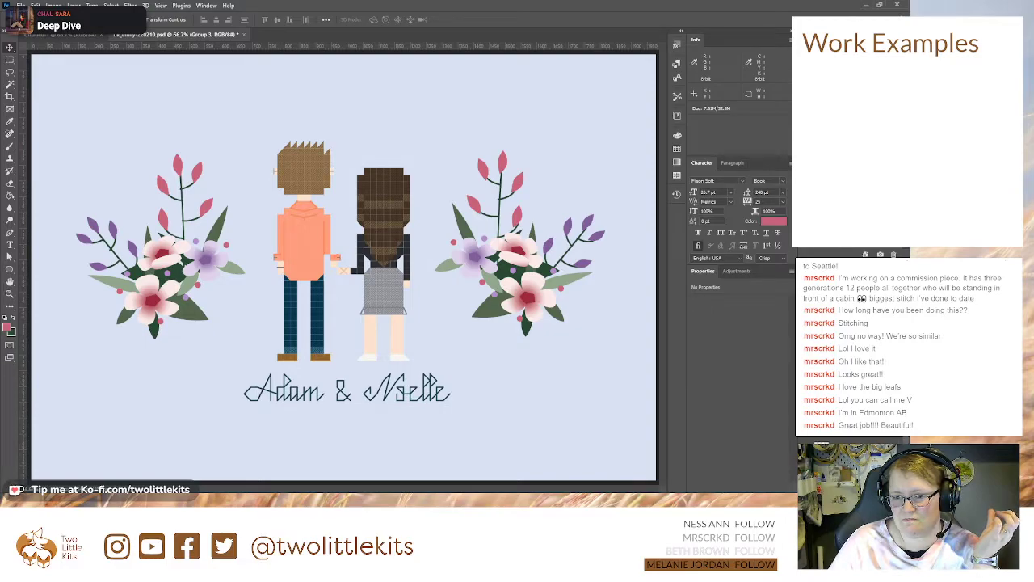
key("ctrl+comma")
key("ctrl+comma")
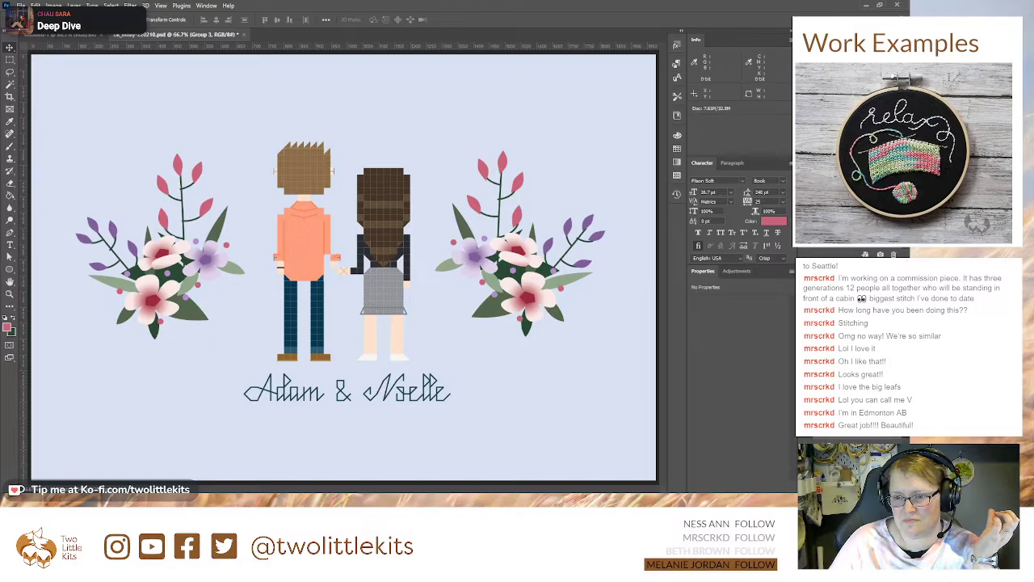
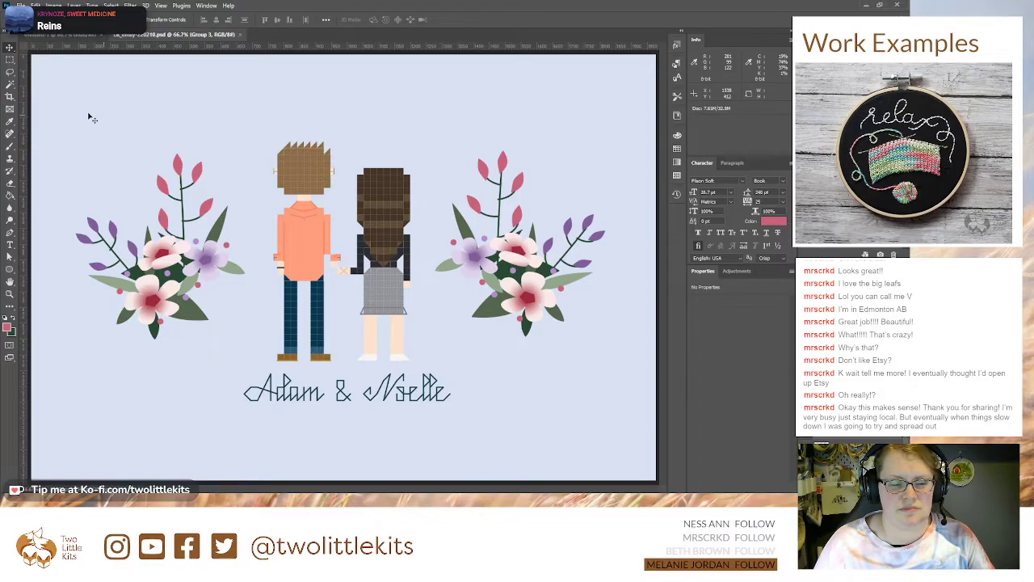
Step: Close the blank untitled document and keep only the cross-stitch couple artwork open
left_click(96, 36)
left_click(97, 35)
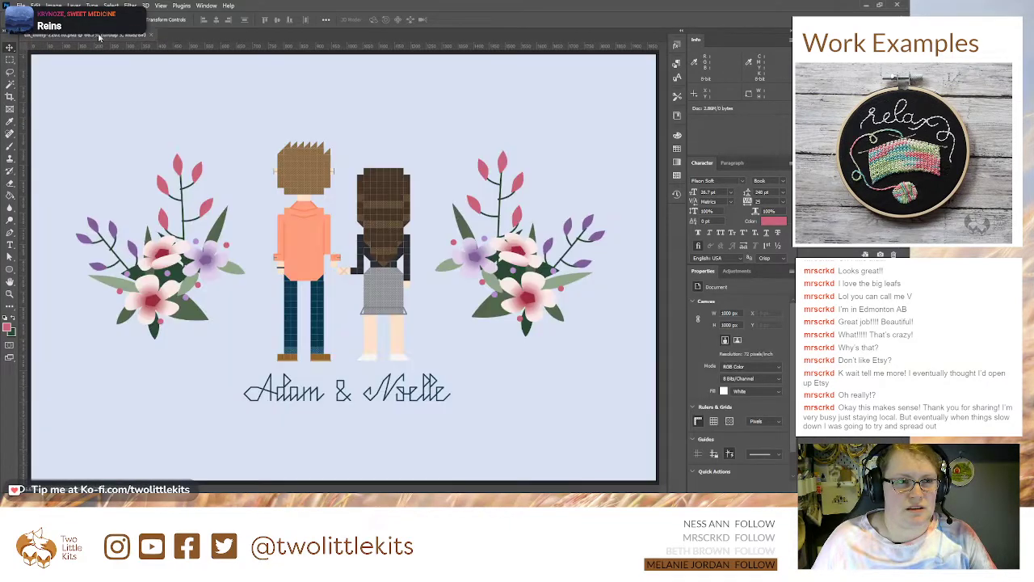